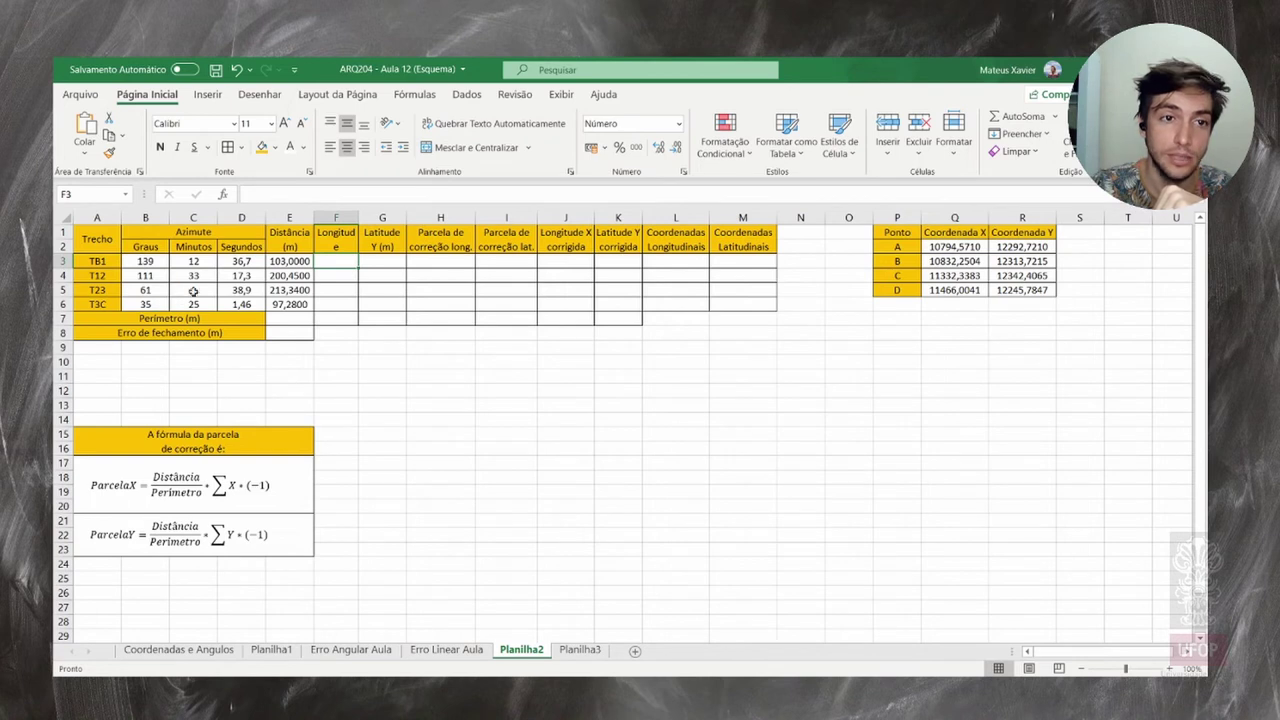
Widen the Longitude X and Latitude Y columns (F and G) so their headers fit on two lines
{"action": "left_click", "coordinate": [305, 264]}
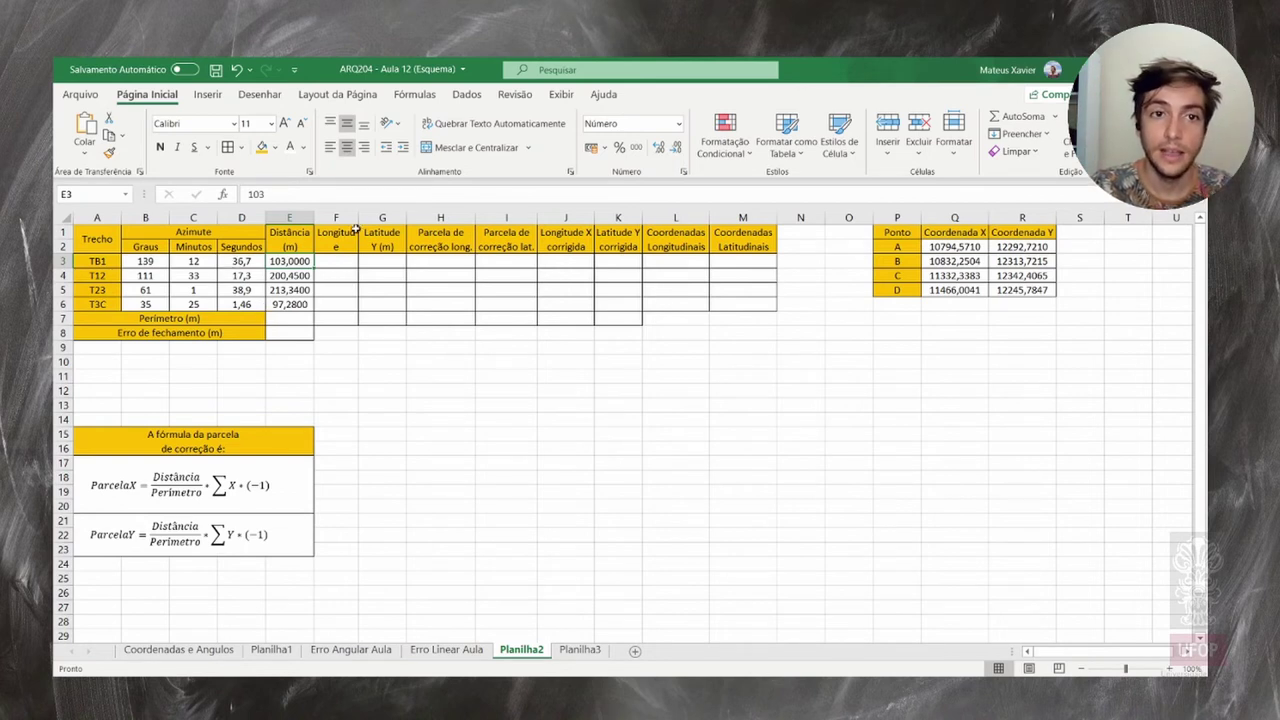
{"action": "left_click_drag", "start_coordinate": [358, 218], "coordinate": [447, 218]}
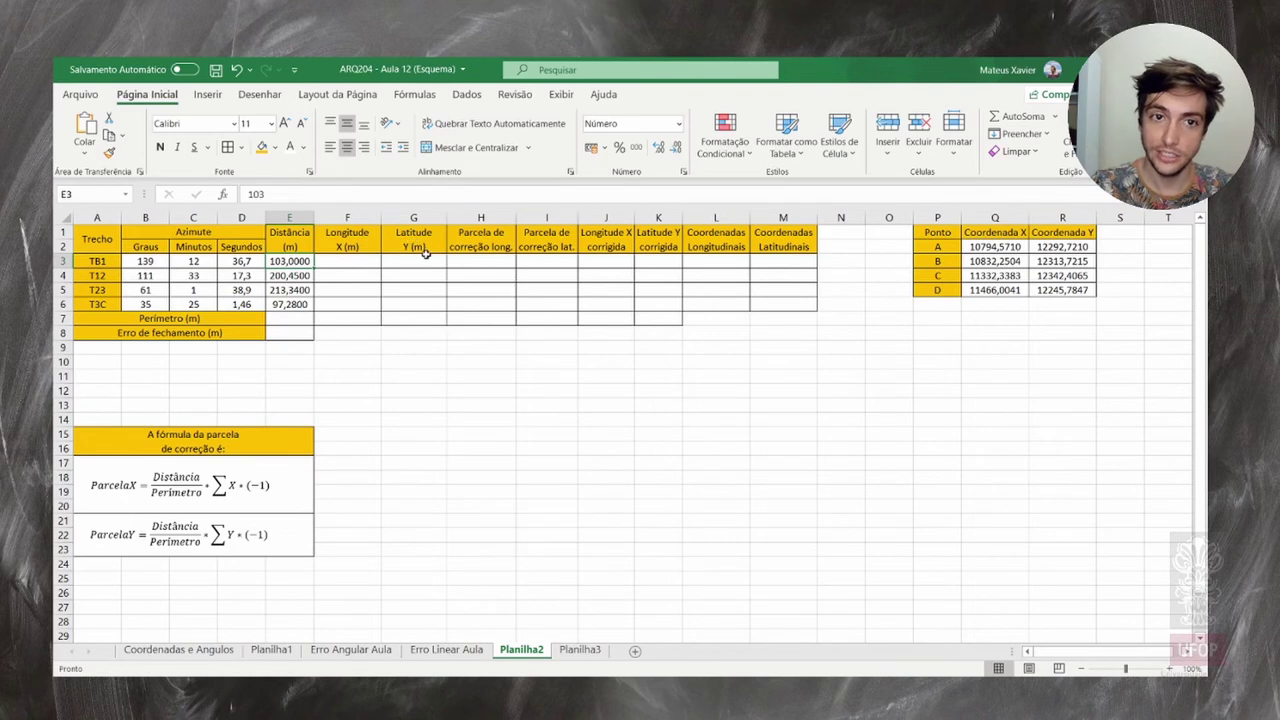
Begin the TB1 longitude formula in F3 as distance E3 multiplied by the sine of an angle in radians: =E3*SEN(RADIANOS(
{"action": "left_click", "coordinate": [362, 259]}
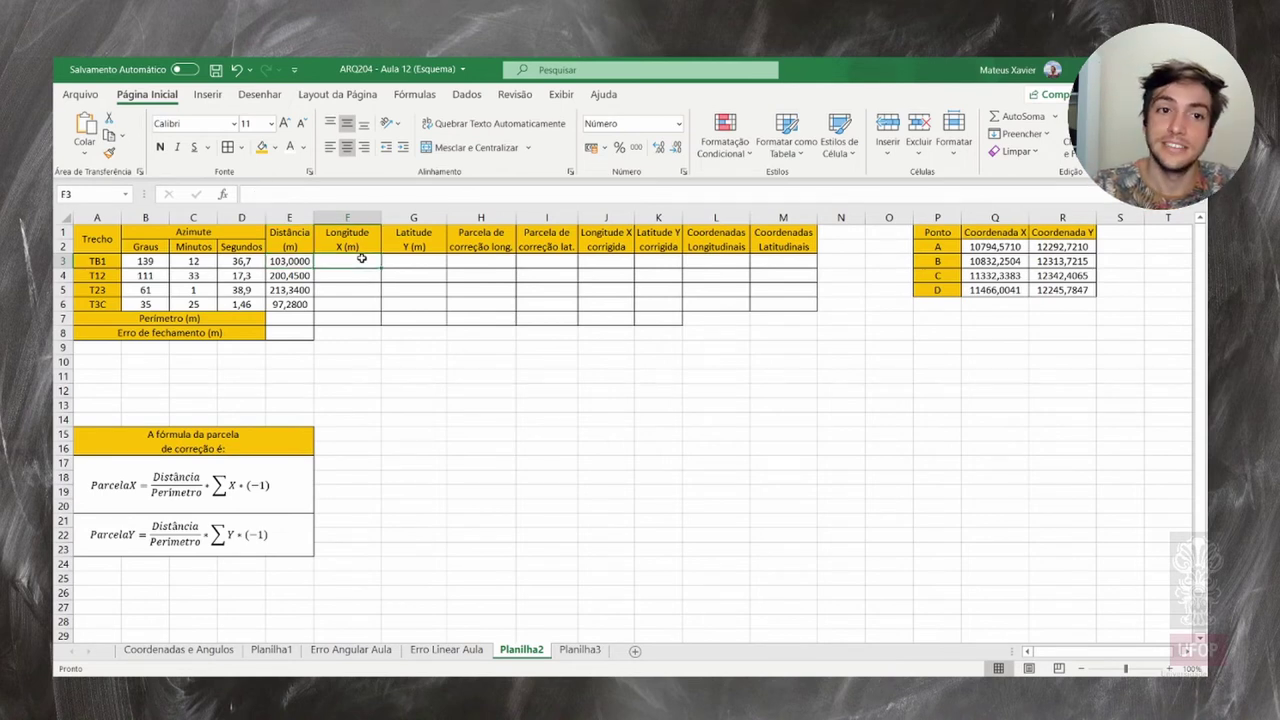
{"action": "left_click", "coordinate": [349, 197]}
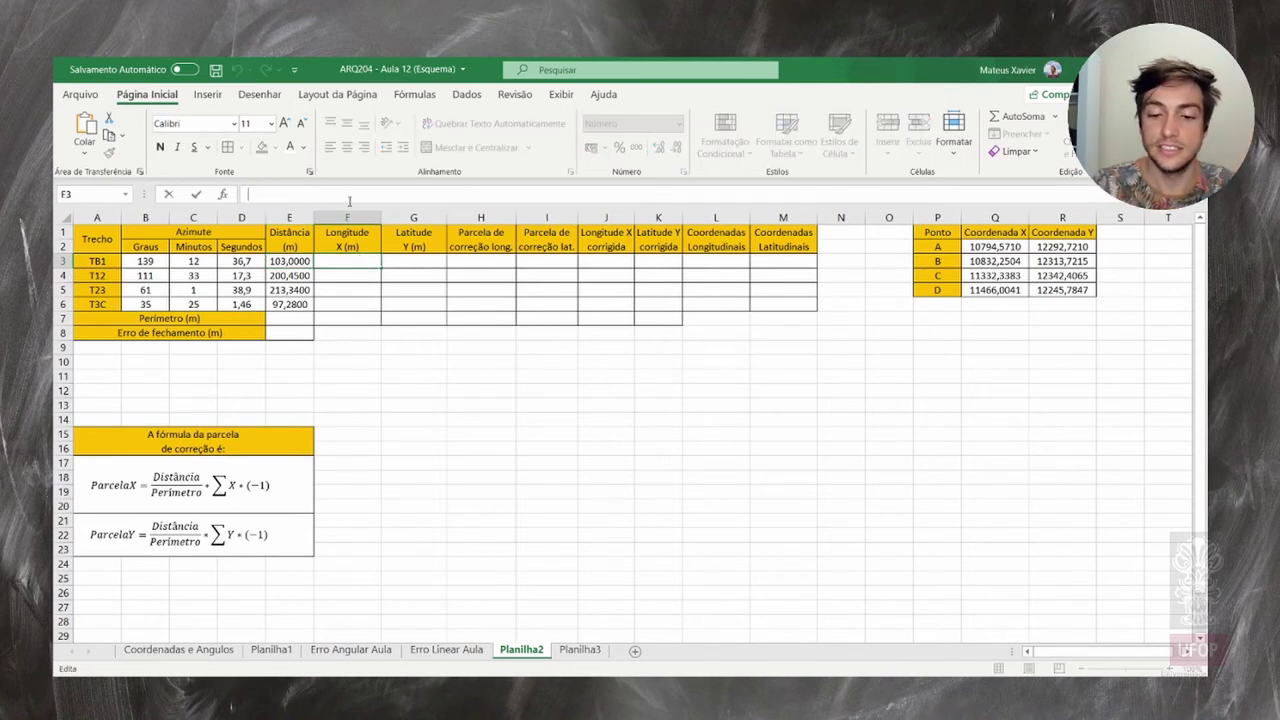
{"action": "type", "text": "="}
{"action": "left_click", "coordinate": [295, 259]}
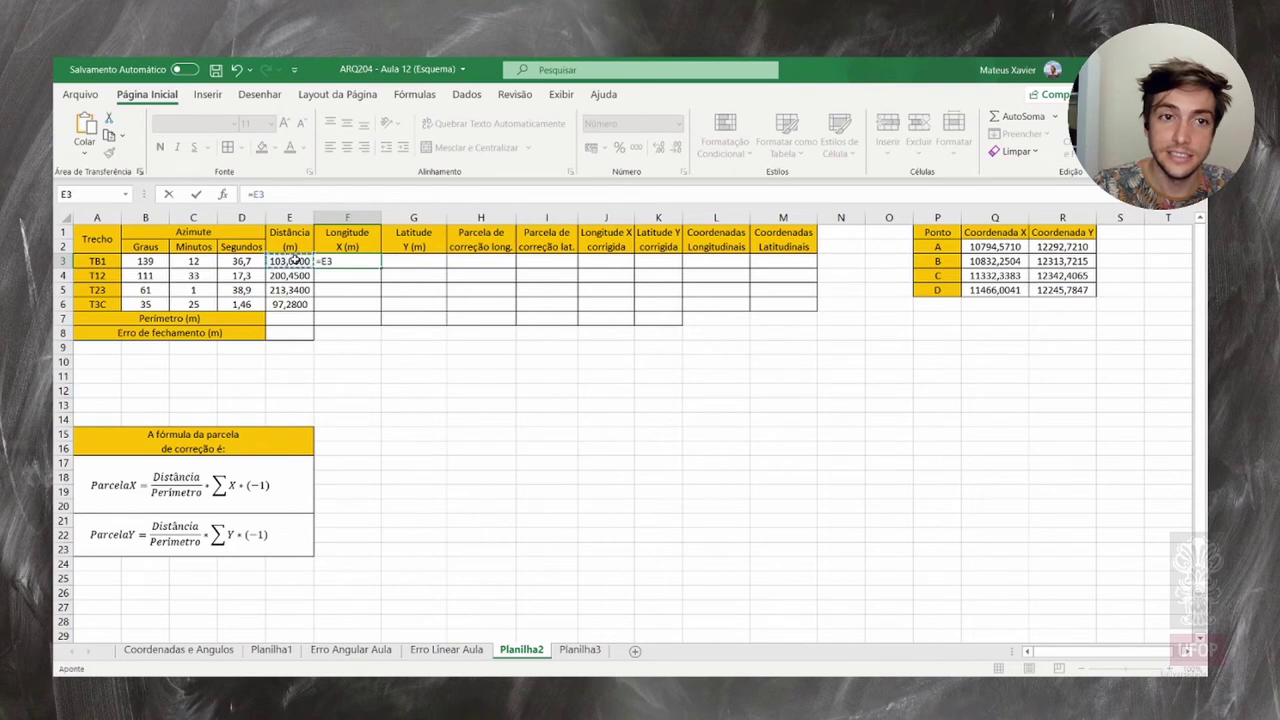
{"action": "type", "text": "*SE"}
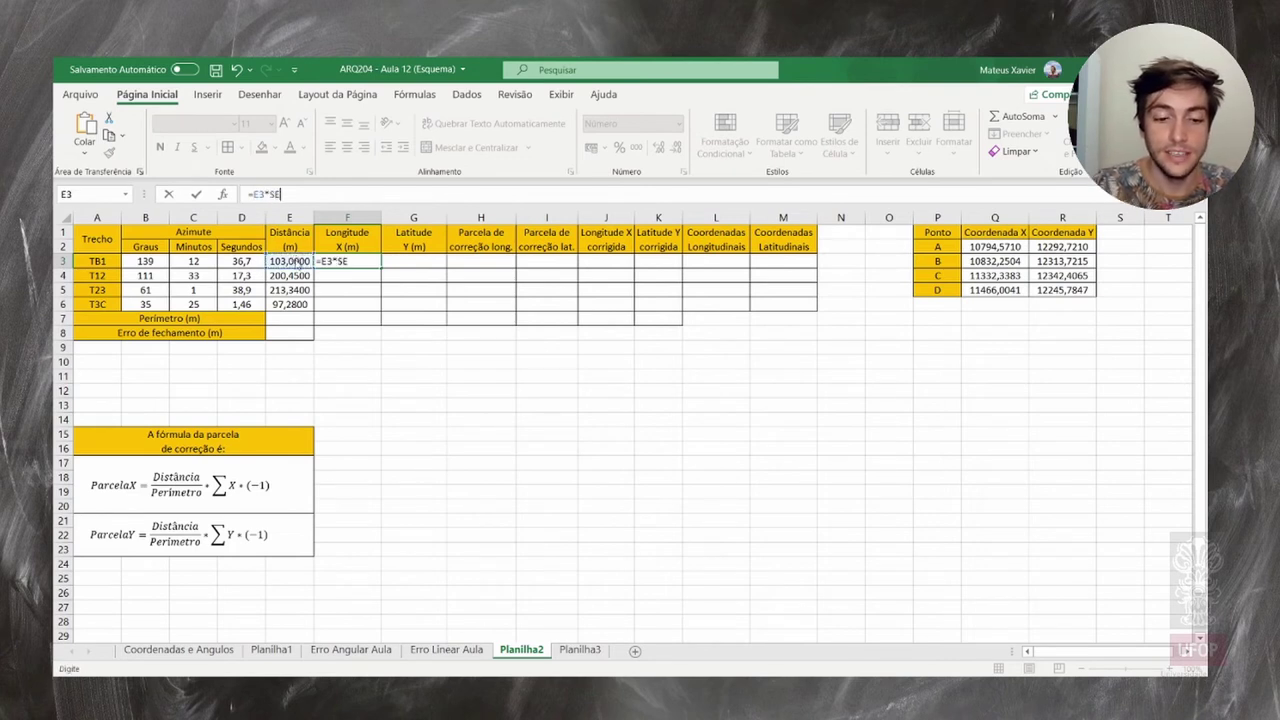
{"action": "type", "text": "N("}
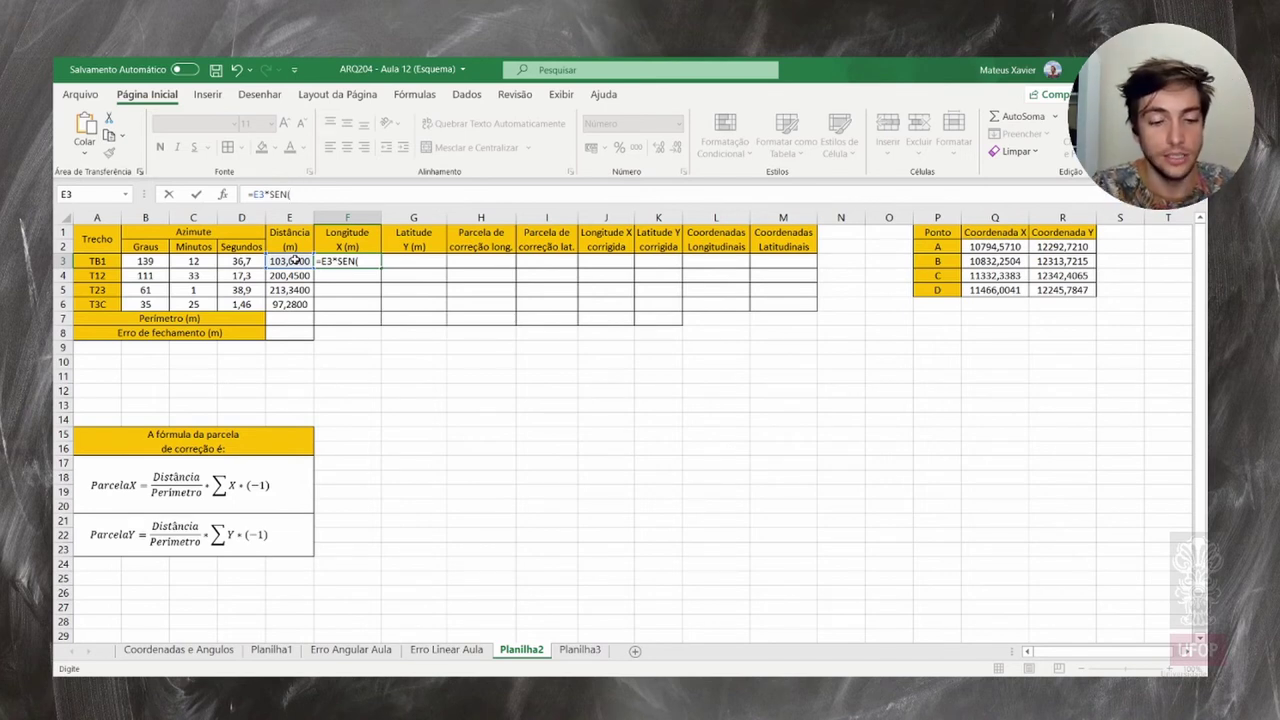
{"action": "type", "text": "RADIANOS("}
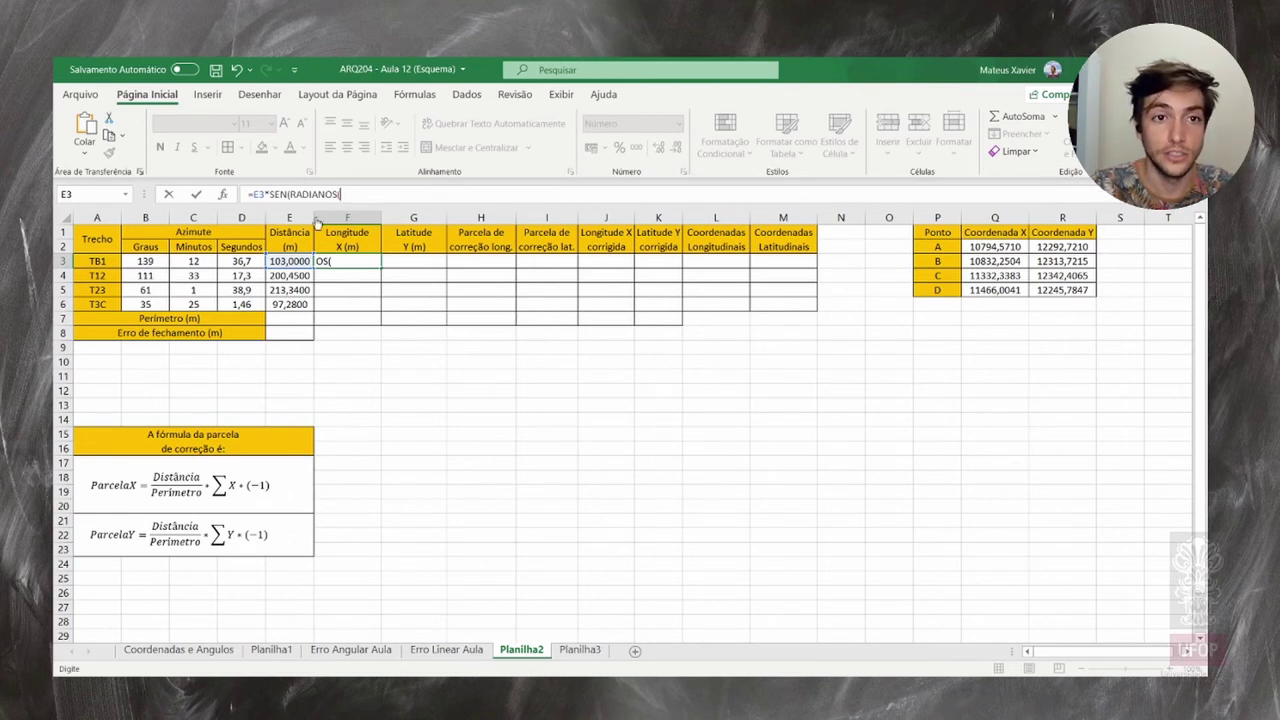
Complete the F3 longitude formula with the azimuth in decimal degrees, B3+C3/60+D3/3600, and enter it
{"action": "left_click", "coordinate": [142, 264]}
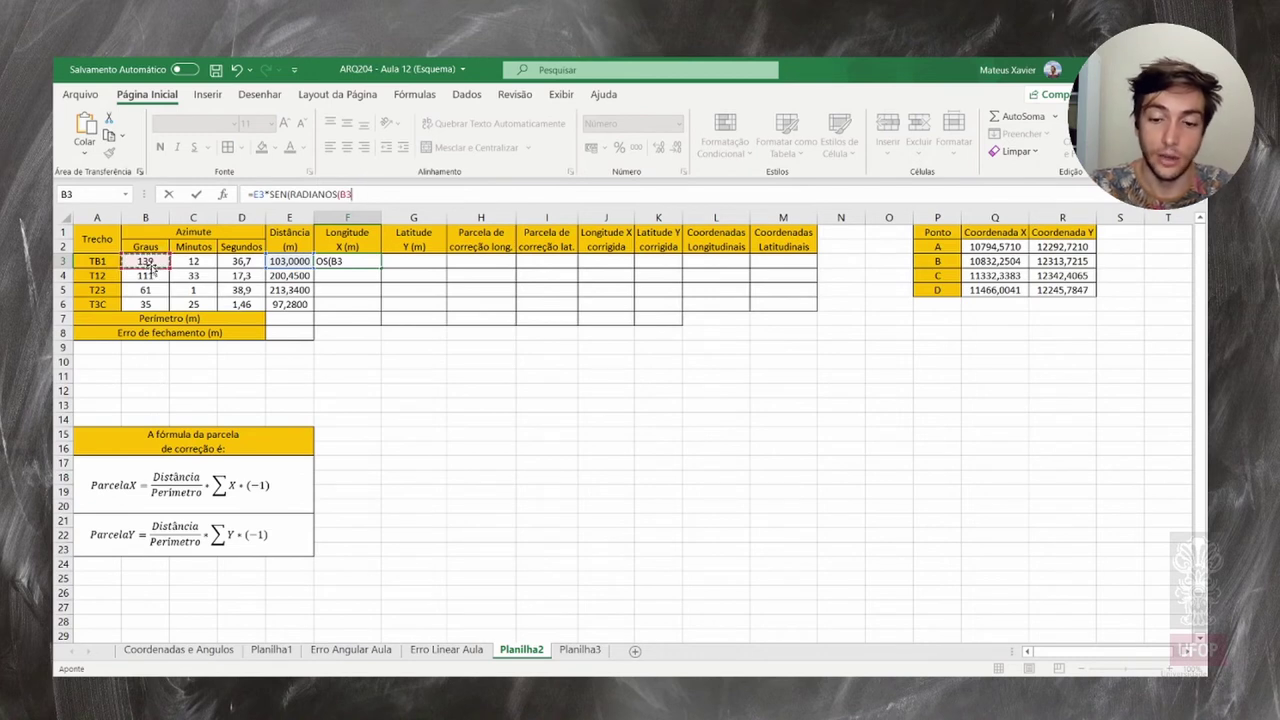
{"action": "type", "text": "+"}
{"action": "left_click", "coordinate": [190, 261]}
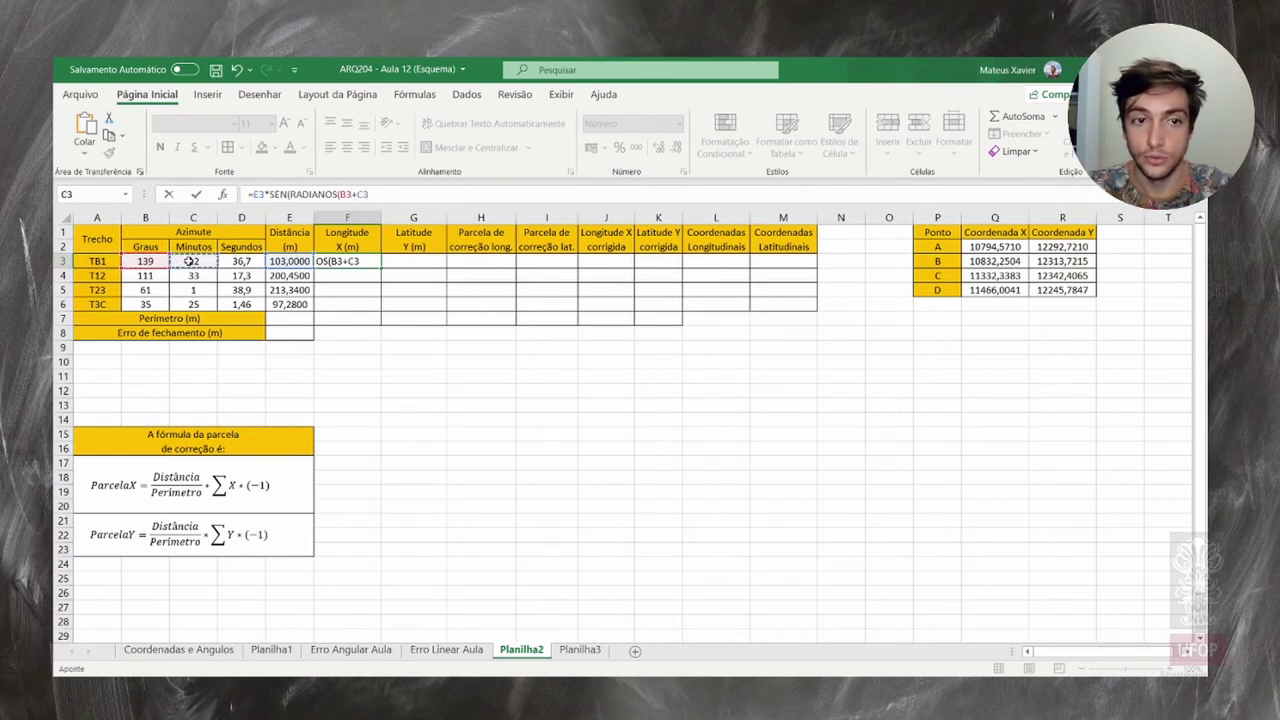
{"action": "type", "text": "/60"}
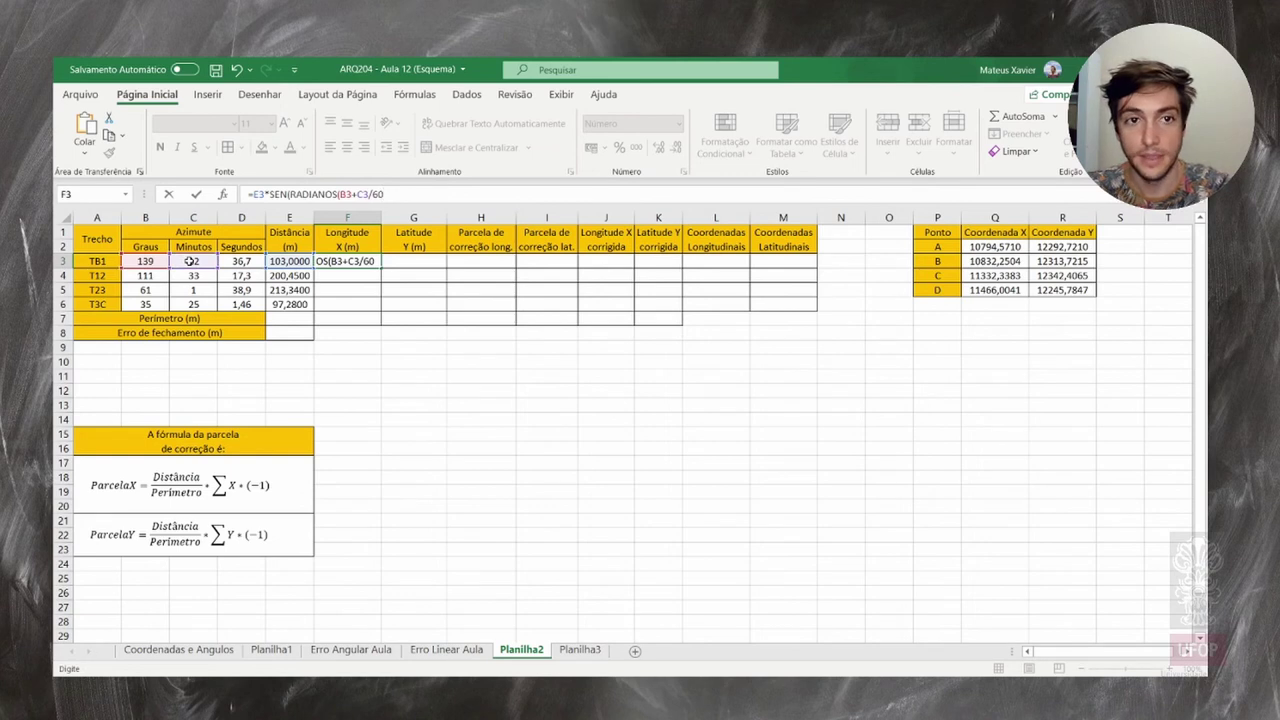
{"action": "type", "text": "+"}
{"action": "left_click", "coordinate": [220, 261]}
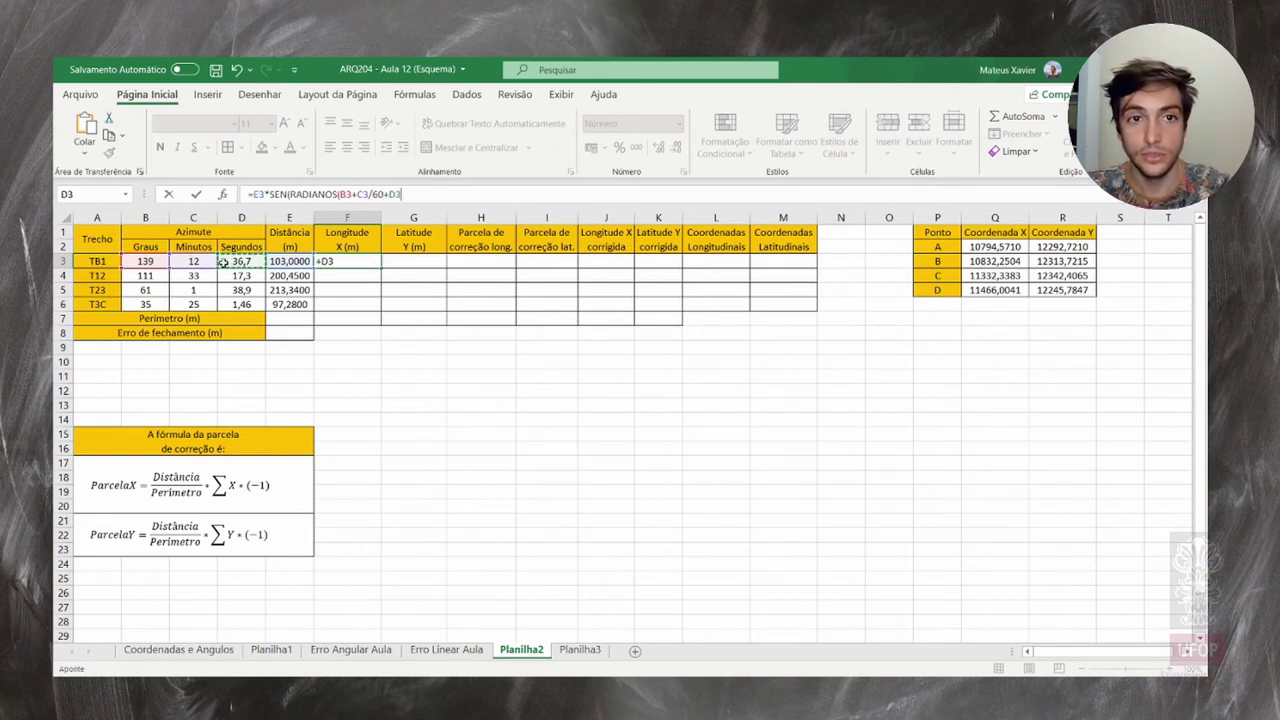
{"action": "type", "text": "/3600"}
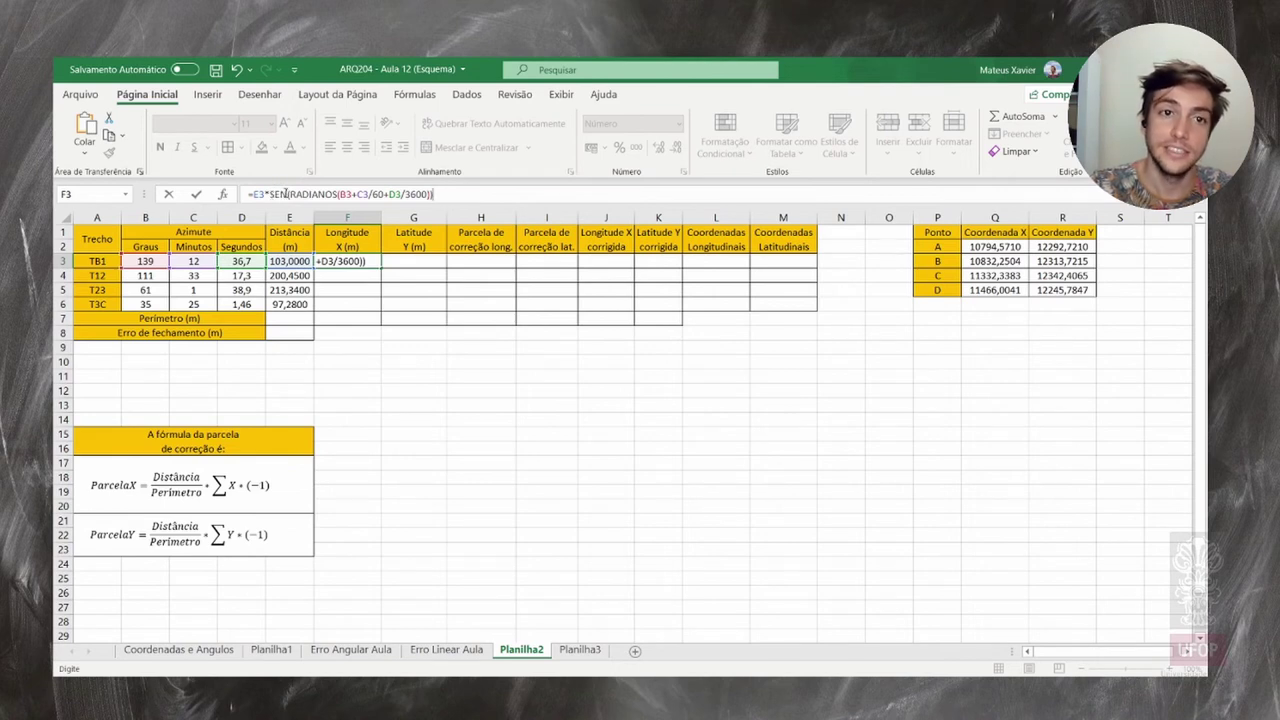
{"action": "left_click", "coordinate": [491, 196]}
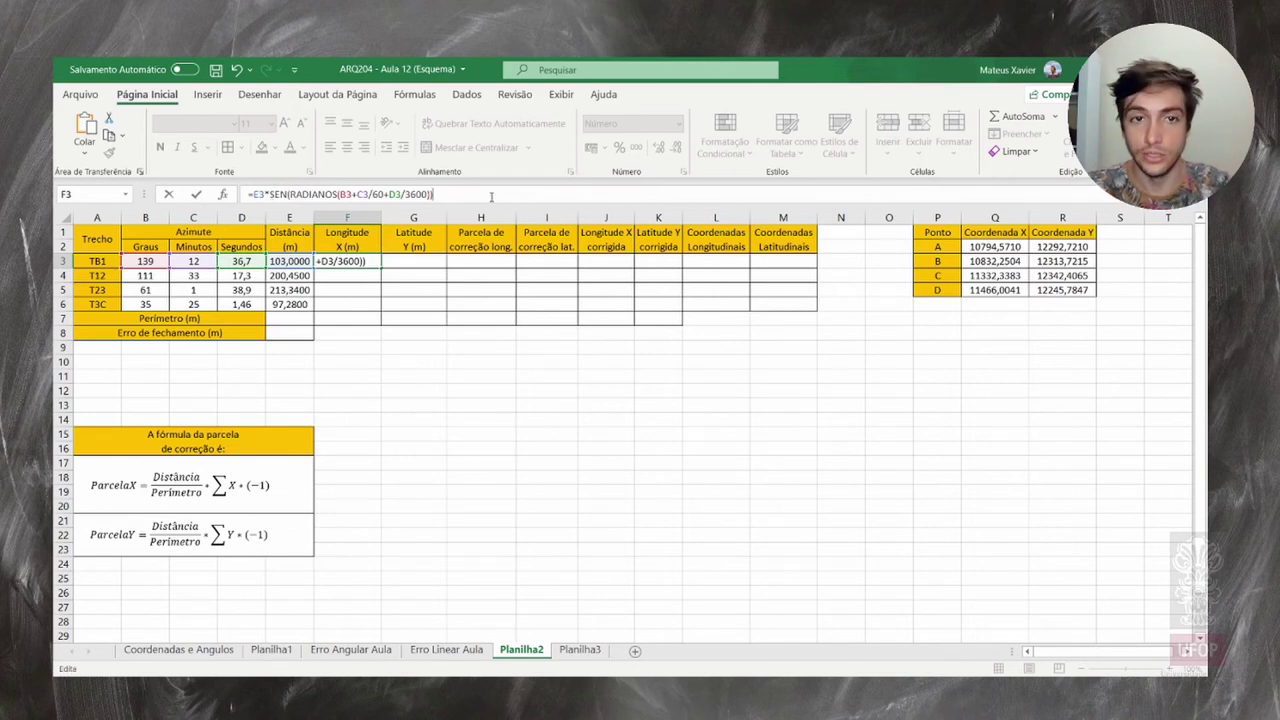
{"action": "key", "text": "Return"}
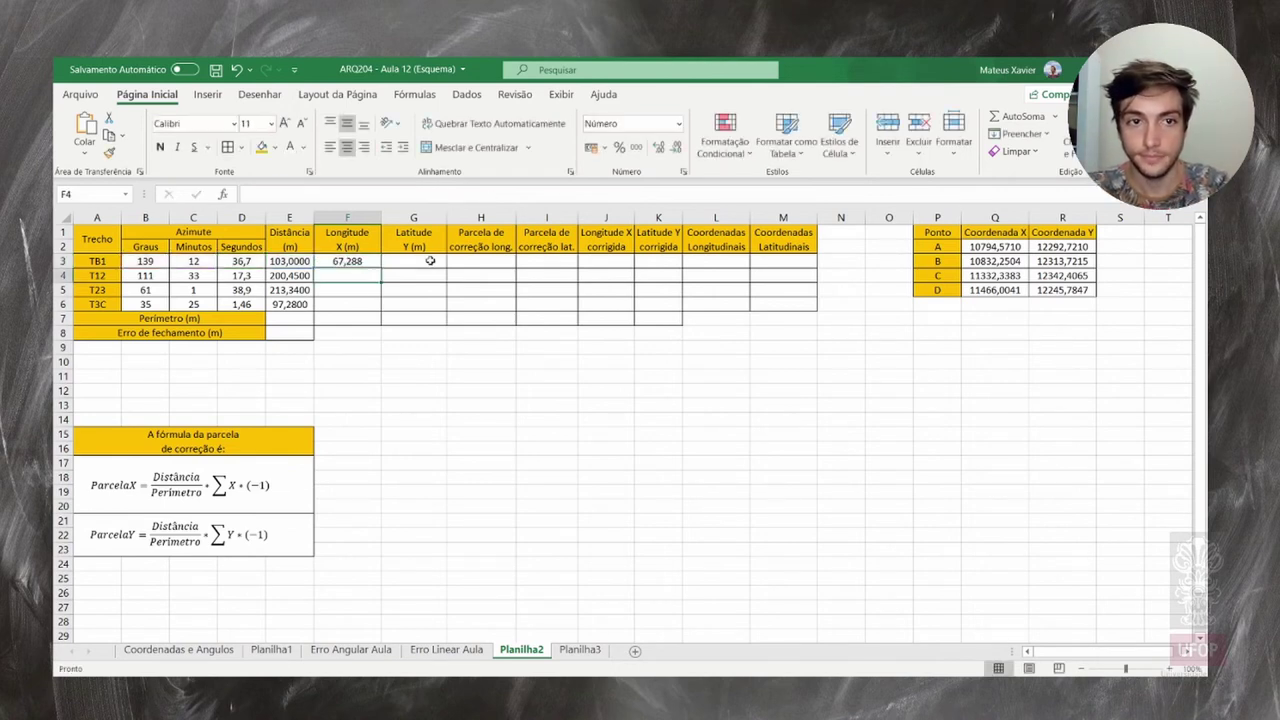
Review the longitude formula in F3 and fill it down through F6 for the remaining traverse segments
{"action": "left_click", "coordinate": [372, 262]}
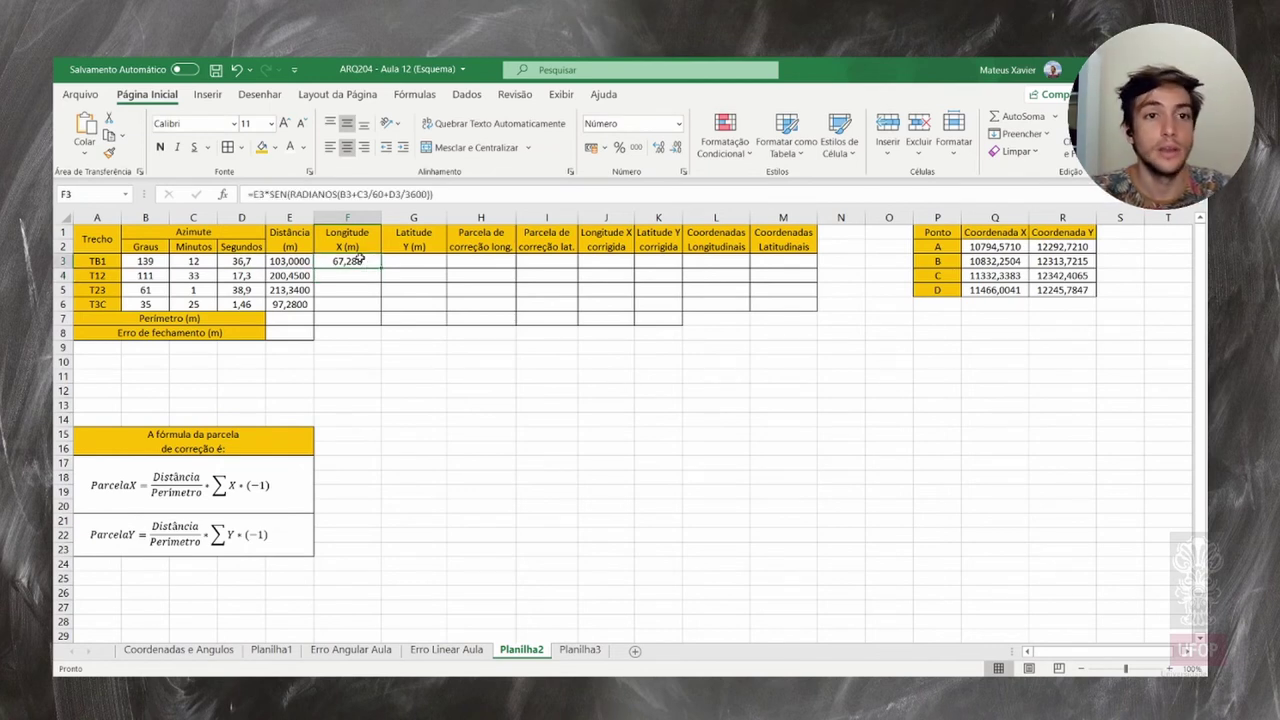
{"action": "left_click", "coordinate": [340, 195]}
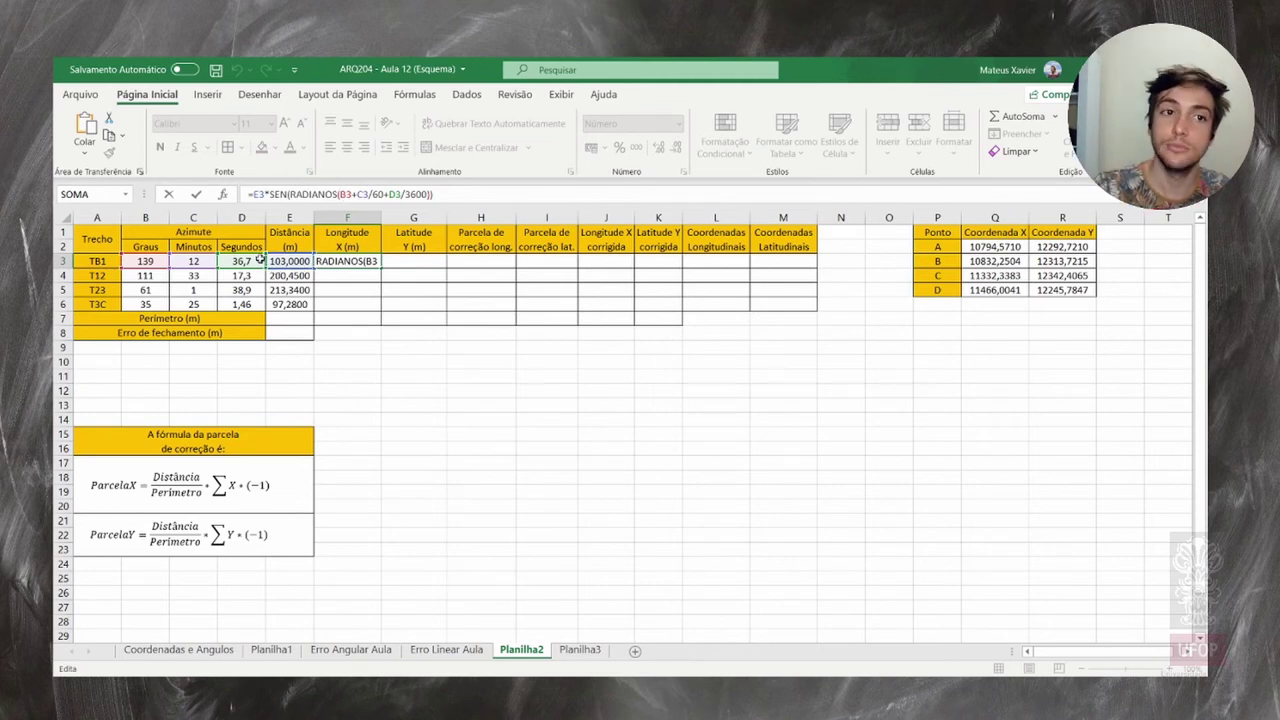
{"action": "left_click", "coordinate": [440, 195]}
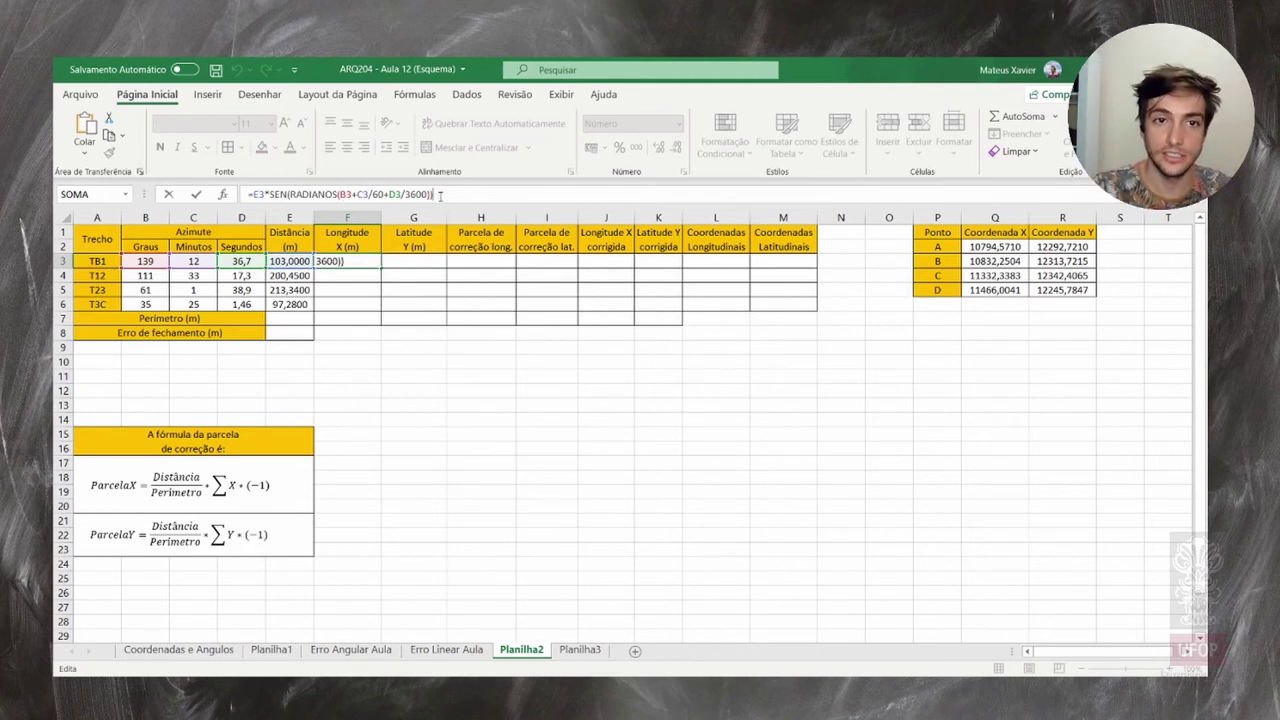
{"action": "key", "text": "Return"}
{"action": "left_click", "coordinate": [370, 262]}
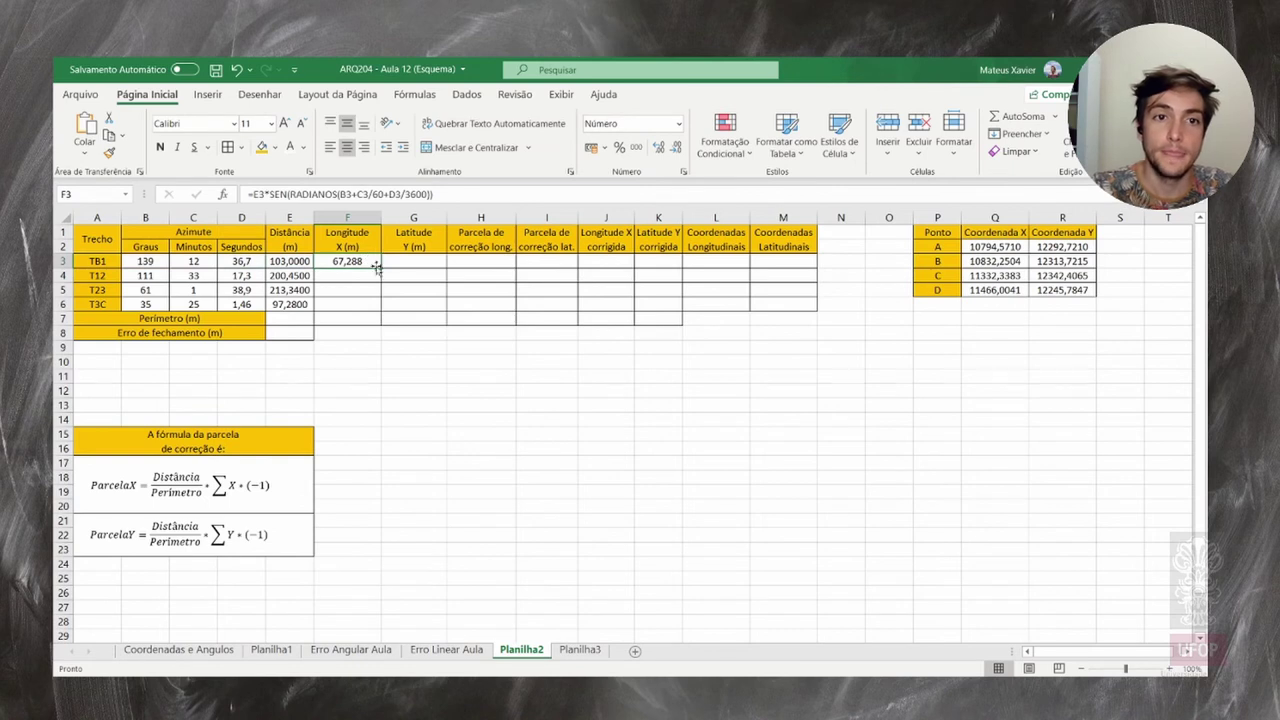
{"action": "left_click_drag", "start_coordinate": [378, 268], "coordinate": [378, 310]}
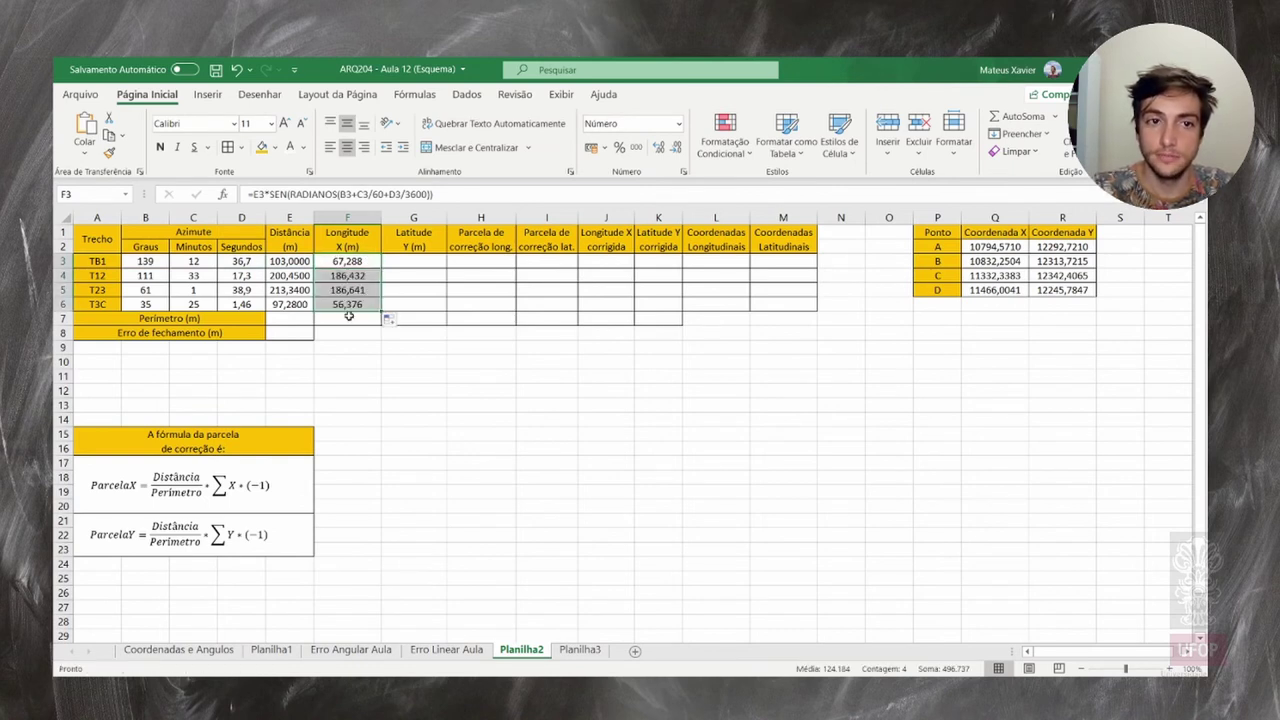
Begin the TB1 latitude formula in G3 as distance E3 multiplied by the cosine of an angle in radians: =E3*COS(RADIANOS(
{"action": "left_click", "coordinate": [420, 258]}
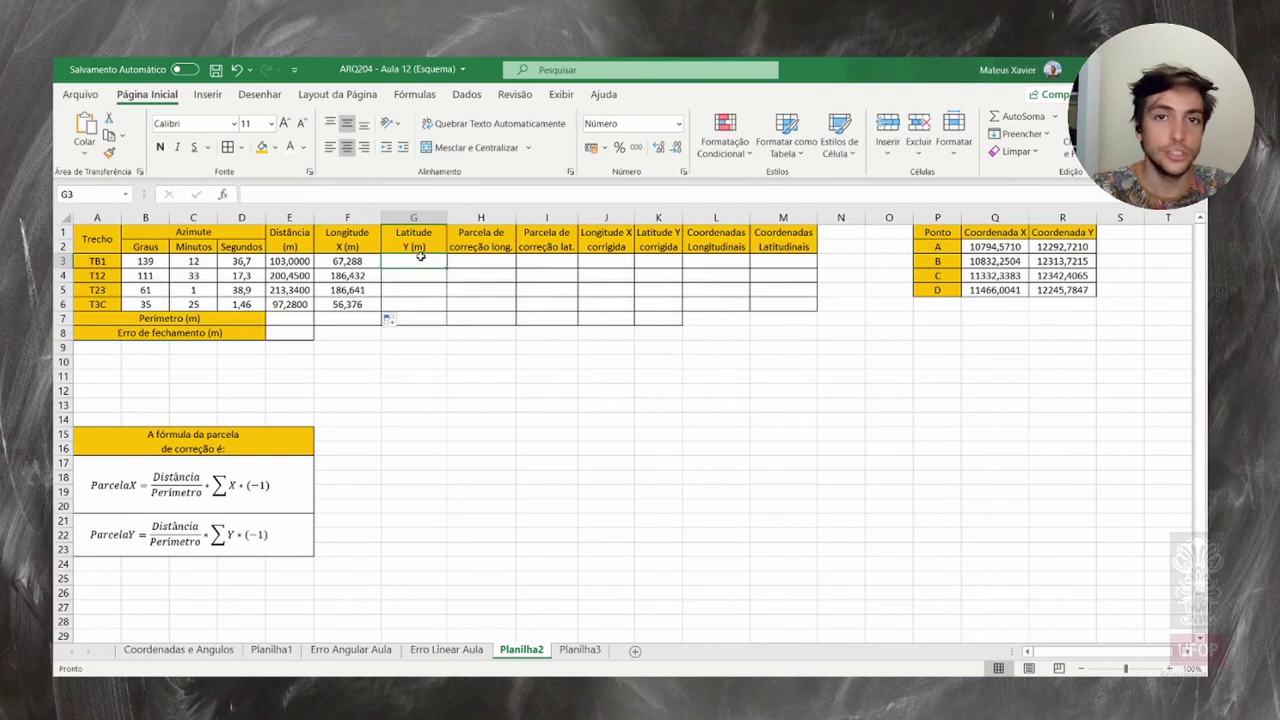
{"action": "left_click", "coordinate": [427, 193]}
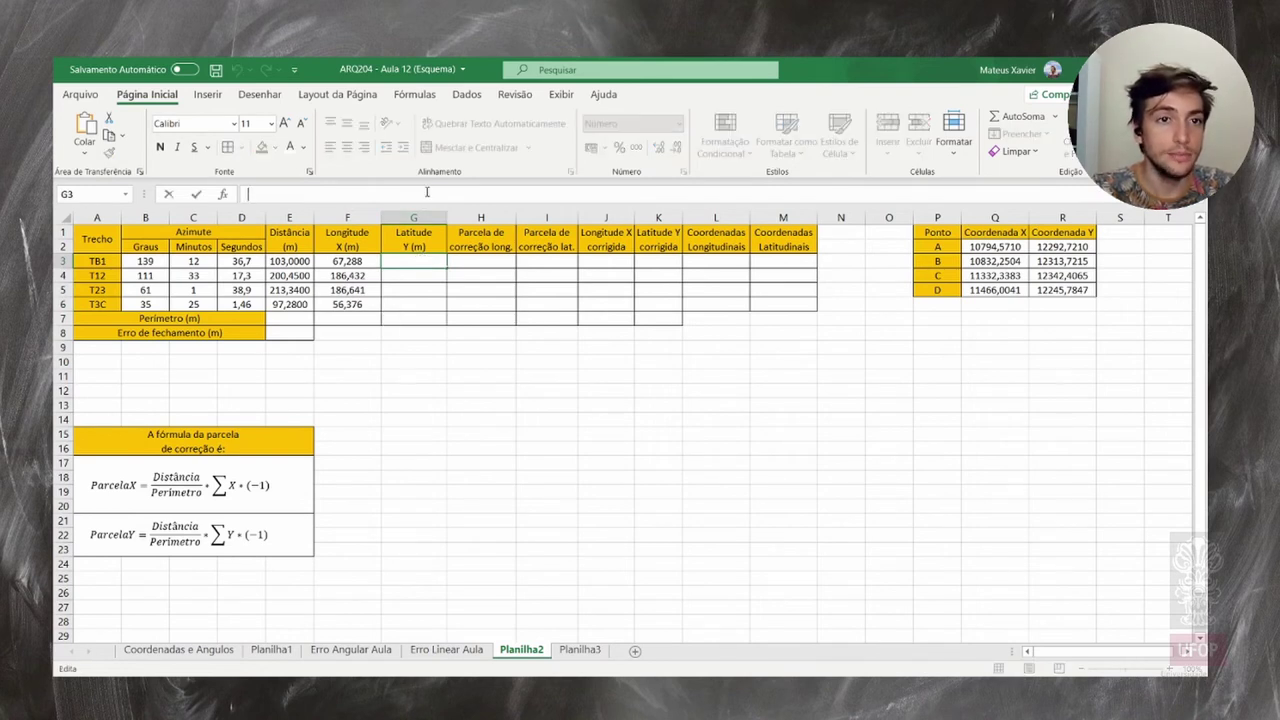
{"action": "type", "text": "="}
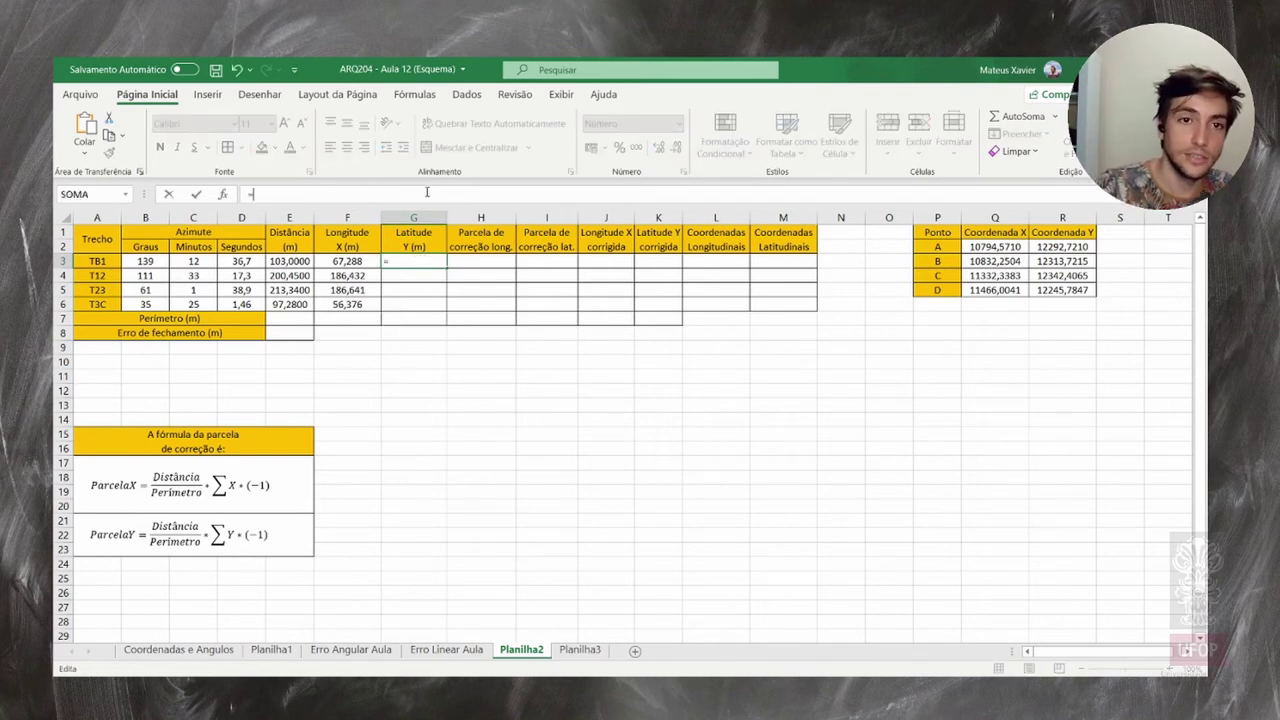
{"action": "left_click", "coordinate": [306, 261]}
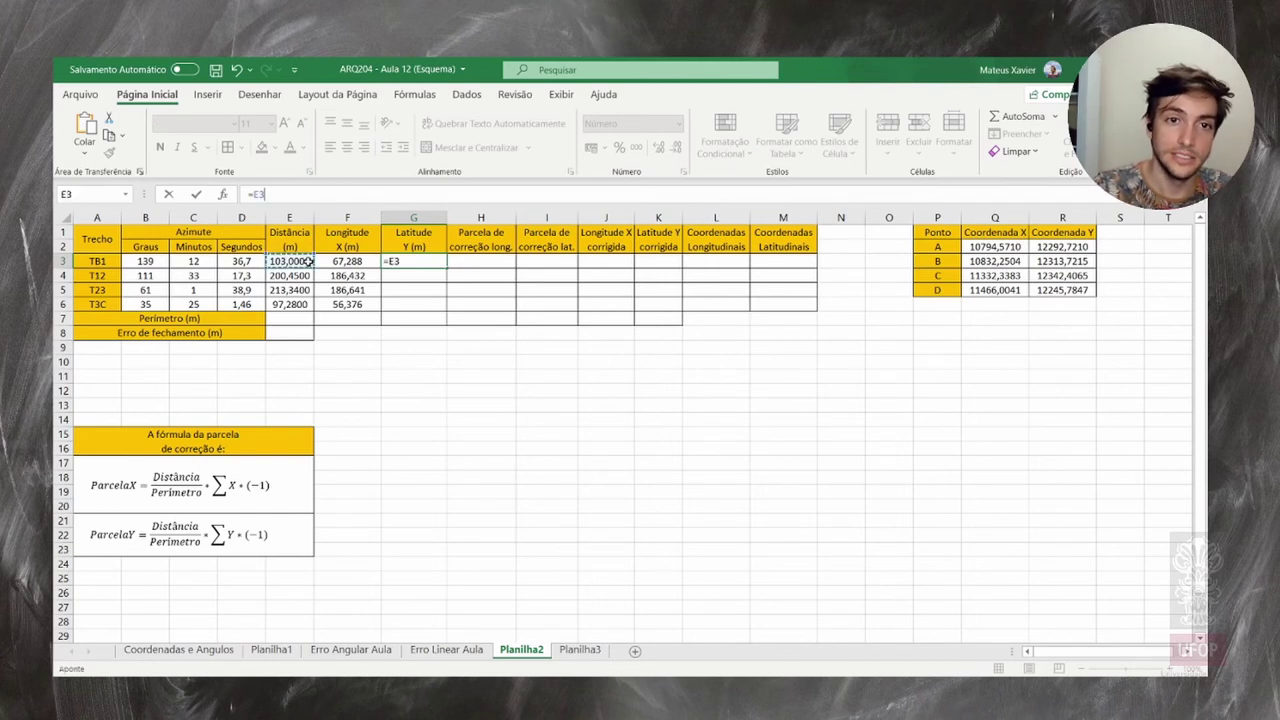
{"action": "type", "text": "*"}
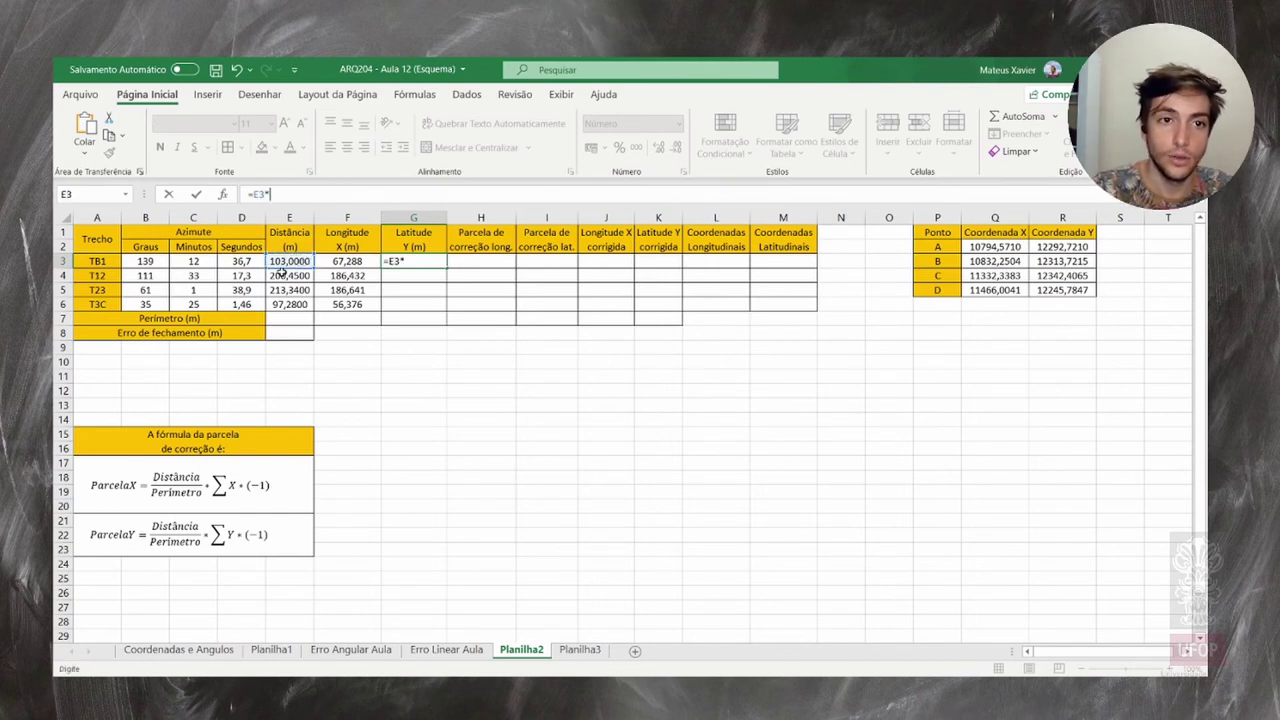
{"action": "type", "text": "COS(R"}
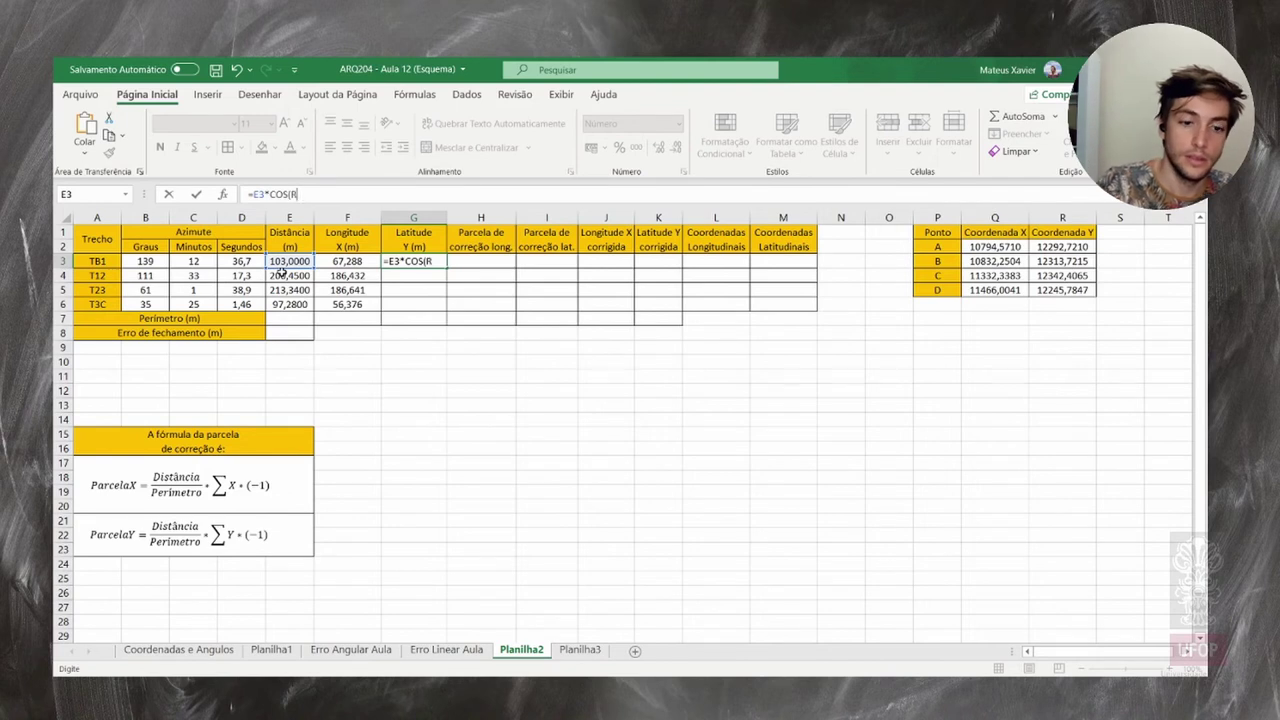
{"action": "type", "text": "ADI"}
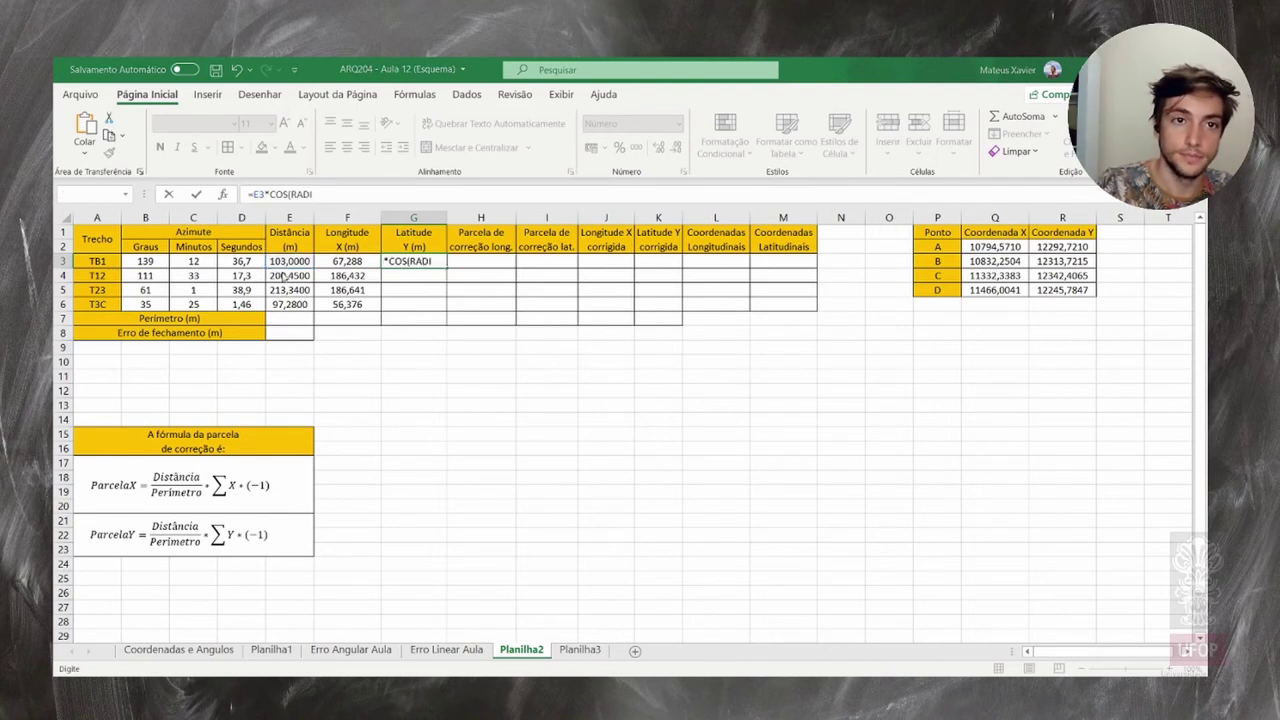
{"action": "key", "text": "BackSpace"}
{"action": "key", "text": "BackSpace"}
{"action": "key", "text": "BackSpace"}
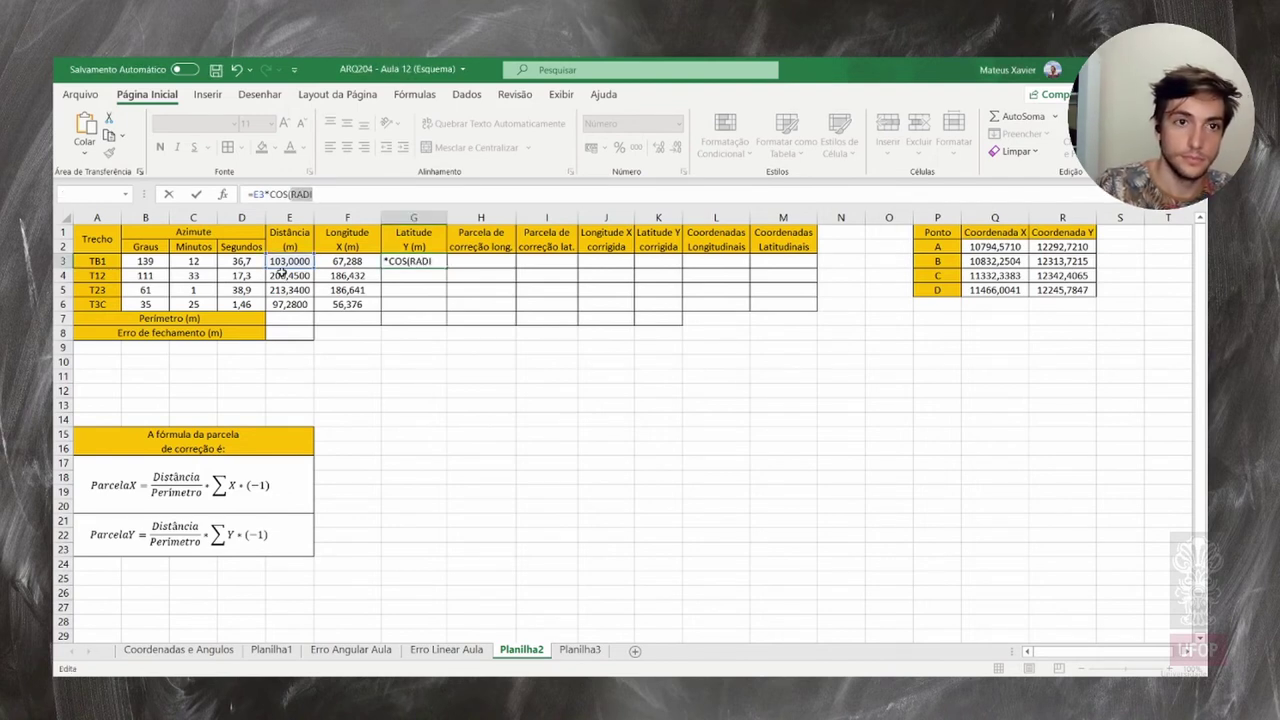
{"action": "type", "text": "ADIANOS"}
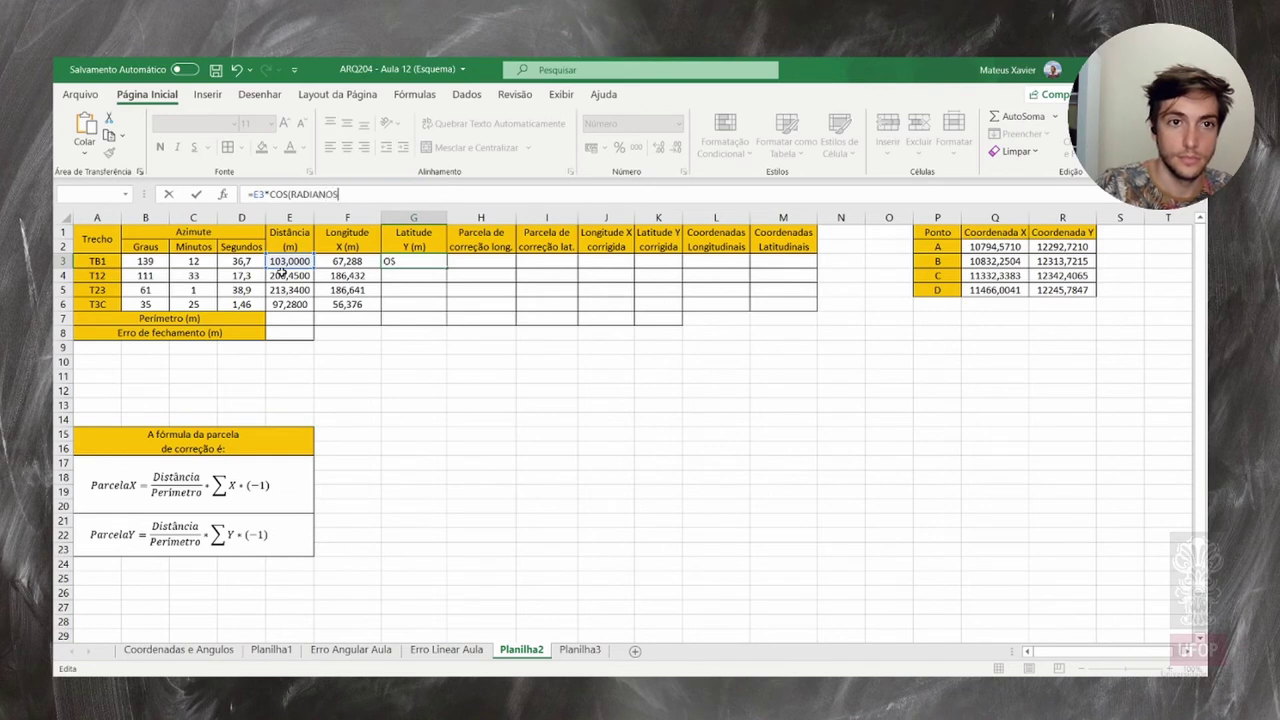
{"action": "type", "text": "("}
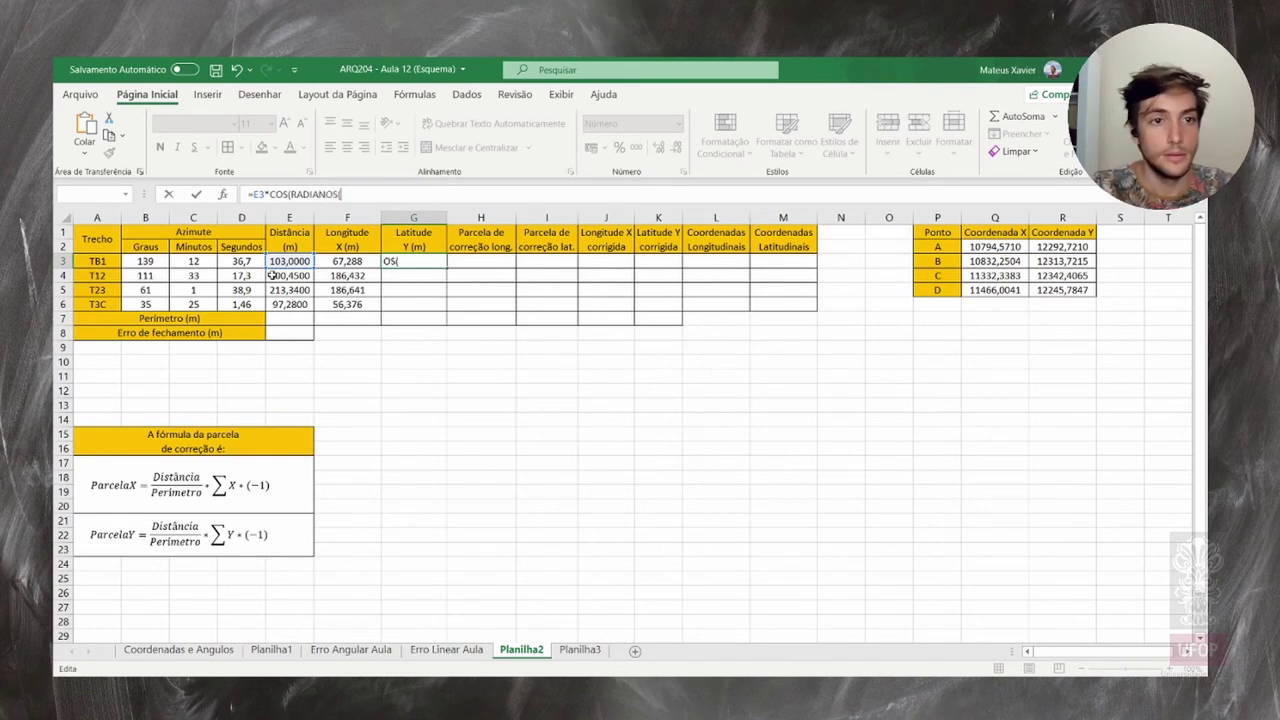
Complete the G3 latitude formula with the azimuth in decimal degrees, B3+C3/60+D3/3600, and enter it
{"action": "left_click", "coordinate": [160, 261]}
{"action": "type", "text": "+"}
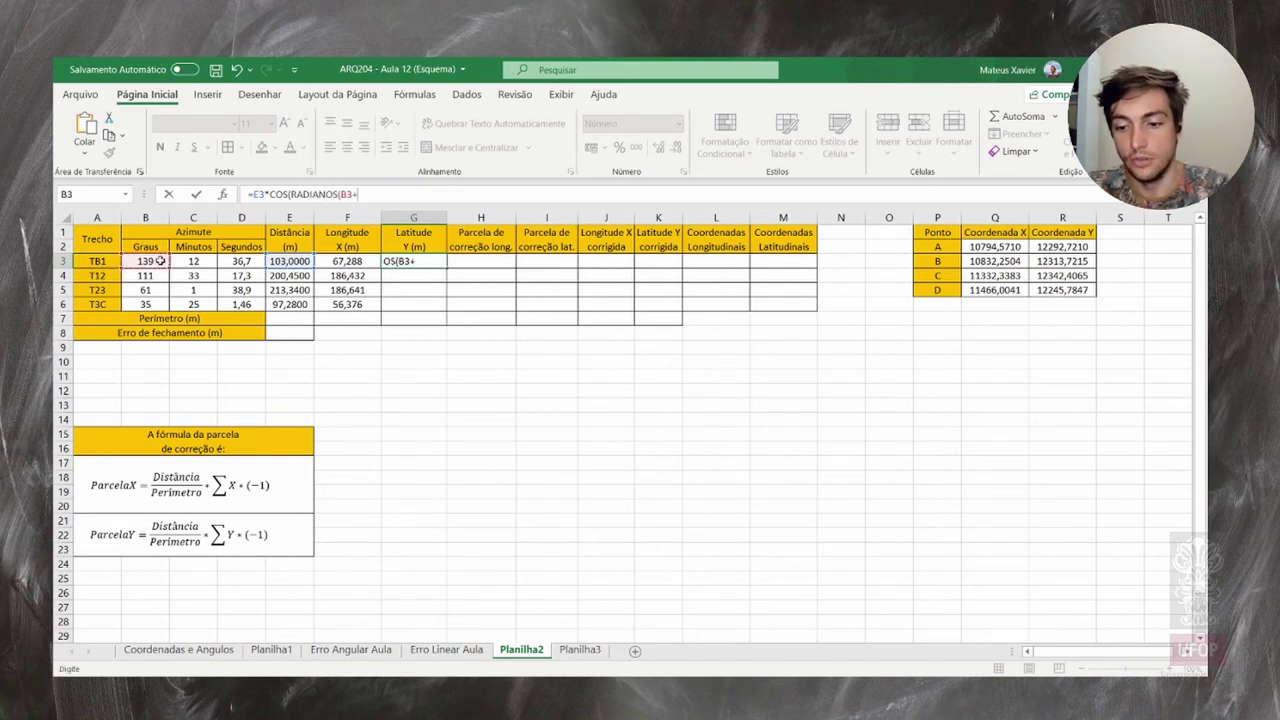
{"action": "left_click", "coordinate": [202, 260]}
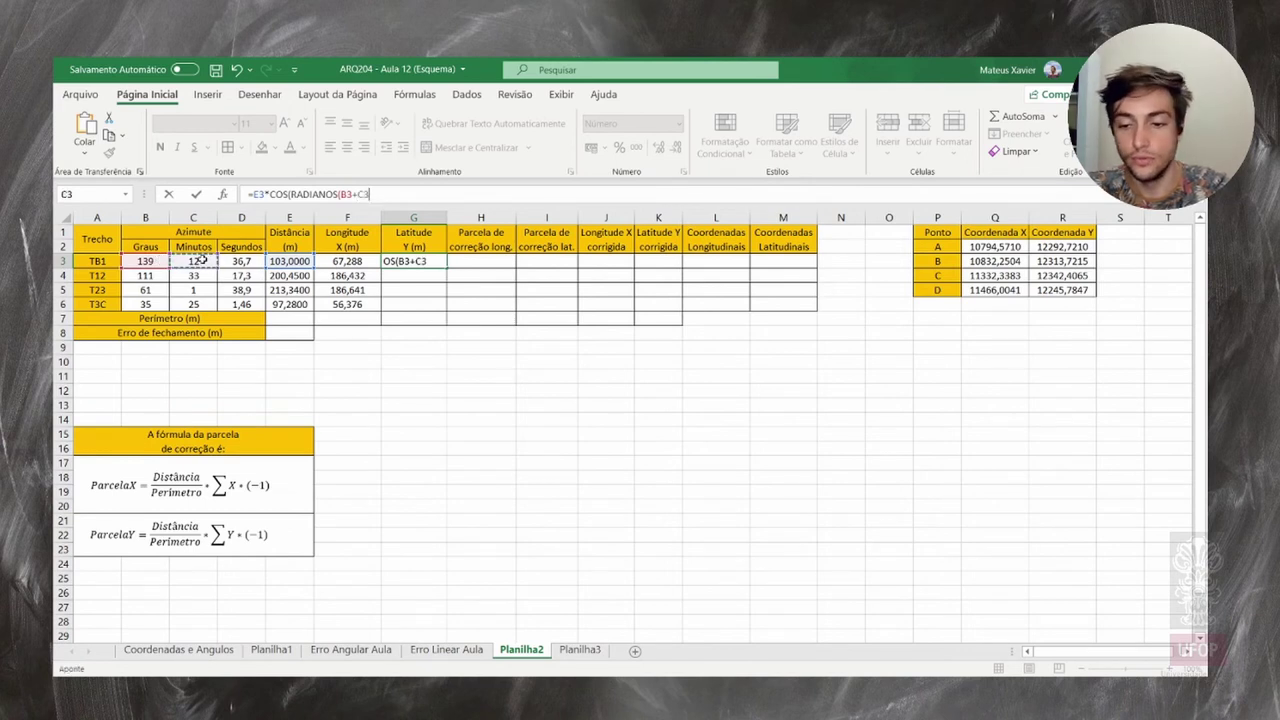
{"action": "type", "text": "/60+"}
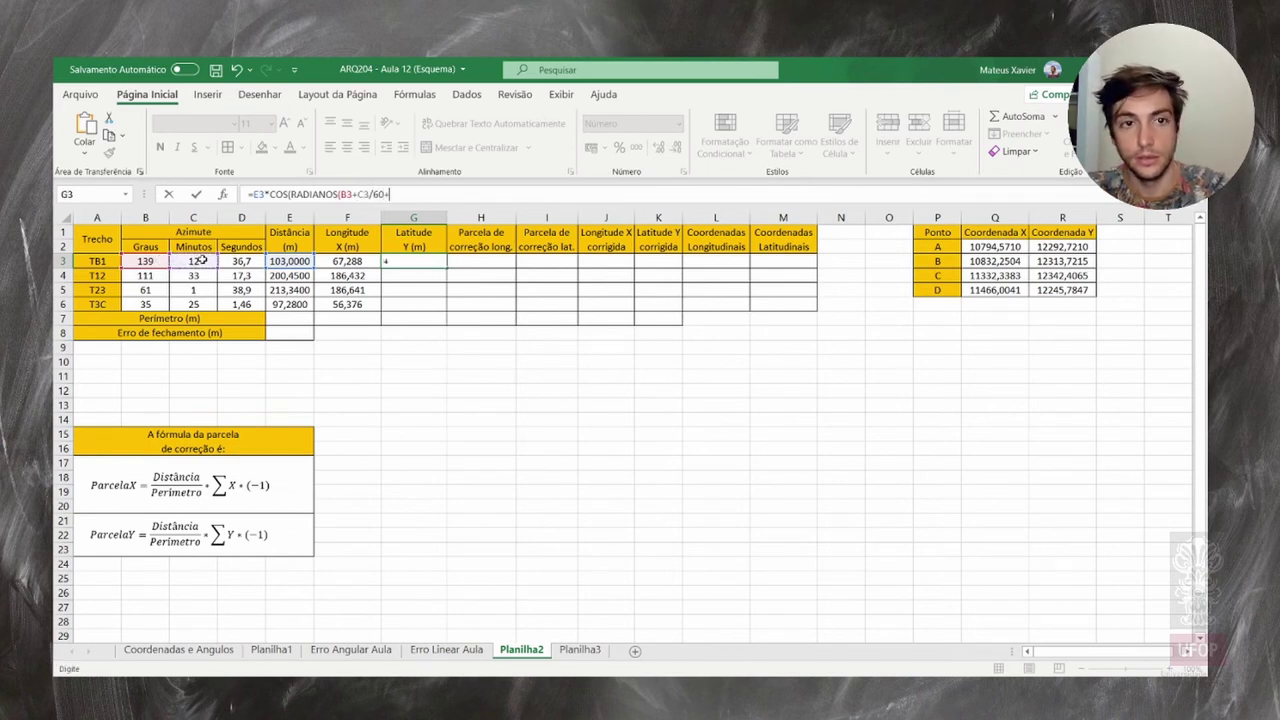
{"action": "left_click", "coordinate": [236, 260]}
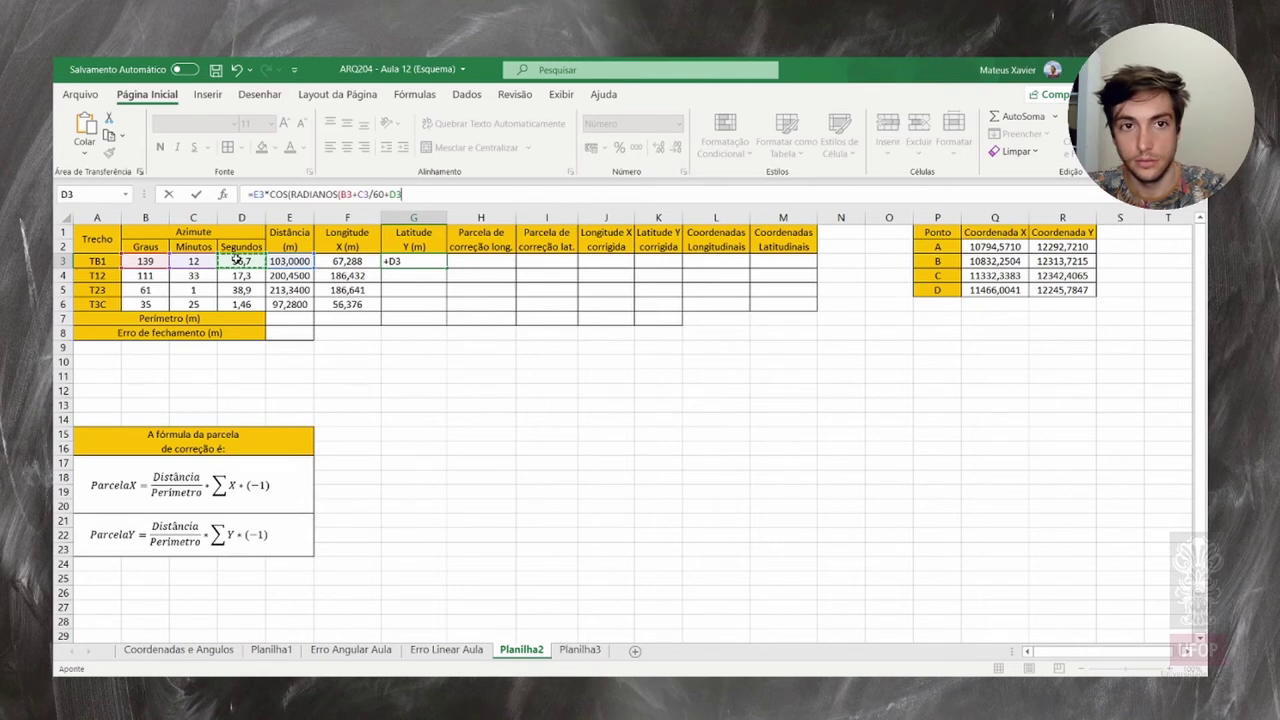
{"action": "type", "text": "/36"}
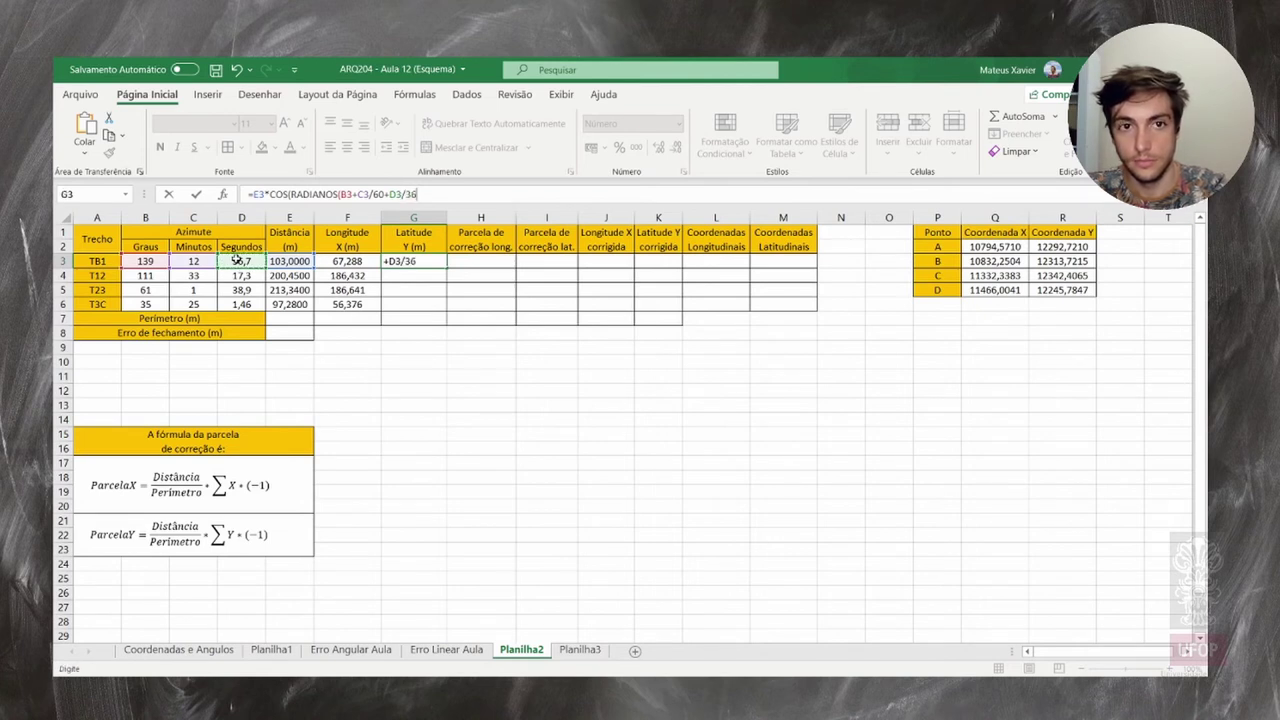
{"action": "type", "text": "00))"}
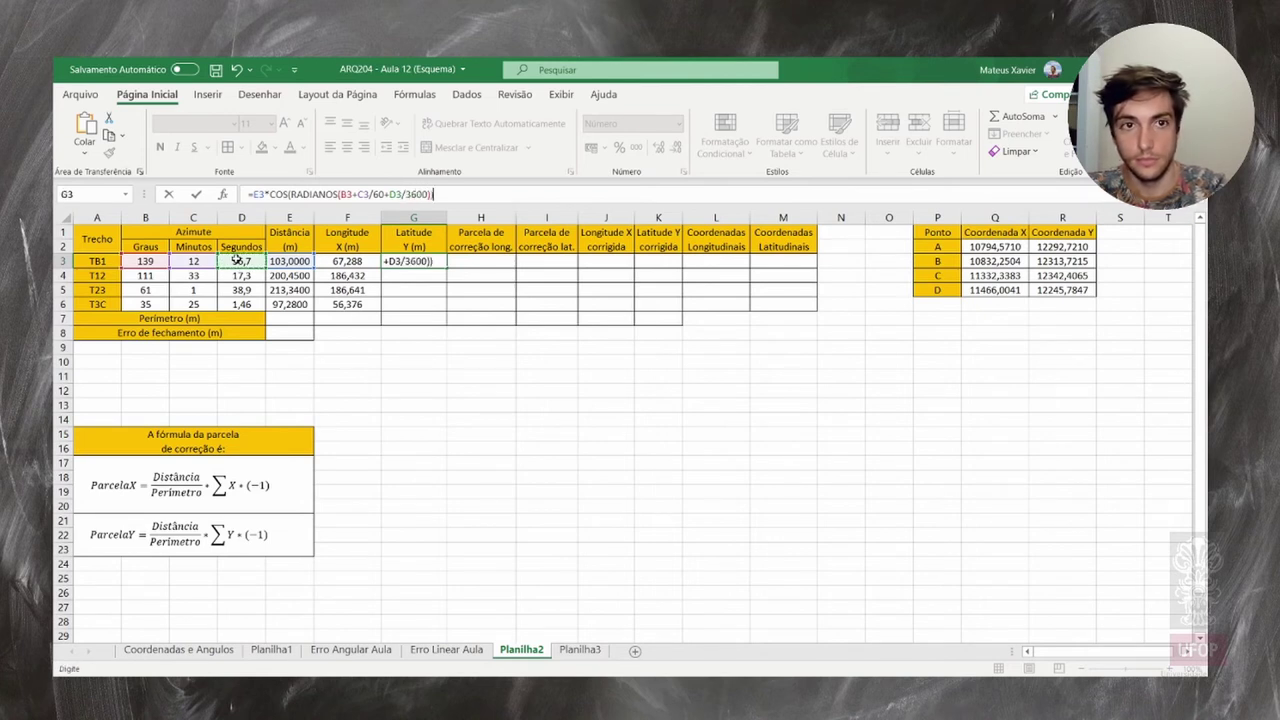
{"action": "key", "text": "Return"}
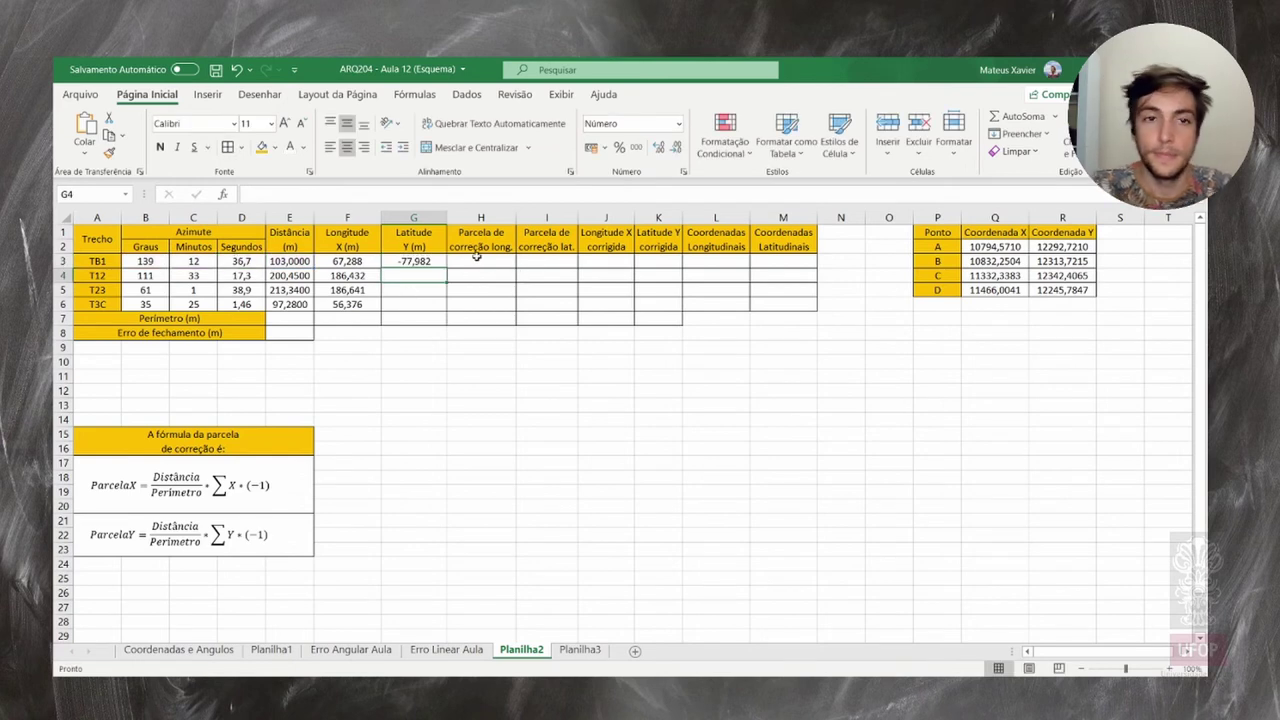
Fill the latitude formula in G3 down through G6 for the remaining traverse segments
{"action": "left_click", "coordinate": [432, 259]}
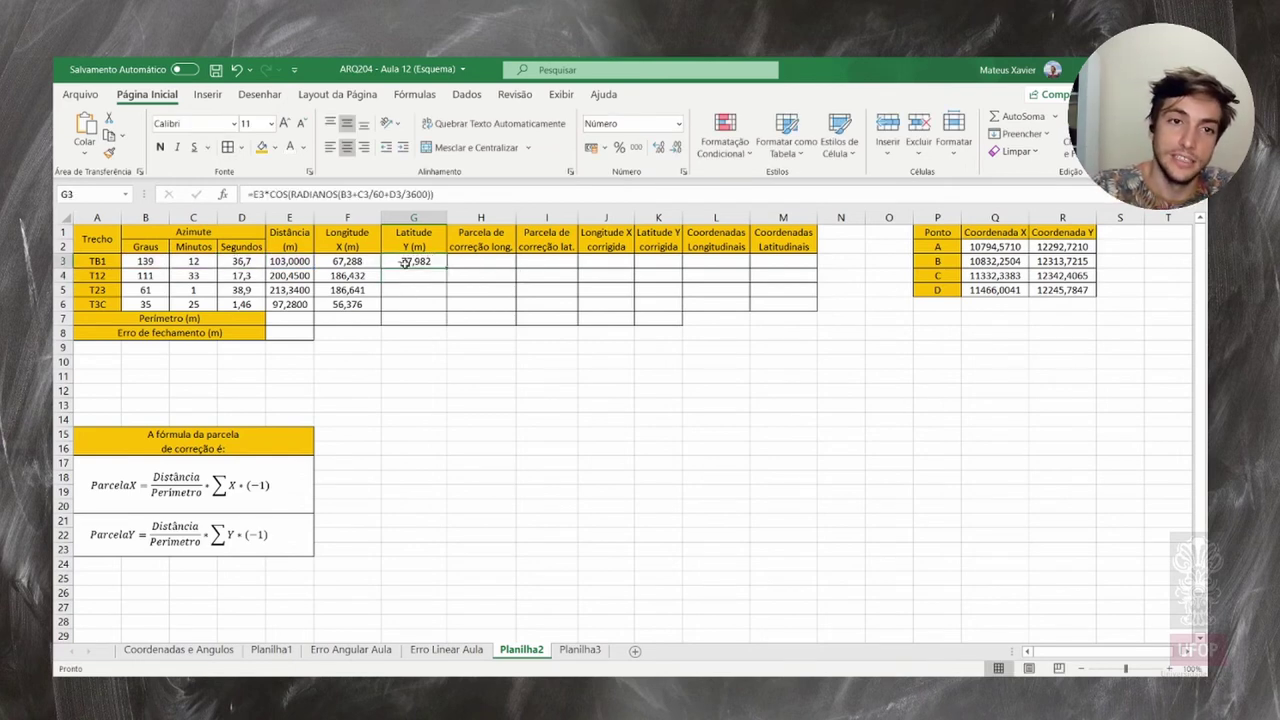
{"action": "left_click_drag", "start_coordinate": [447, 266], "coordinate": [440, 311]}
{"action": "left_click", "coordinate": [407, 347]}
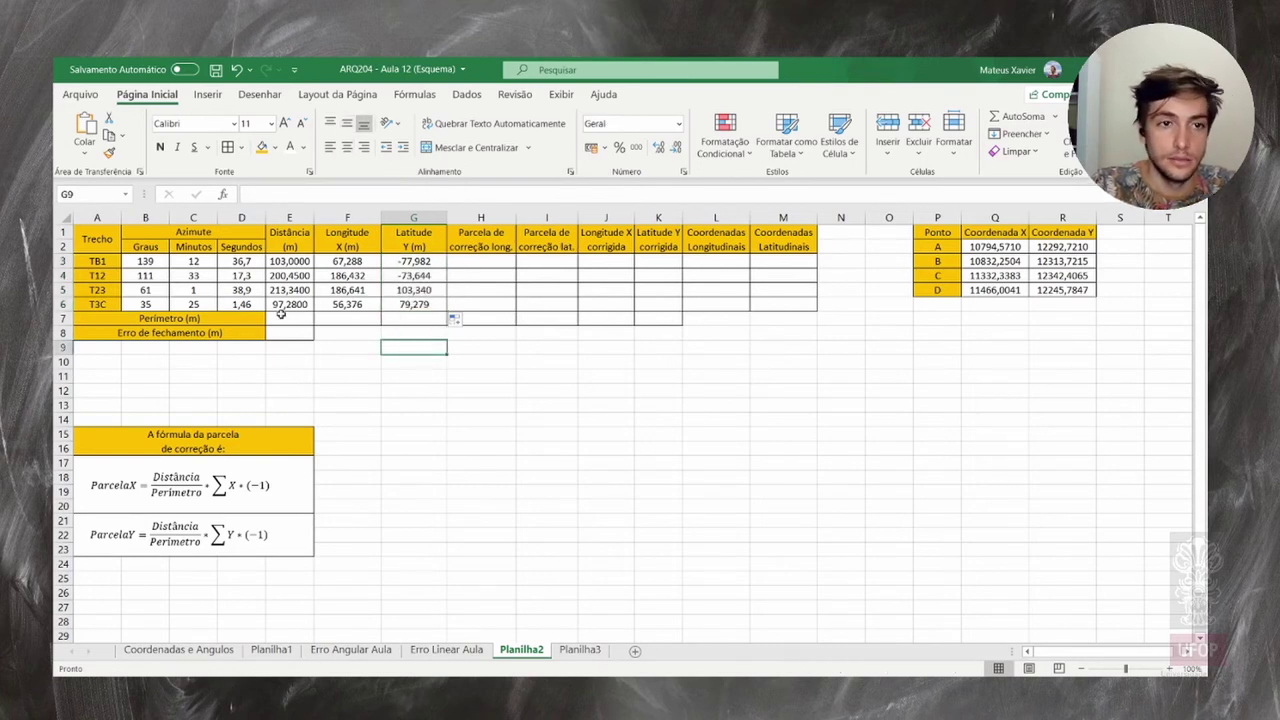
Label cell F7 "Erro em X" and cell G7 "Erro em Y" below the longitude and latitude columns
{"action": "left_click", "coordinate": [345, 317]}
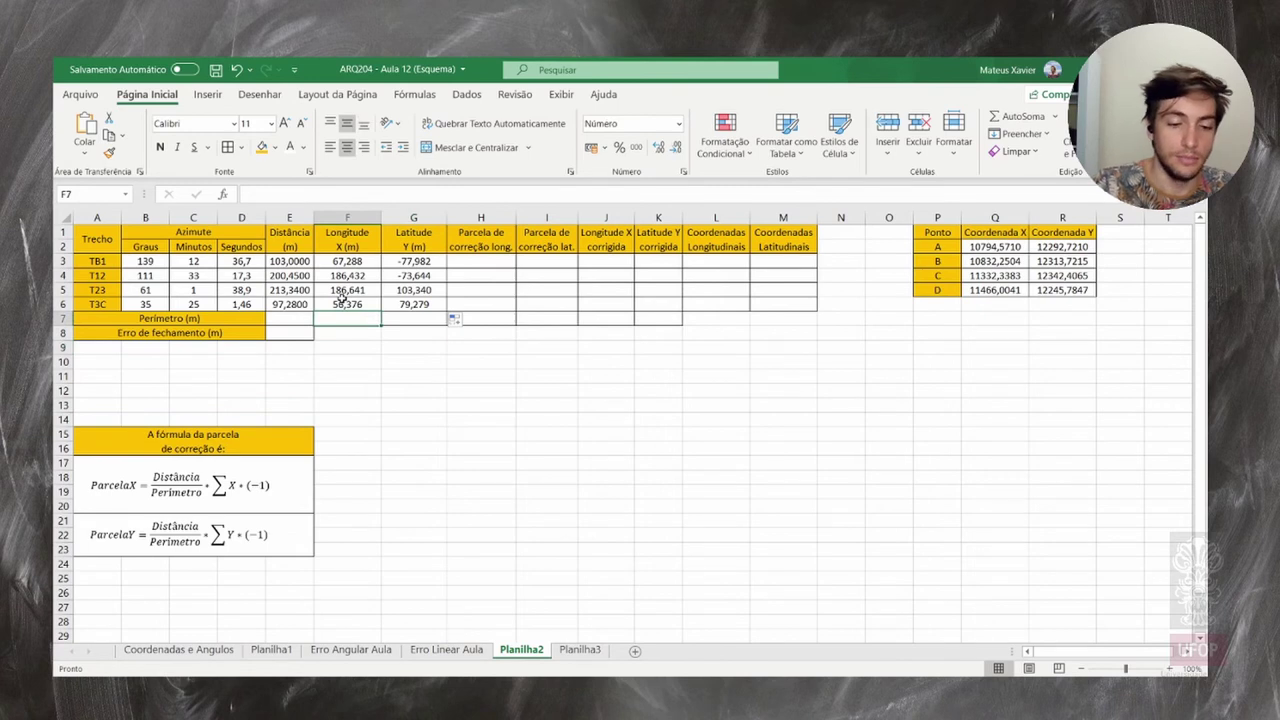
{"action": "type", "text": "E"}
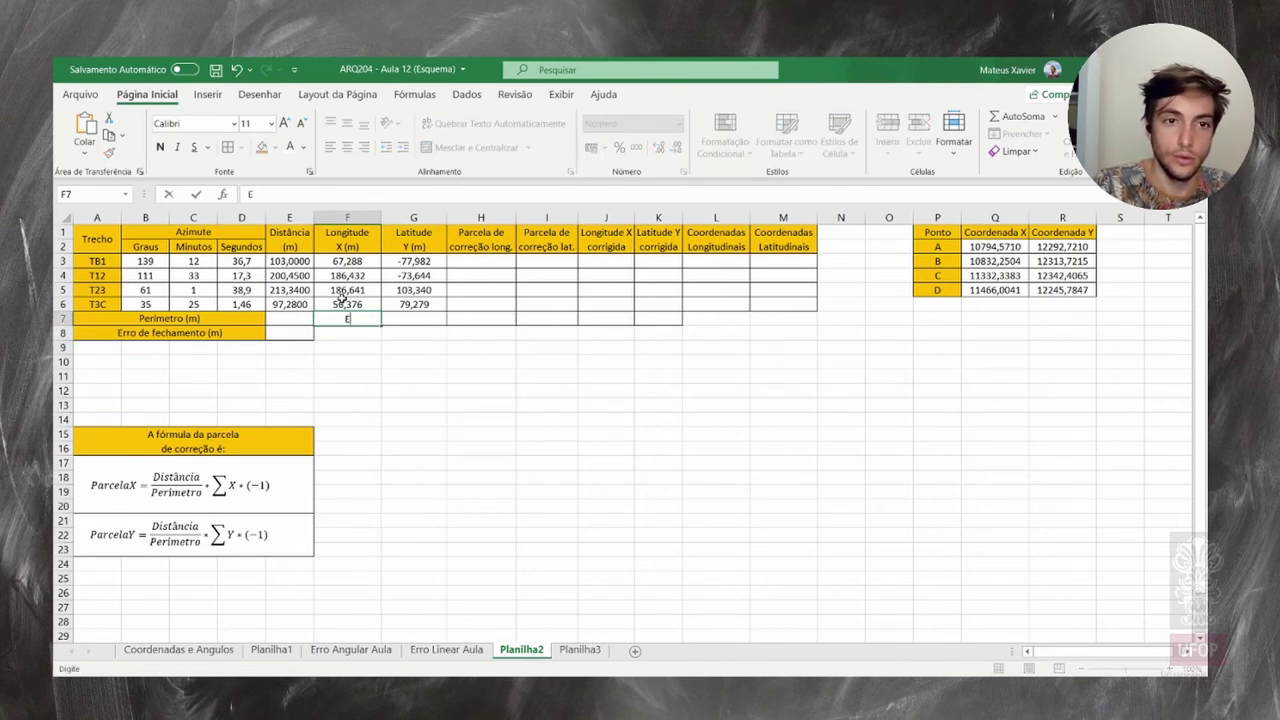
{"action": "type", "text": "rro em "}
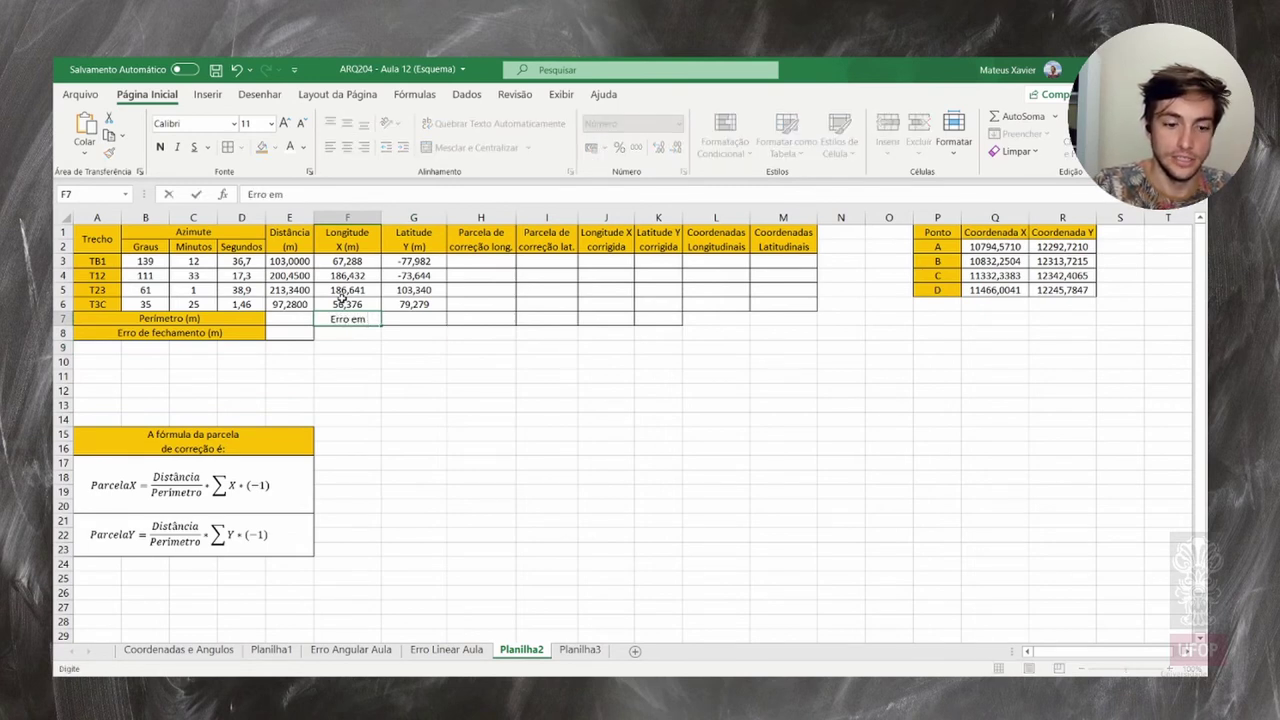
{"action": "type", "text": "X"}
{"action": "key", "text": "Tab"}
{"action": "type", "text": "Erro"}
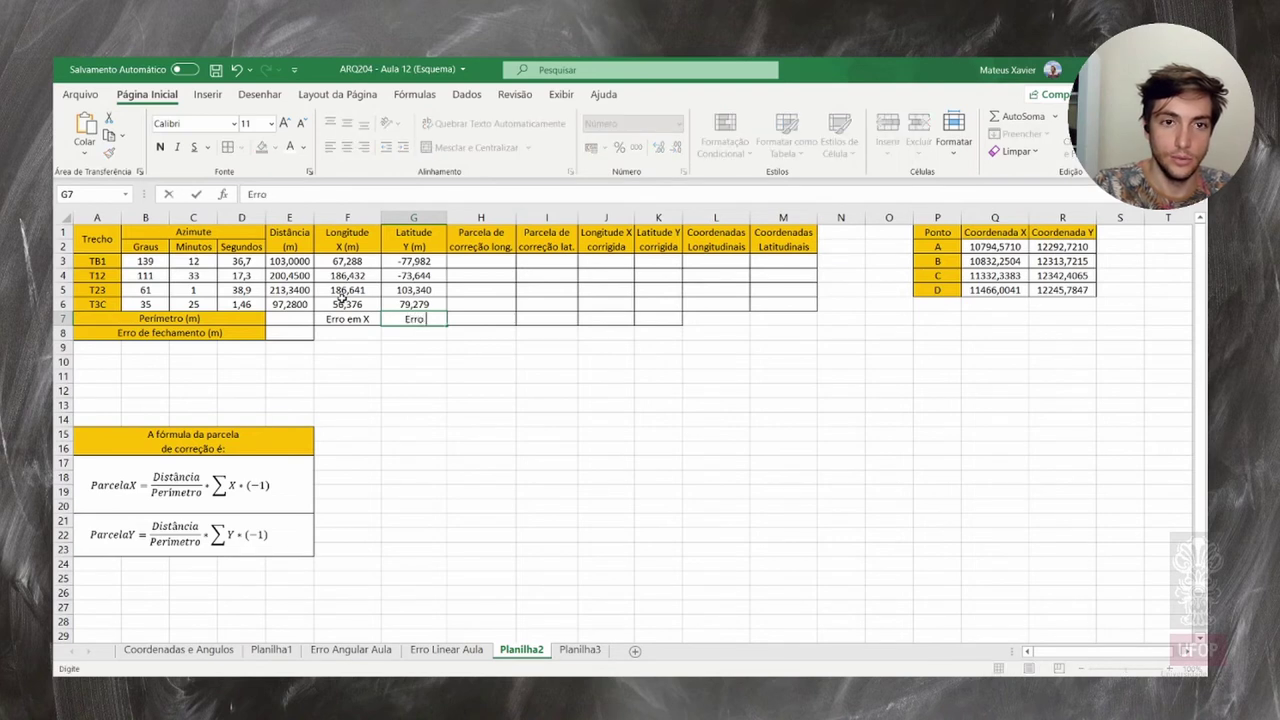
{"action": "type", "text": " em Y"}
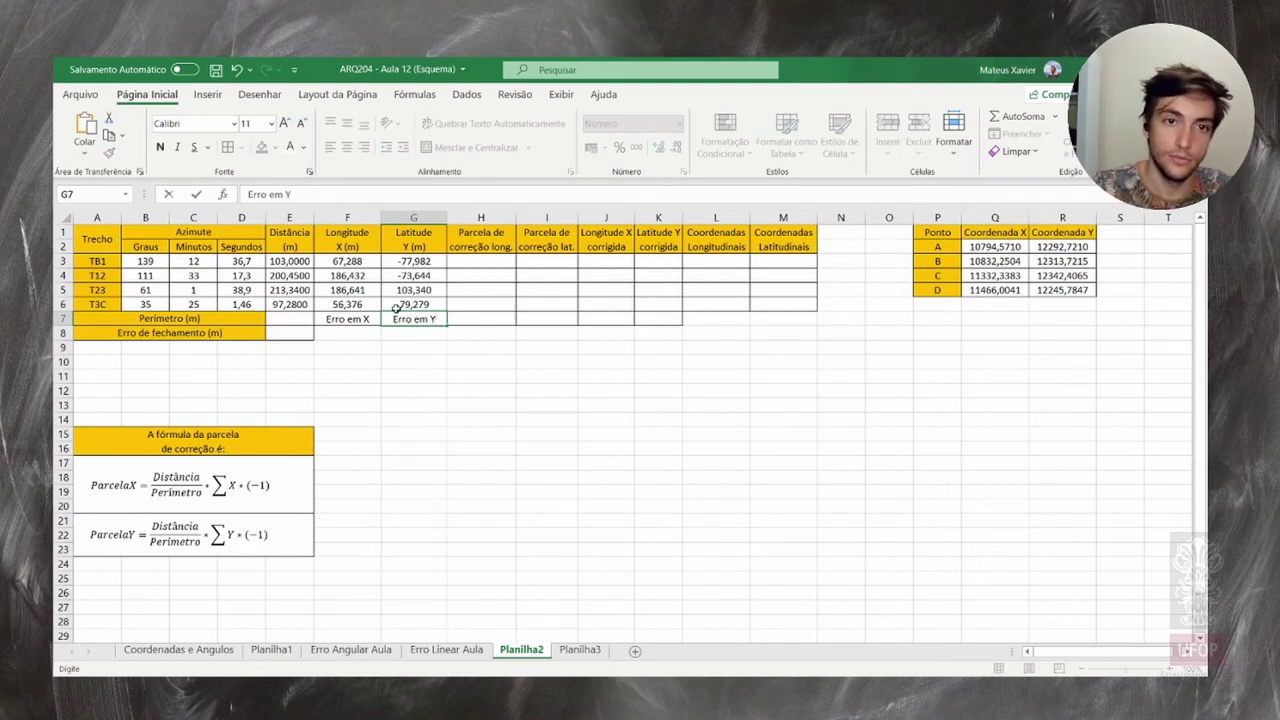
Fill the error labels in F7:G7 with the yellow header colour and add borders to cells F8:G8
{"action": "left_click_drag", "start_coordinate": [370, 318], "coordinate": [418, 318]}
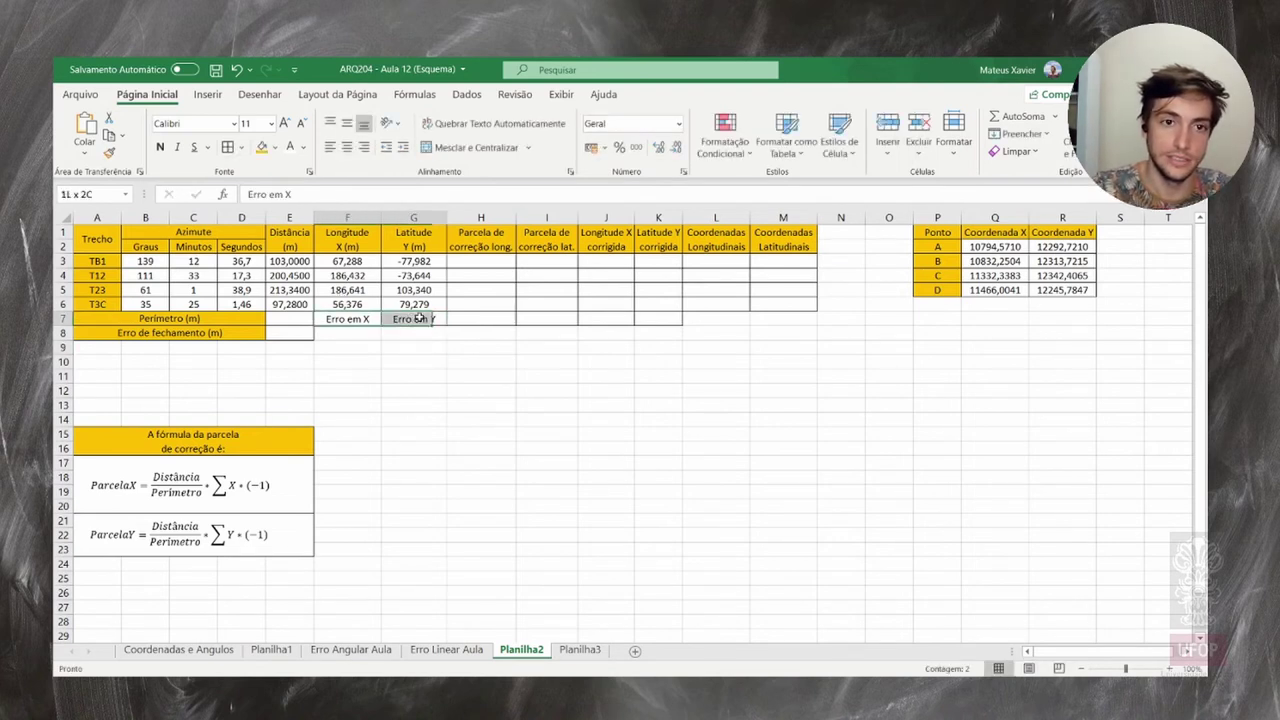
{"action": "left_click", "coordinate": [262, 147]}
{"action": "left_click_drag", "start_coordinate": [405, 333], "coordinate": [350, 333]}
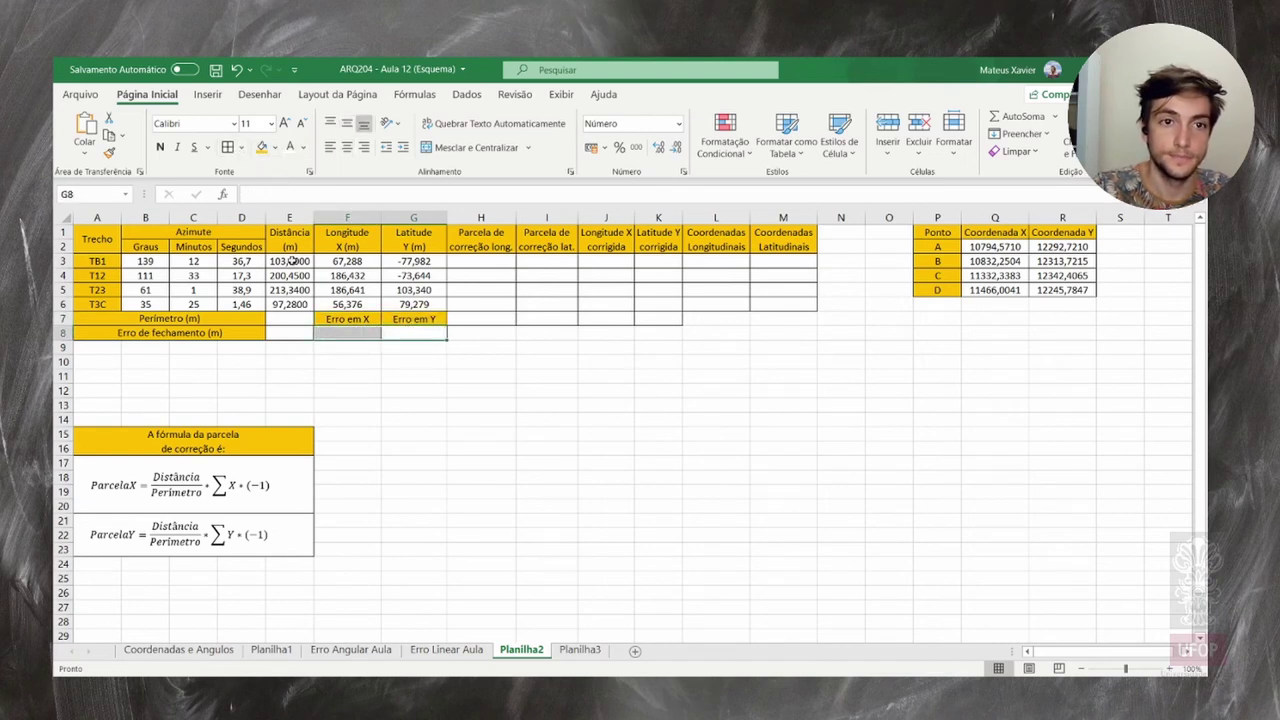
Compute the perimeter in E7 as the sum of the distances E3:E6 with SOMA
{"action": "left_click", "coordinate": [300, 321]}
{"action": "type", "text": "=soma("}
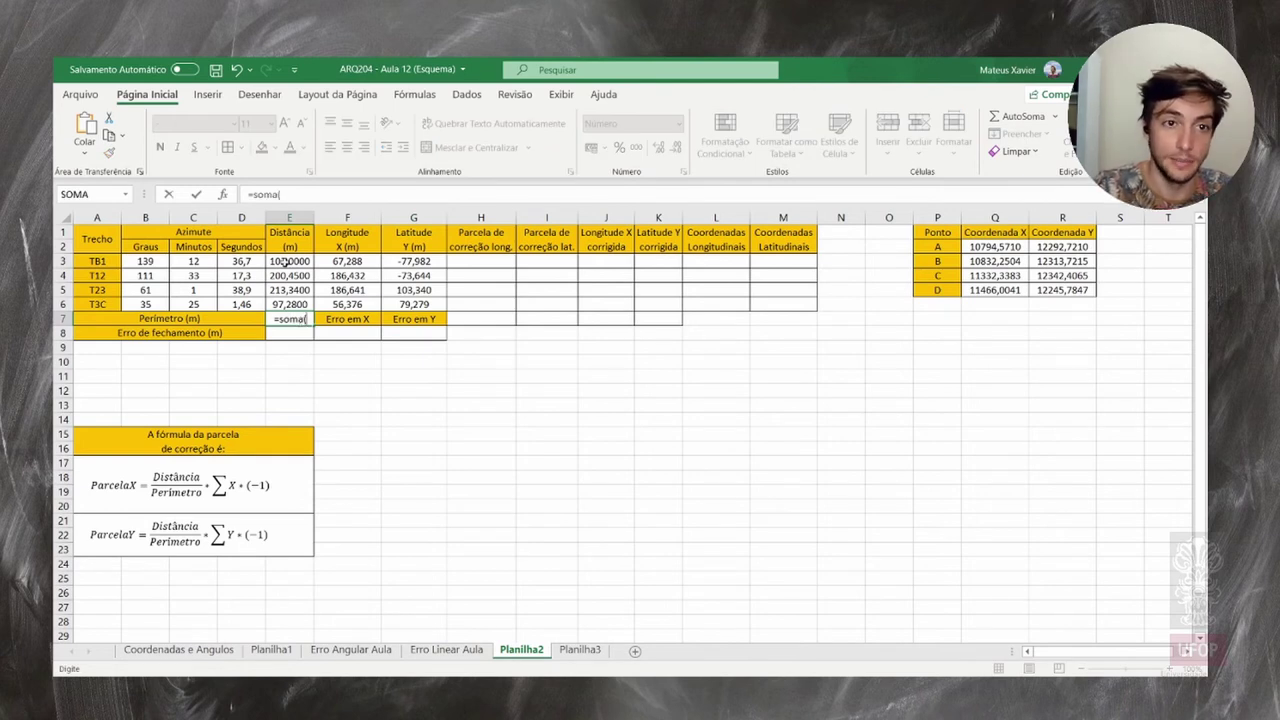
{"action": "left_click_drag", "start_coordinate": [285, 261], "coordinate": [287, 304]}
{"action": "key", "text": "Return"}
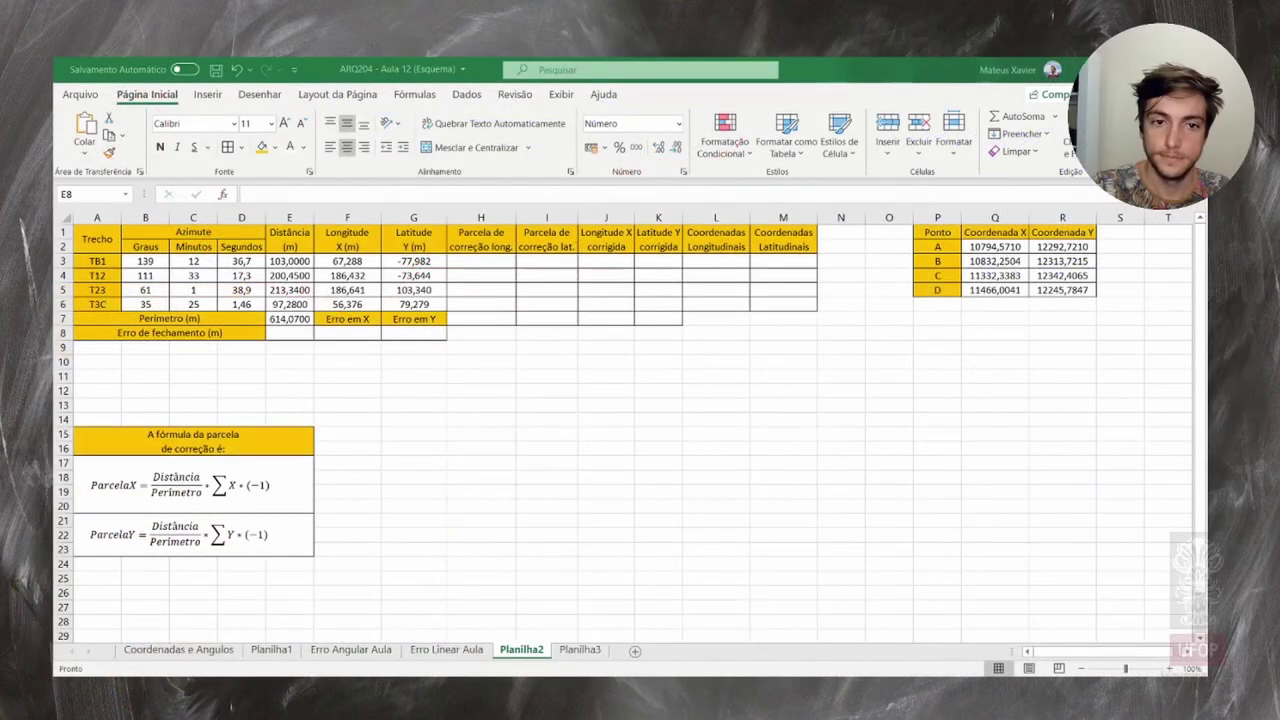
Begin the X error formula in F8 as the longitude sum minus an opening parenthesis: =soma(F3:F6)-(
{"action": "left_click", "coordinate": [348, 376]}
{"action": "left_click", "coordinate": [363, 340]}
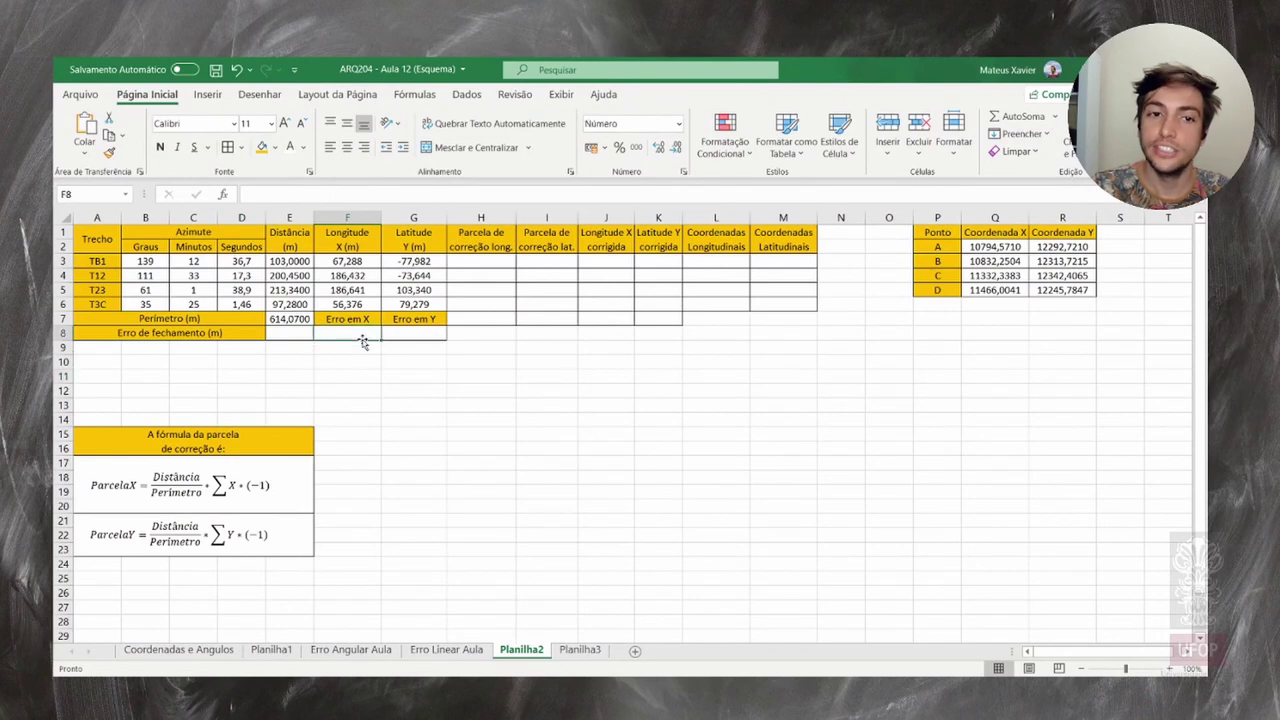
{"action": "type", "text": "="}
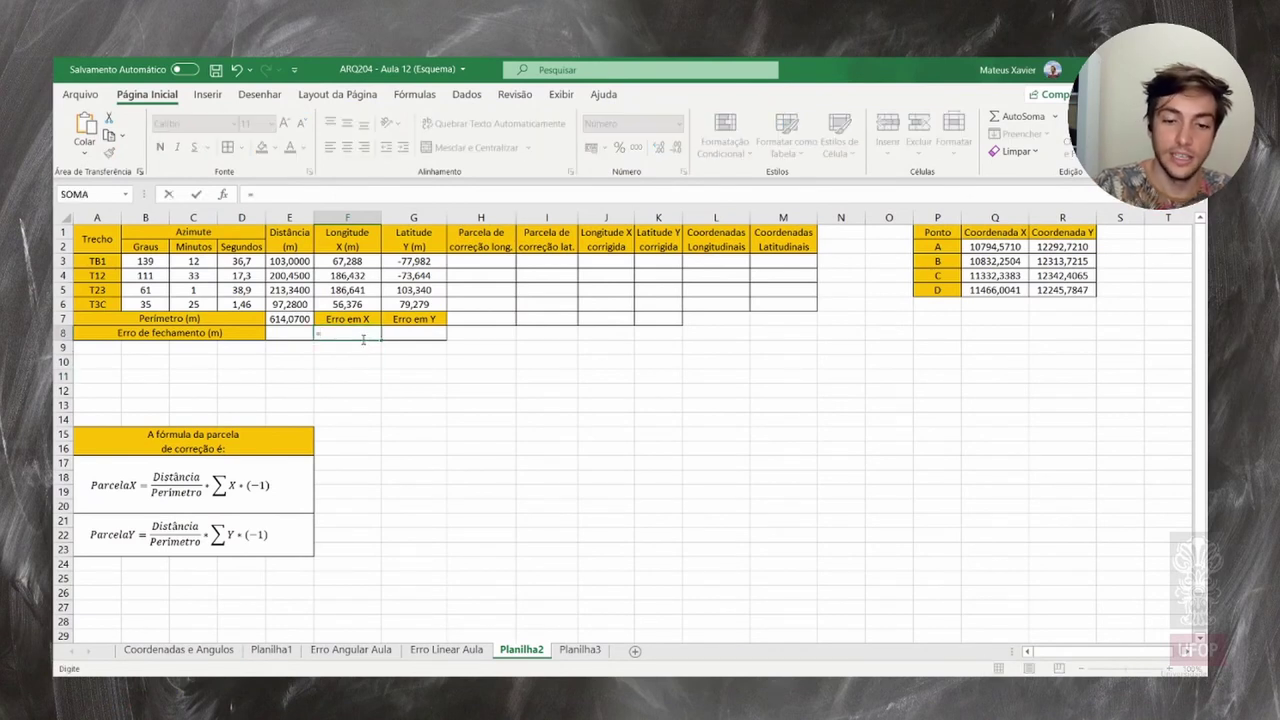
{"action": "type", "text": "soma"}
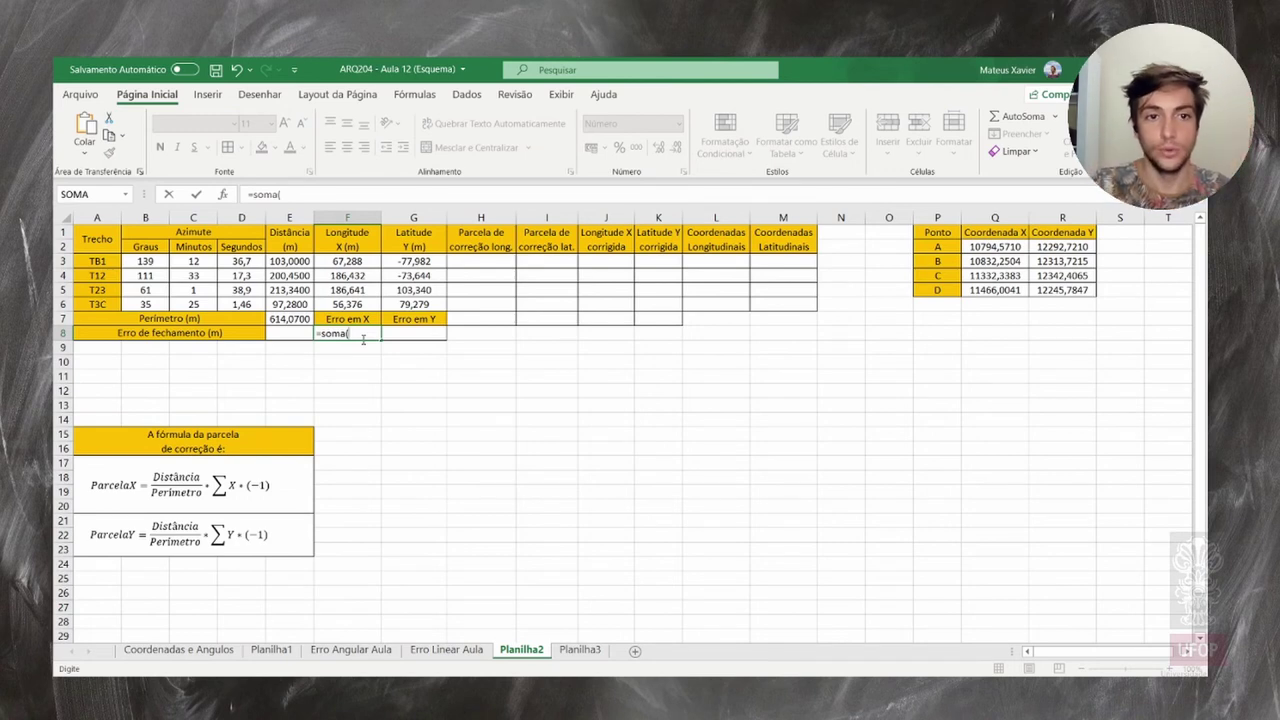
{"action": "type", "text": "("}
{"action": "left_click_drag", "start_coordinate": [376, 262], "coordinate": [366, 308]}
{"action": "type", "text": ")-("}
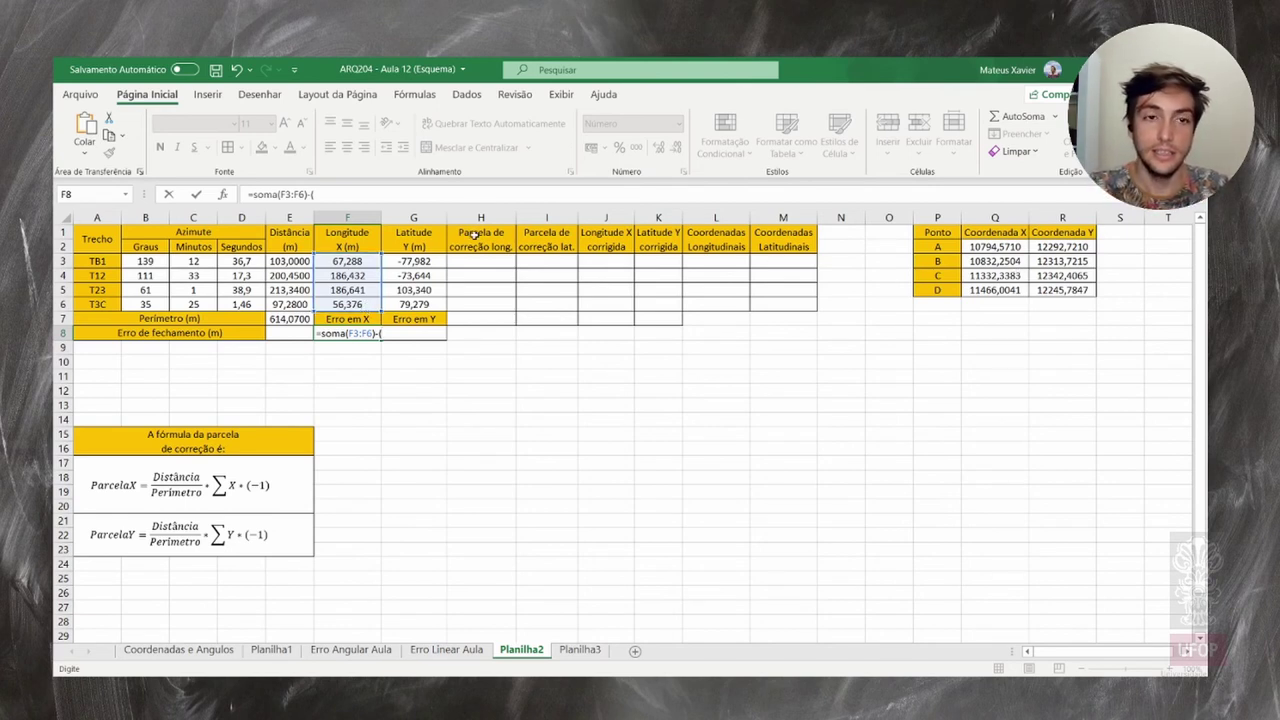
Complete the F8 formula with the X coordinate difference between points C and B, Q4-Q3, and enter it
{"action": "key", "text": "F2"}
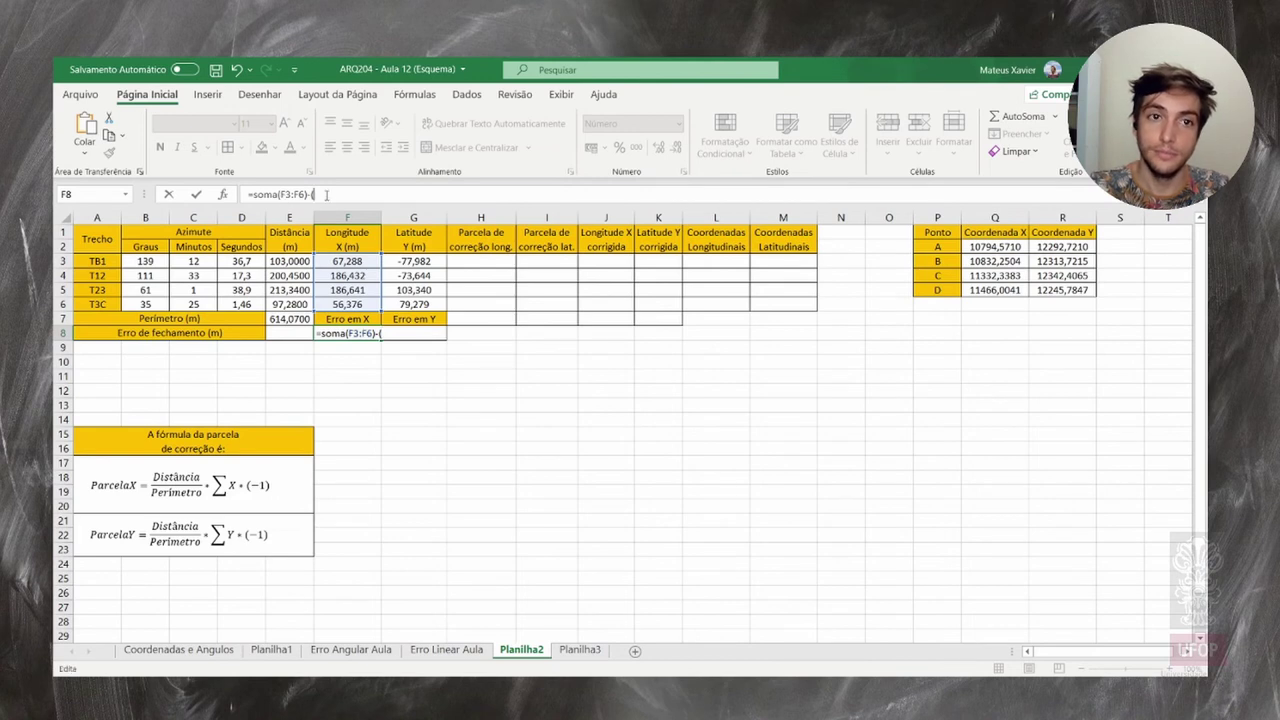
{"action": "left_click", "coordinate": [972, 275]}
{"action": "type", "text": "-"}
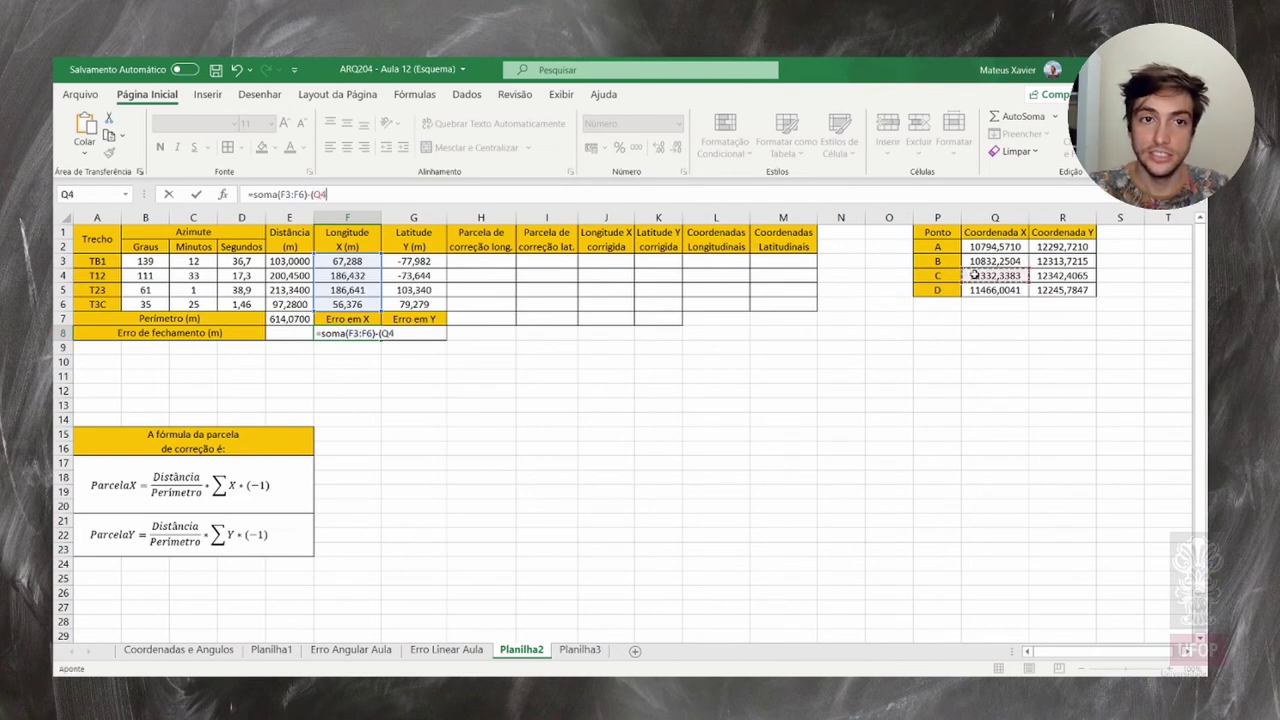
{"action": "left_click", "coordinate": [985, 258]}
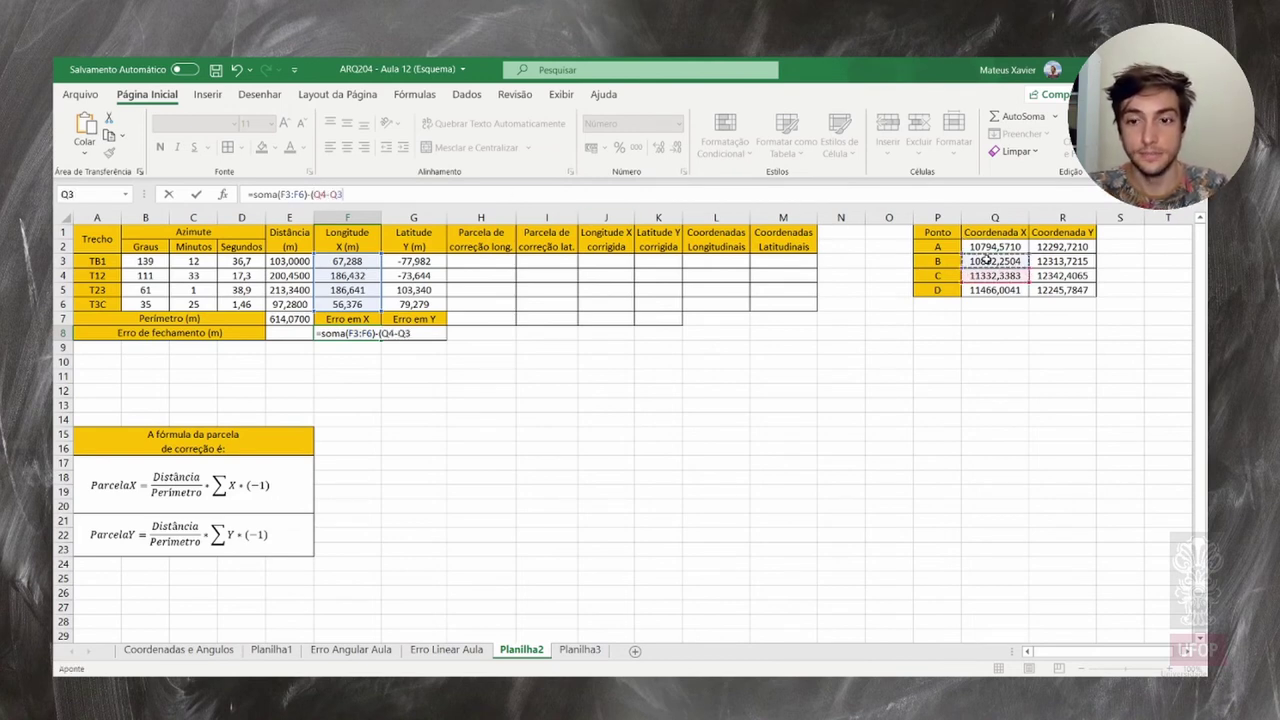
{"action": "type", "text": ")"}
{"action": "key", "text": "Return"}
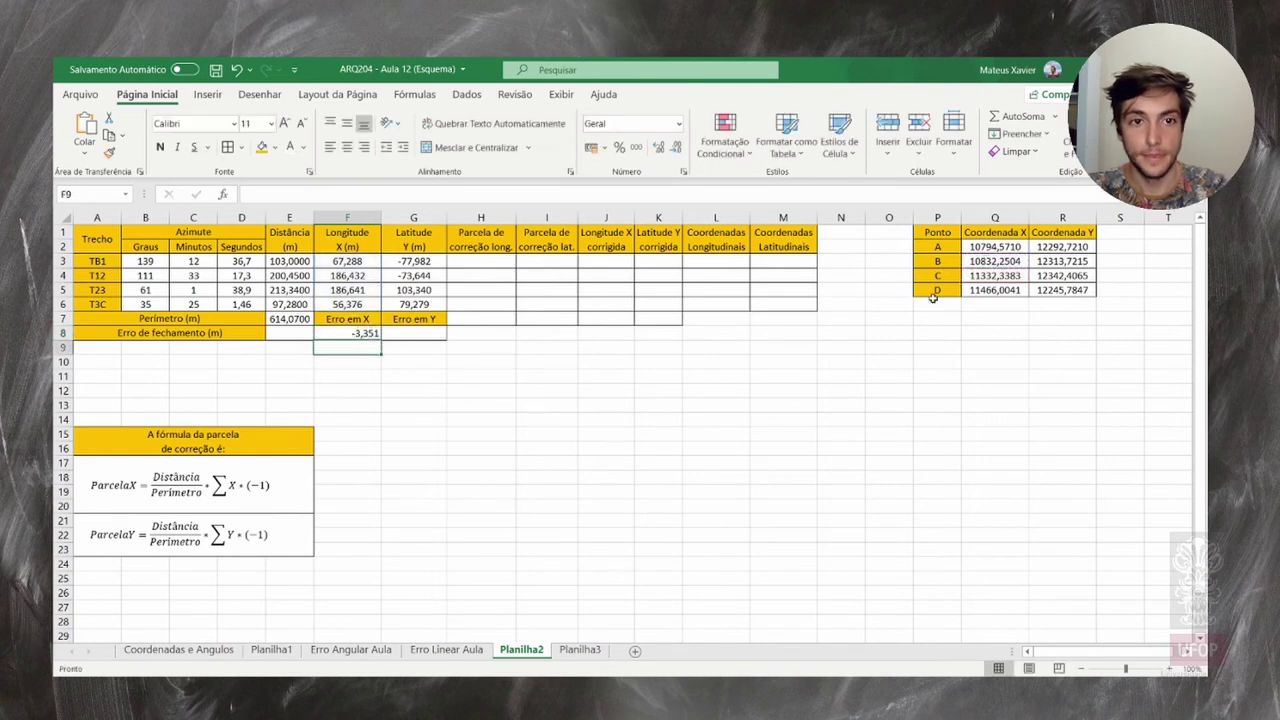
Center the X error value in F8 horizontally and vertically
{"action": "left_click", "coordinate": [355, 333]}
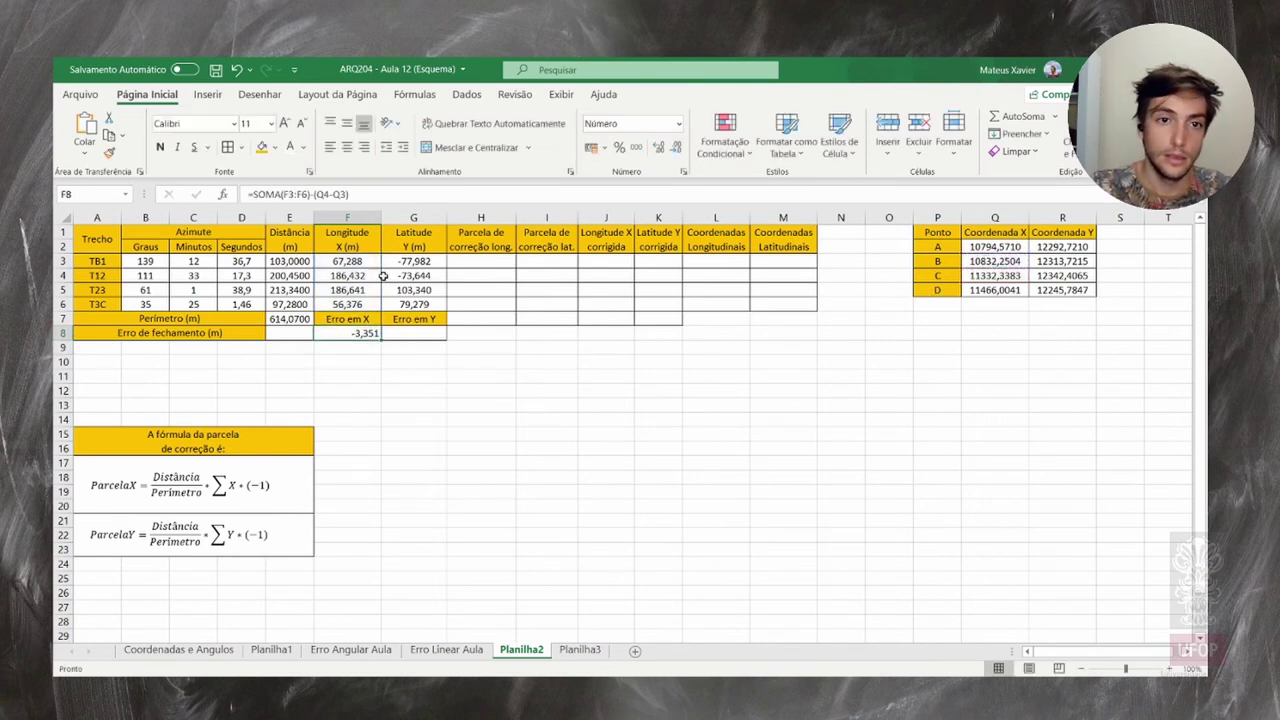
{"action": "left_click", "coordinate": [346, 146]}
{"action": "left_click", "coordinate": [346, 122]}
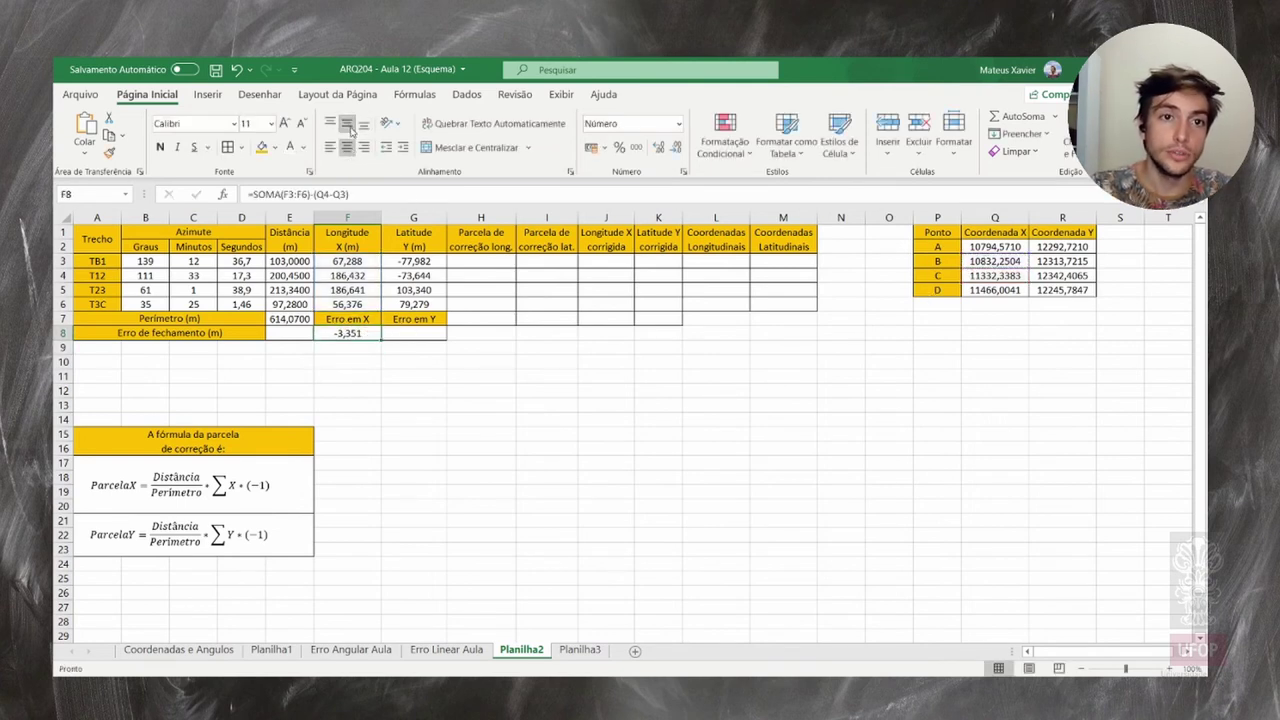
Compute the Y error in G8 as the latitude sum minus the coordinate difference of points C and B: =soma(G3:G6)-(R4-R3)
{"action": "left_click", "coordinate": [408, 332]}
{"action": "type", "text": "=soma("}
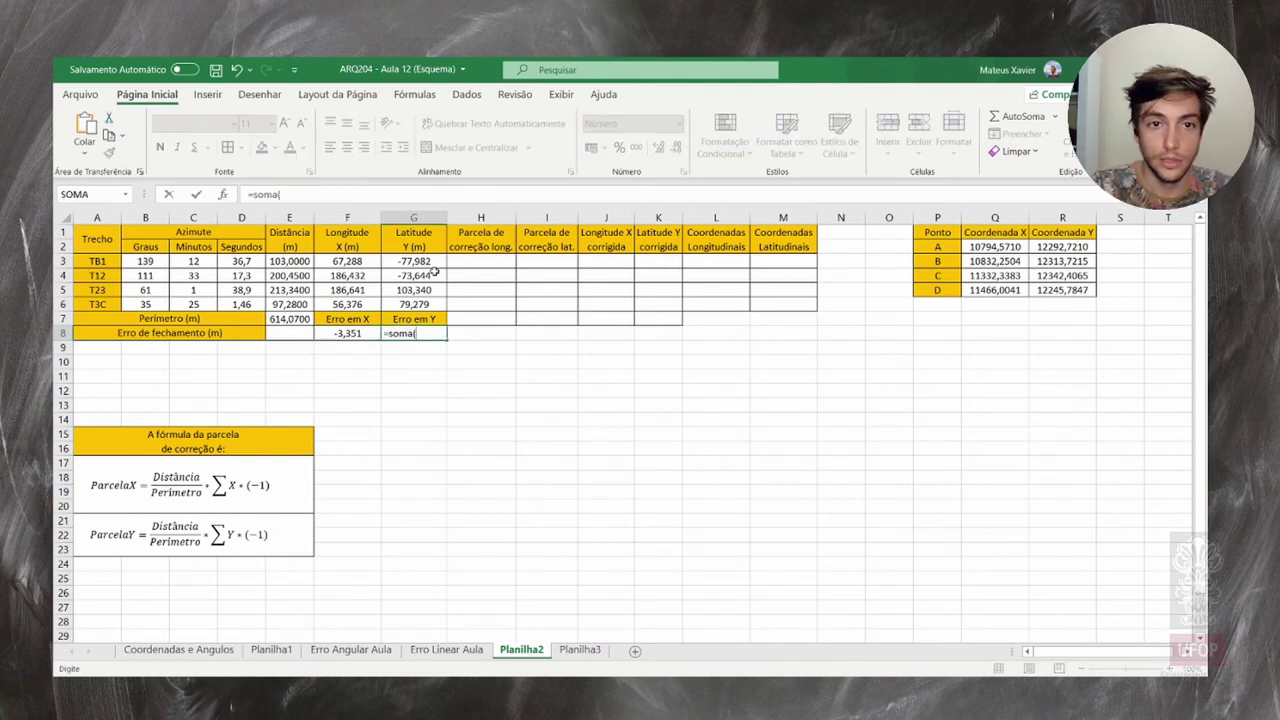
{"action": "left_click_drag", "start_coordinate": [436, 262], "coordinate": [435, 299]}
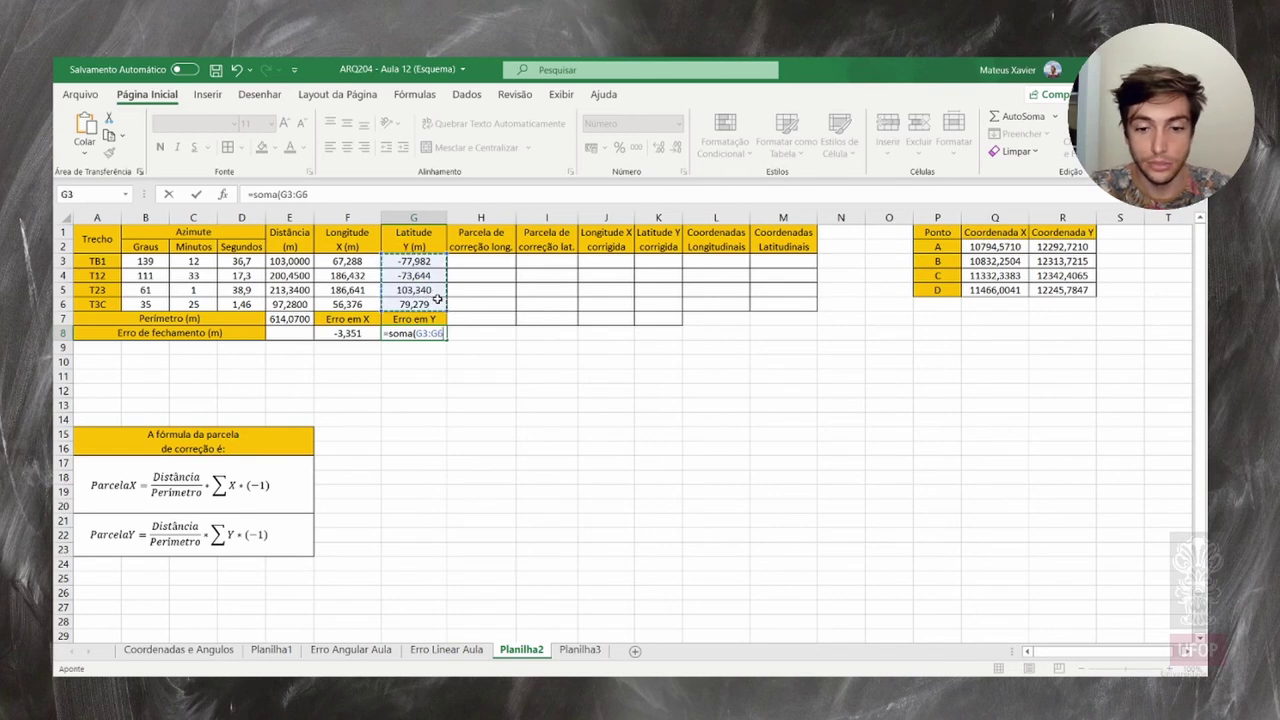
{"action": "type", "text": ")-("}
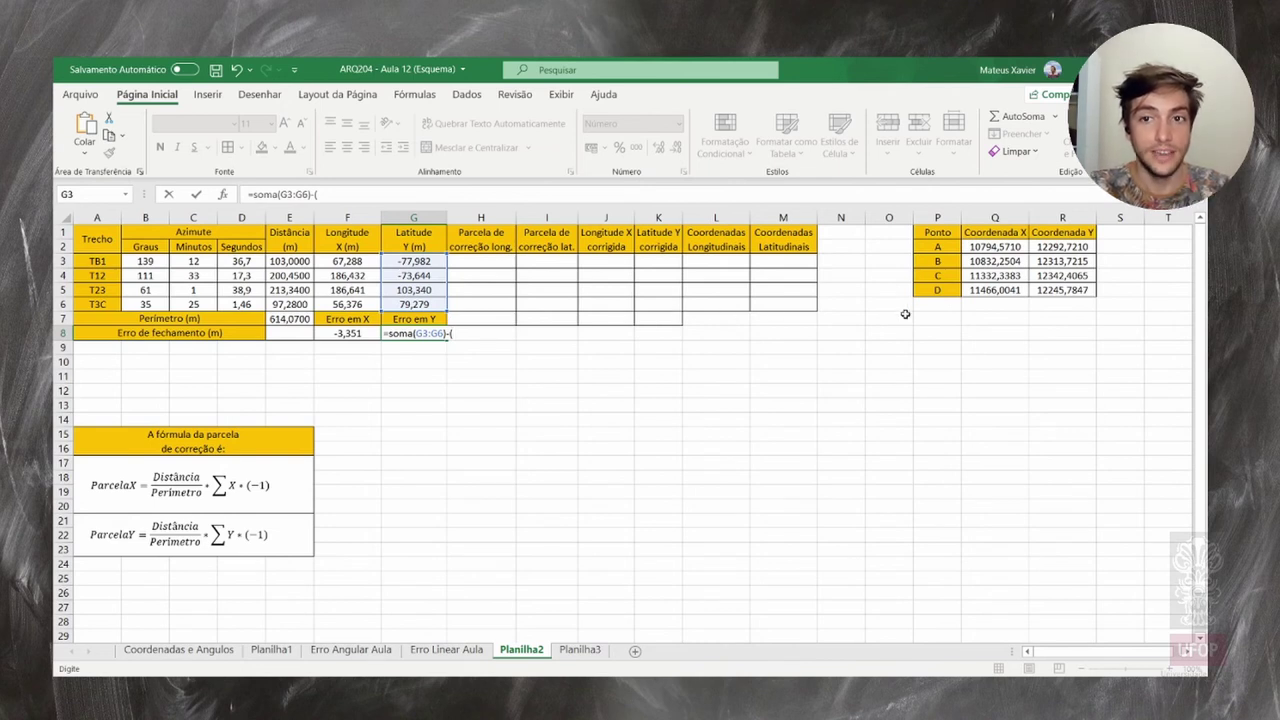
{"action": "left_click", "coordinate": [1055, 277]}
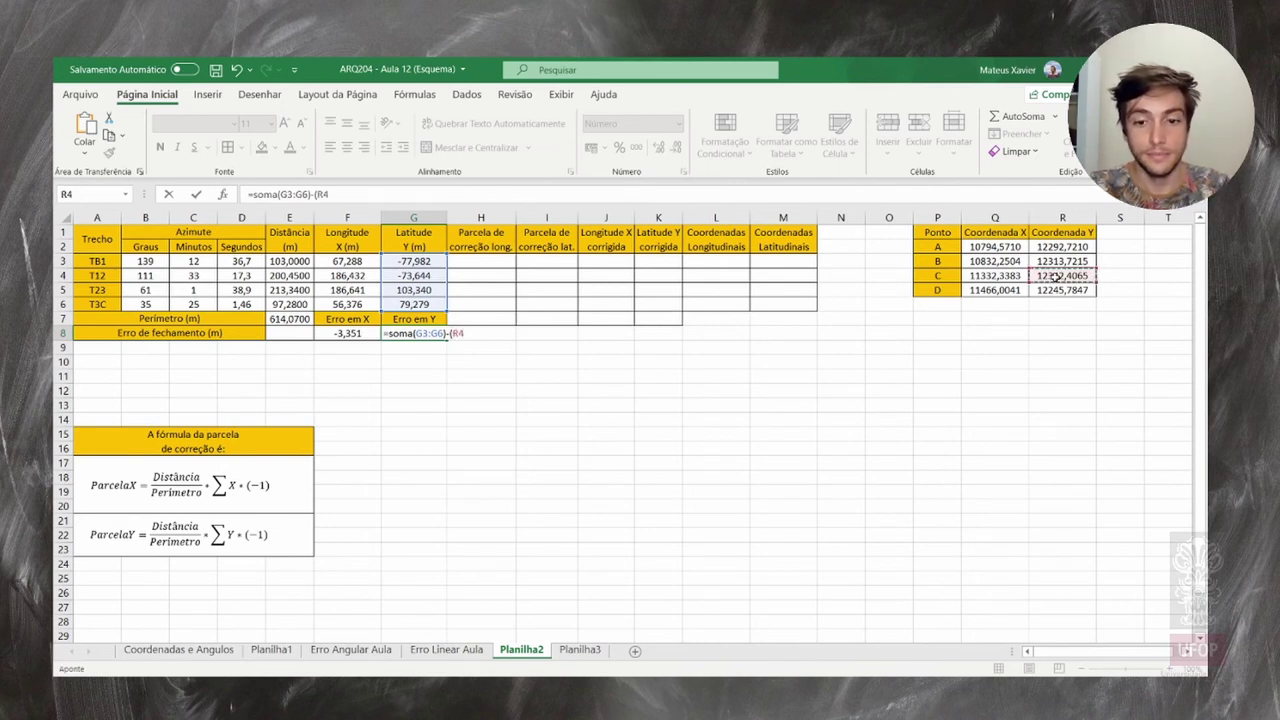
{"action": "type", "text": "-"}
{"action": "left_click", "coordinate": [1080, 261]}
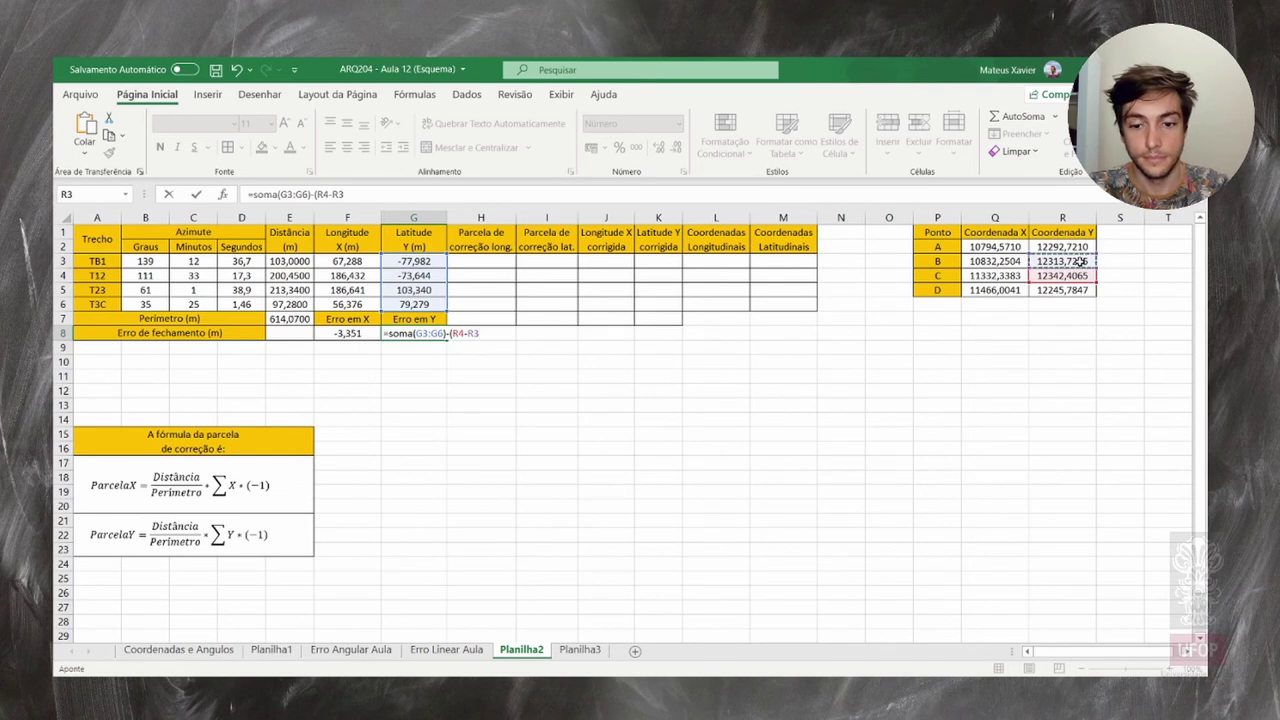
{"action": "type", "text": ")"}
{"action": "key", "text": "Return"}
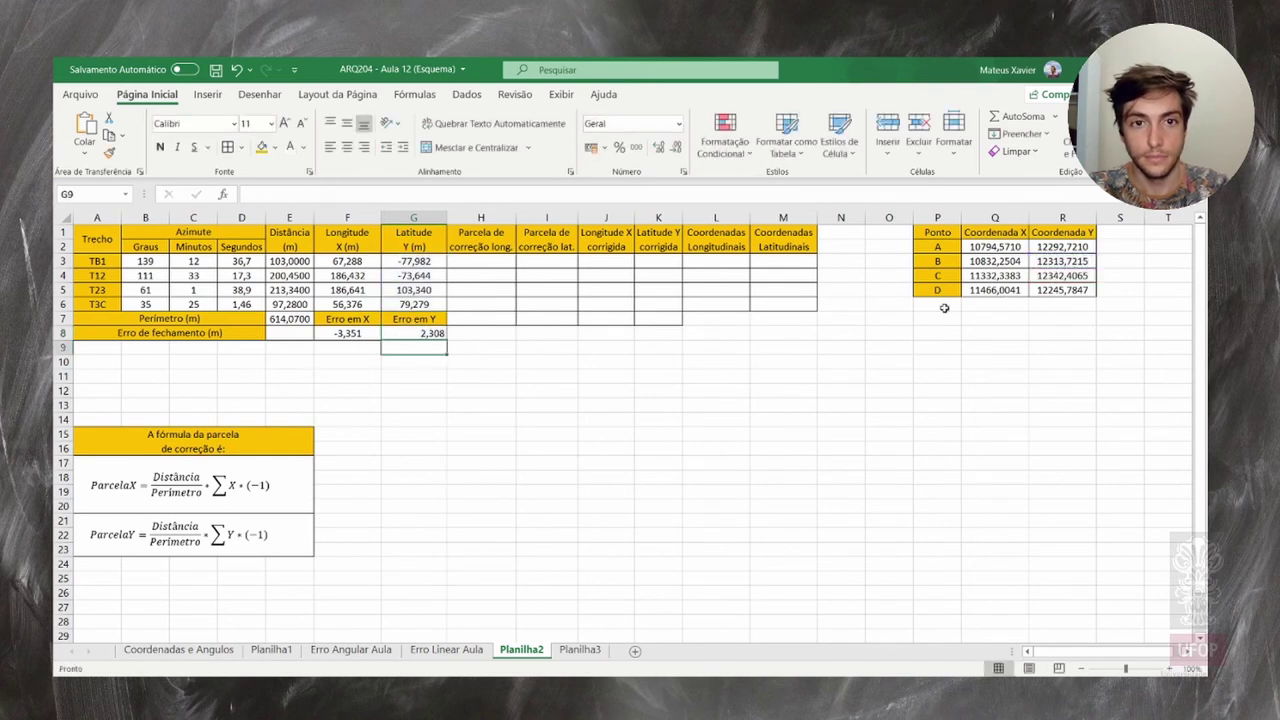
Center the Y error value in G8 horizontally and vertically
{"action": "left_click", "coordinate": [425, 333]}
{"action": "left_click", "coordinate": [346, 147]}
{"action": "left_click", "coordinate": [346, 123]}
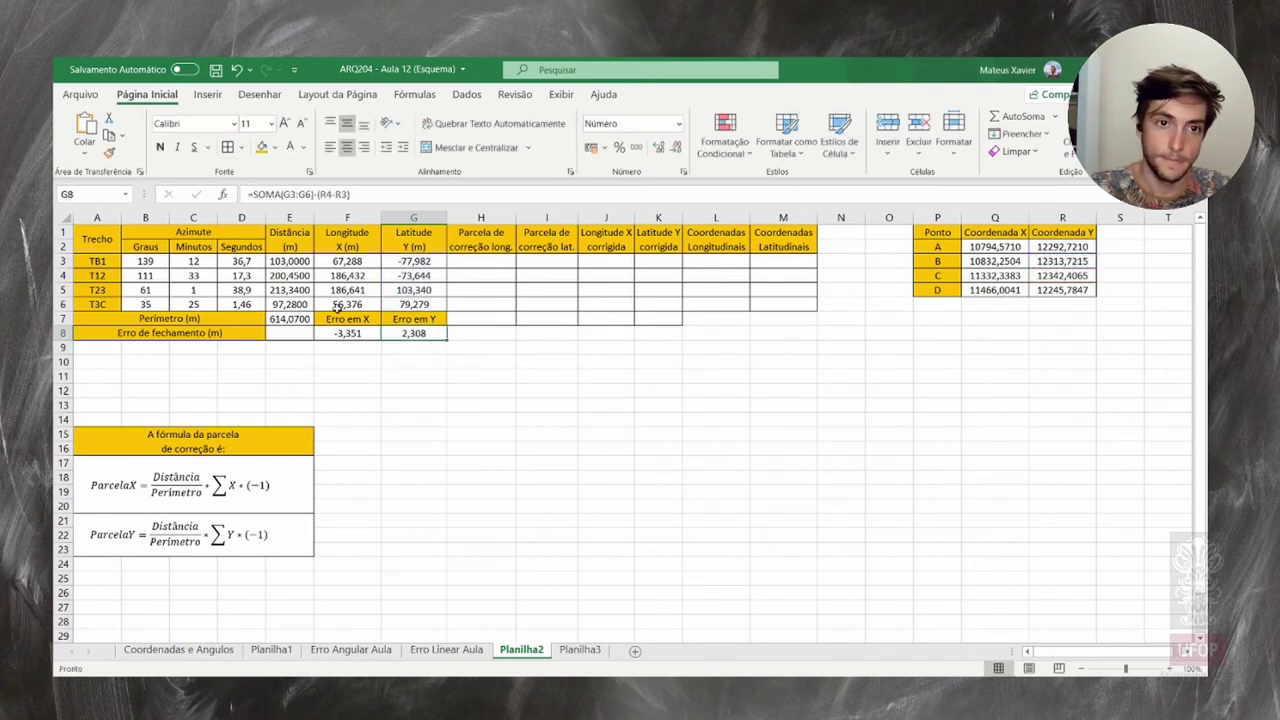
Compute the closure error in E8 from the X and Y errors with the formula =raiz(F8^2+G8^2)
{"action": "left_click", "coordinate": [297, 332]}
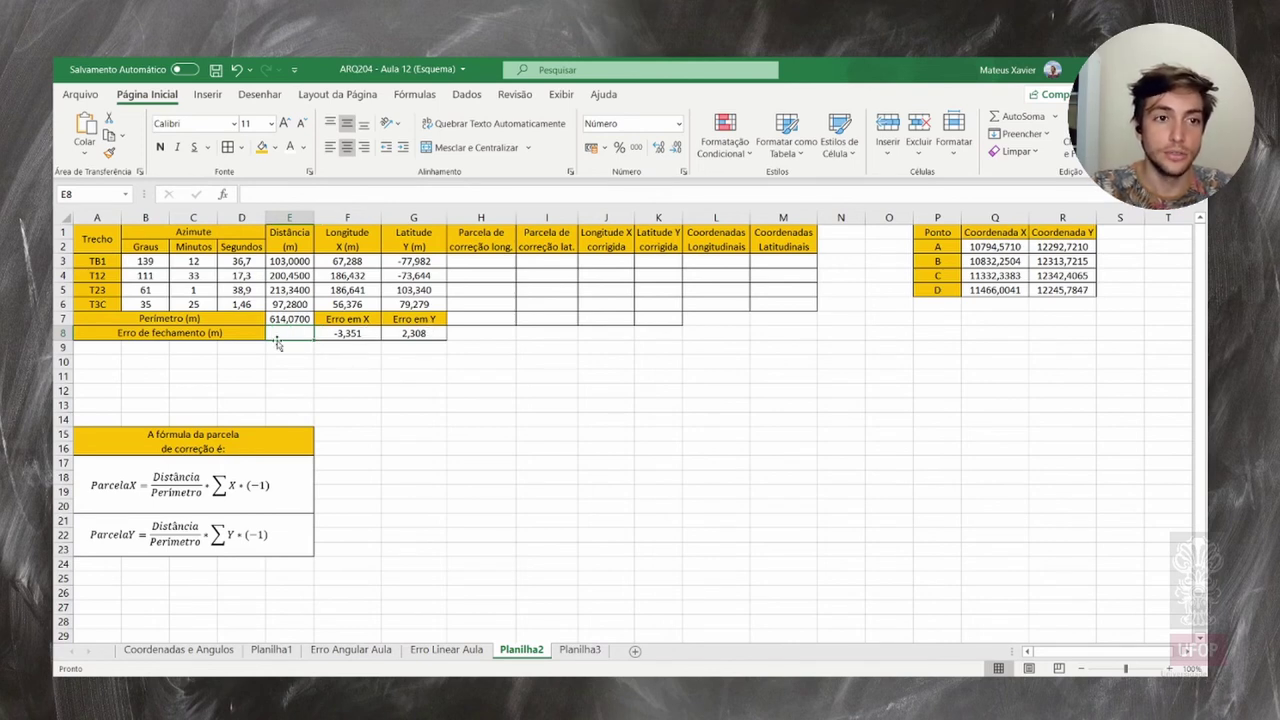
{"action": "type", "text": "="}
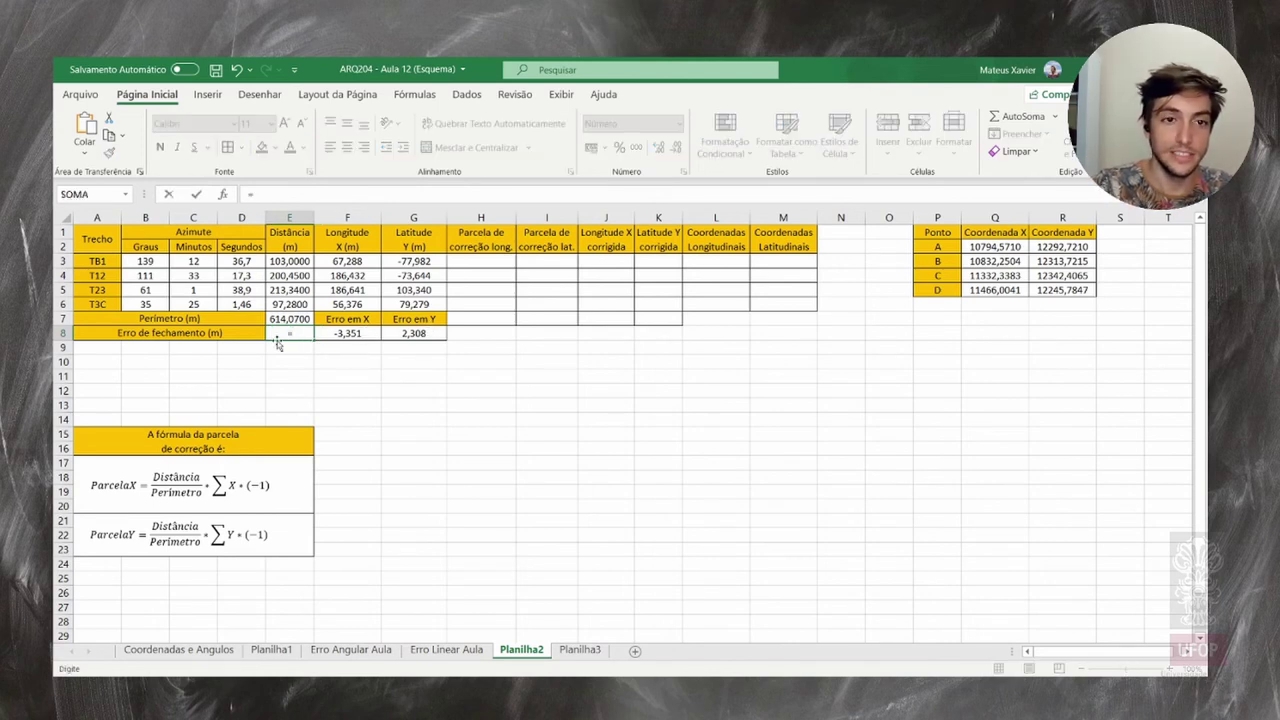
{"action": "type", "text": "raiz("}
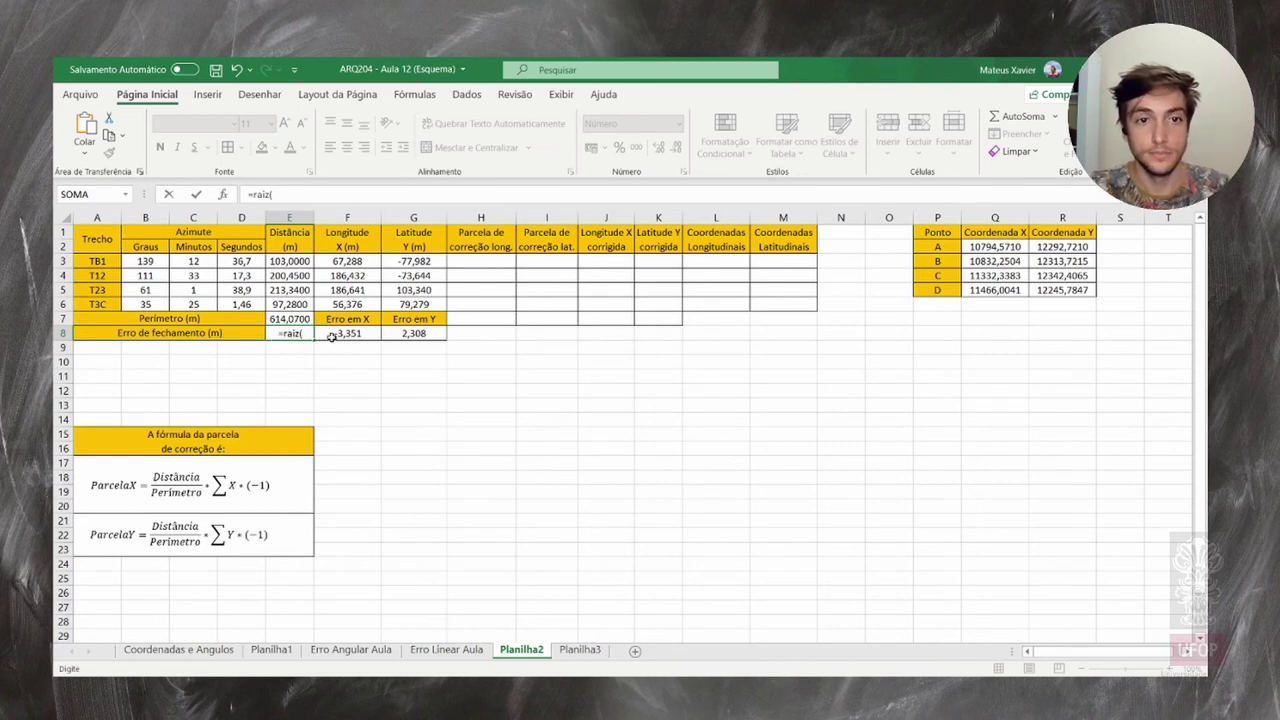
{"action": "left_click", "coordinate": [339, 336]}
{"action": "type", "text": "^"}
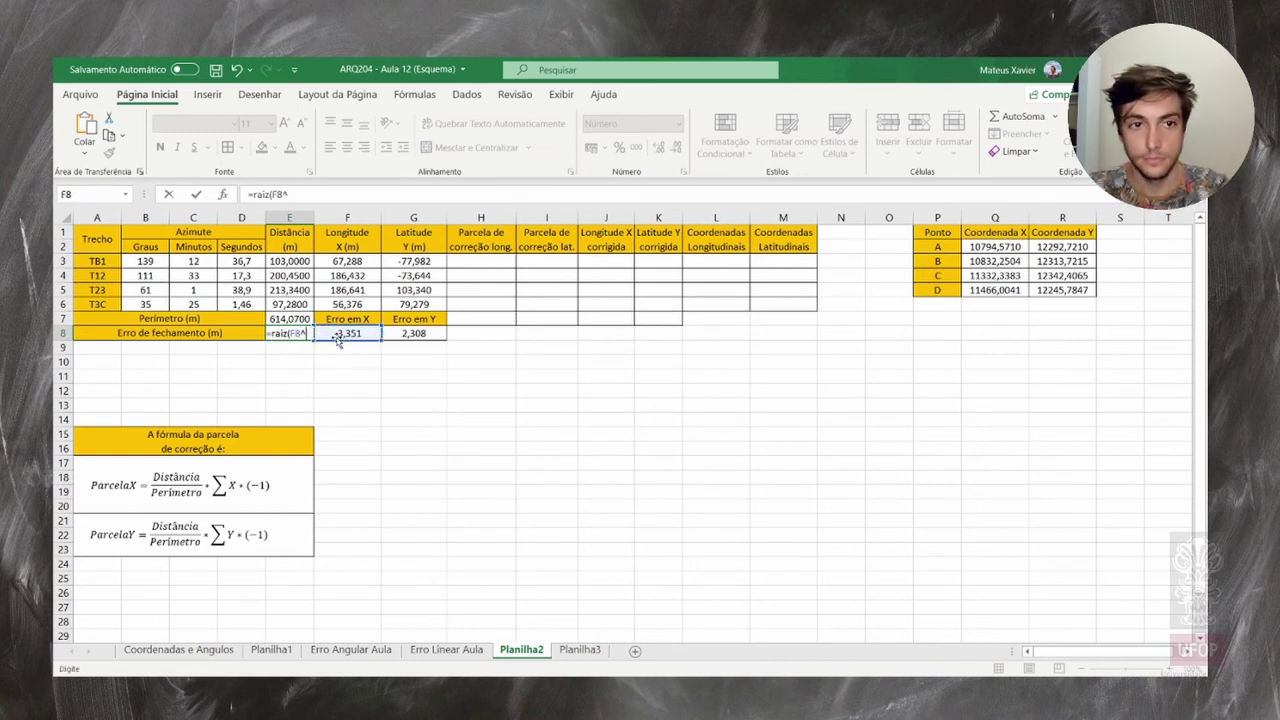
{"action": "type", "text": "2"}
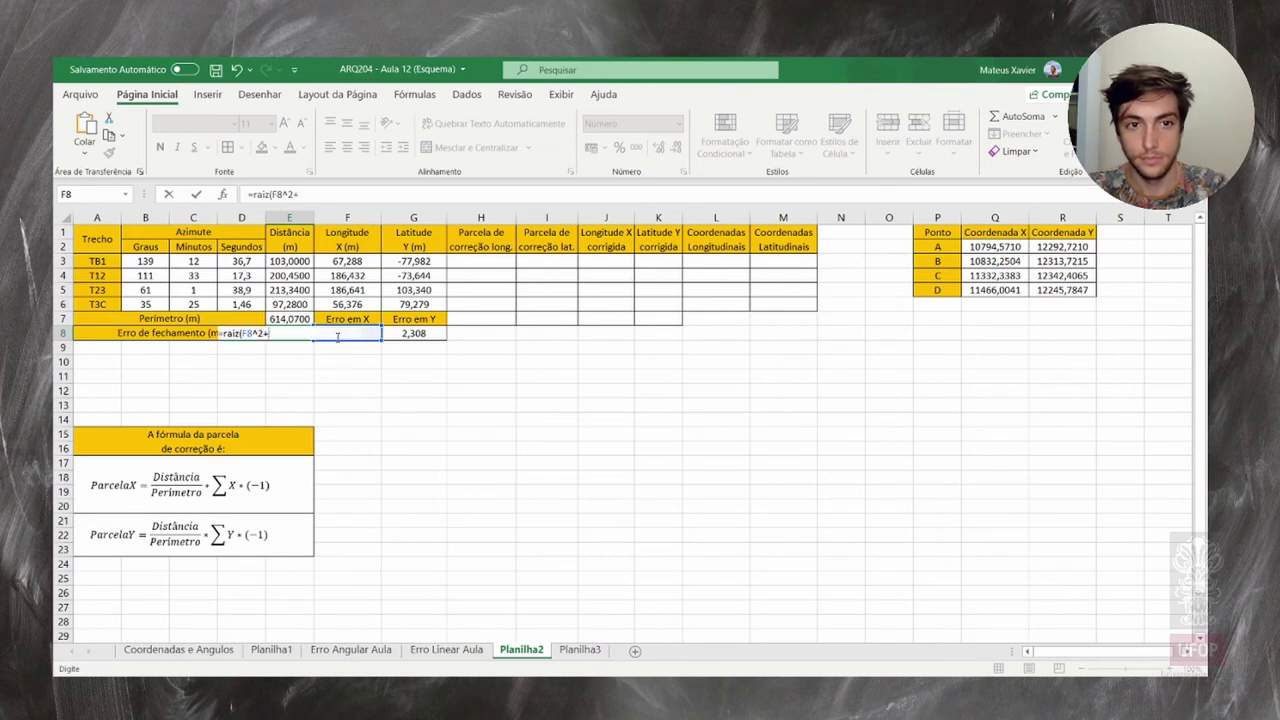
{"action": "type", "text": "+"}
{"action": "left_click", "coordinate": [394, 333]}
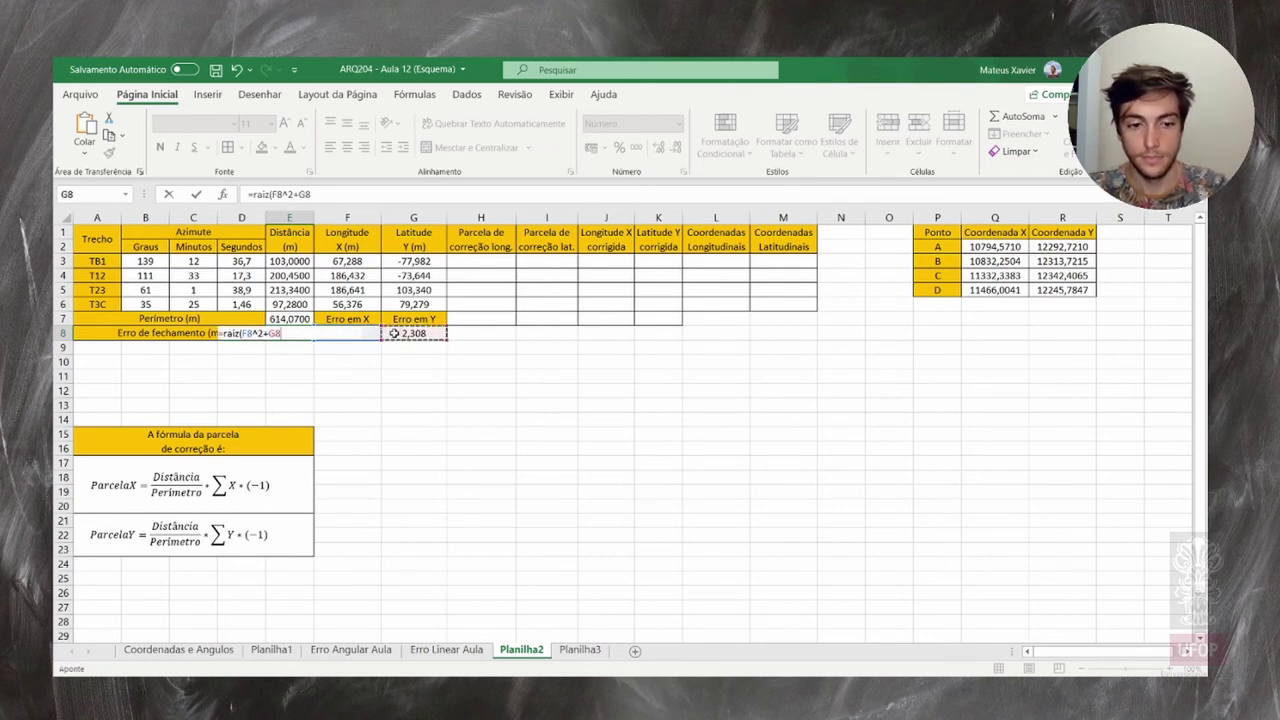
{"action": "type", "text": "^^)"}
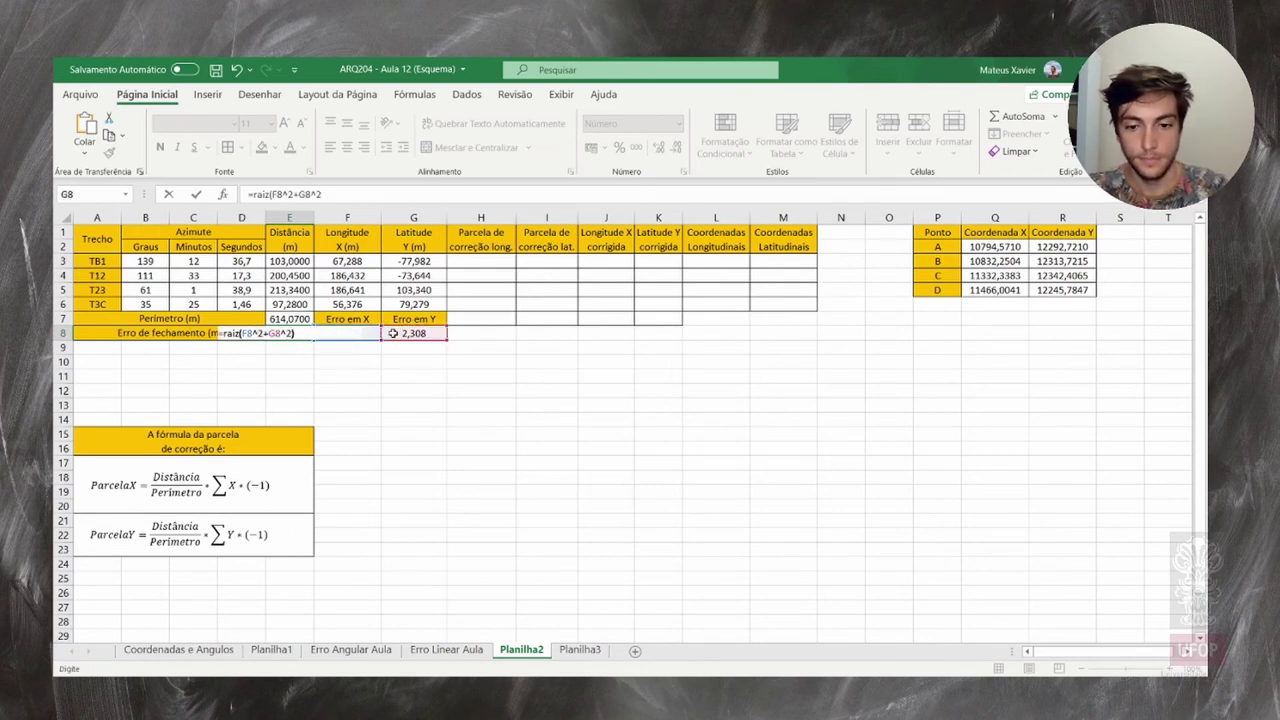
{"action": "key", "text": "Return"}
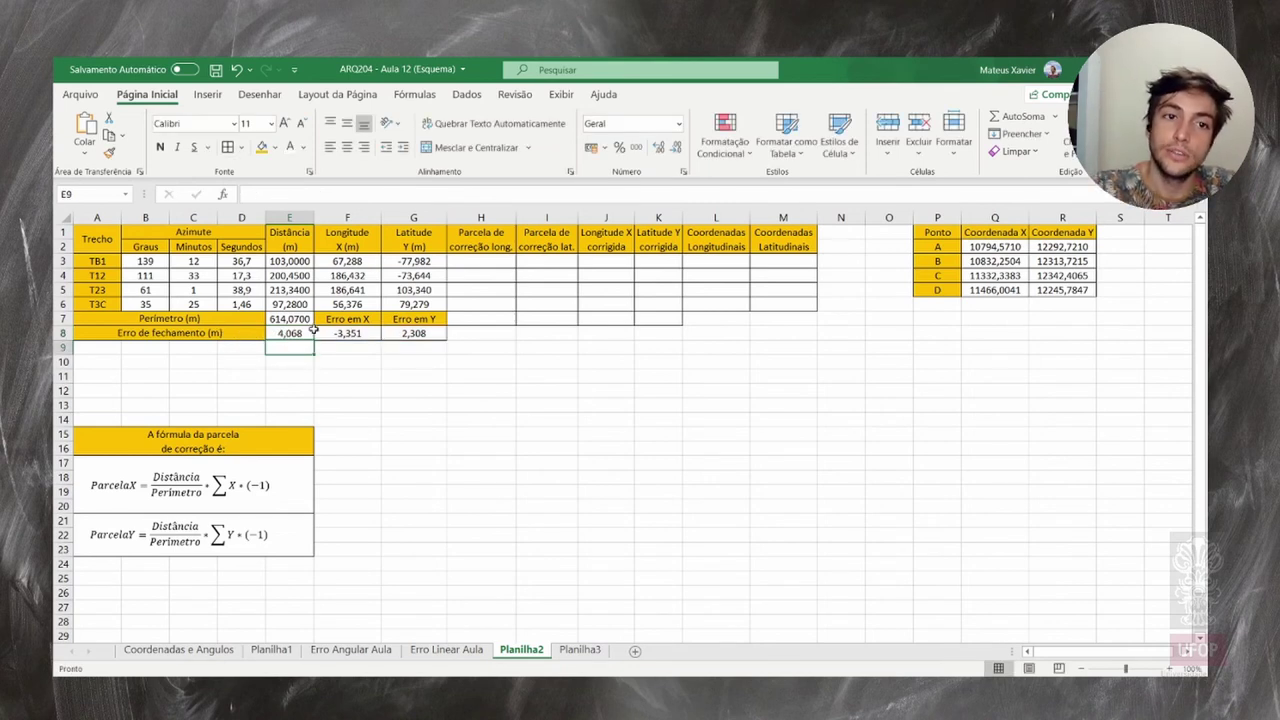
Begin the longitude correction formula in H3 with TB1's distance divided by the absolute perimeter reference: =(E3/$E$7)
{"action": "left_click", "coordinate": [471, 262]}
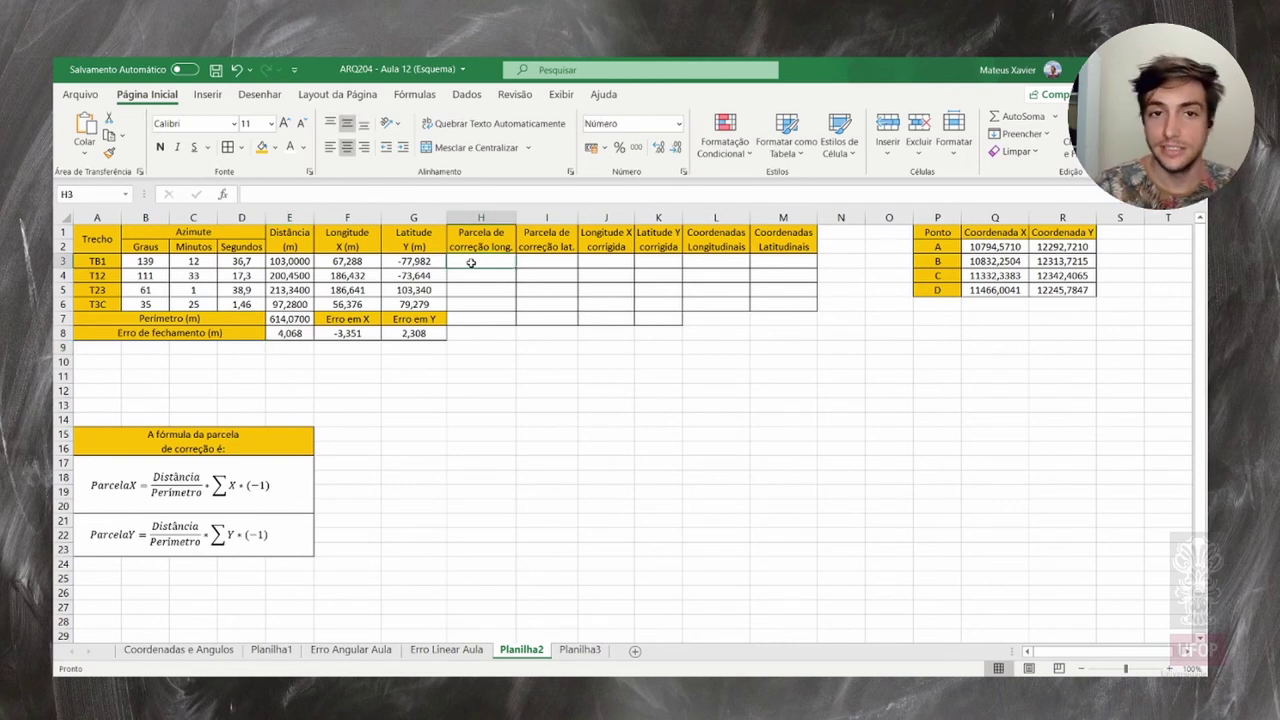
{"action": "left_click_drag", "start_coordinate": [515, 217], "coordinate": [578, 217]}
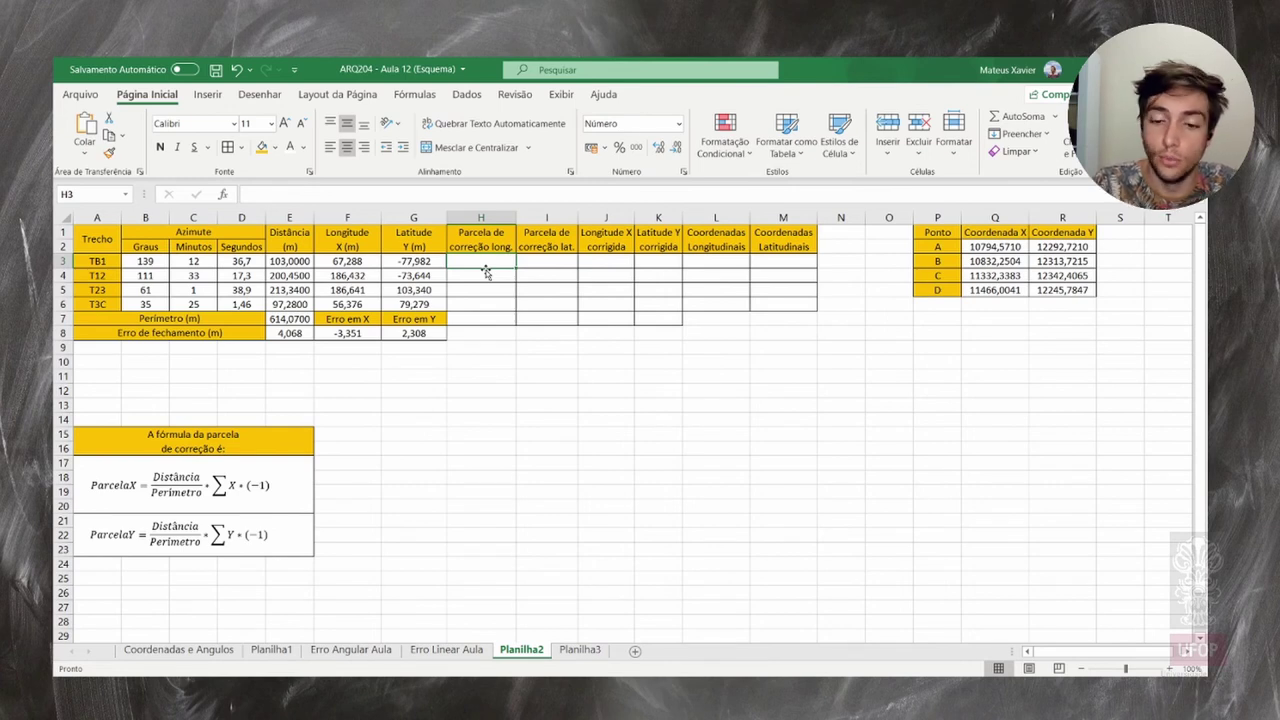
{"action": "type", "text": "="}
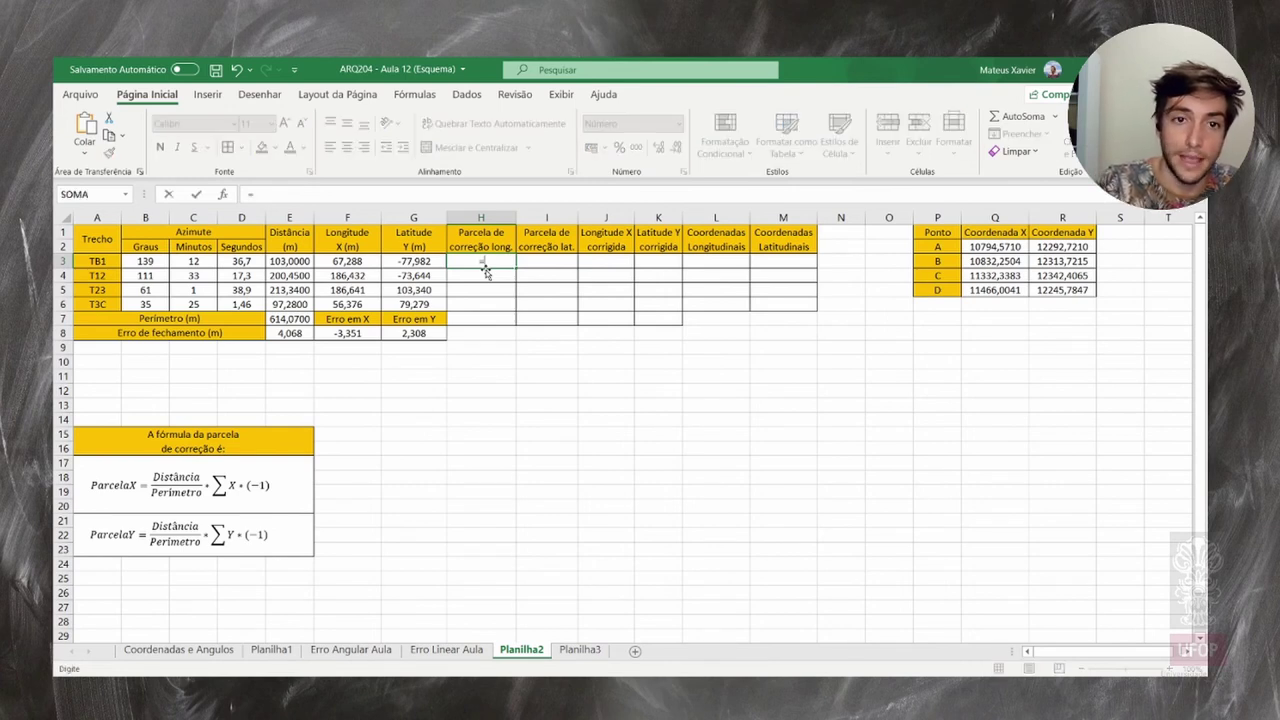
{"action": "left_click", "coordinate": [297, 262]}
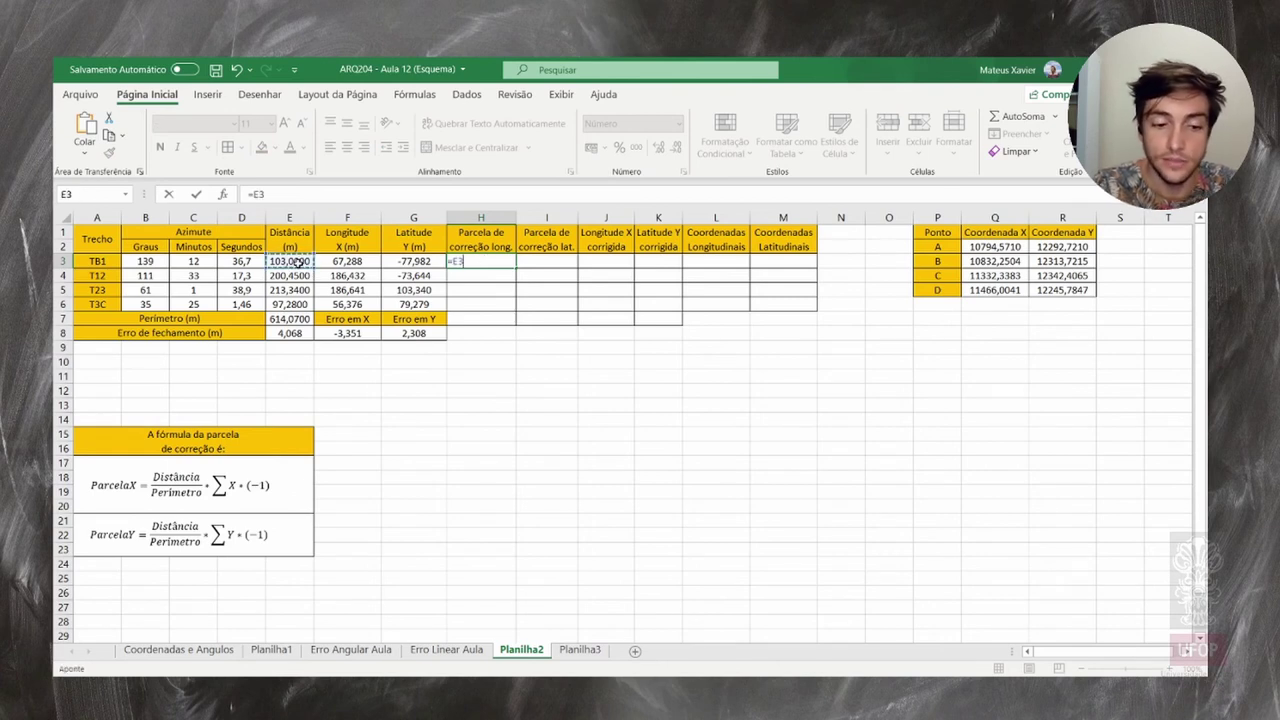
{"action": "type", "text": "/"}
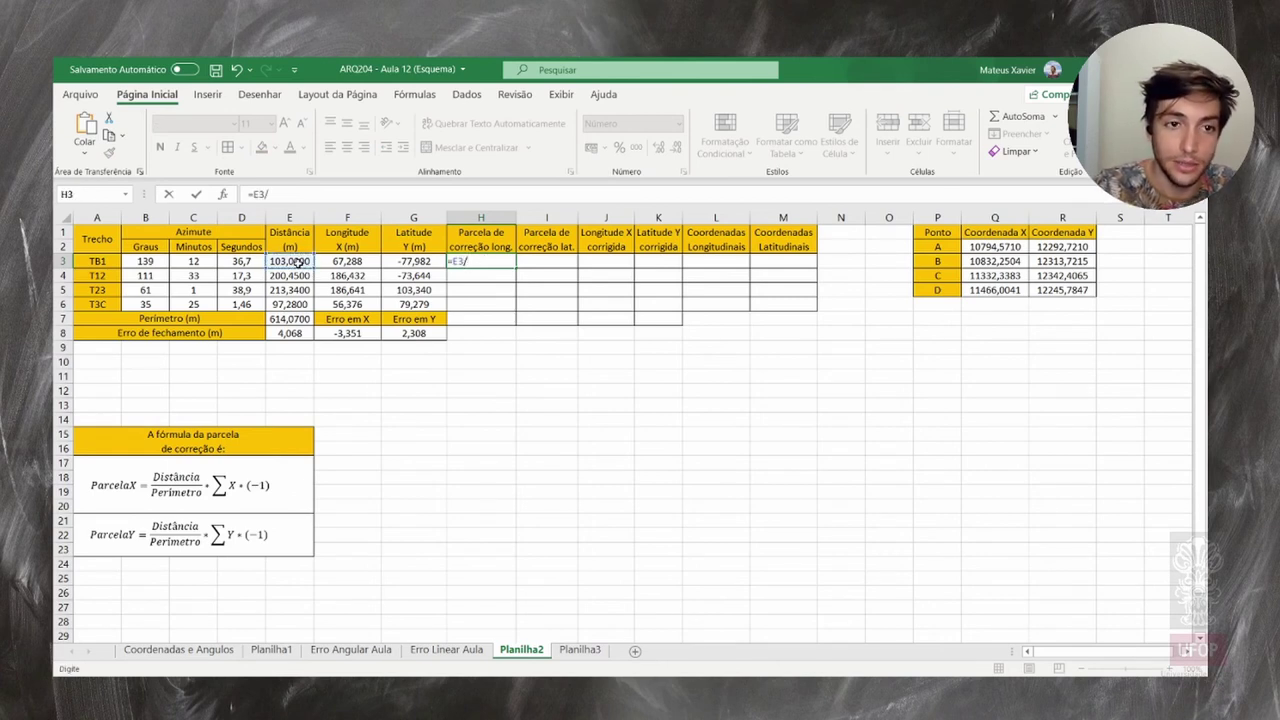
{"action": "left_click", "coordinate": [300, 319]}
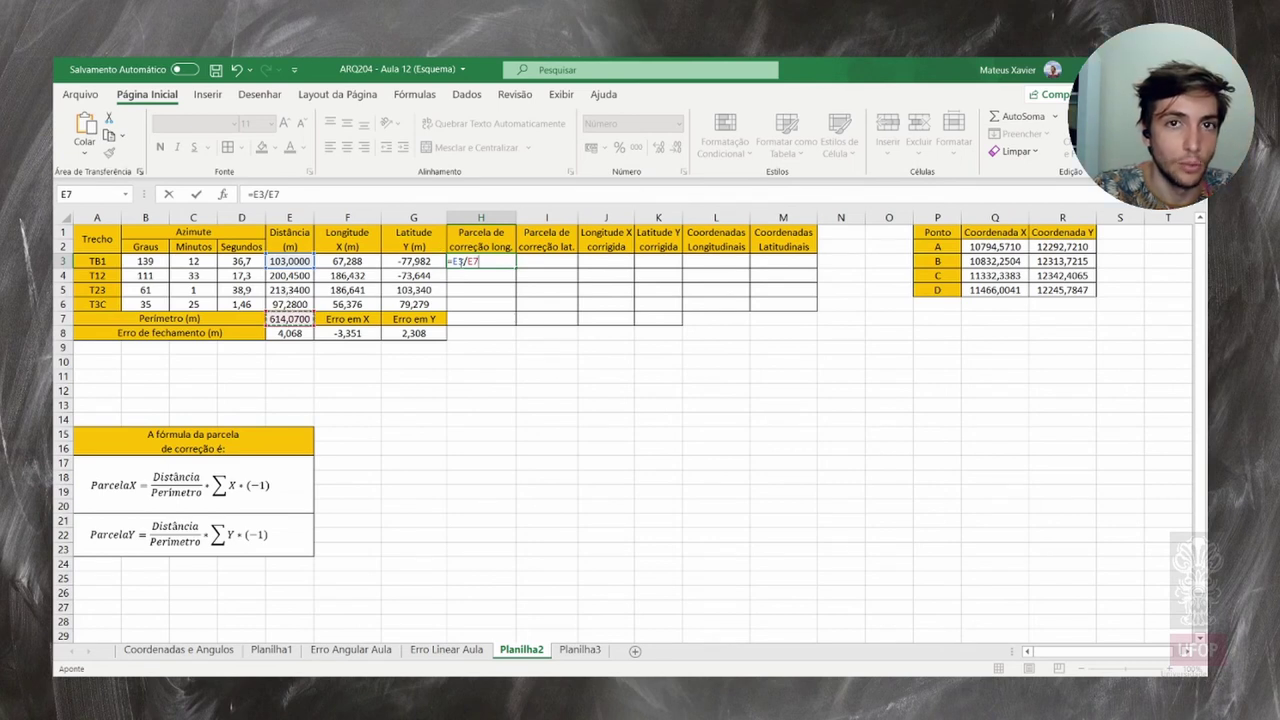
{"action": "left_click", "coordinate": [274, 194]}
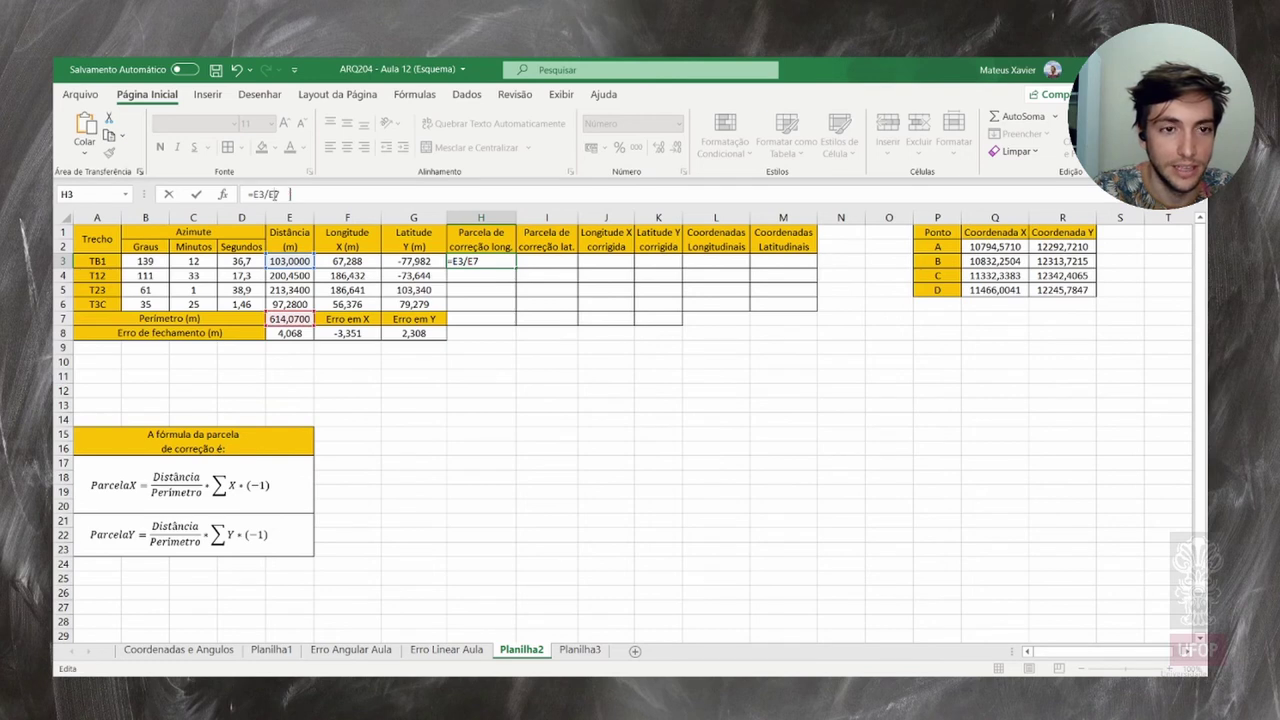
{"action": "key", "text": "F4"}
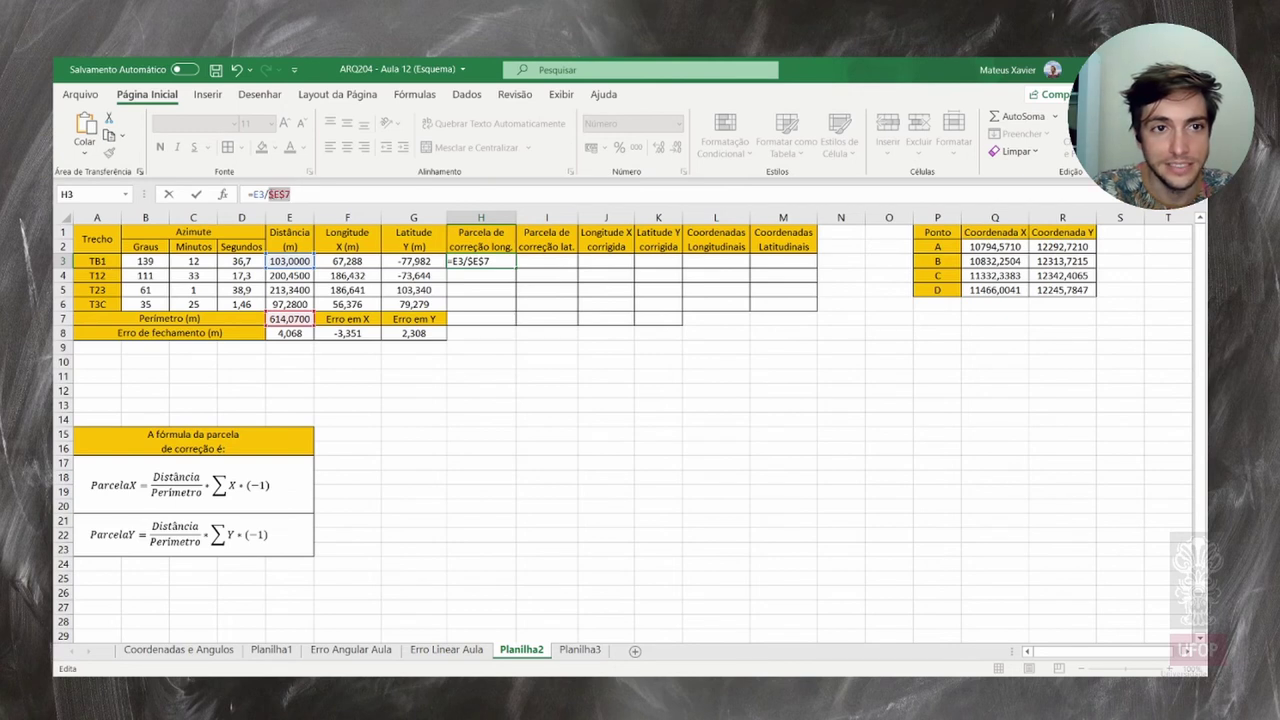
{"action": "left_click", "coordinate": [294, 194]}
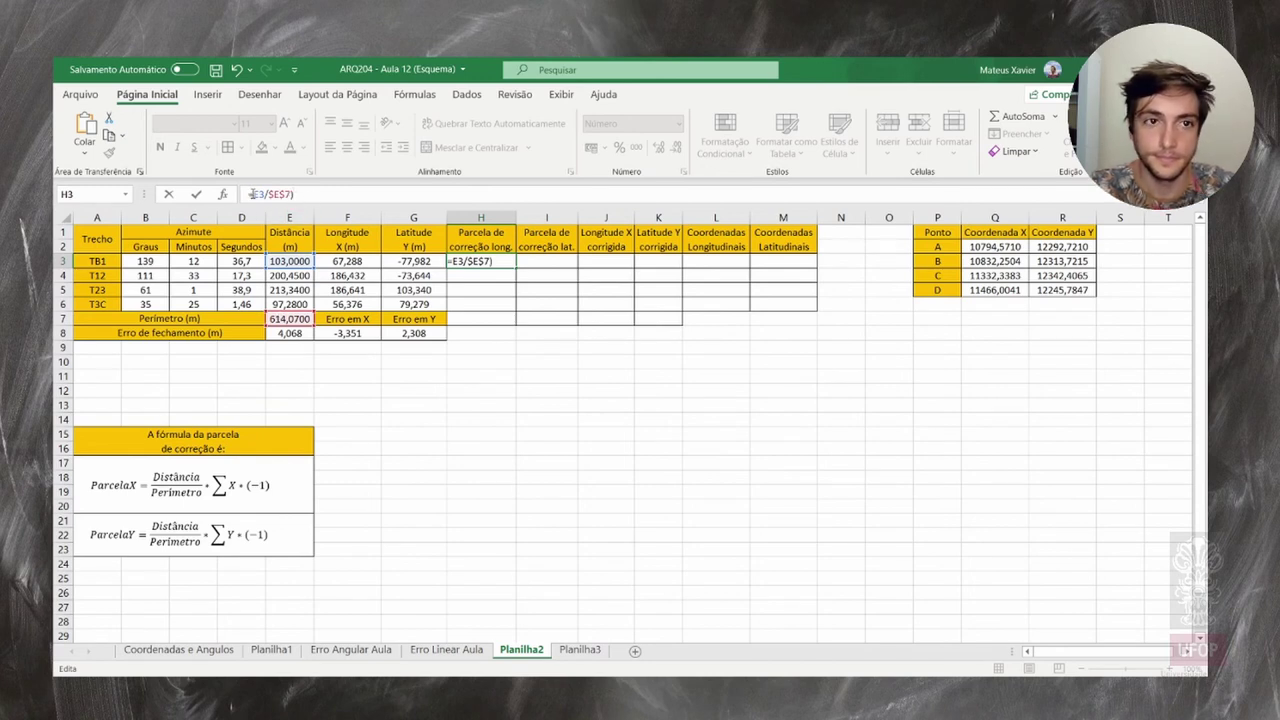
{"action": "type", "text": "("}
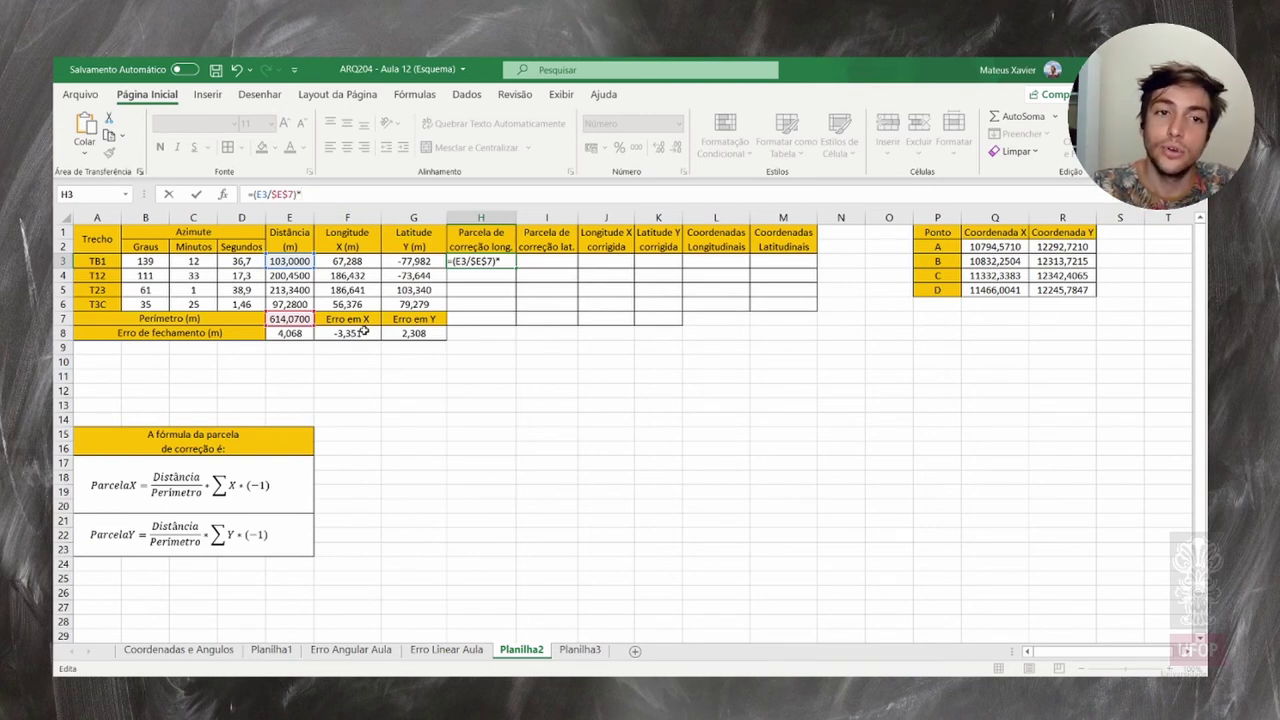
Complete the H3 formula by multiplying by the X error in F8 and by (-1), and enter it
{"action": "left_click", "coordinate": [369, 336]}
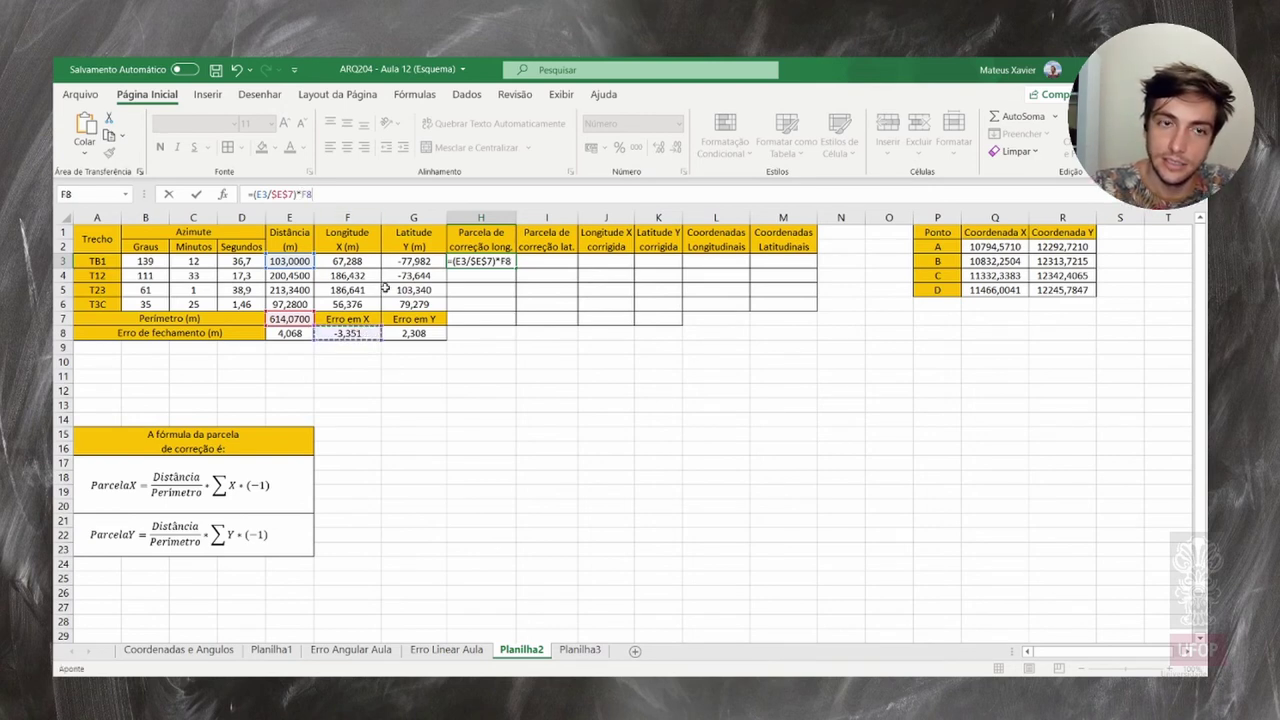
{"action": "type", "text": "*"}
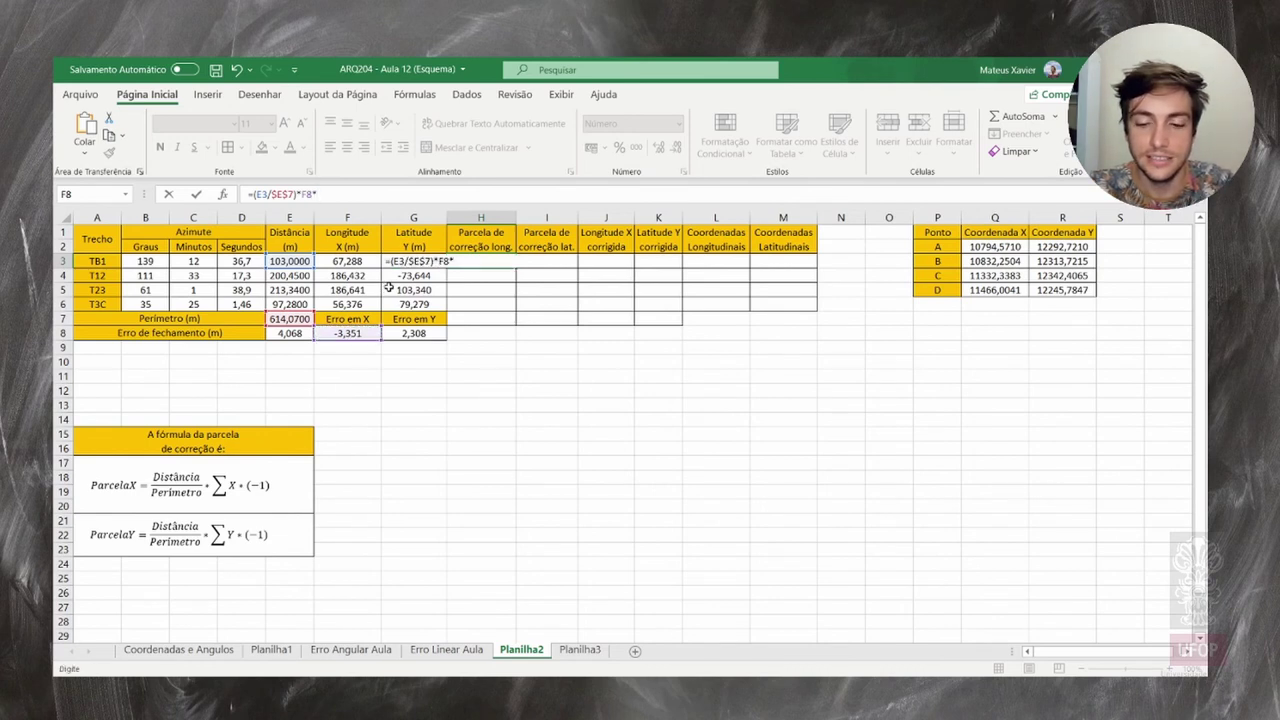
{"action": "type", "text": "(-1"}
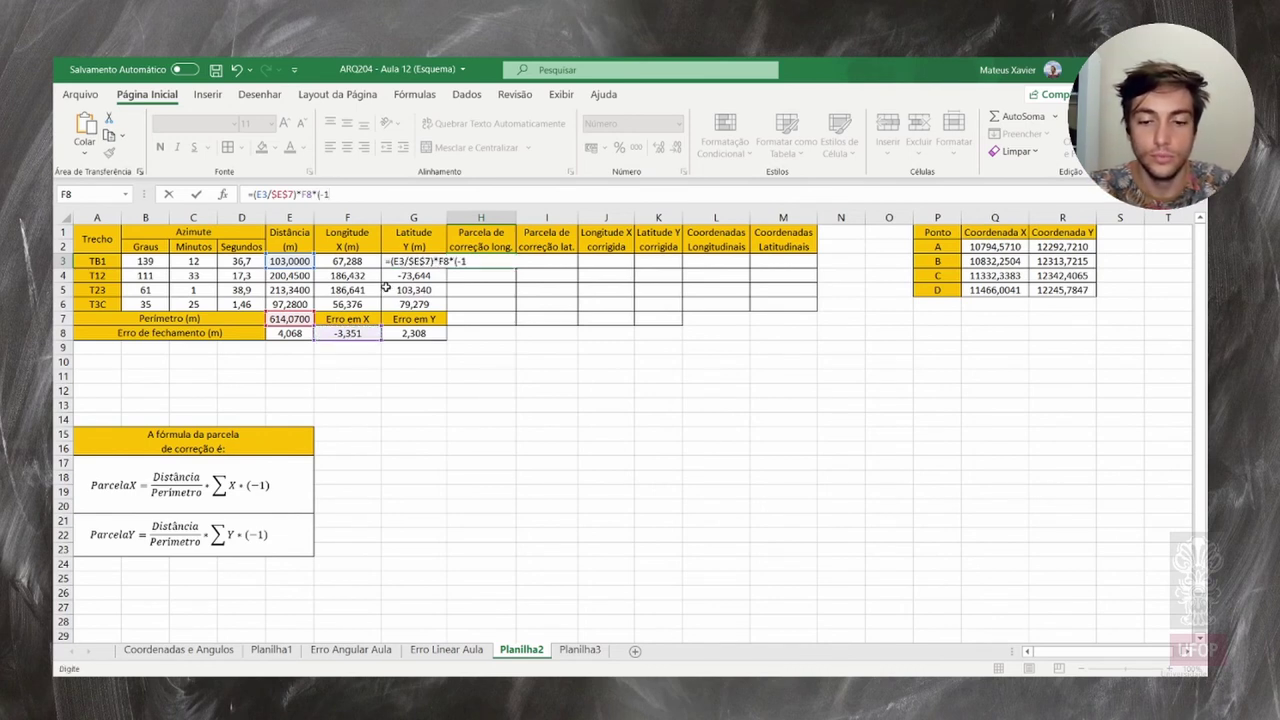
{"action": "type", "text": ")"}
{"action": "key", "text": "Return"}
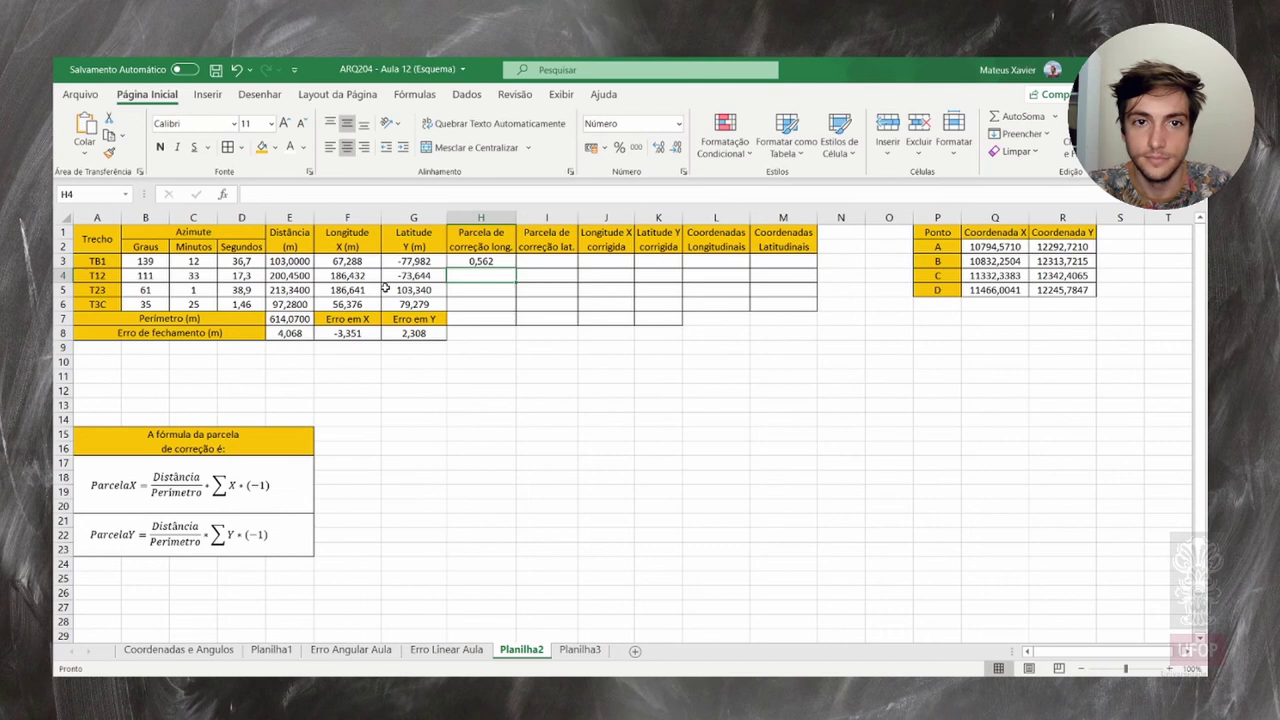
Try to copy the longitude correction formula from H3 down to H4 and check the references in H4
{"action": "left_click", "coordinate": [484, 262]}
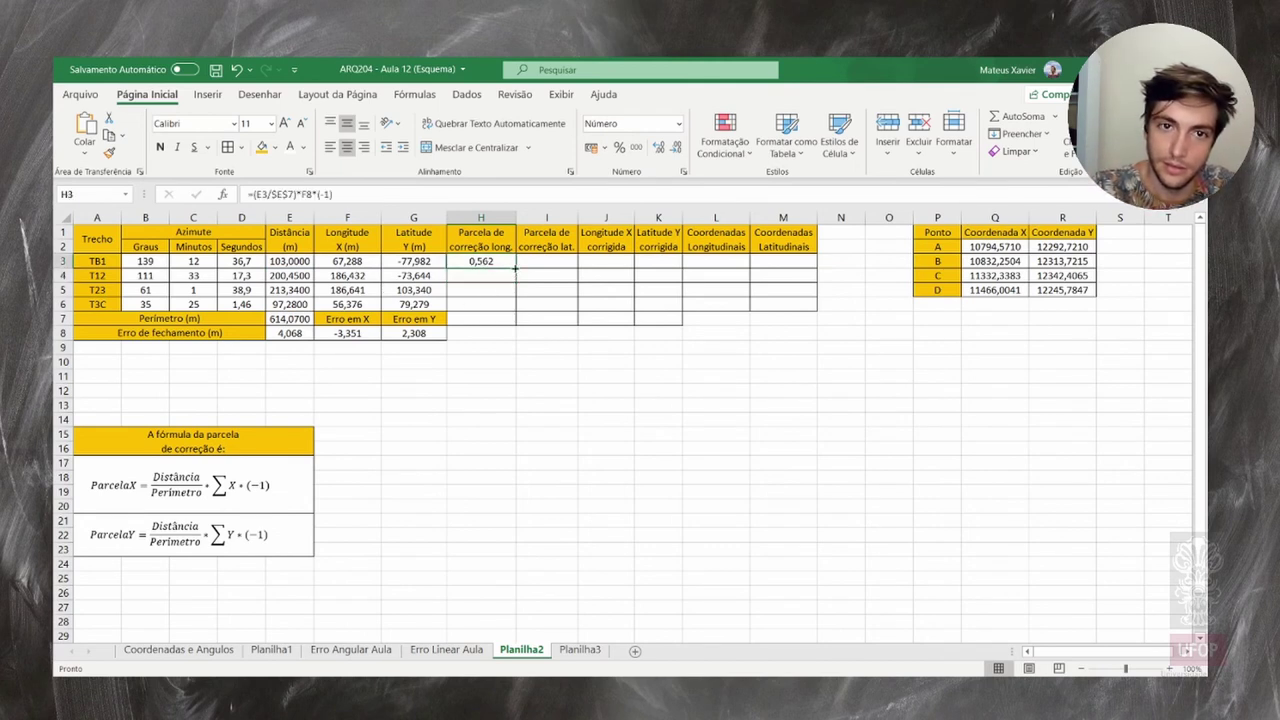
{"action": "mouse_move", "coordinate": [515, 268]}
{"action": "left_mouse_down"}
{"action": "mouse_move", "coordinate": [514, 300]}
{"action": "mouse_move", "coordinate": [512, 274]}
{"action": "left_mouse_up"}
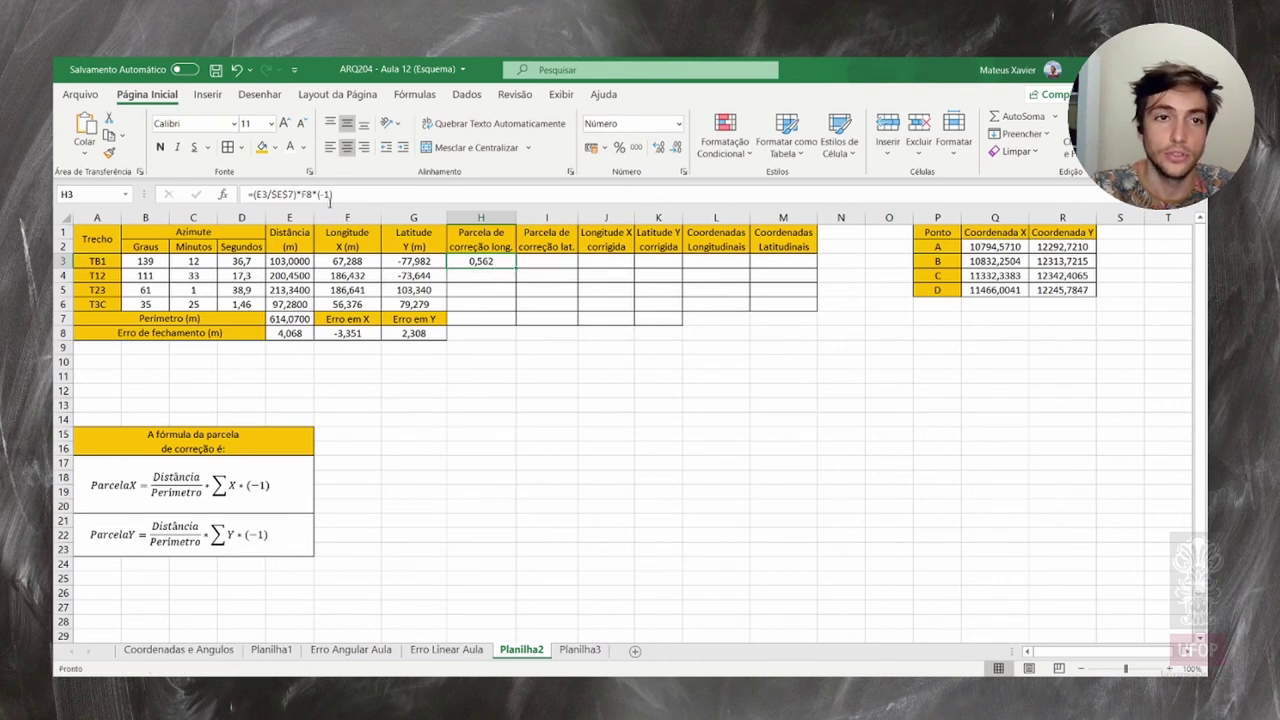
{"action": "left_click", "coordinate": [318, 194]}
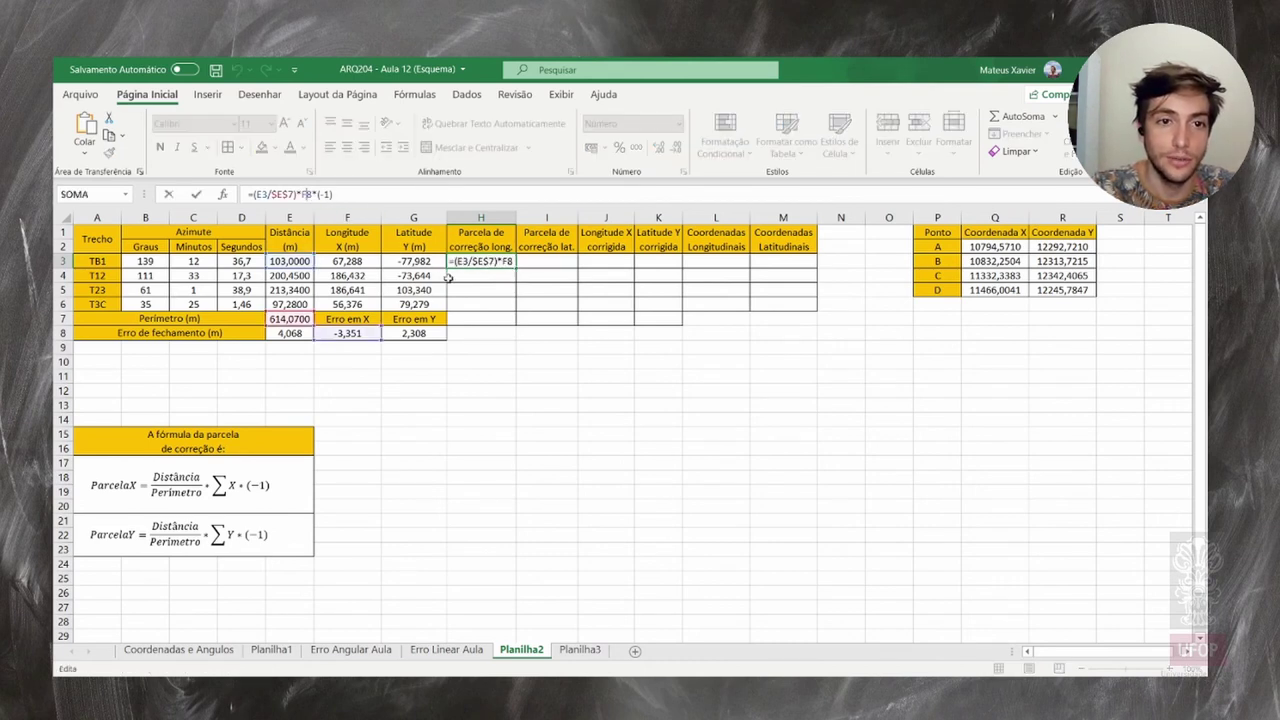
{"action": "key", "text": "ctrl+Return"}
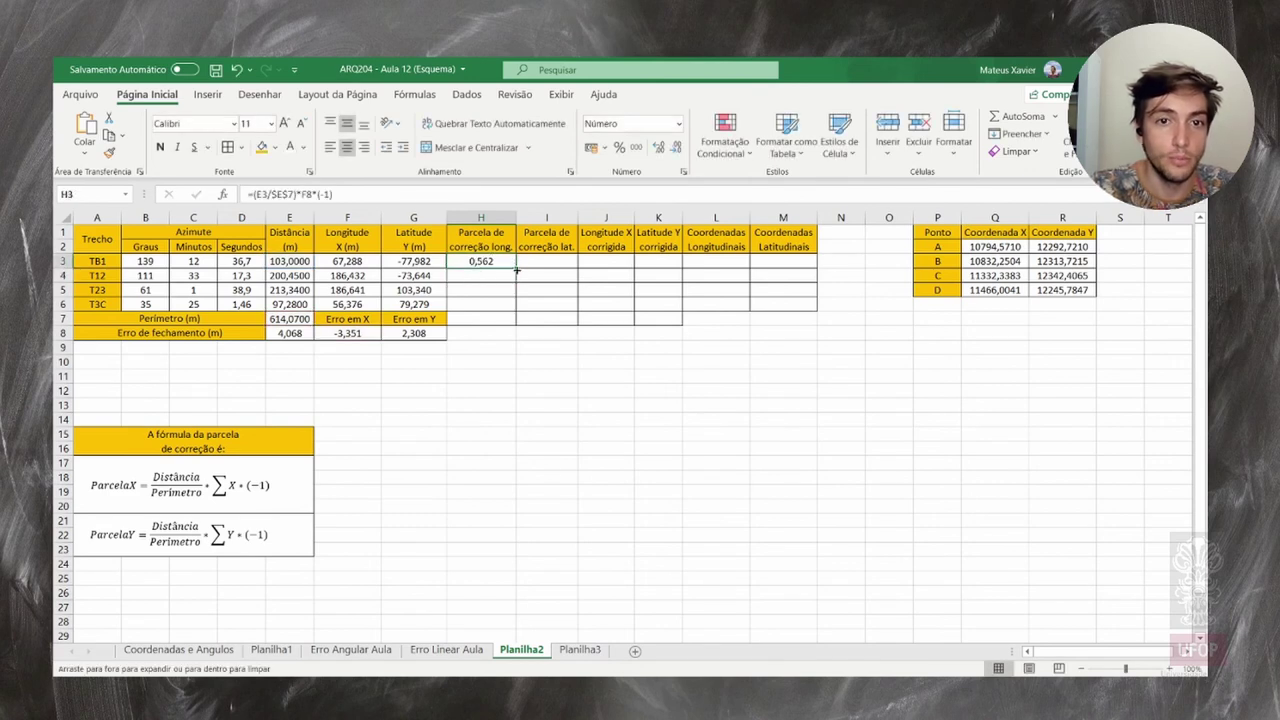
{"action": "left_click_drag", "start_coordinate": [517, 270], "coordinate": [512, 285]}
{"action": "left_click", "coordinate": [496, 279]}
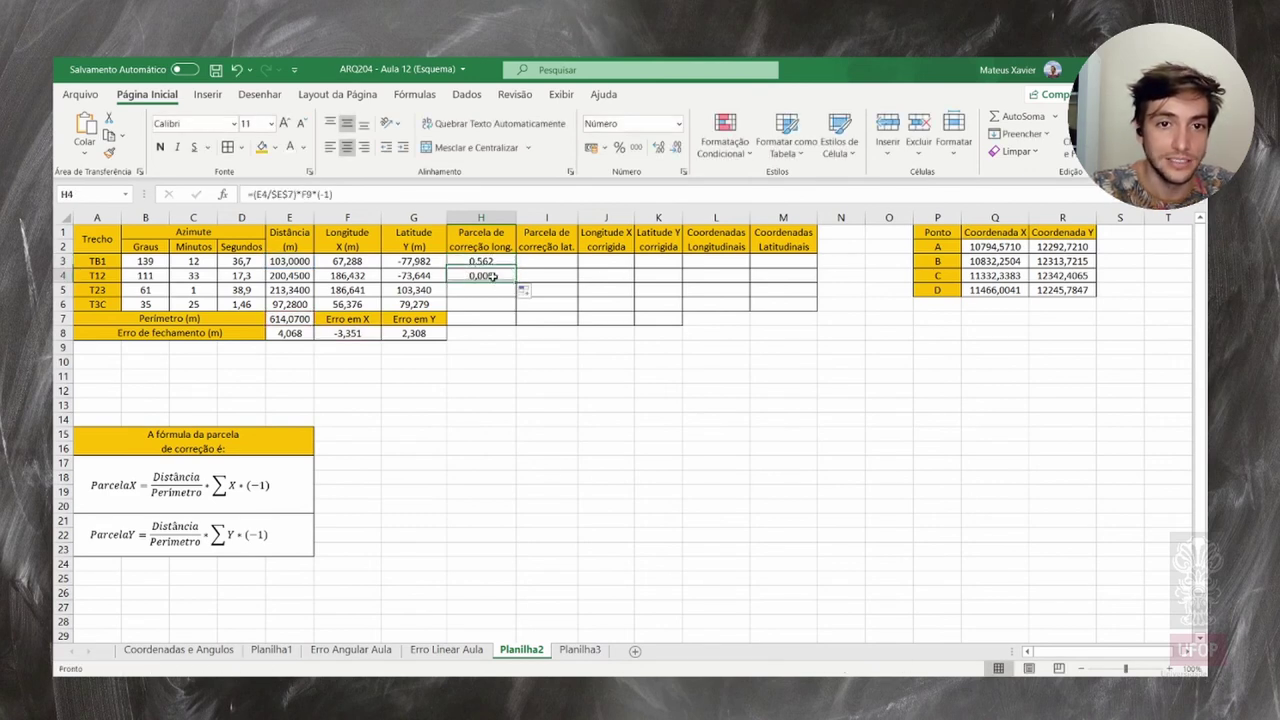
{"action": "left_click", "coordinate": [307, 194]}
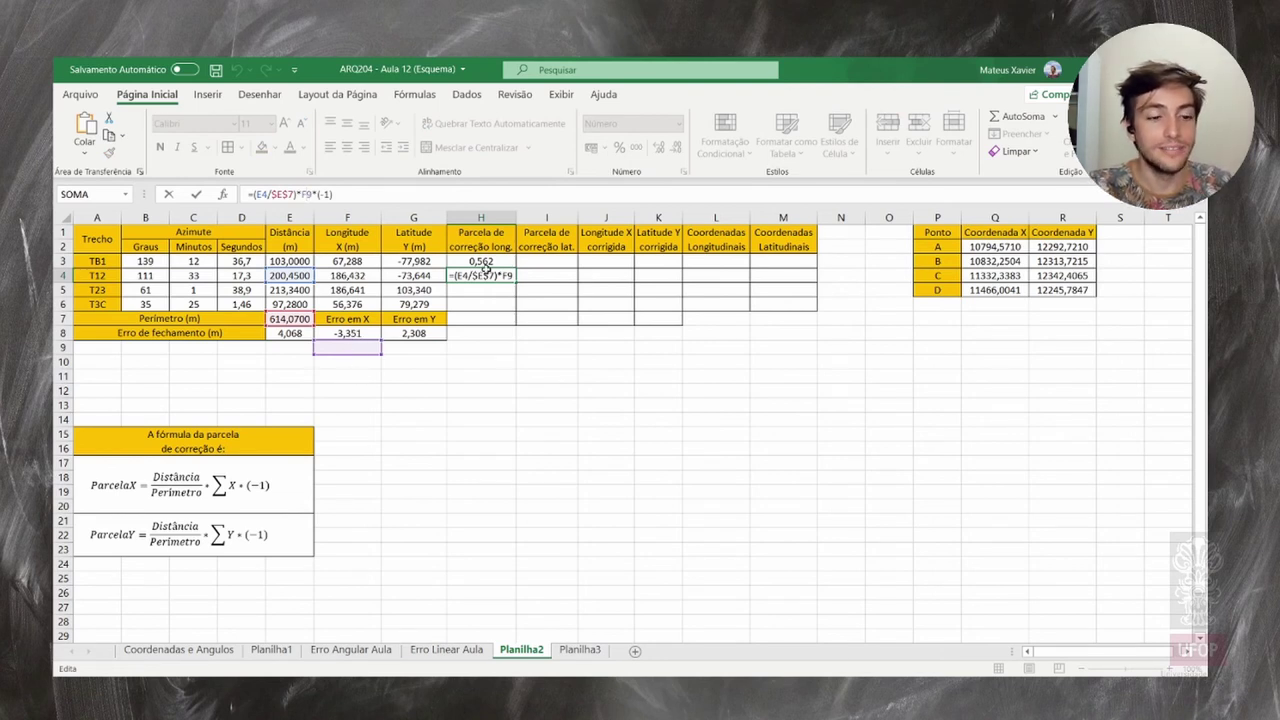
{"action": "key", "text": "Tab"}
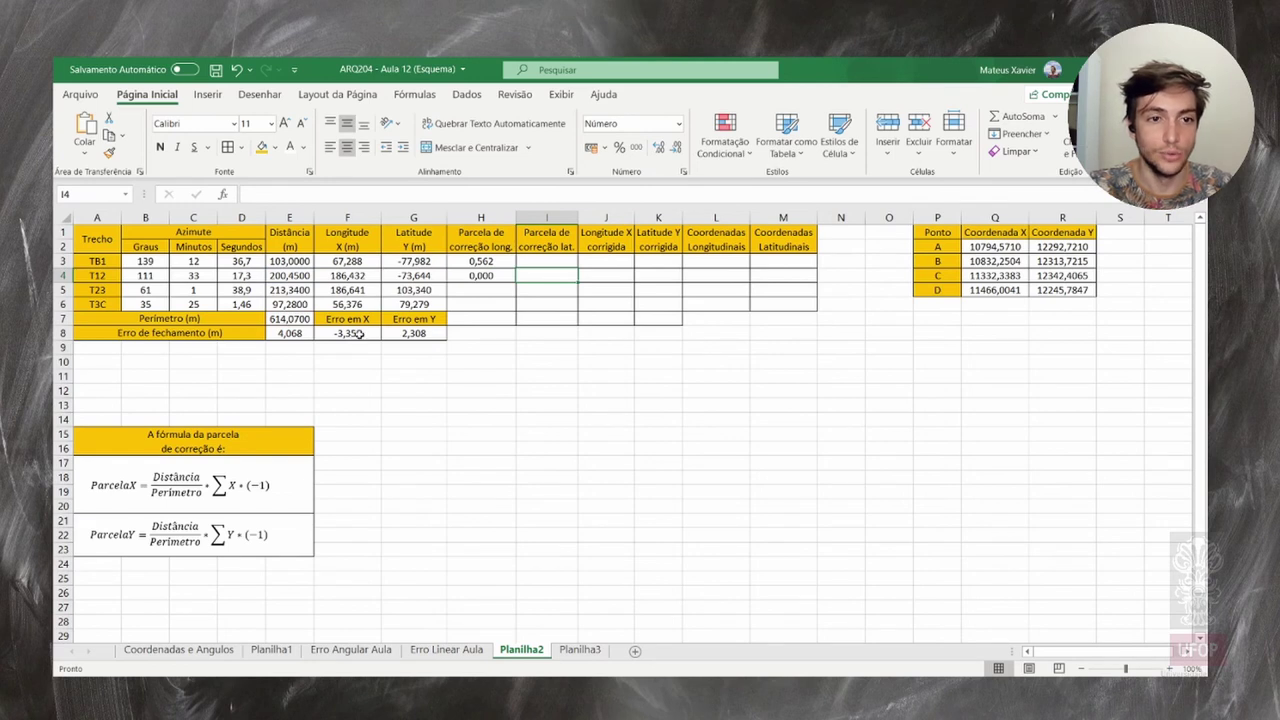
Make the X error reference in H3's formula absolute as $F$8, fill the formula down through H6, and check the H4 copy
{"action": "left_click", "coordinate": [484, 262]}
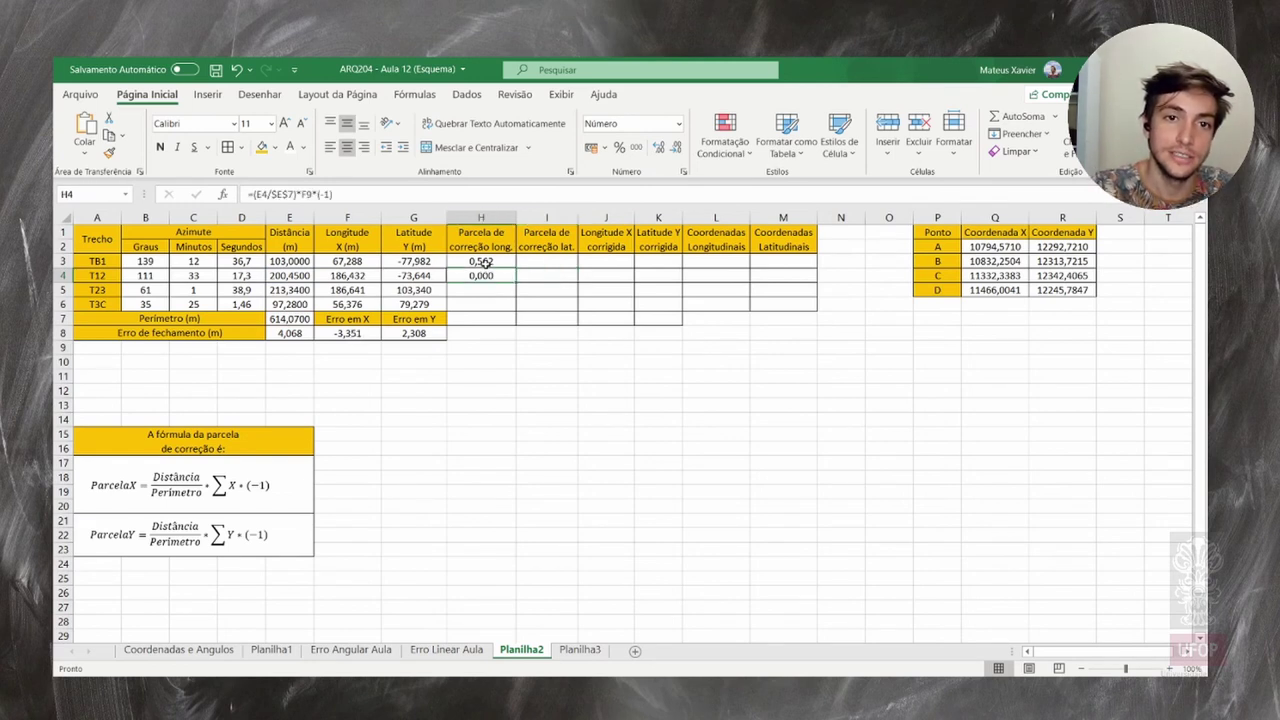
{"action": "left_click", "coordinate": [313, 195]}
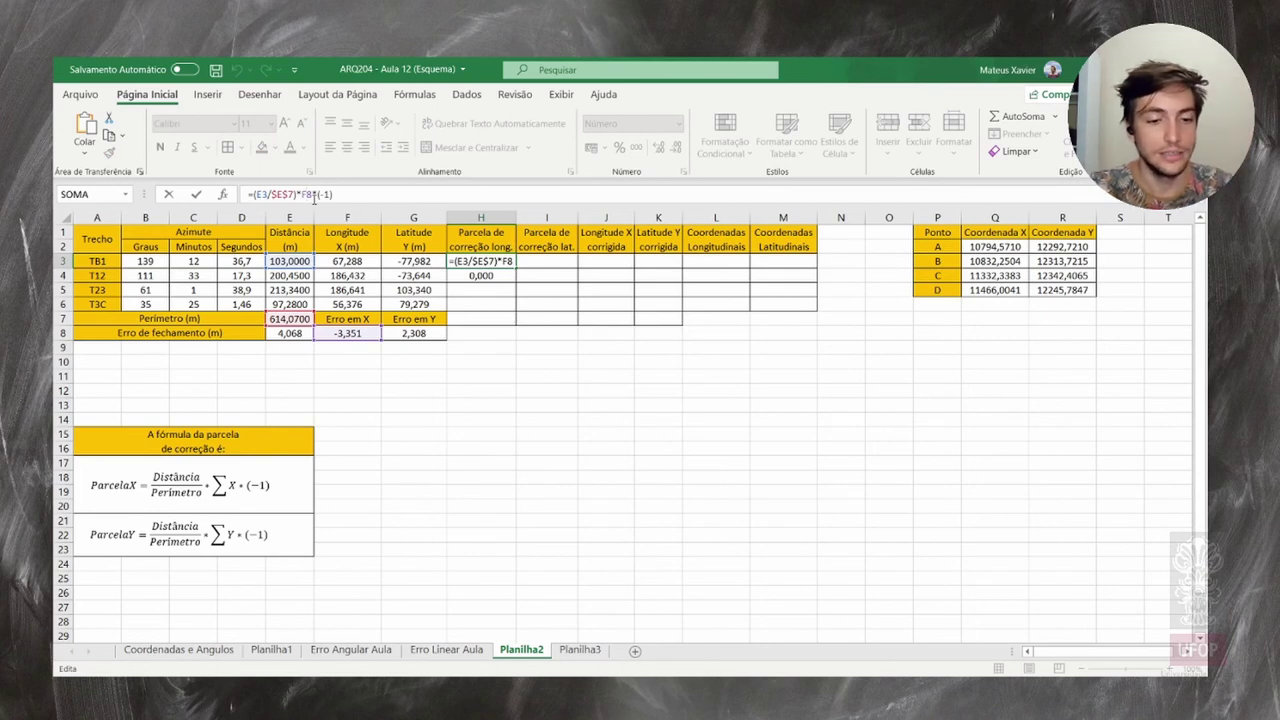
{"action": "key", "text": "F4"}
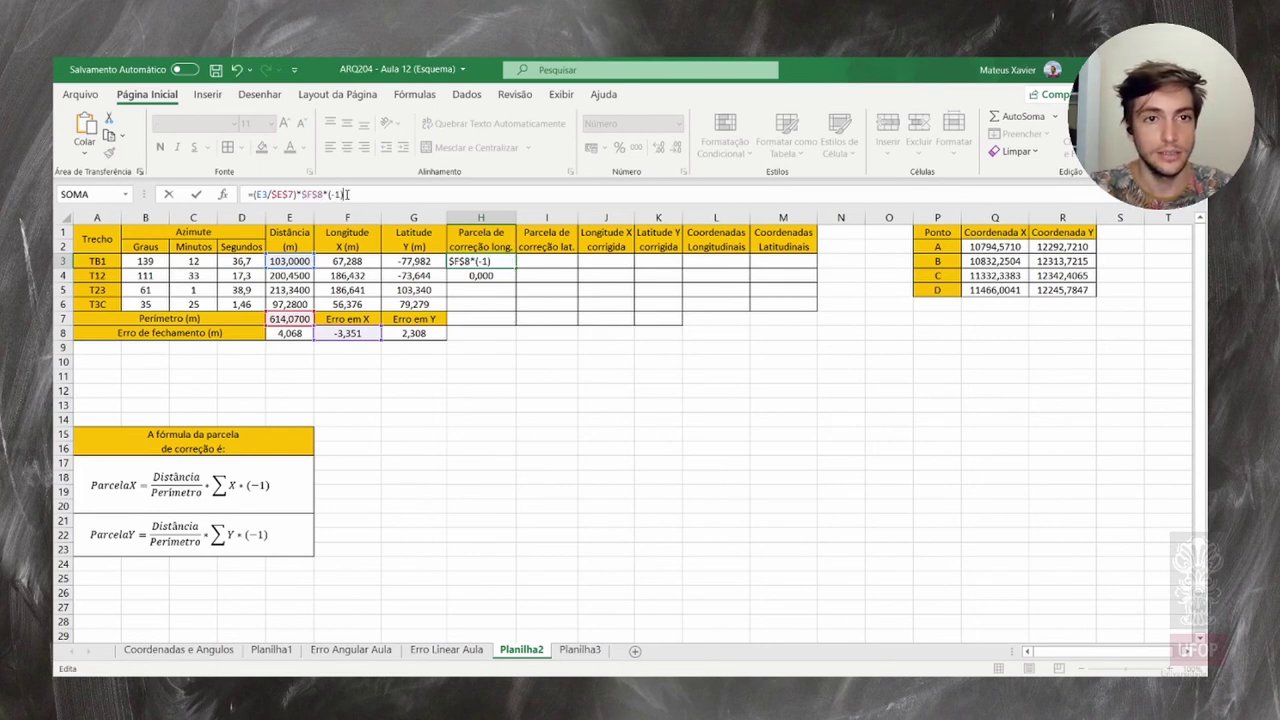
{"action": "key", "text": "ctrl+Return"}
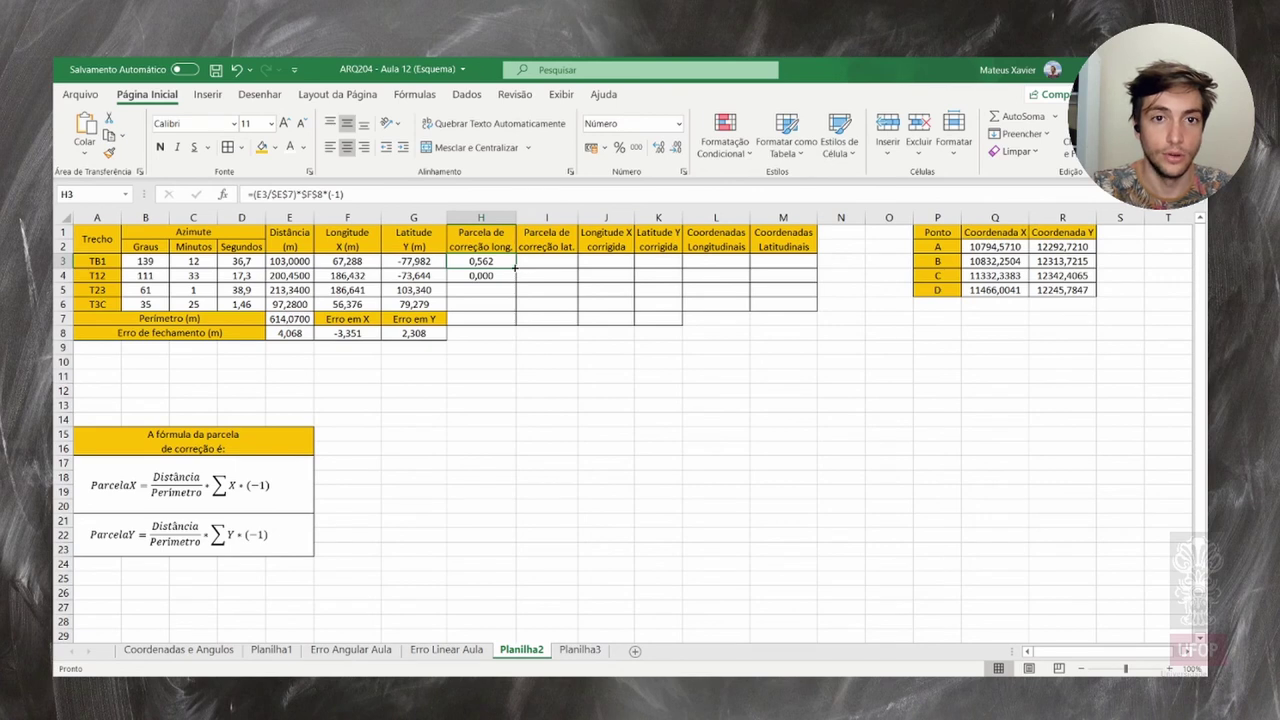
{"action": "left_click_drag", "start_coordinate": [516, 268], "coordinate": [509, 305]}
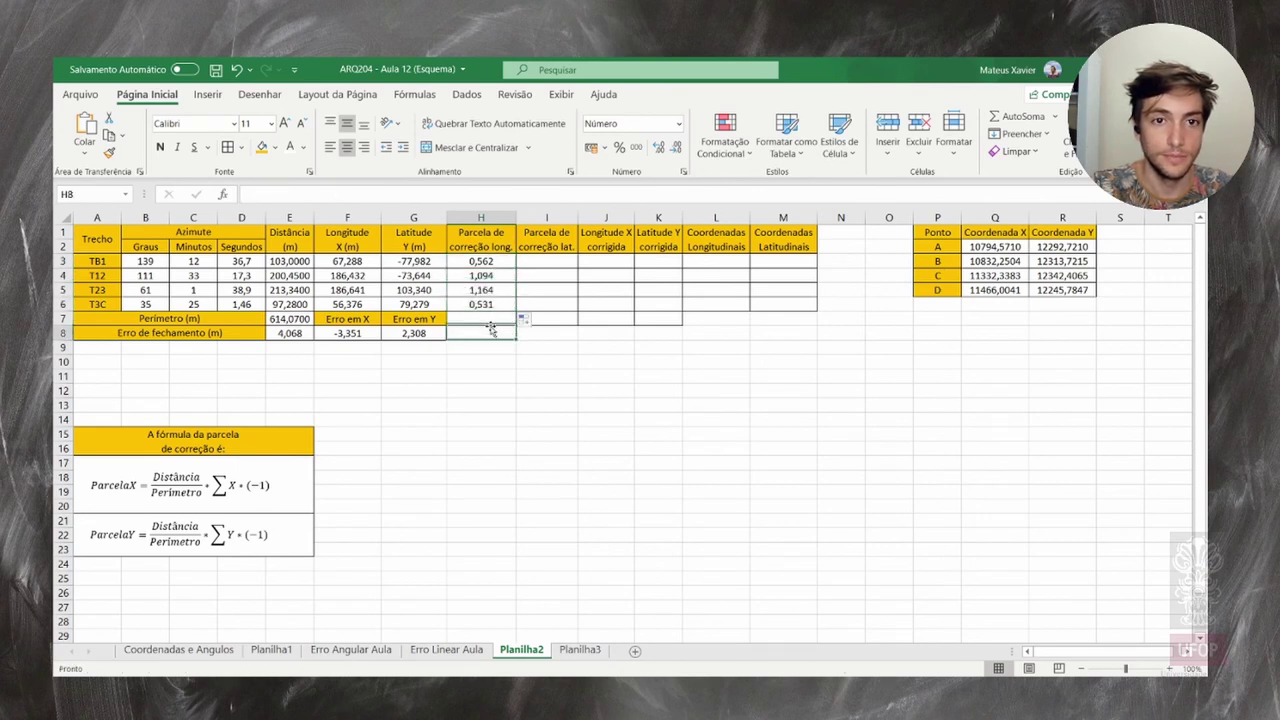
{"action": "left_click", "coordinate": [481, 275]}
{"action": "left_click", "coordinate": [316, 194]}
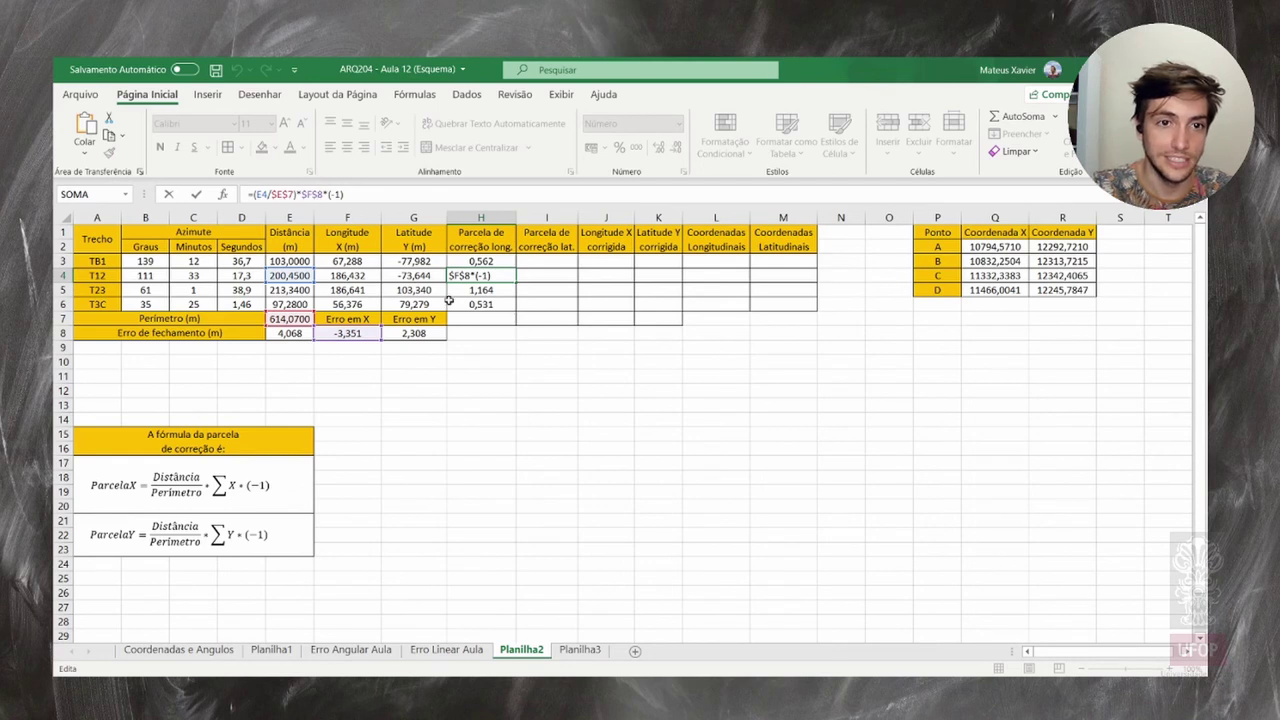
Check the cell references in the longitude correction formulas of H5 and H3
{"action": "key", "text": "Return"}
{"action": "left_click", "coordinate": [324, 194]}
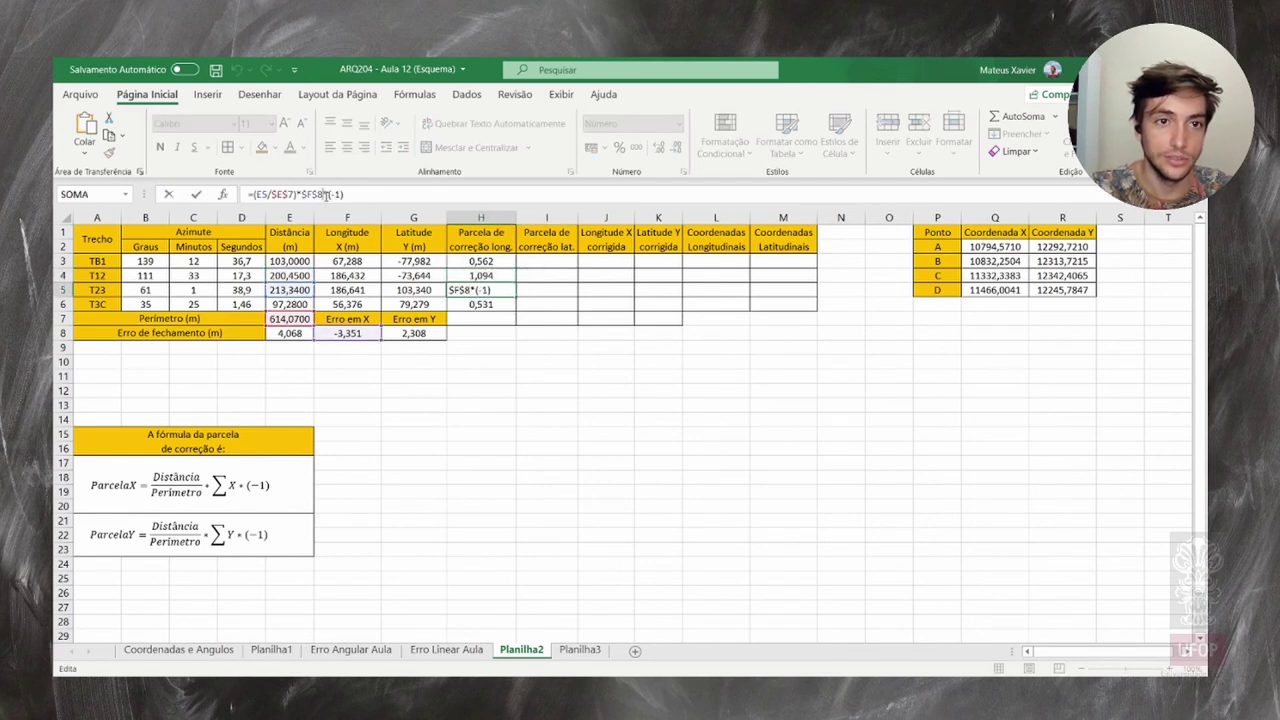
{"action": "key", "text": "Return"}
{"action": "key", "text": "Up"}
{"action": "key", "text": "Up"}
{"action": "key", "text": "Up"}
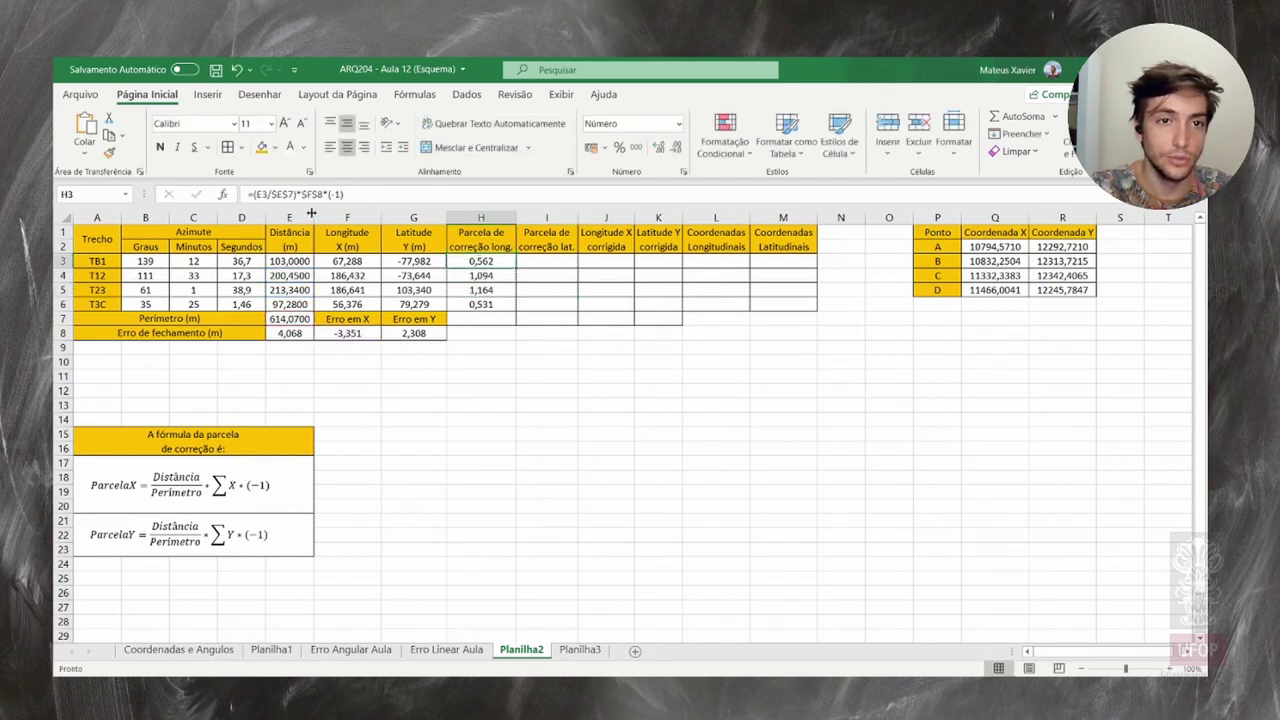
{"action": "left_click", "coordinate": [283, 194]}
{"action": "key", "text": "Tab"}
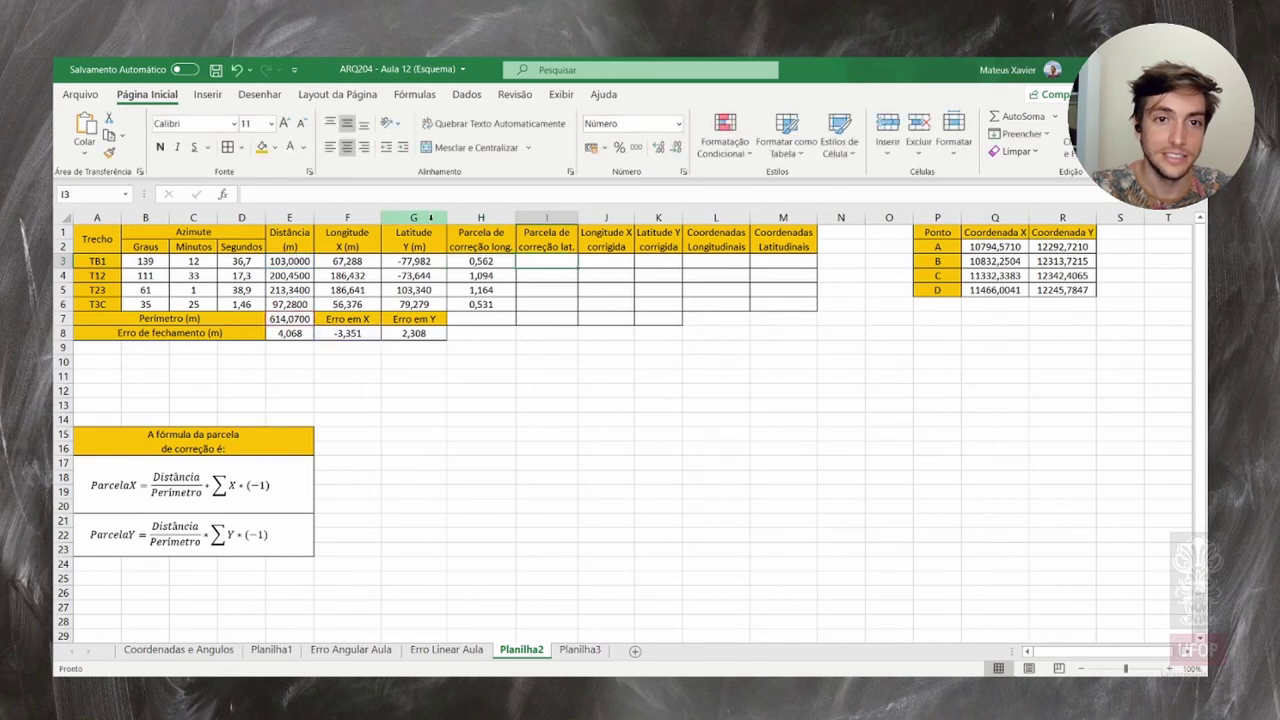
{"action": "left_click", "coordinate": [472, 272]}
{"action": "double_click", "coordinate": [472, 272]}
{"action": "key", "text": "Escape"}
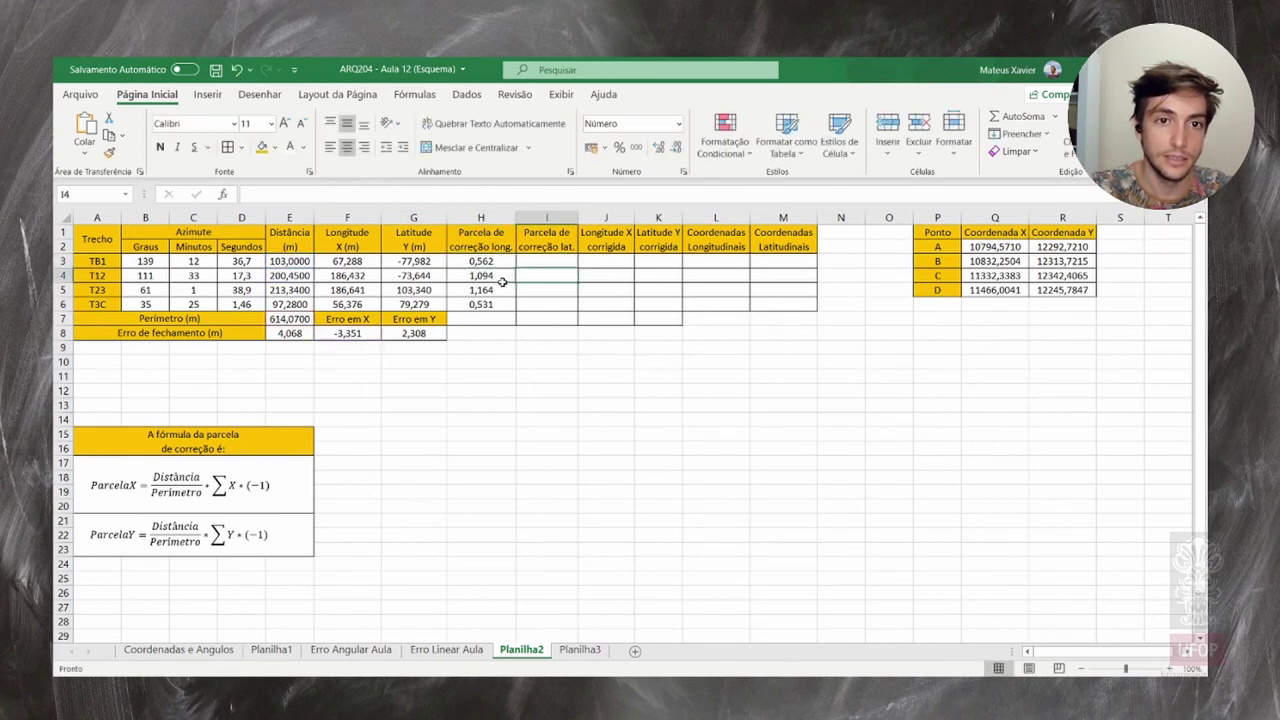
Enter the label Somatório in H7 and I7, below the two correction columns
{"action": "left_click", "coordinate": [490, 290]}
{"action": "key", "text": "Down"}
{"action": "key", "text": "Down"}
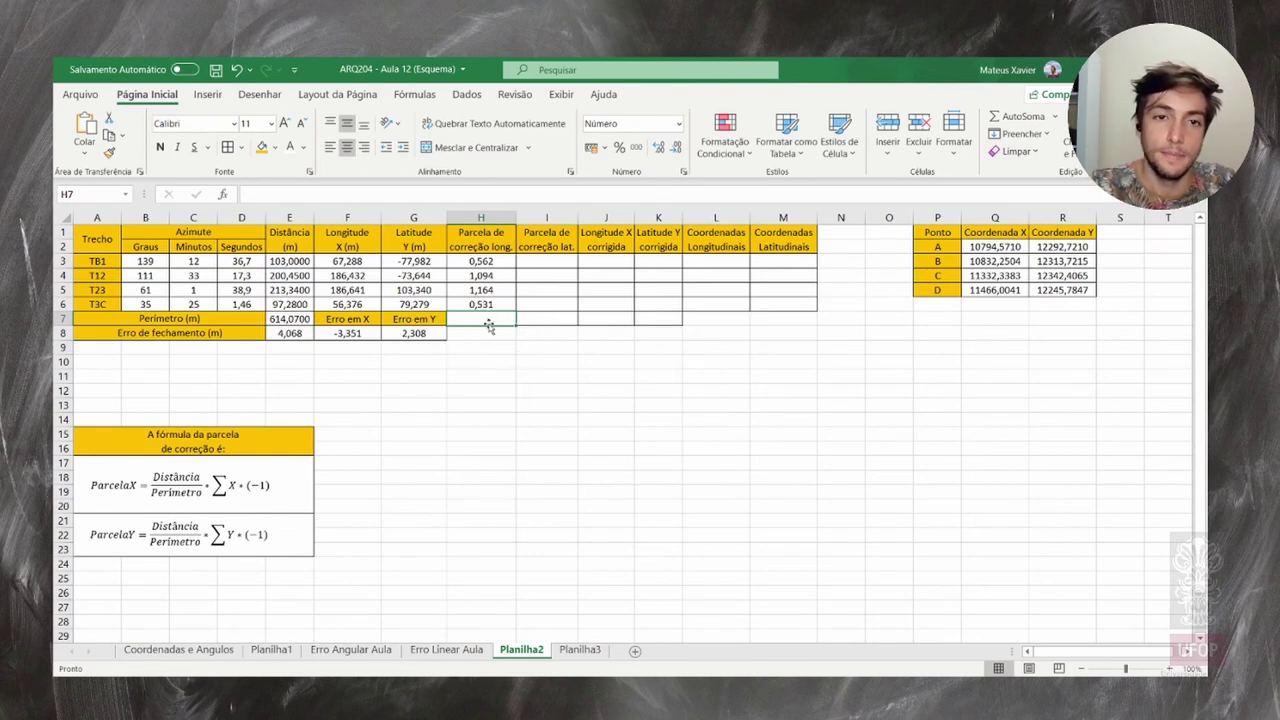
{"action": "type", "text": "Somat"}
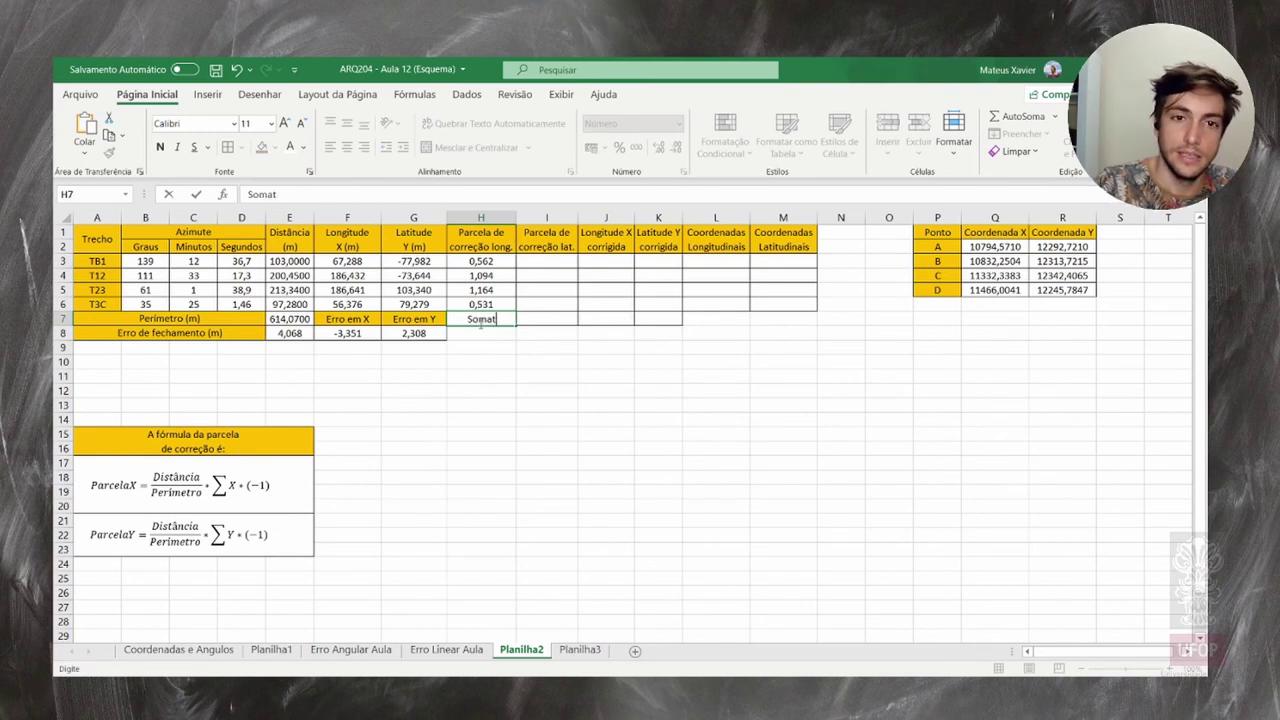
{"action": "key", "text": "BackSpace"}
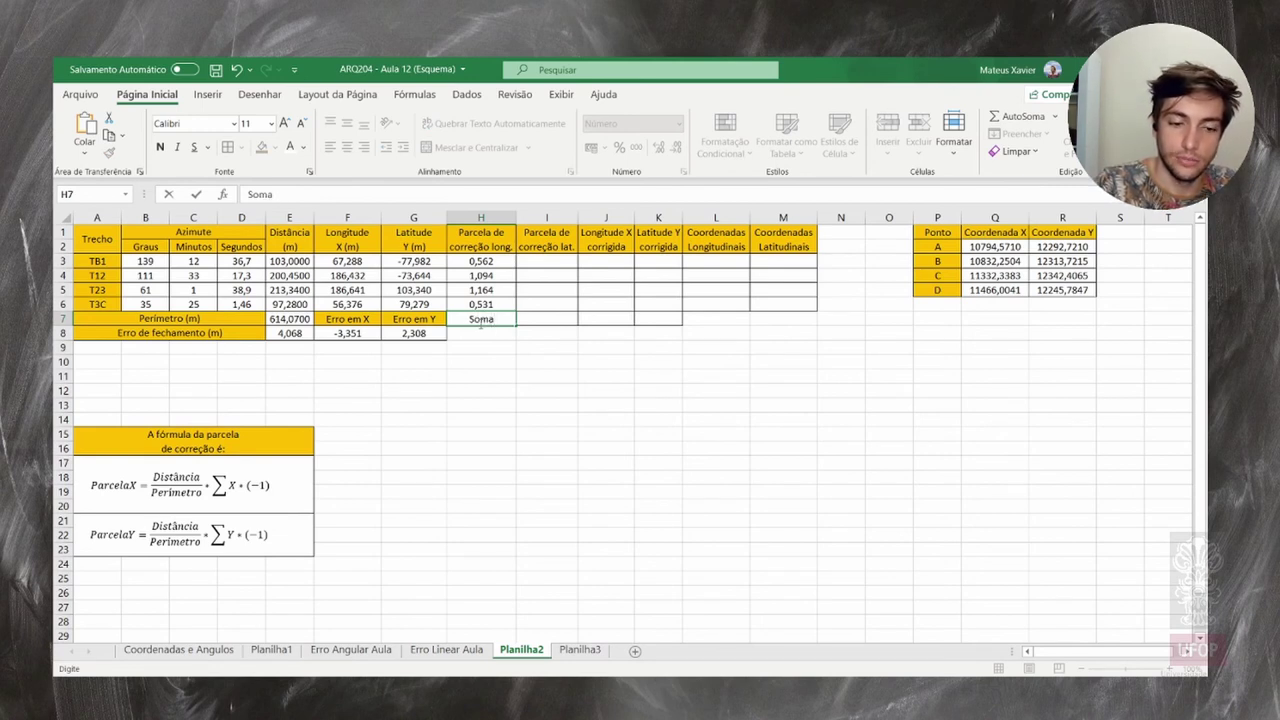
{"action": "type", "text": "tório"}
{"action": "key", "text": "Tab"}
{"action": "type", "text": "S"}
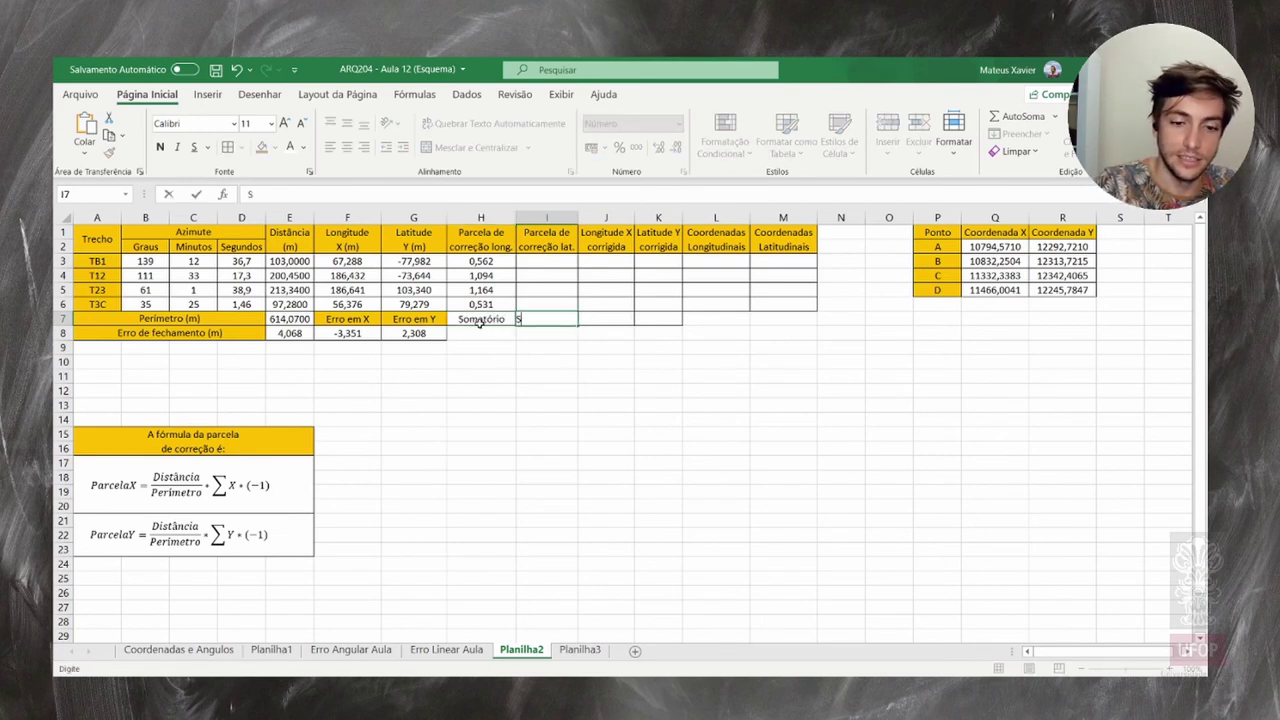
{"action": "type", "text": "omató"}
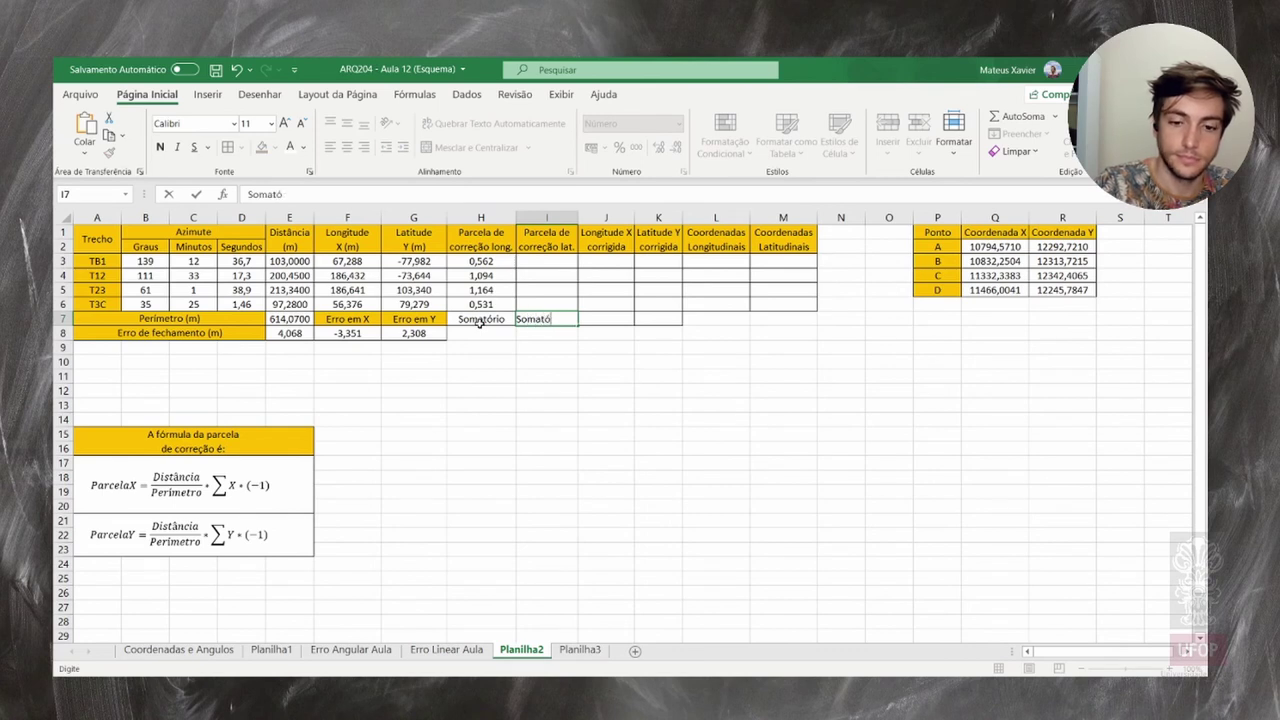
{"action": "type", "text": "rio"}
{"action": "key", "text": "Tab"}
Fill the H7 and I7 Somatório labels with the header yellow and apply borders to G7:I8
{"action": "left_click_drag", "start_coordinate": [481, 319], "coordinate": [546, 319]}
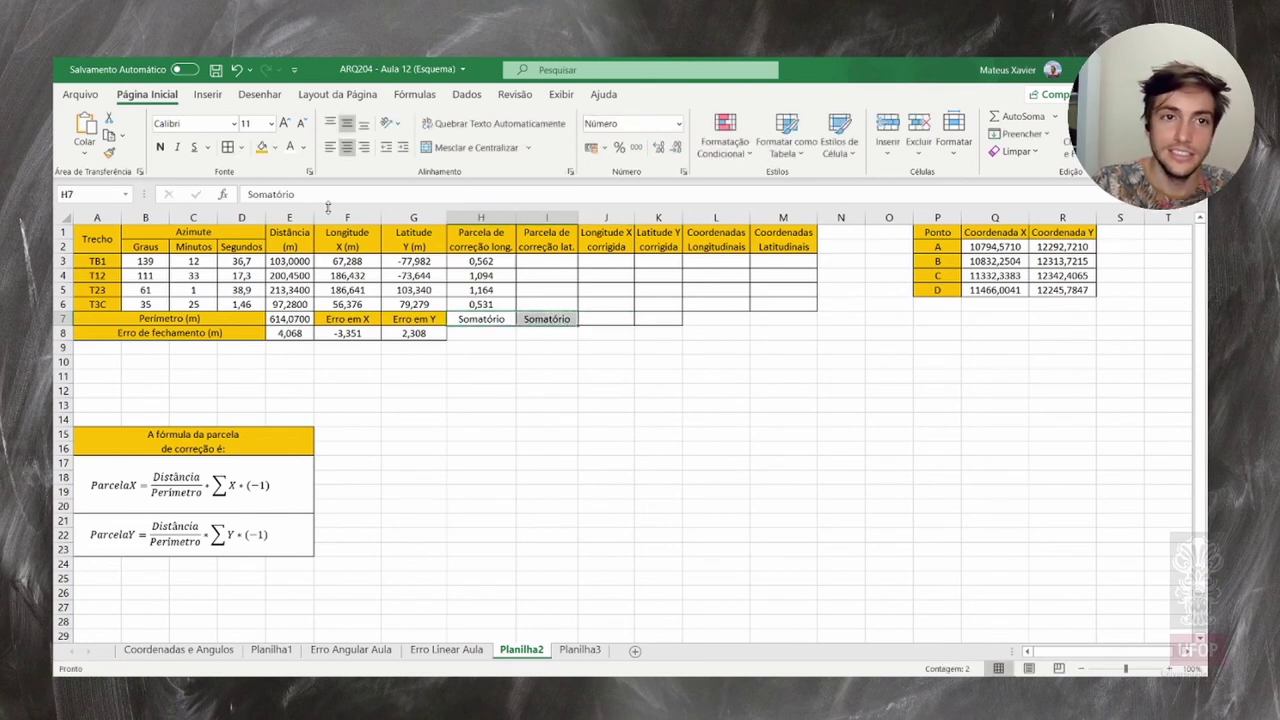
{"action": "left_click", "coordinate": [262, 147]}
{"action": "left_click_drag", "start_coordinate": [432, 334], "coordinate": [546, 320]}
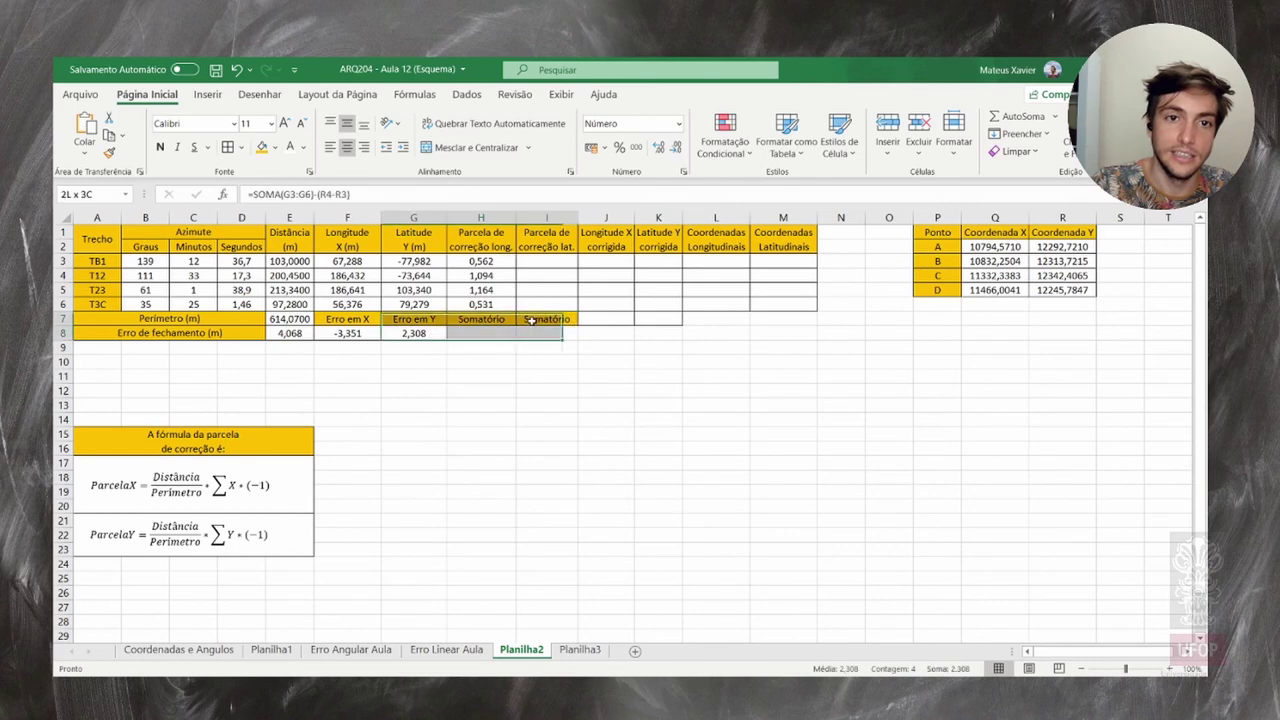
{"action": "left_click", "coordinate": [228, 147]}
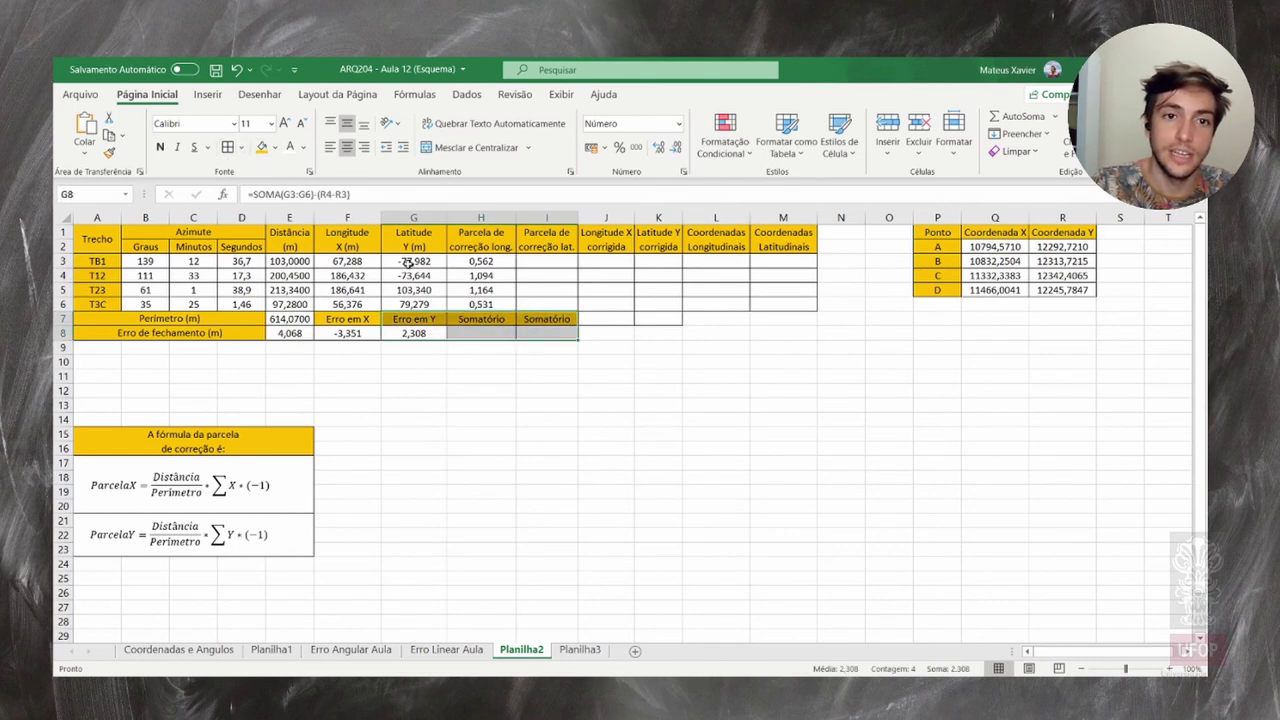
Sum the longitude corrections H3:H6 in H8 with the SOMA function and centre the cell
{"action": "left_click", "coordinate": [498, 330]}
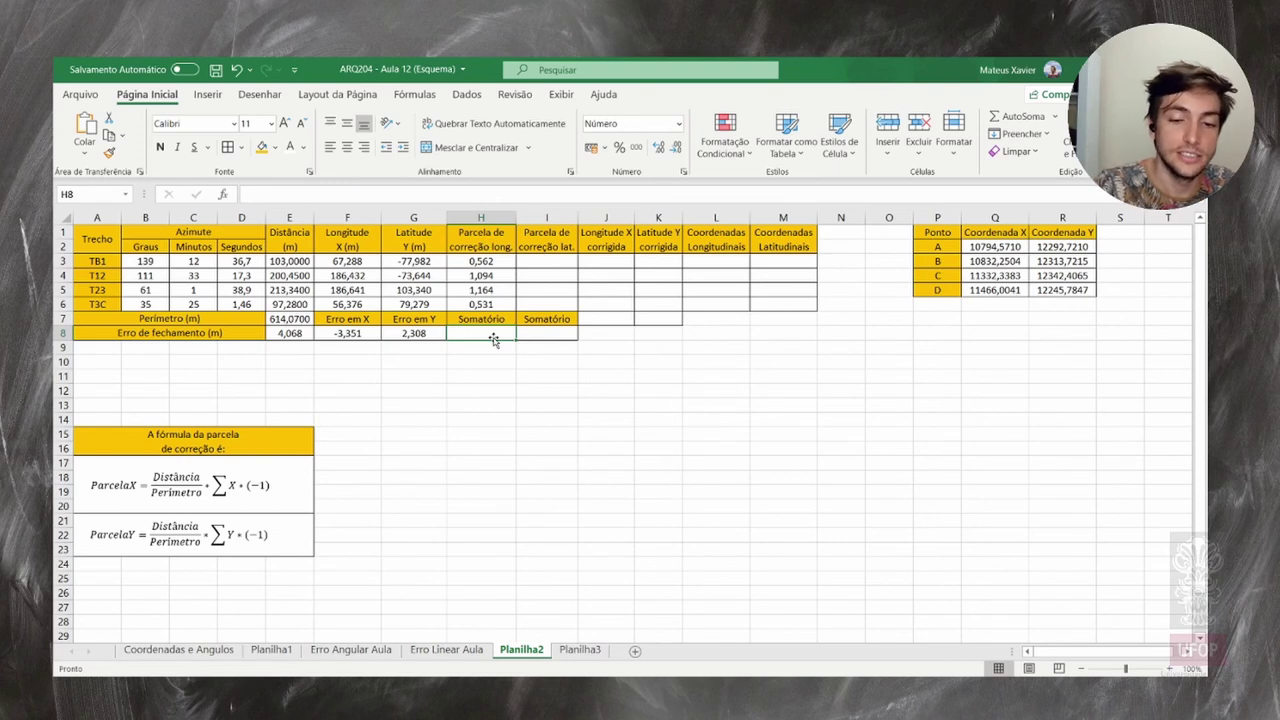
{"action": "type", "text": "=soma("}
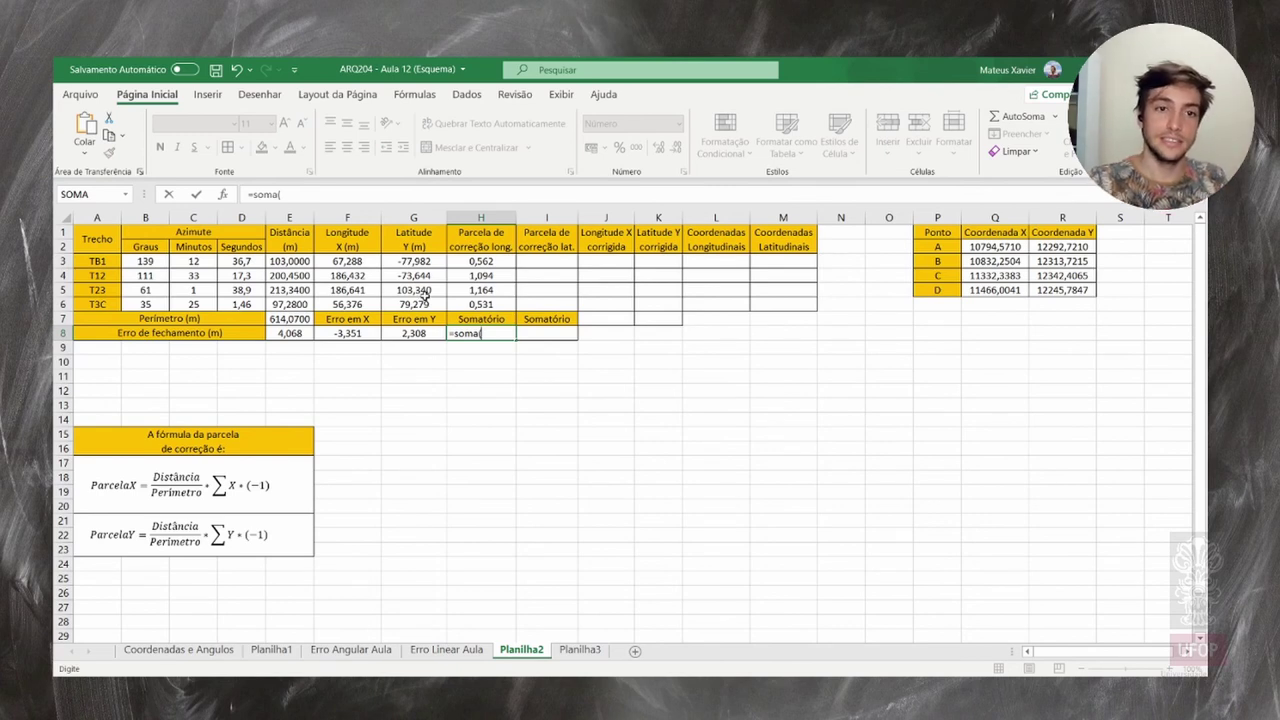
{"action": "left_click_drag", "start_coordinate": [478, 260], "coordinate": [484, 302]}
{"action": "key", "text": "Return"}
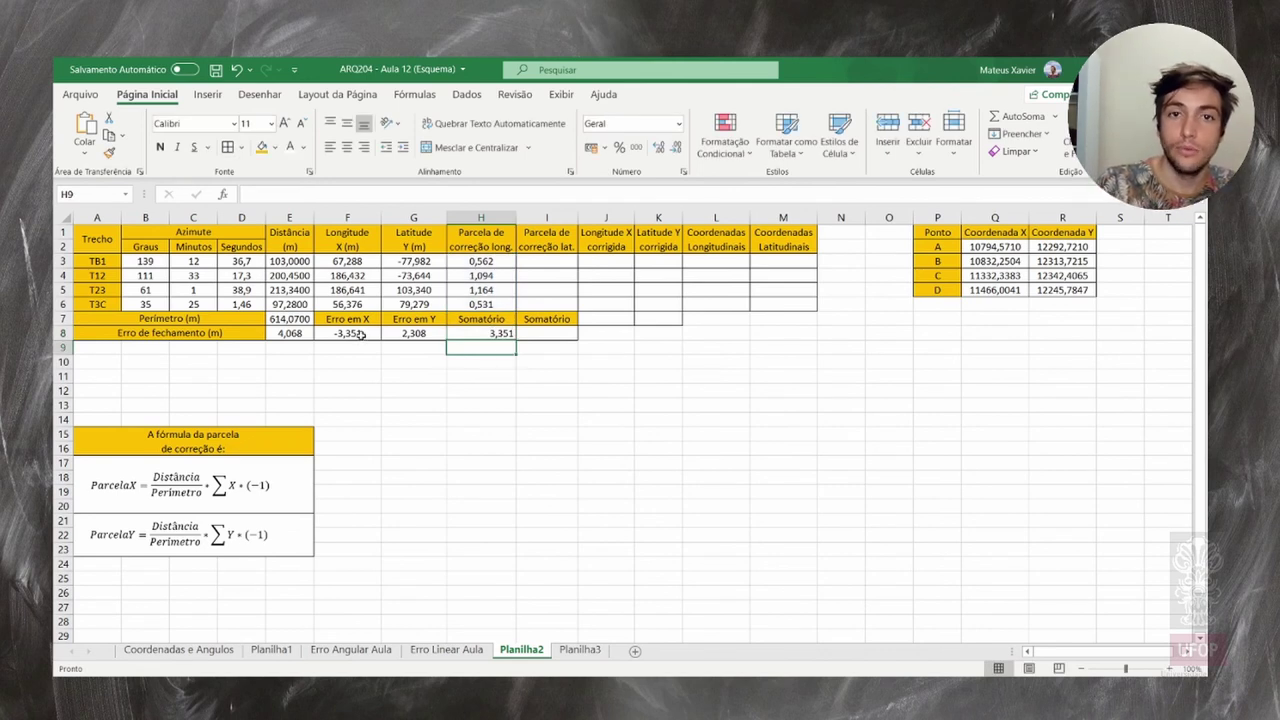
{"action": "left_click", "coordinate": [479, 333]}
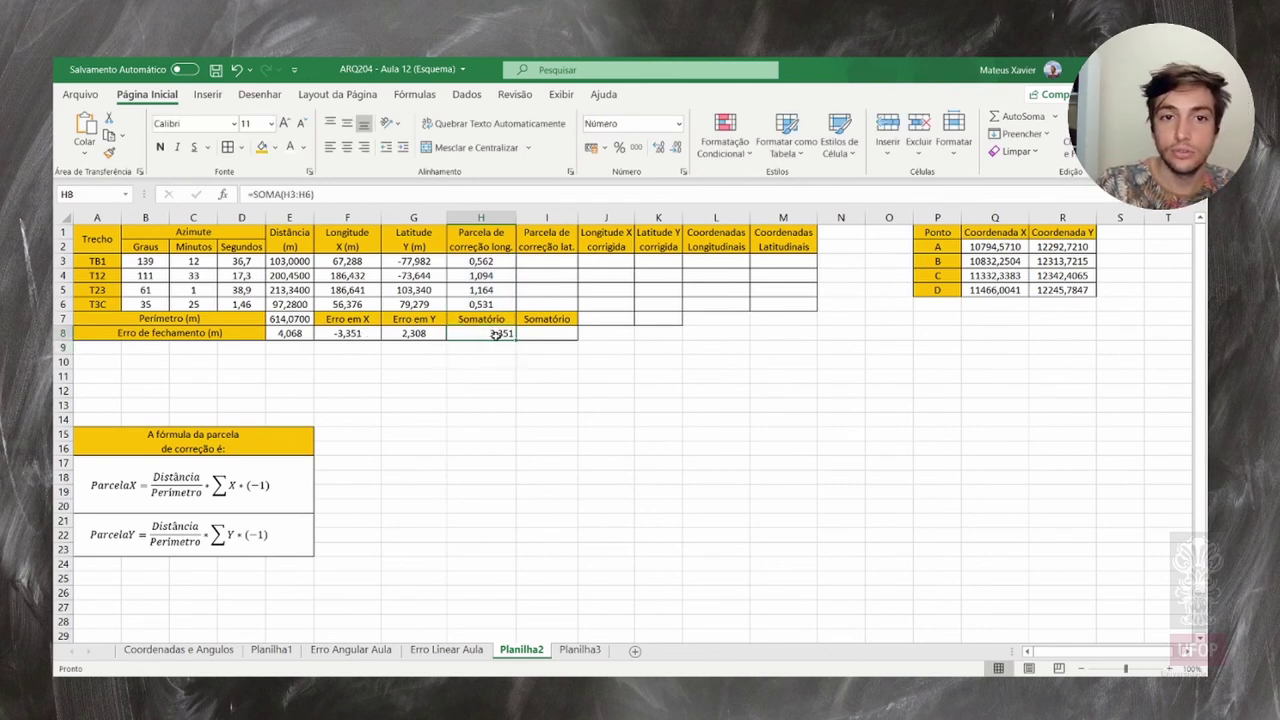
{"action": "left_click", "coordinate": [346, 147]}
{"action": "left_click", "coordinate": [346, 123]}
{"action": "left_click", "coordinate": [559, 333]}
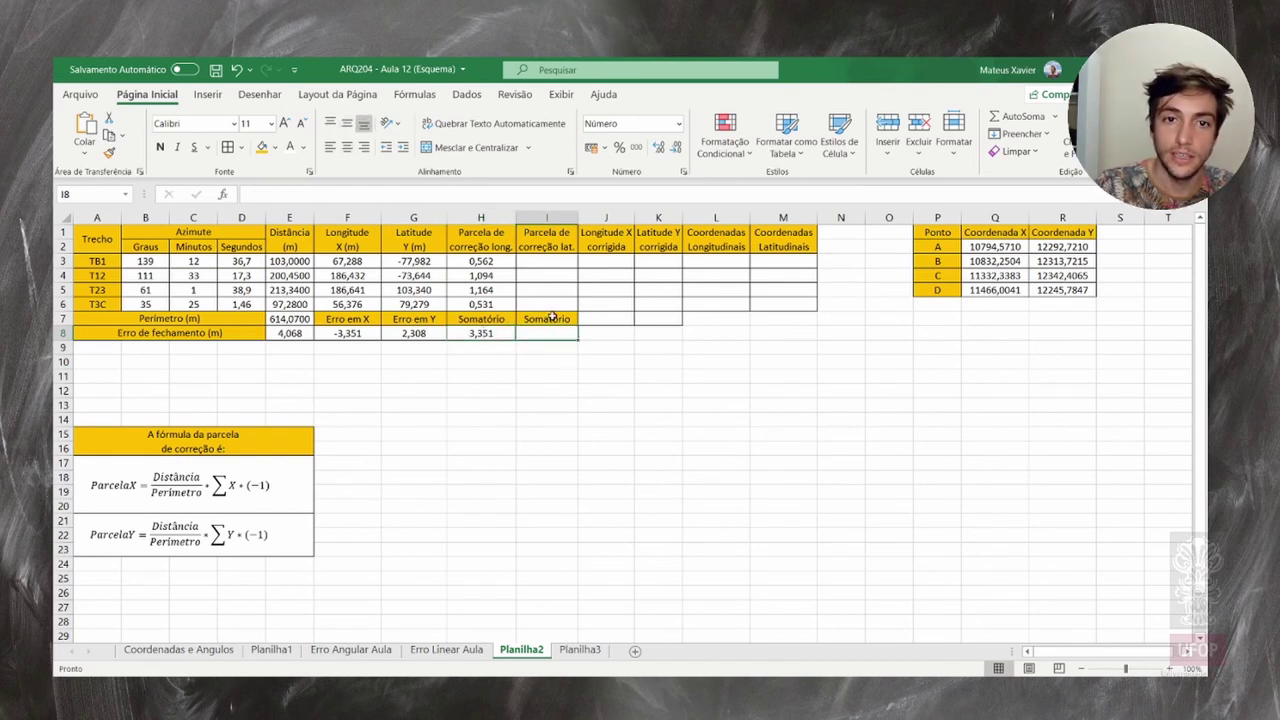
Enter TB1's latitude correction formula in I3 as =E3/$E$7*G8*(-1), keeping the perimeter reference absolute
{"action": "left_click", "coordinate": [550, 261]}
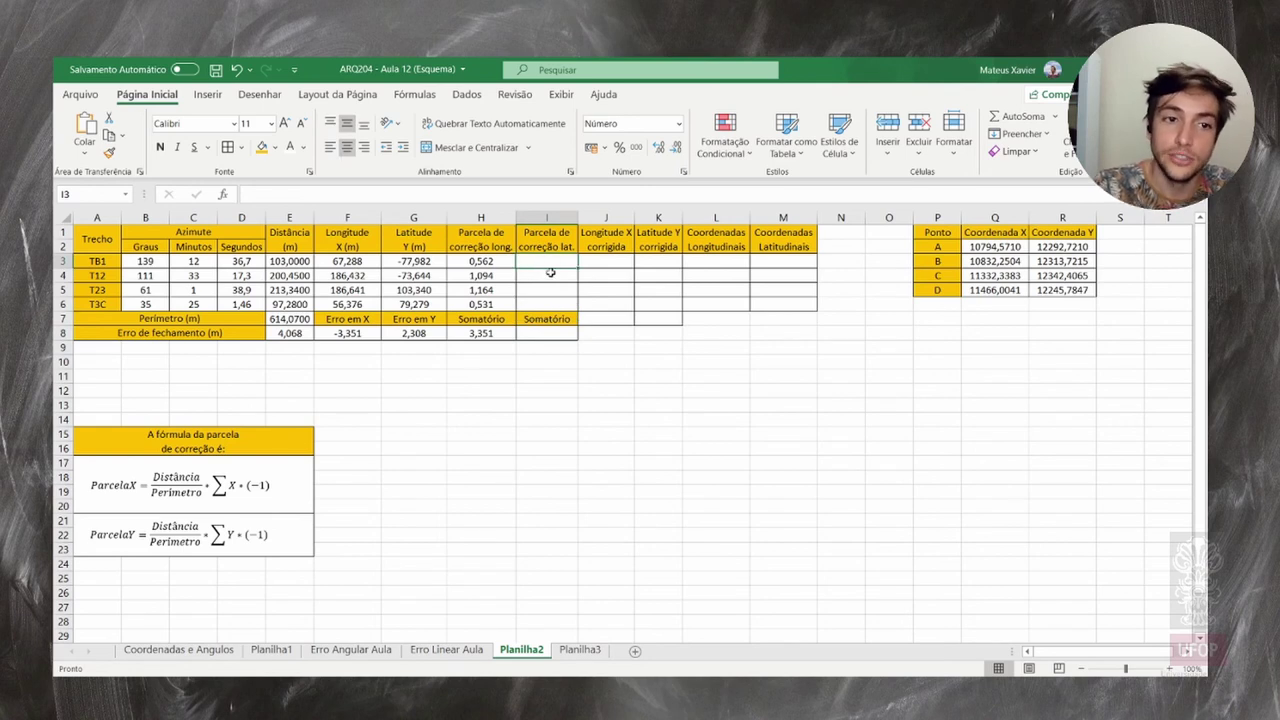
{"action": "type", "text": "="}
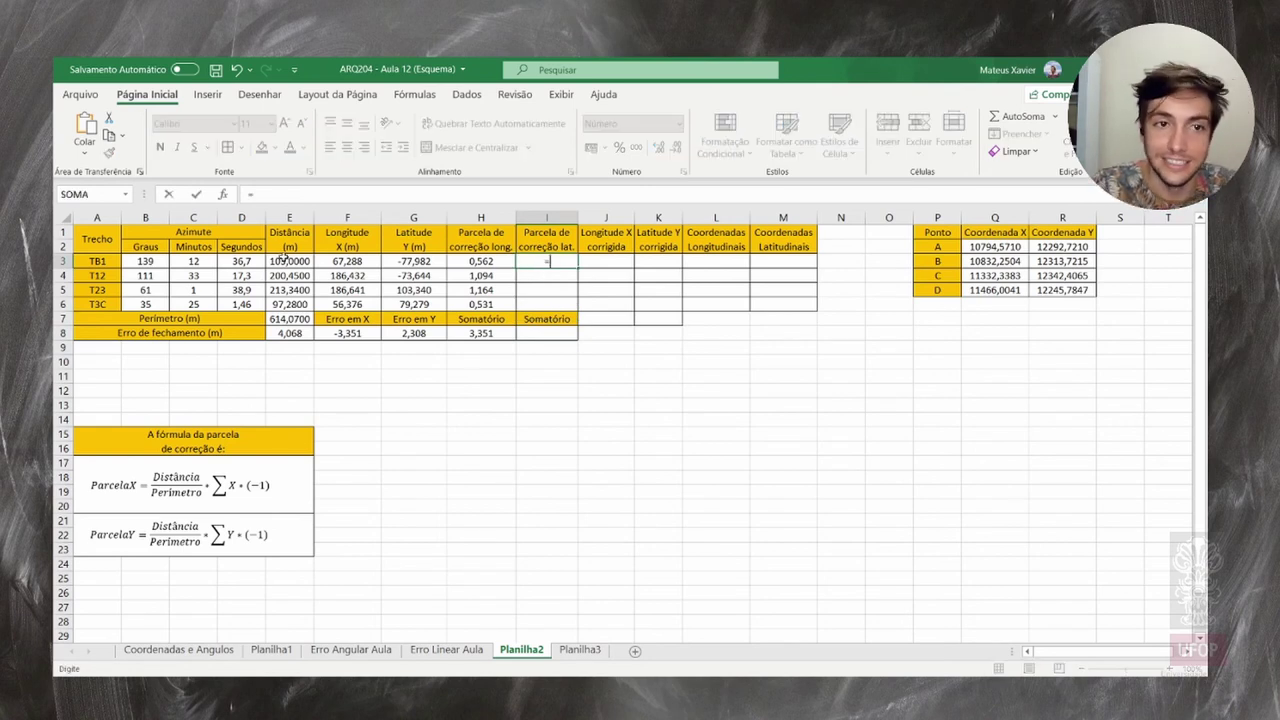
{"action": "left_click", "coordinate": [286, 261]}
{"action": "type", "text": "/"}
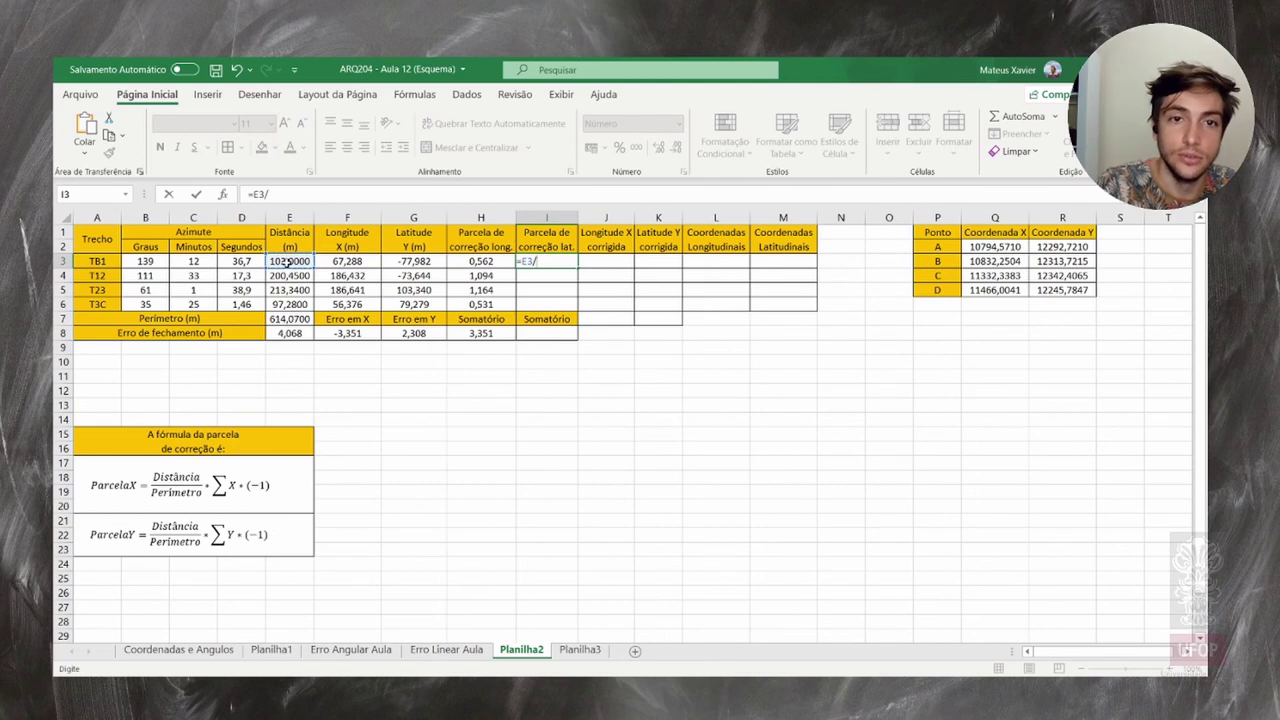
{"action": "left_click", "coordinate": [299, 319]}
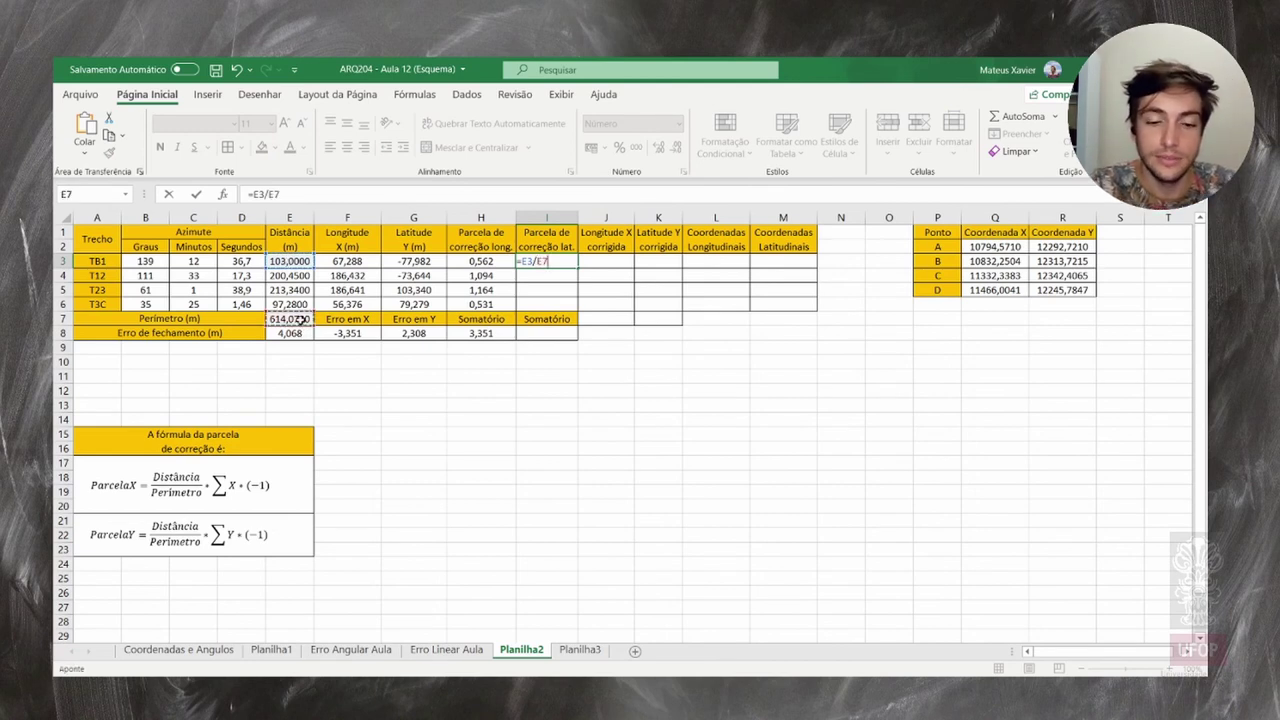
{"action": "key", "text": "F4"}
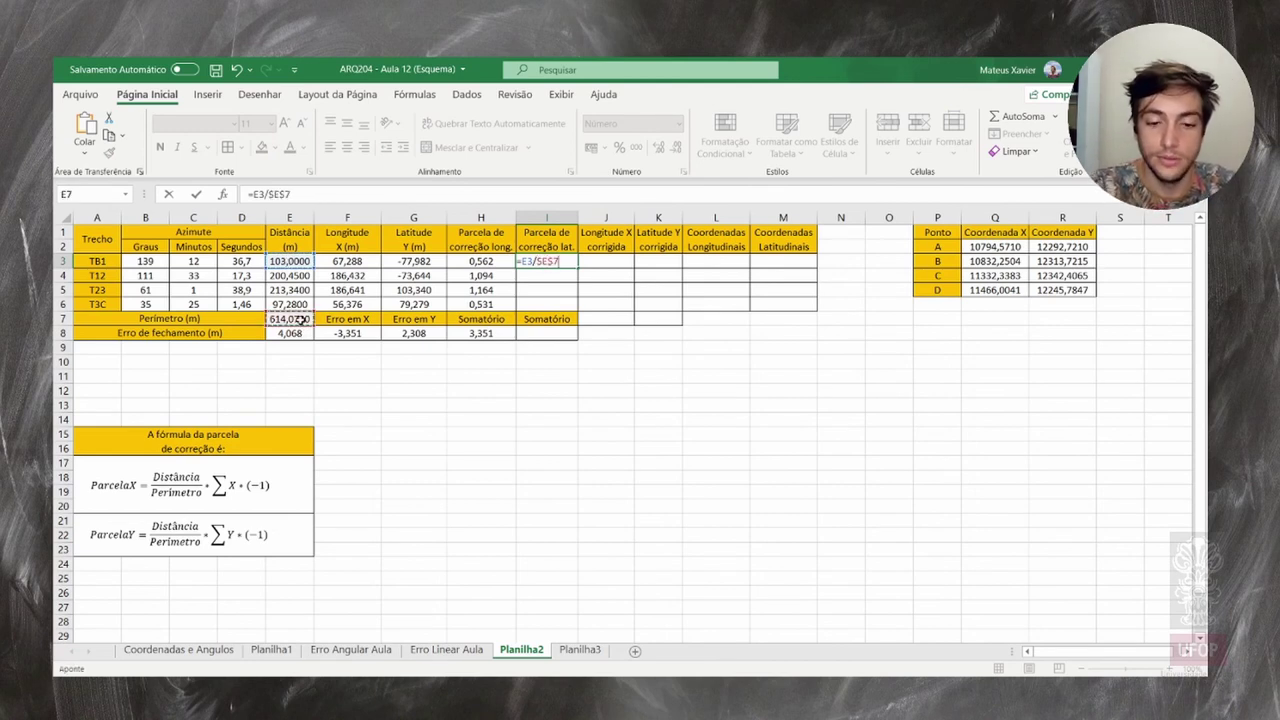
{"action": "type", "text": "*"}
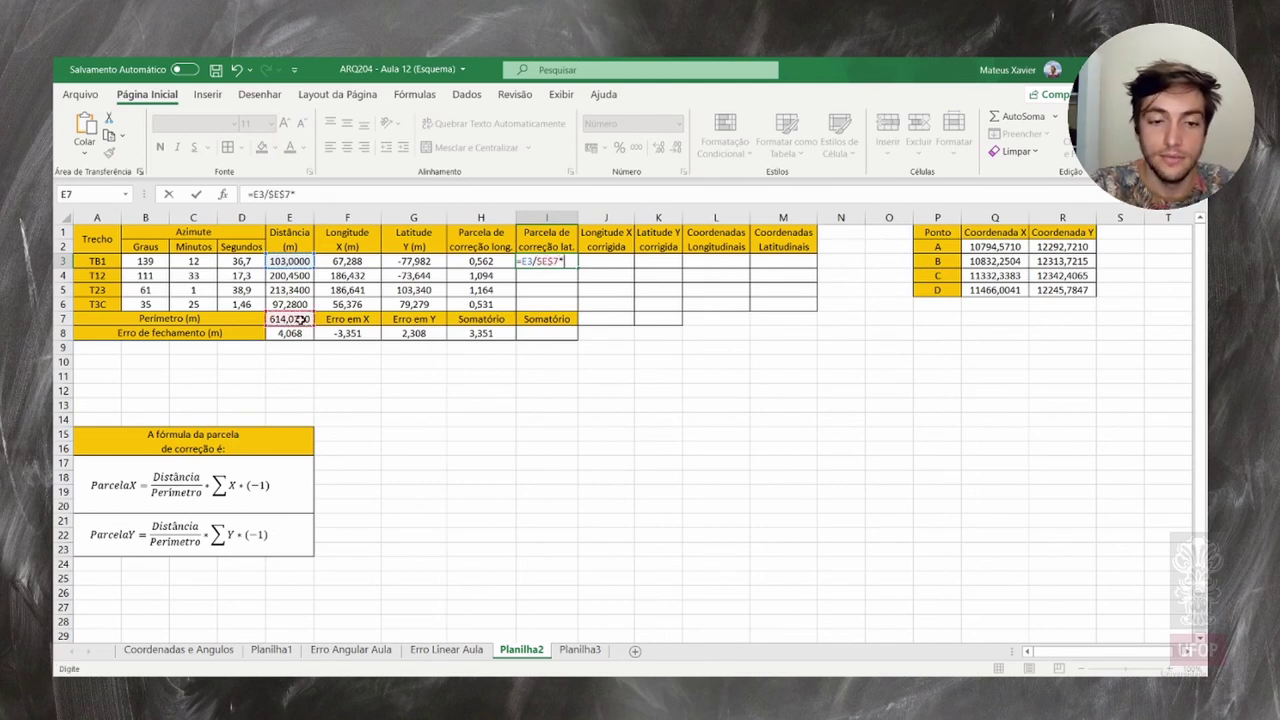
{"action": "left_click", "coordinate": [422, 335]}
{"action": "left_click", "coordinate": [349, 191]}
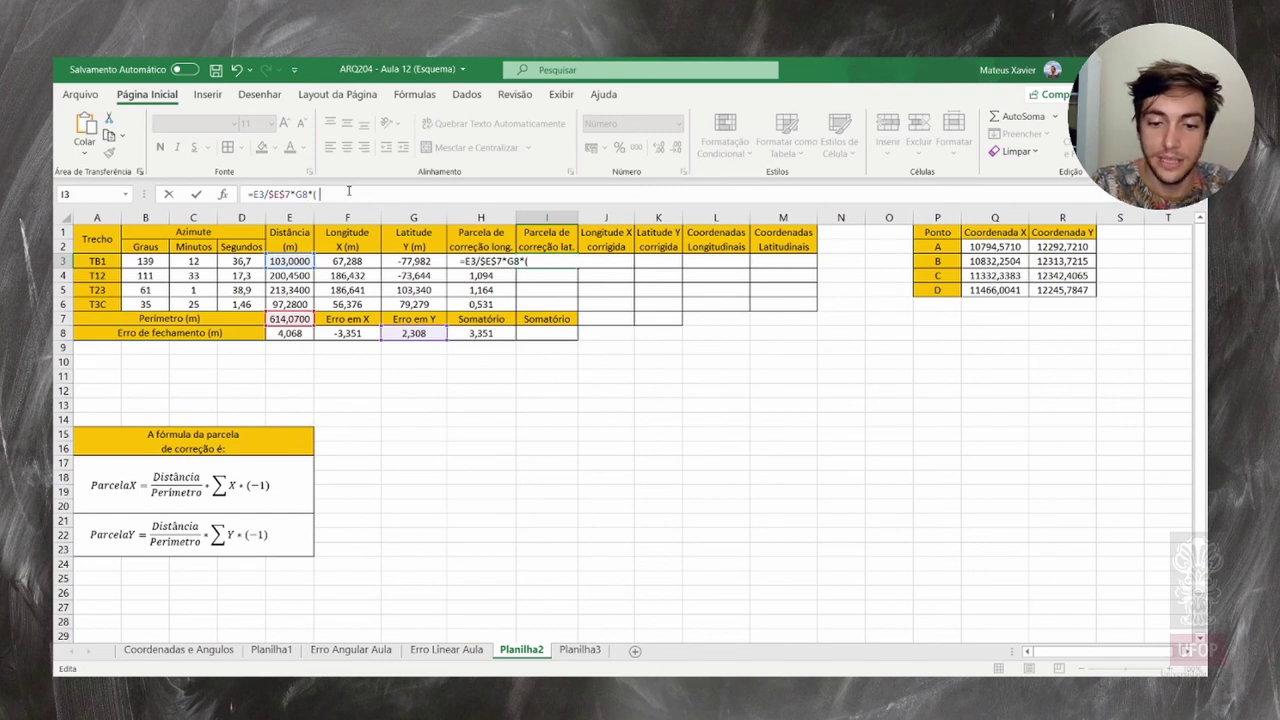
{"action": "type", "text": "(-1)"}
{"action": "key", "text": "Return"}
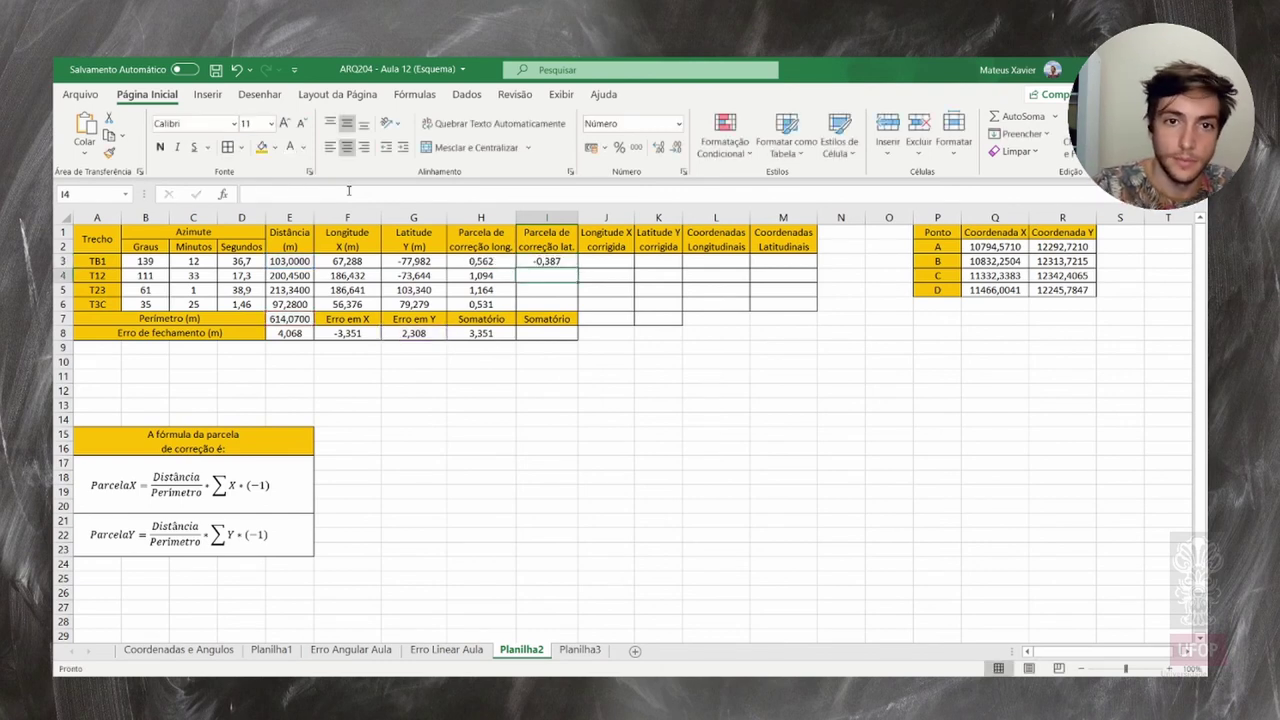
Make the Y error reference in I3's formula absolute as $G$8 and fill the formula down through I6
{"action": "left_click", "coordinate": [560, 260]}
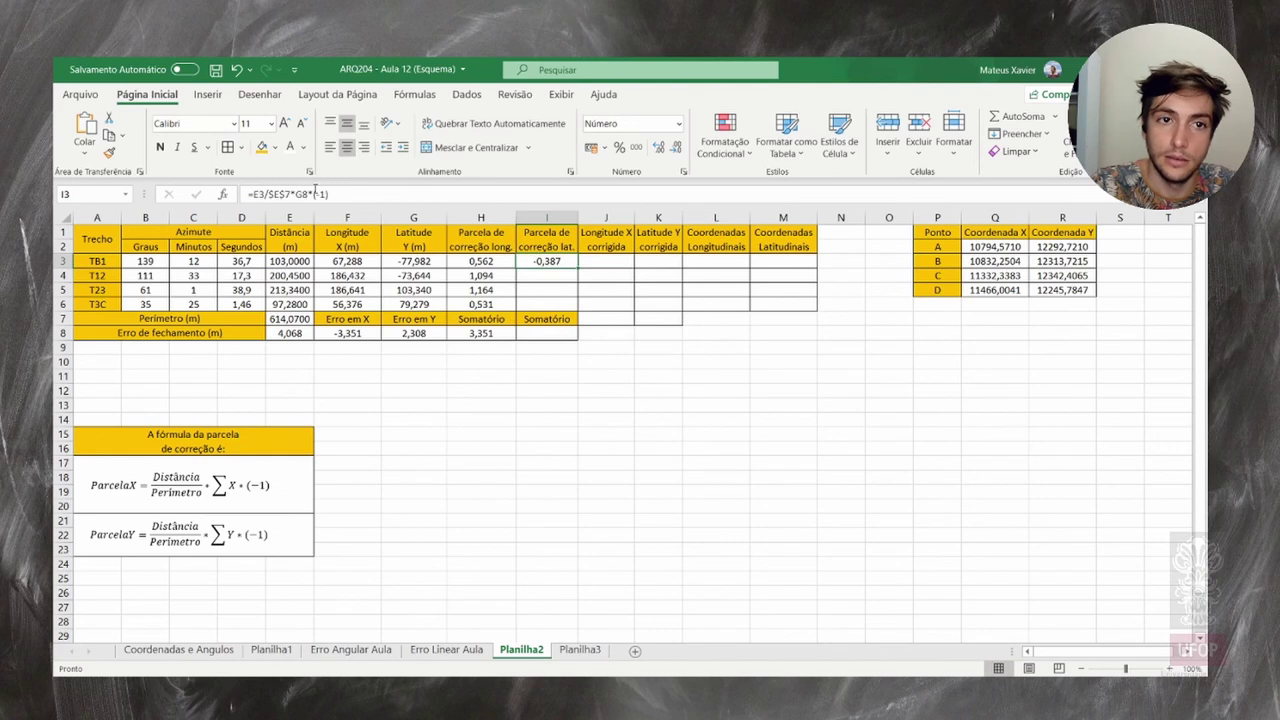
{"action": "left_click", "coordinate": [315, 193]}
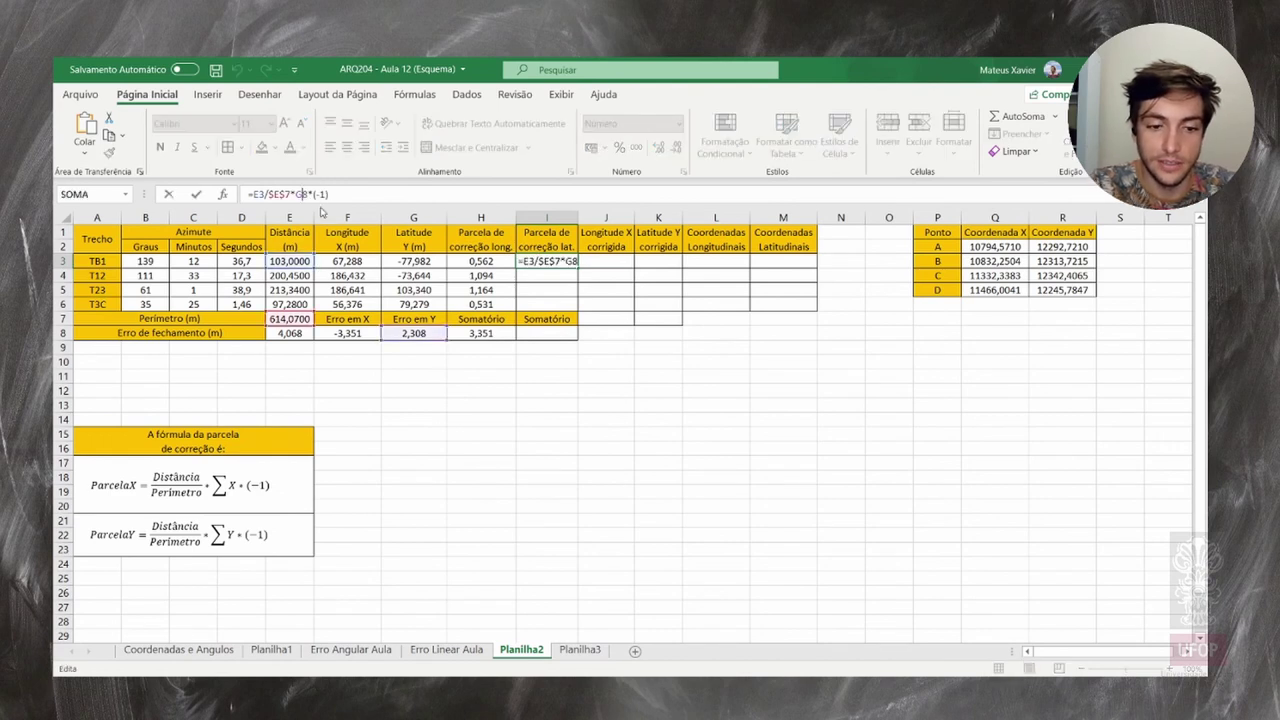
{"action": "key", "text": "F4"}
{"action": "key", "text": "Return"}
{"action": "left_click", "coordinate": [540, 258]}
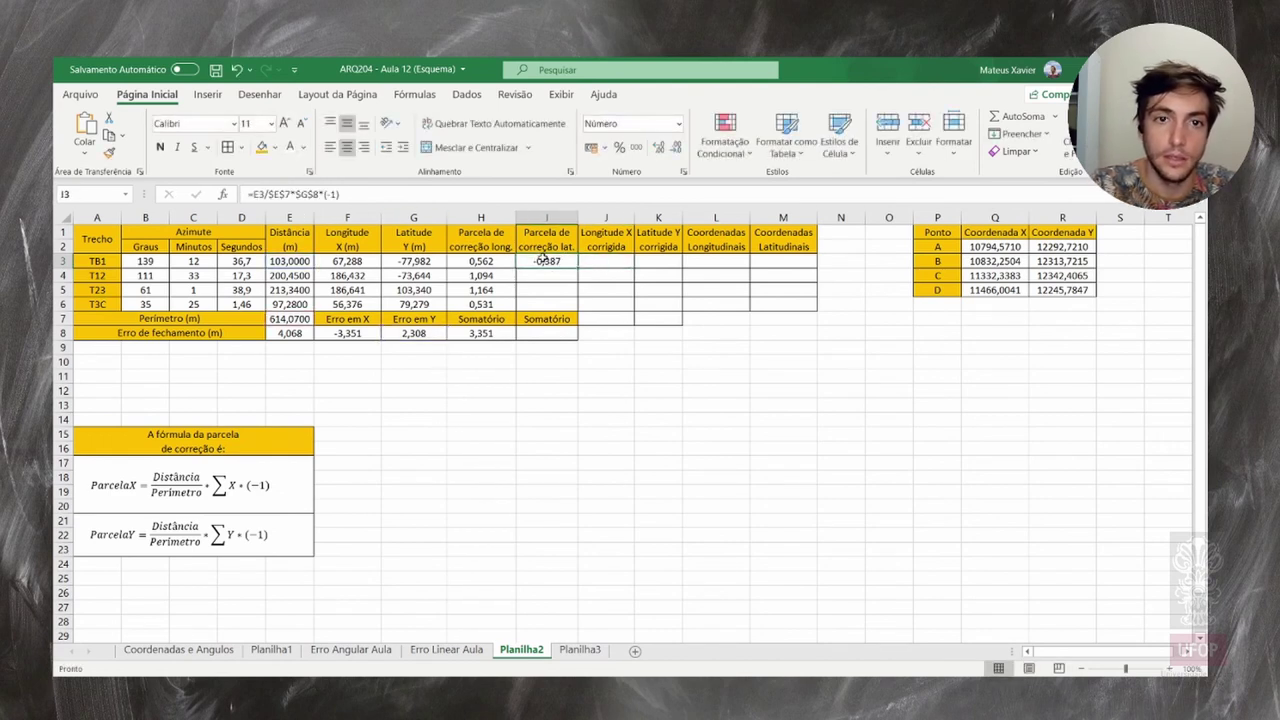
{"action": "left_click_drag", "start_coordinate": [577, 268], "coordinate": [577, 310]}
Sum the latitude corrections I3:I6 in I8 with the SOMA function
{"action": "left_click", "coordinate": [552, 337]}
{"action": "type", "text": "=soma"}
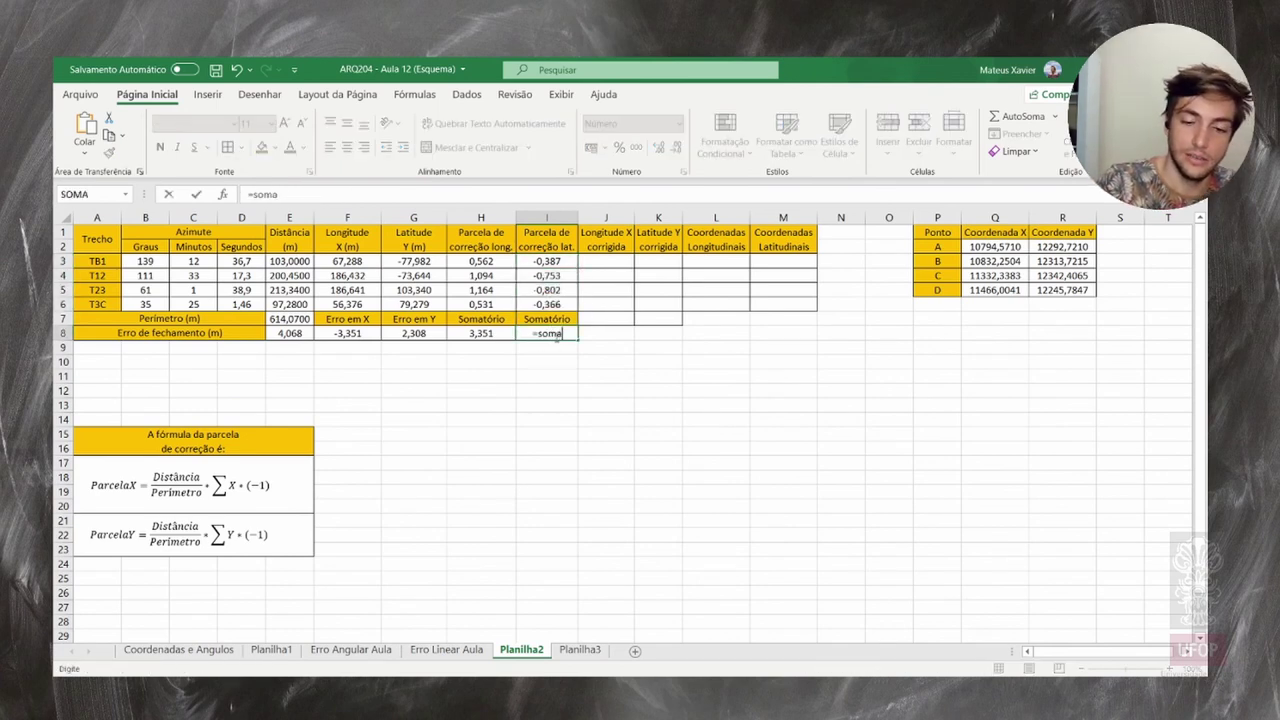
{"action": "type", "text": "("}
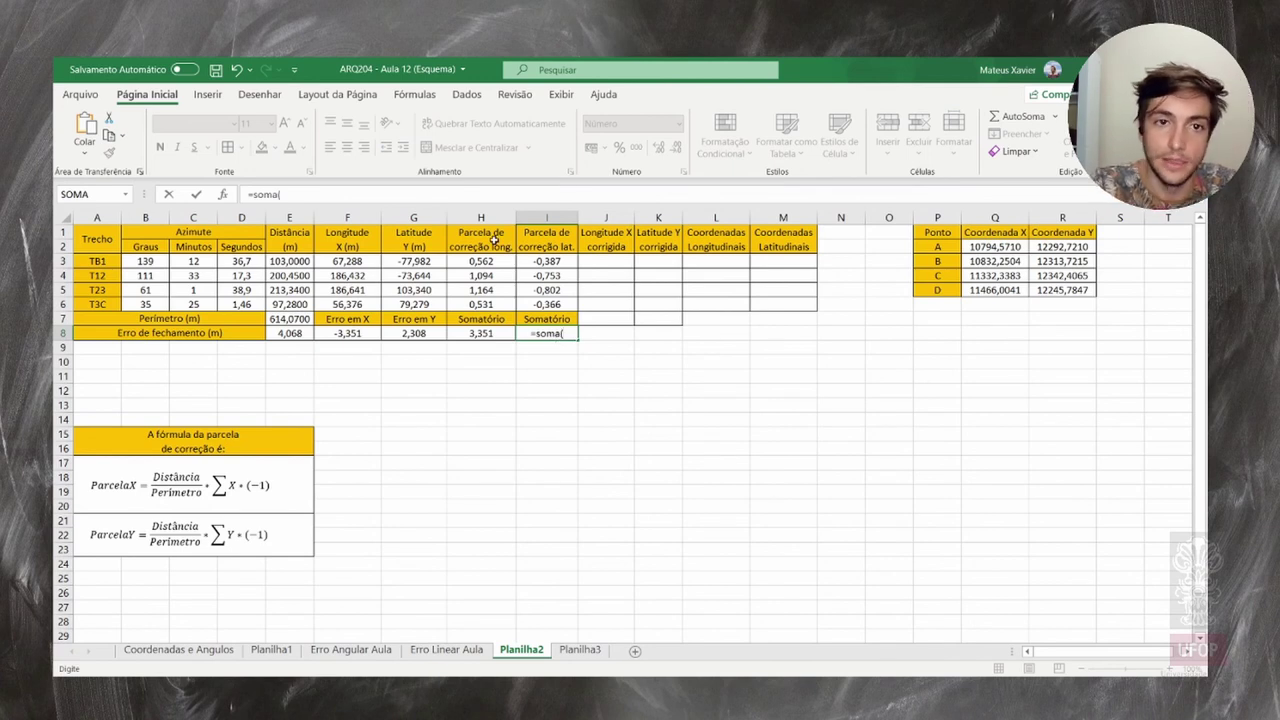
{"action": "left_click", "coordinate": [553, 262]}
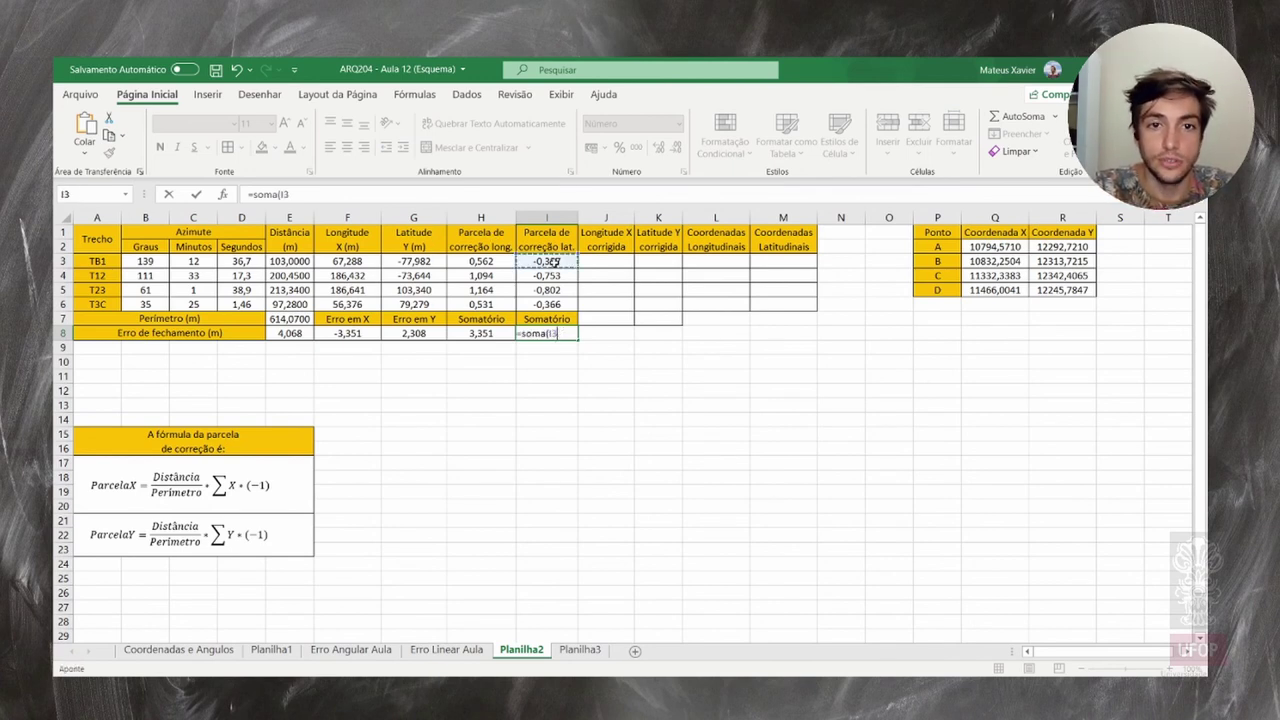
{"action": "left_click_drag", "start_coordinate": [553, 262], "coordinate": [550, 304]}
{"action": "key", "text": "Return"}
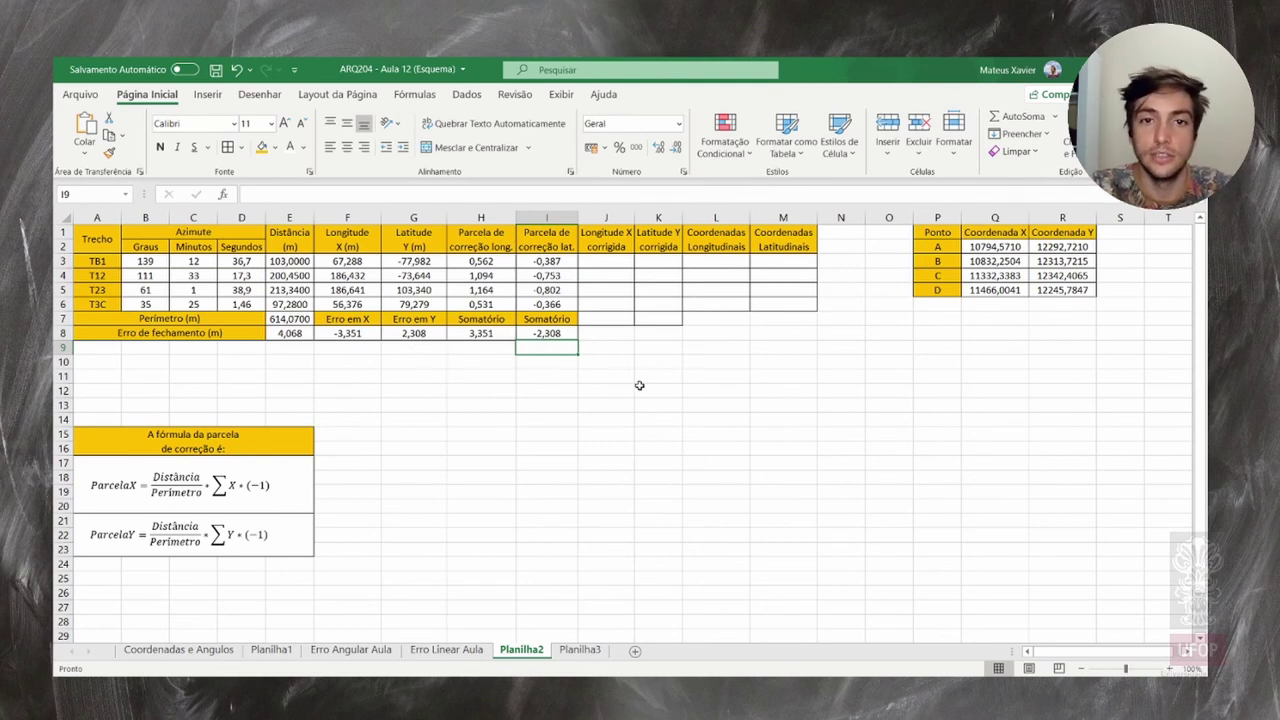
Enter TB1's corrected longitude formula =F3+H3 in J3 and fill it down through J6
{"action": "mouse_move", "coordinate": [682, 218]}
{"action": "left_mouse_down"}
{"action": "mouse_move", "coordinate": [722, 218]}
{"action": "mouse_move", "coordinate": [685, 228]}
{"action": "left_mouse_up"}
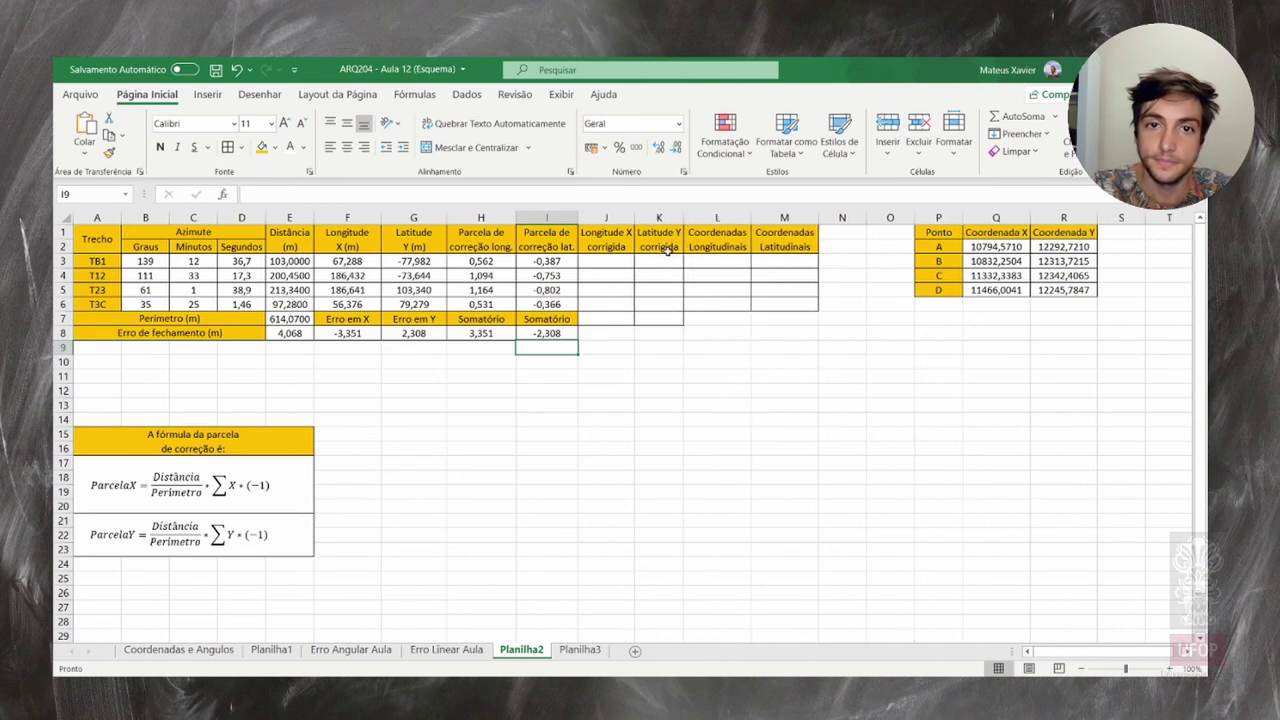
{"action": "left_click", "coordinate": [617, 259]}
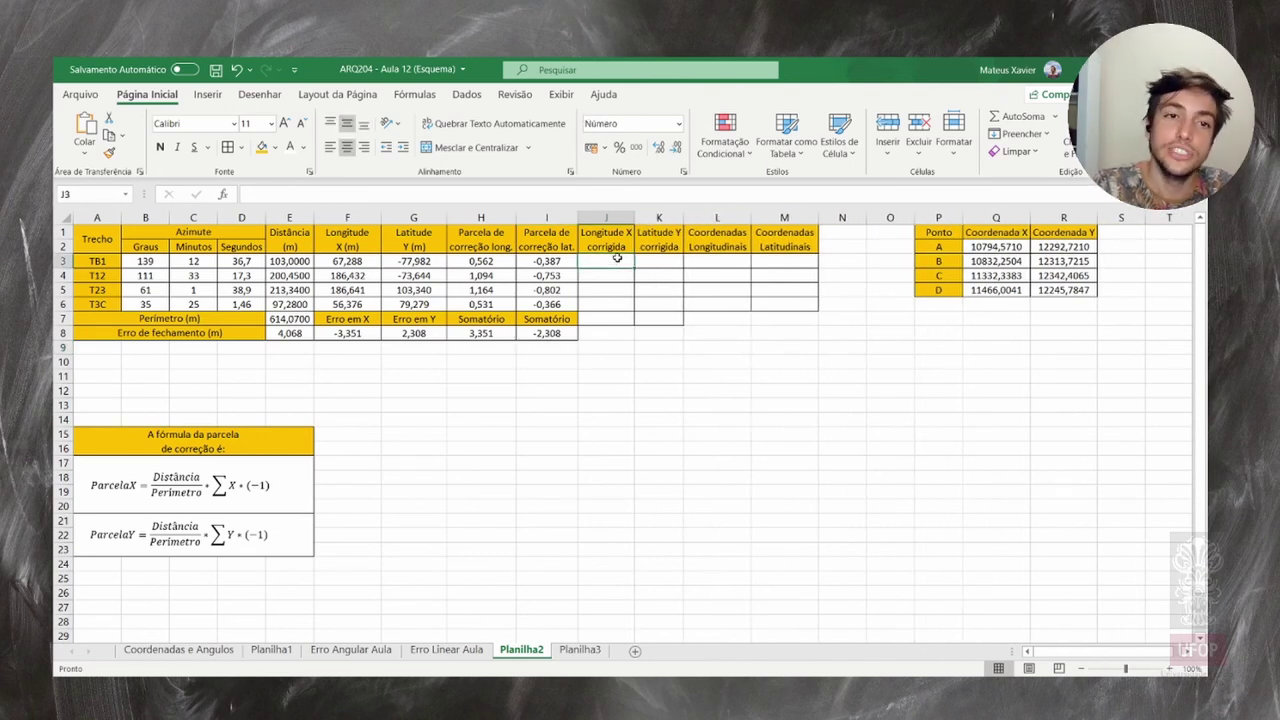
{"action": "type", "text": "="}
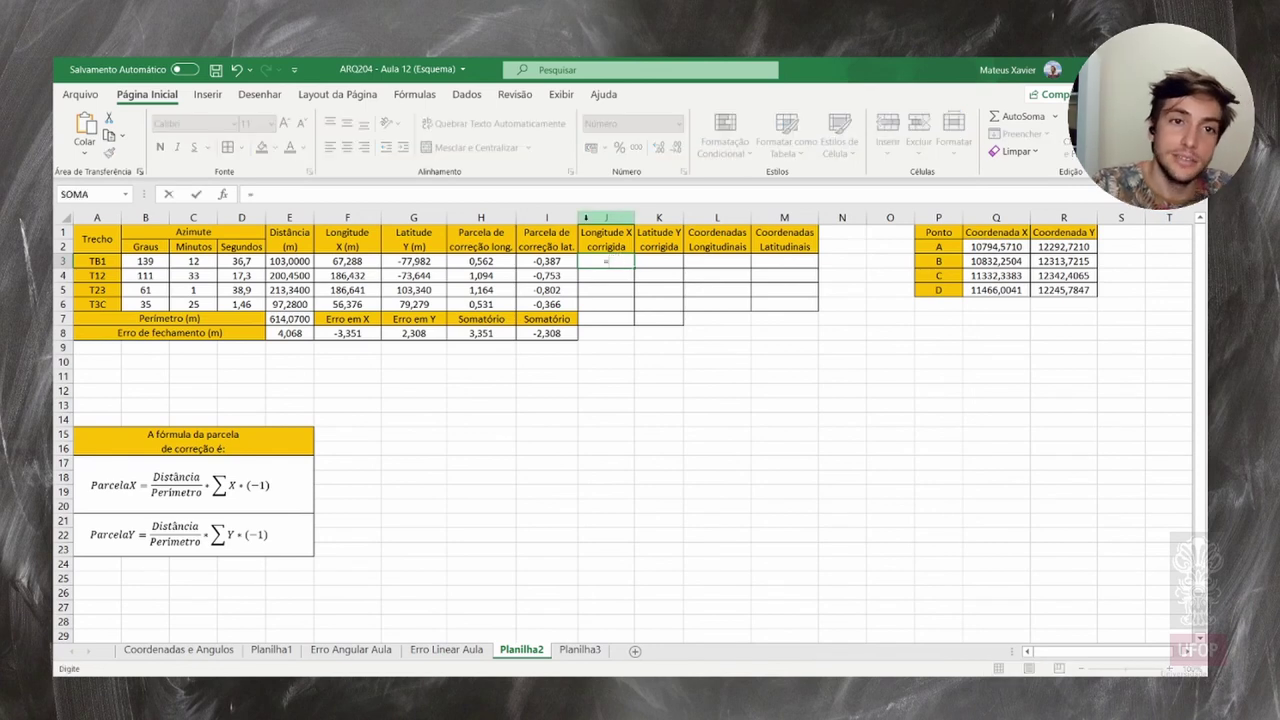
{"action": "left_click", "coordinate": [366, 261]}
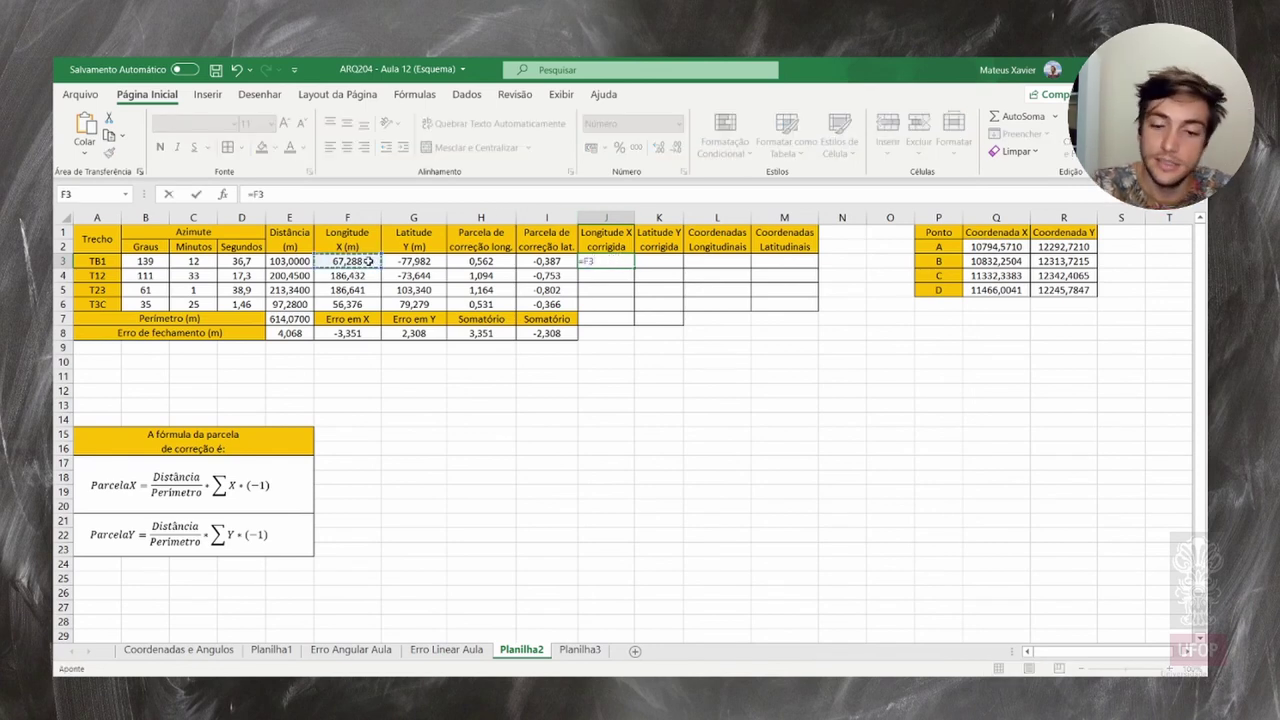
{"action": "type", "text": "+"}
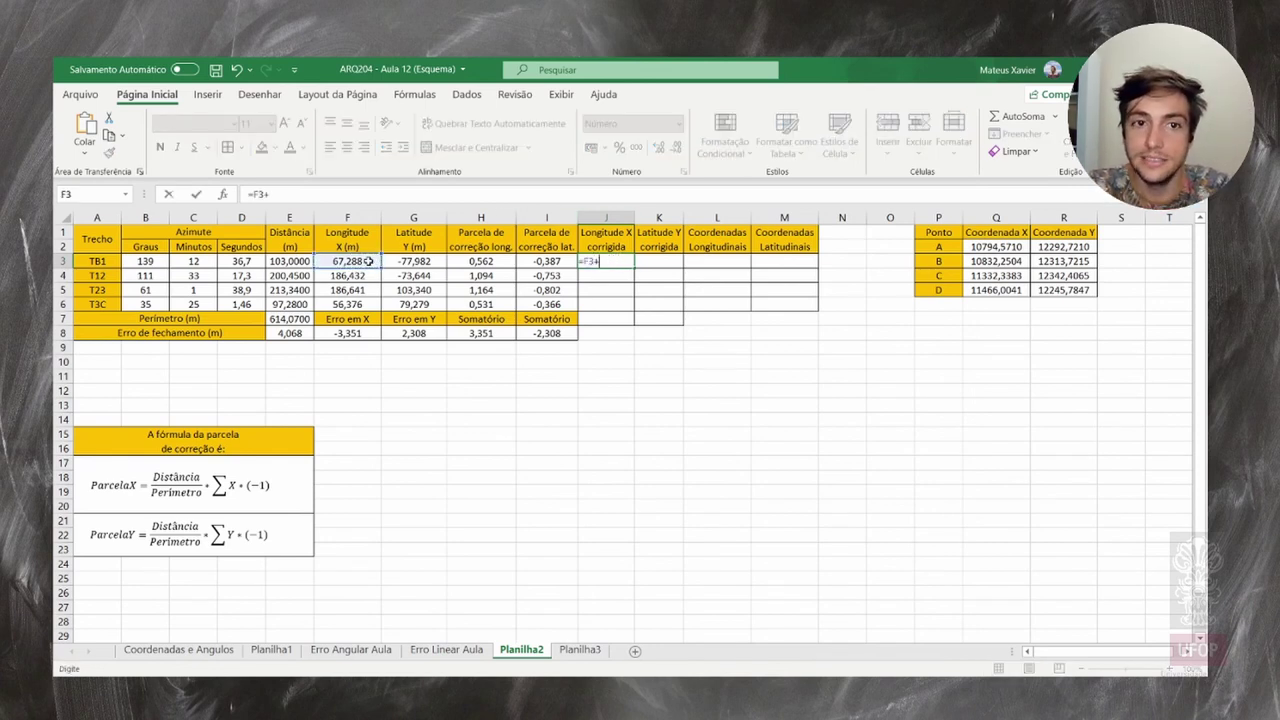
{"action": "left_click", "coordinate": [483, 261]}
{"action": "key", "text": "Return"}
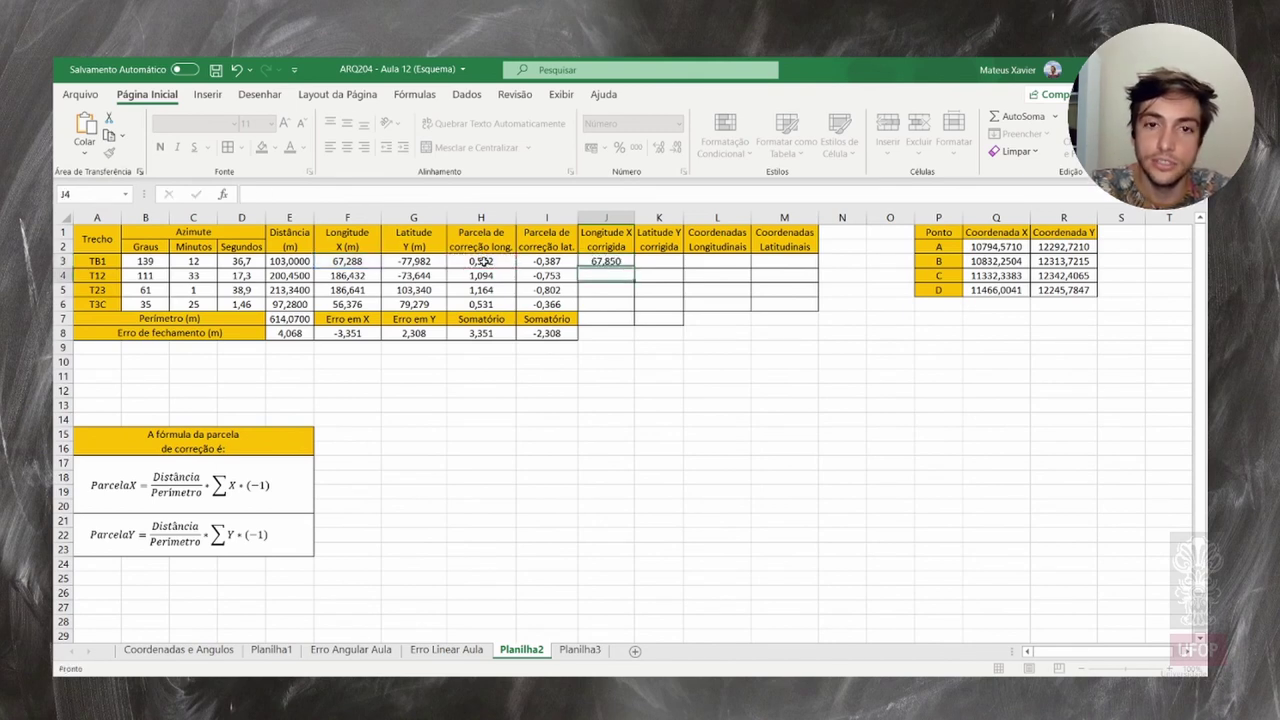
{"action": "left_click", "coordinate": [612, 261]}
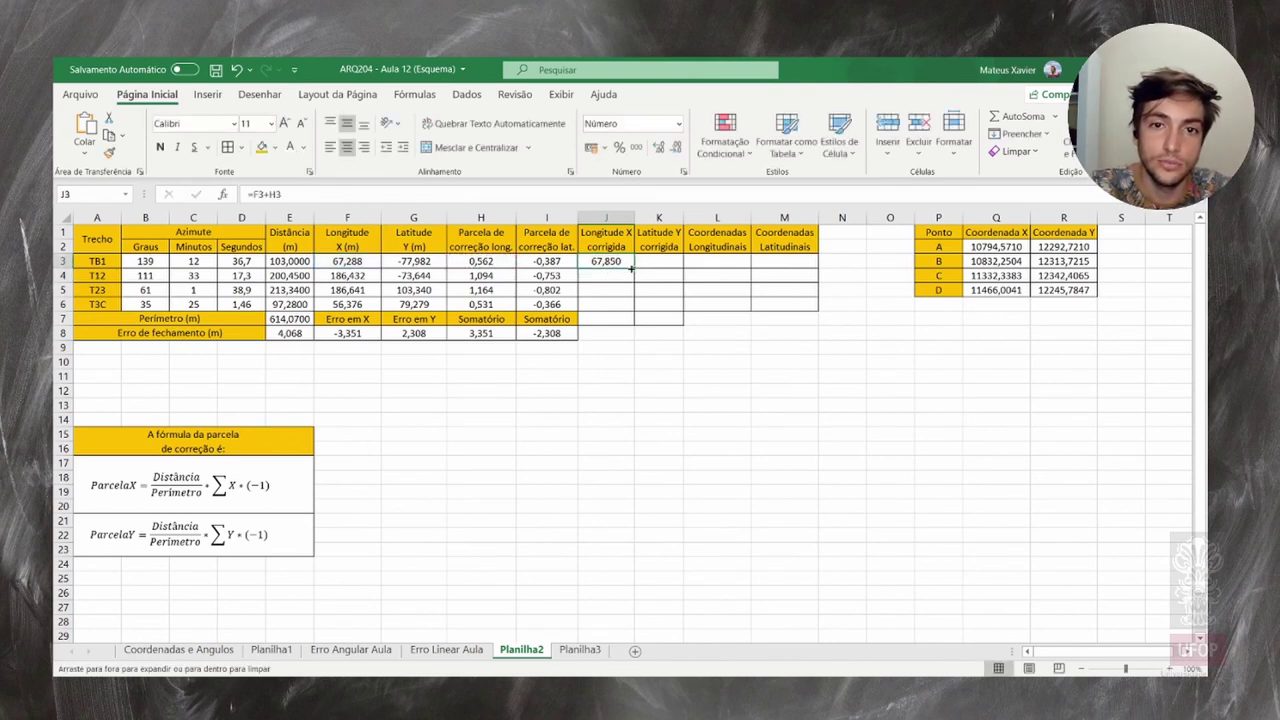
{"action": "left_click_drag", "start_coordinate": [634, 268], "coordinate": [640, 312]}
Enter TB1's corrected latitude formula =G3+I3 in K3 and fill it down through K6
{"action": "left_click", "coordinate": [666, 262]}
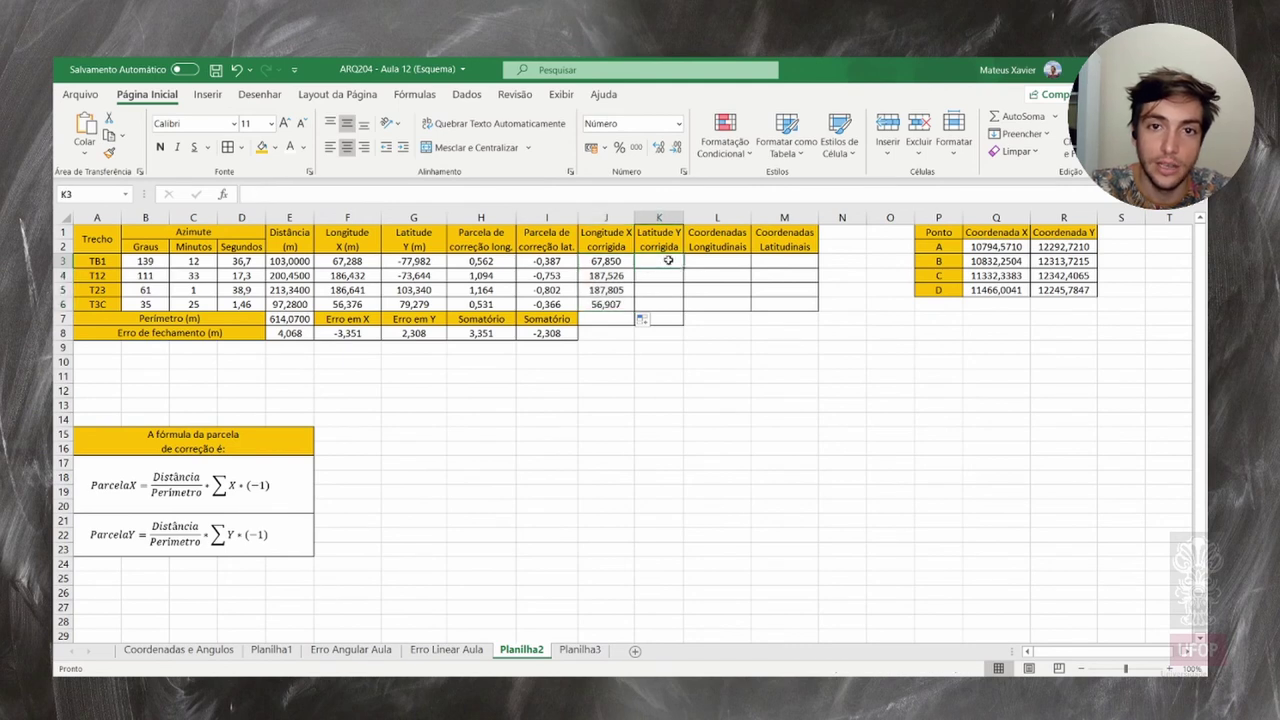
{"action": "type", "text": "="}
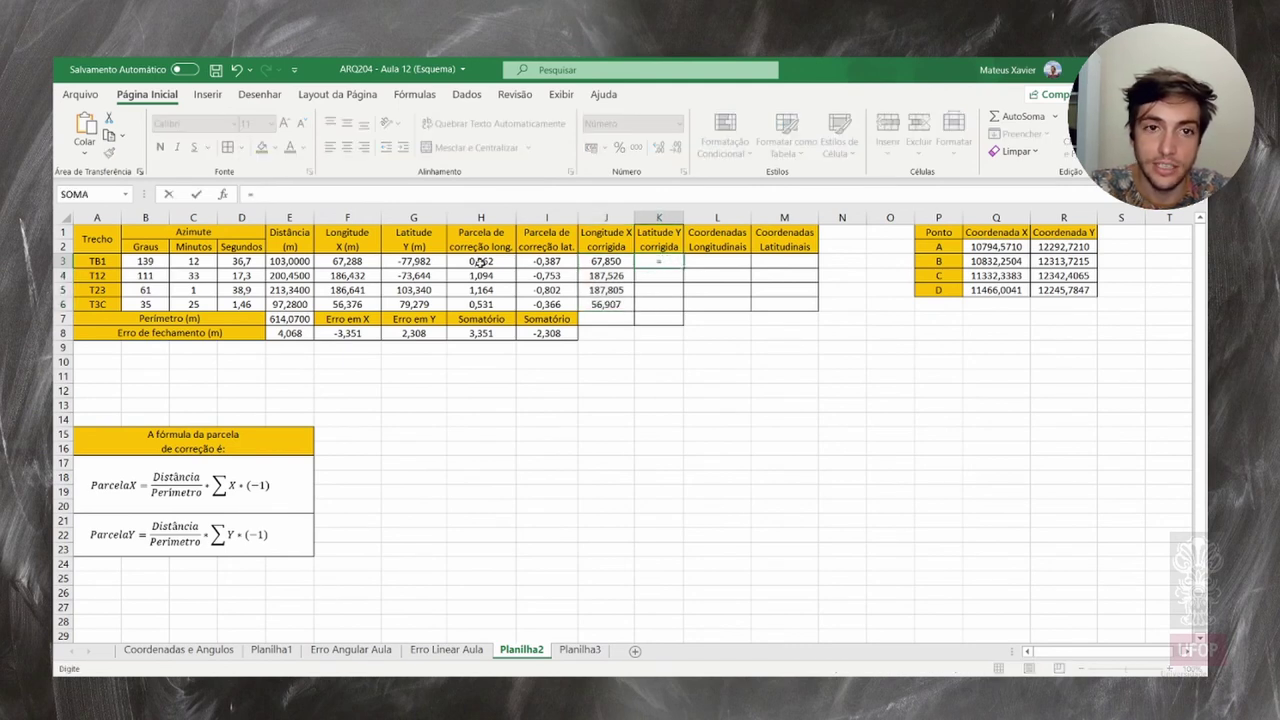
{"action": "left_click", "coordinate": [425, 263]}
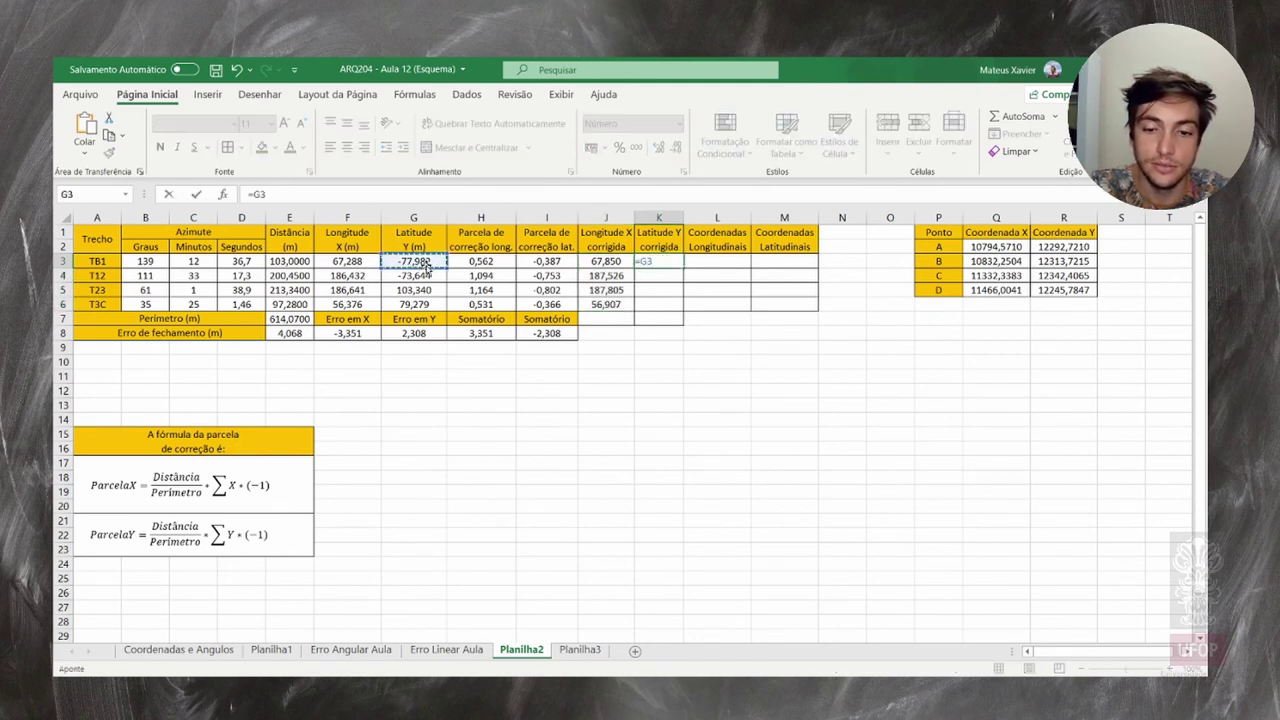
{"action": "type", "text": "+"}
{"action": "left_click", "coordinate": [546, 261]}
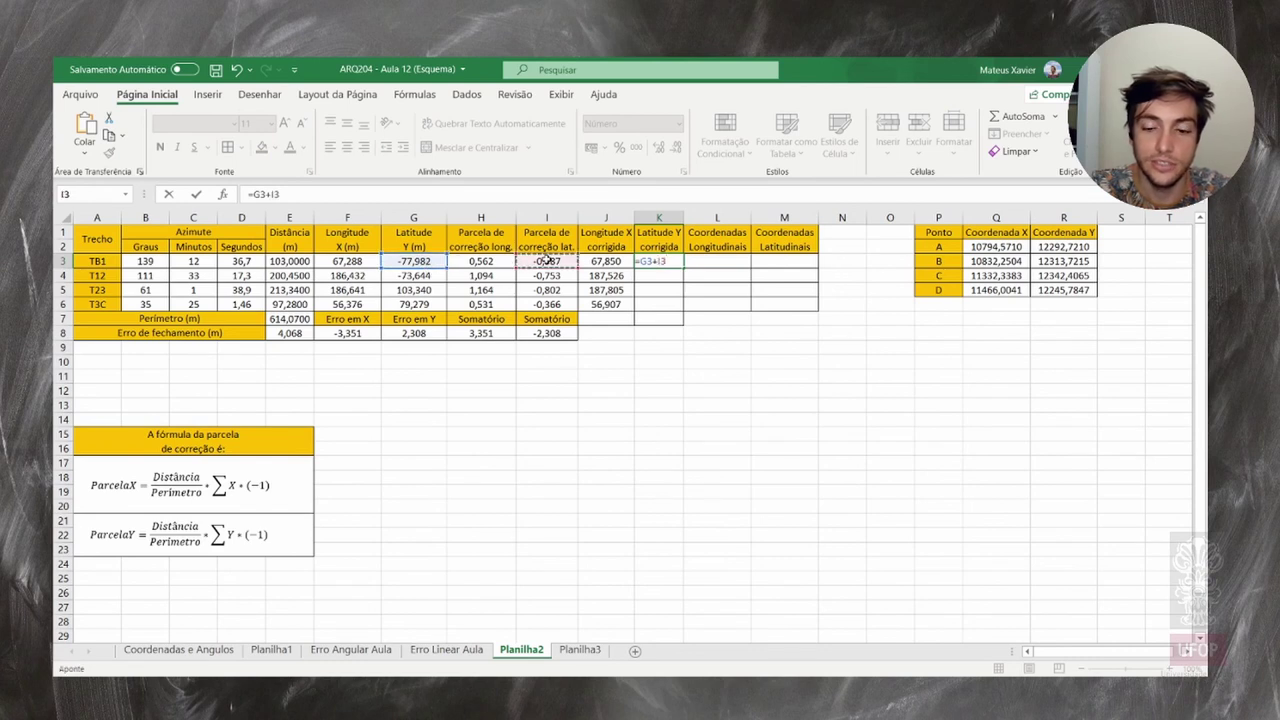
{"action": "key", "text": "Return"}
{"action": "left_click", "coordinate": [670, 262]}
{"action": "left_click_drag", "start_coordinate": [686, 268], "coordinate": [682, 310]}
{"action": "left_click", "coordinate": [656, 348]}
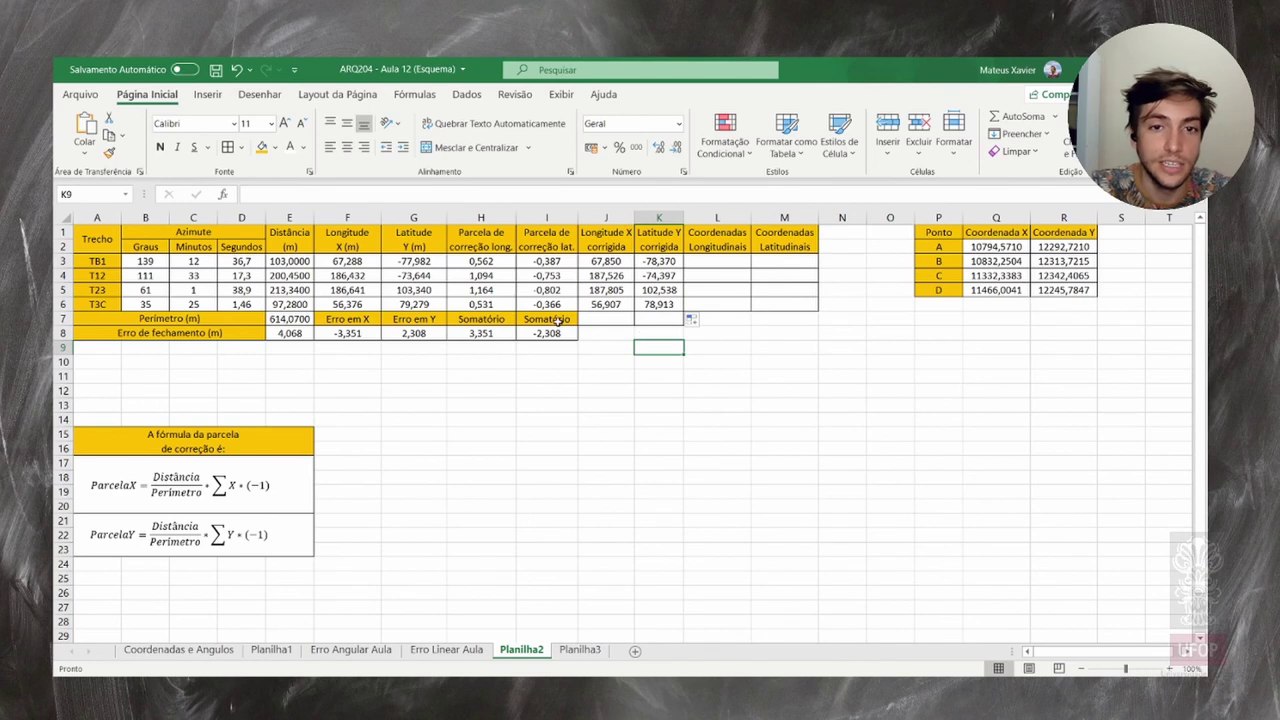
Copy the Somatório headings from H7:I7 into J7:K7 beneath the corrected longitude and latitude columns
{"action": "left_click_drag", "start_coordinate": [557, 318], "coordinate": [484, 320]}
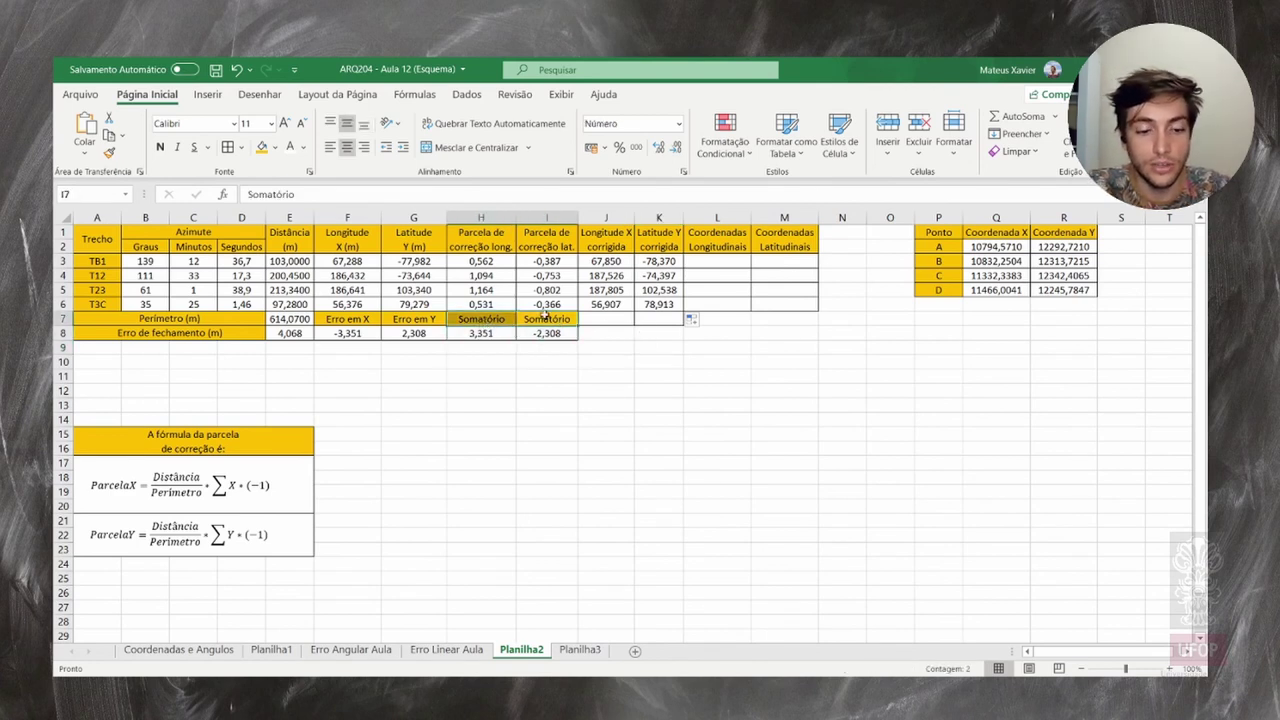
{"action": "key", "text": "ctrl+c"}
{"action": "left_click", "coordinate": [602, 318]}
{"action": "key", "text": "ctrl+v"}
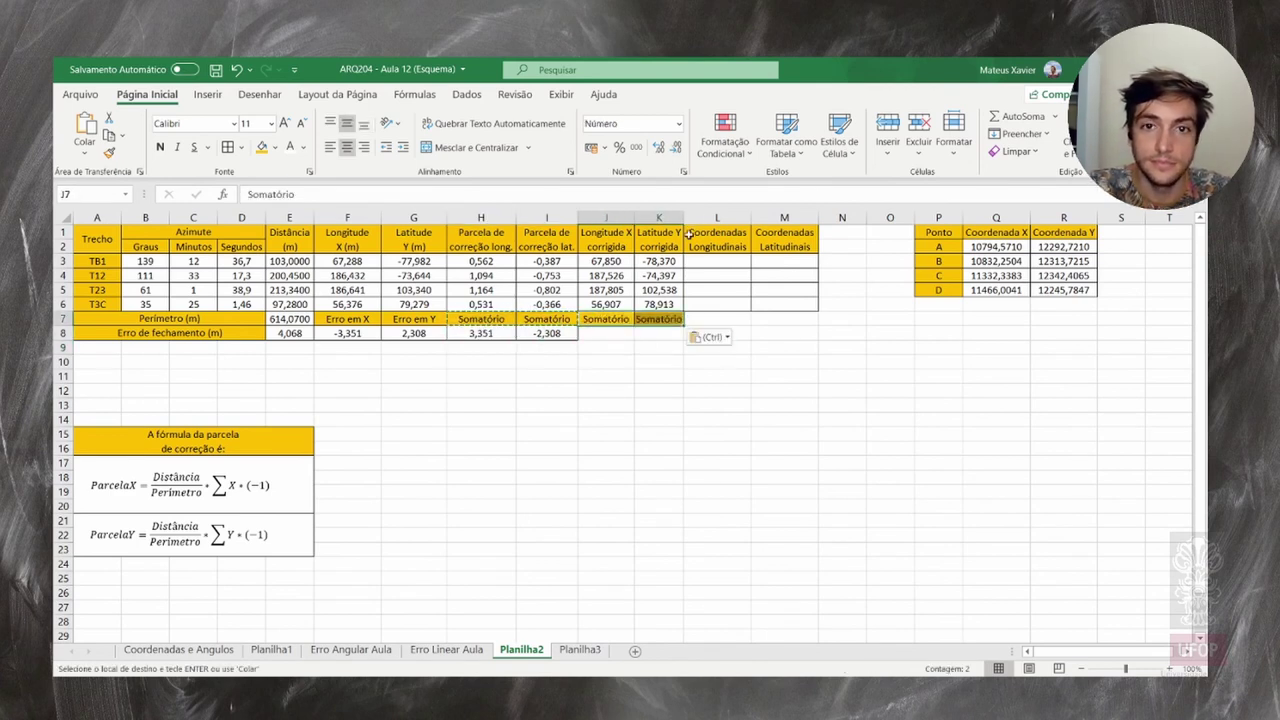
Widen column K to fit its Somatório heading and extend the table borders to the empty sum cells J8:K8
{"action": "left_click", "coordinate": [786, 404]}
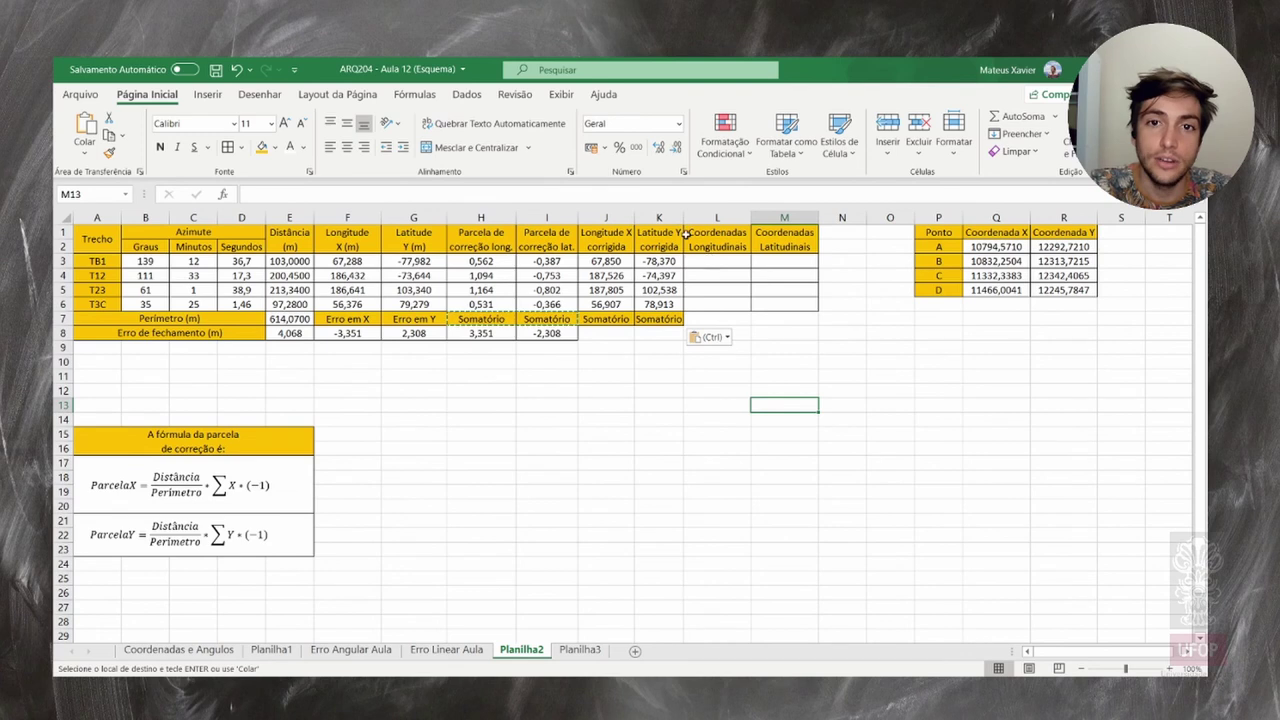
{"action": "left_click", "coordinate": [605, 333]}
{"action": "left_click_drag", "start_coordinate": [547, 333], "coordinate": [660, 333]}
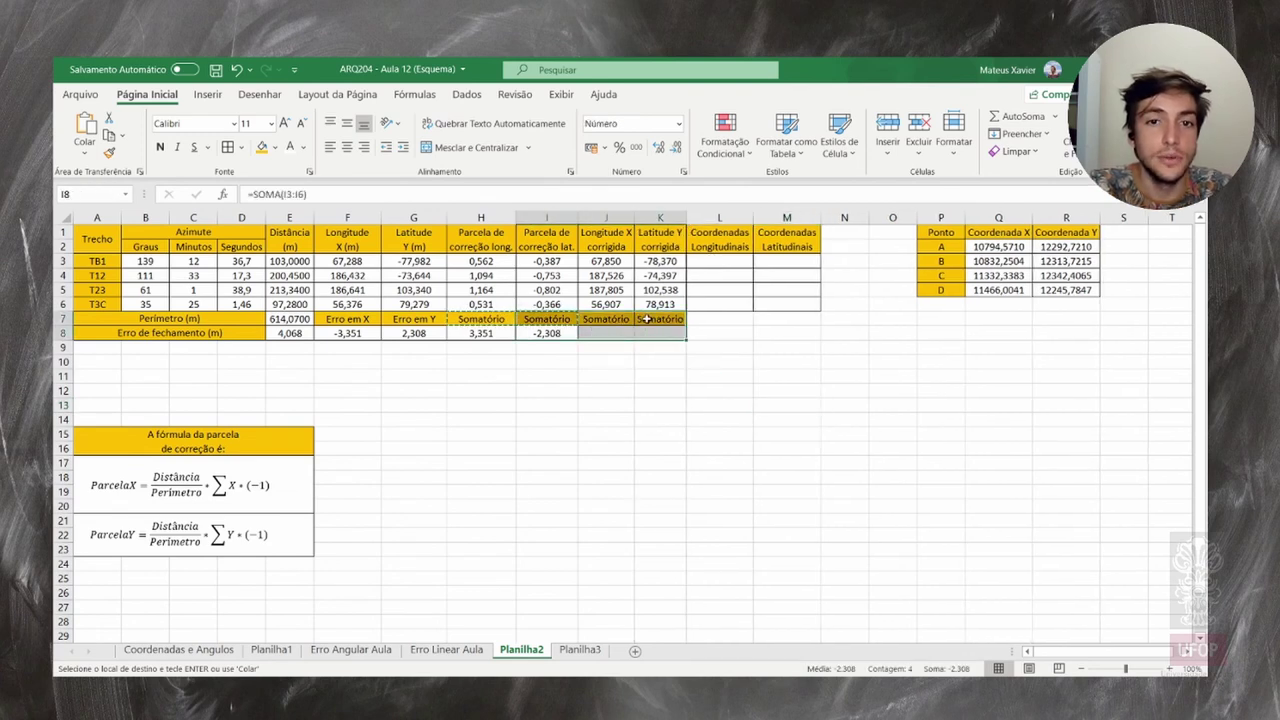
{"action": "key", "text": "Escape"}
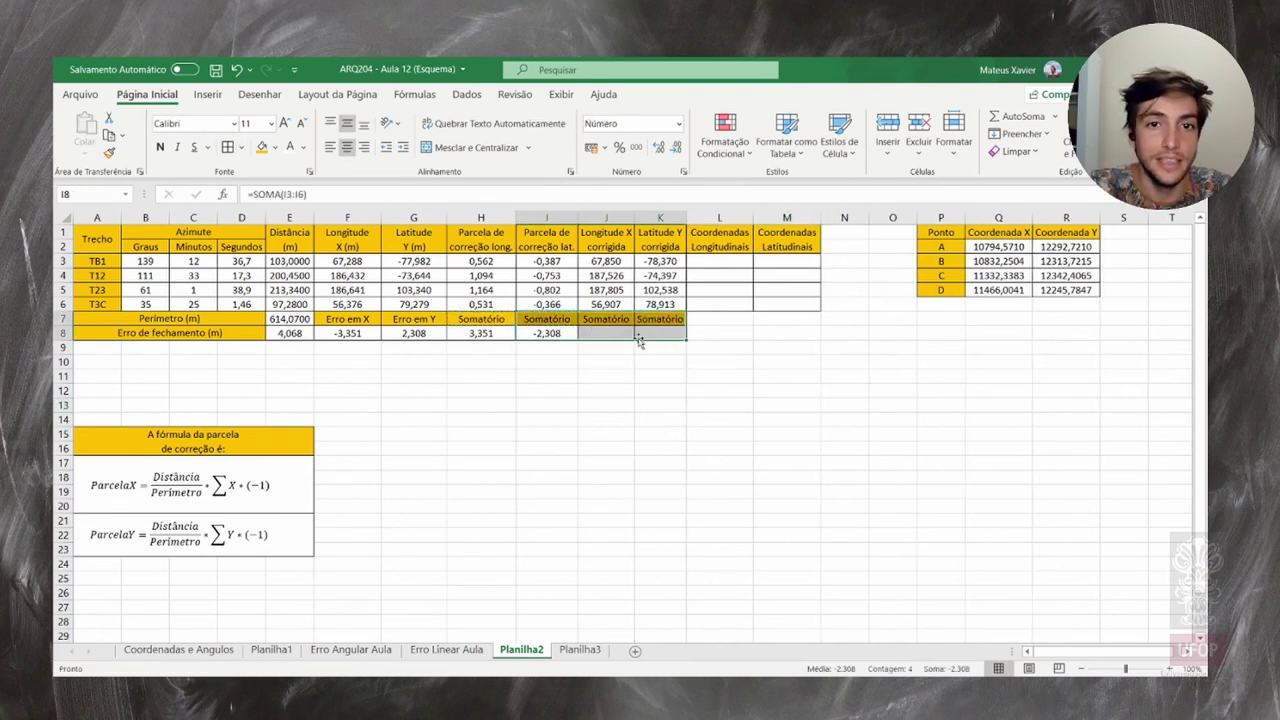
{"action": "left_click", "coordinate": [638, 343]}
Sum the corrected longitudes J3:J6 in J8 with the SOMA function
{"action": "left_click", "coordinate": [625, 337]}
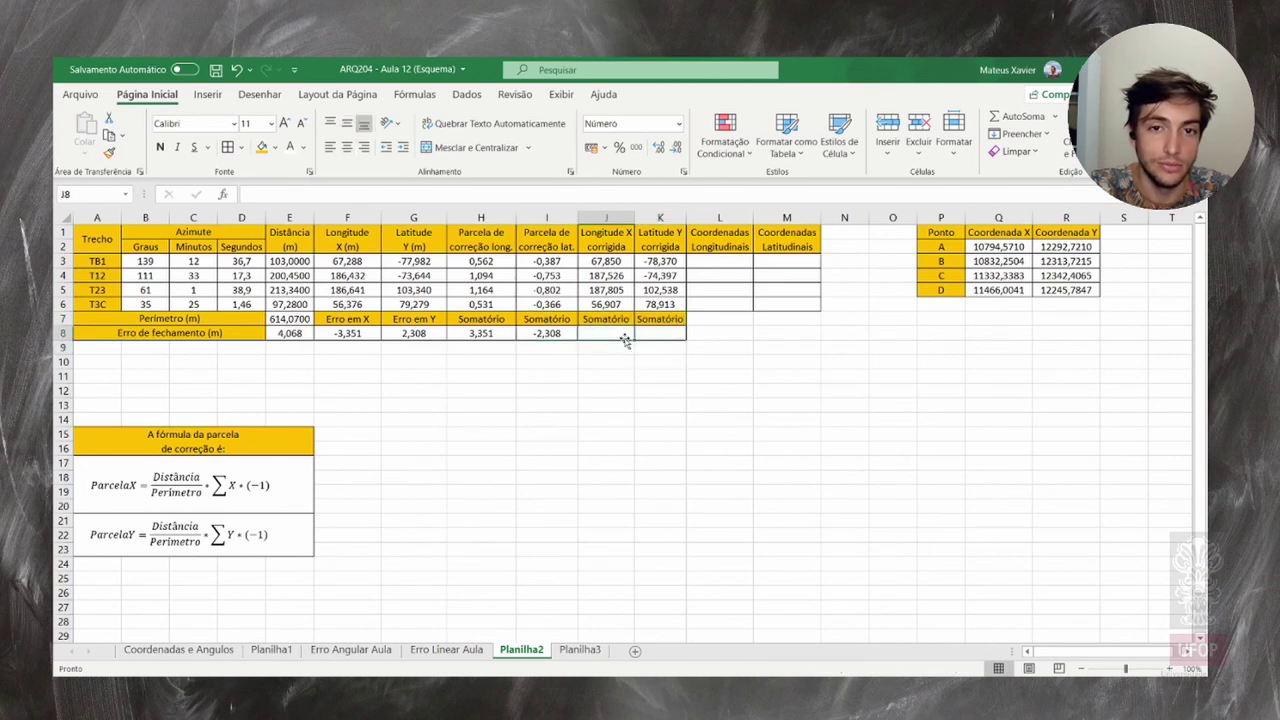
{"action": "type", "text": "=so"}
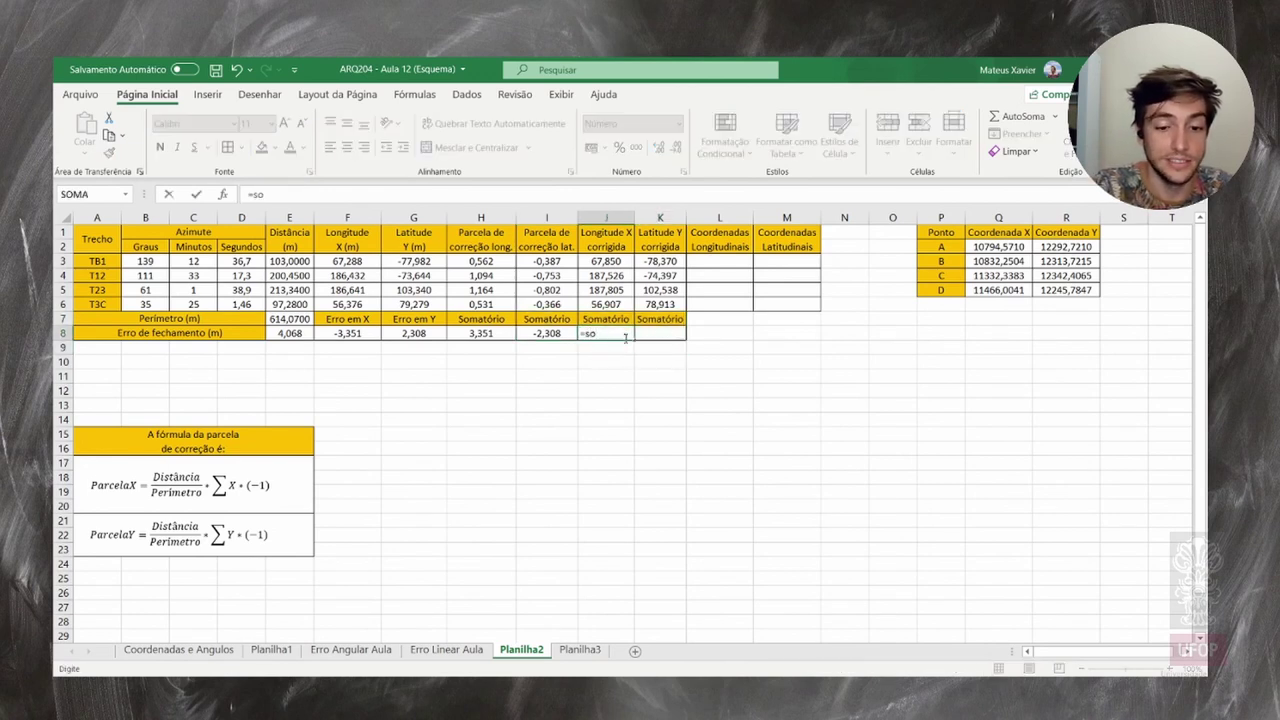
{"action": "type", "text": "ma("}
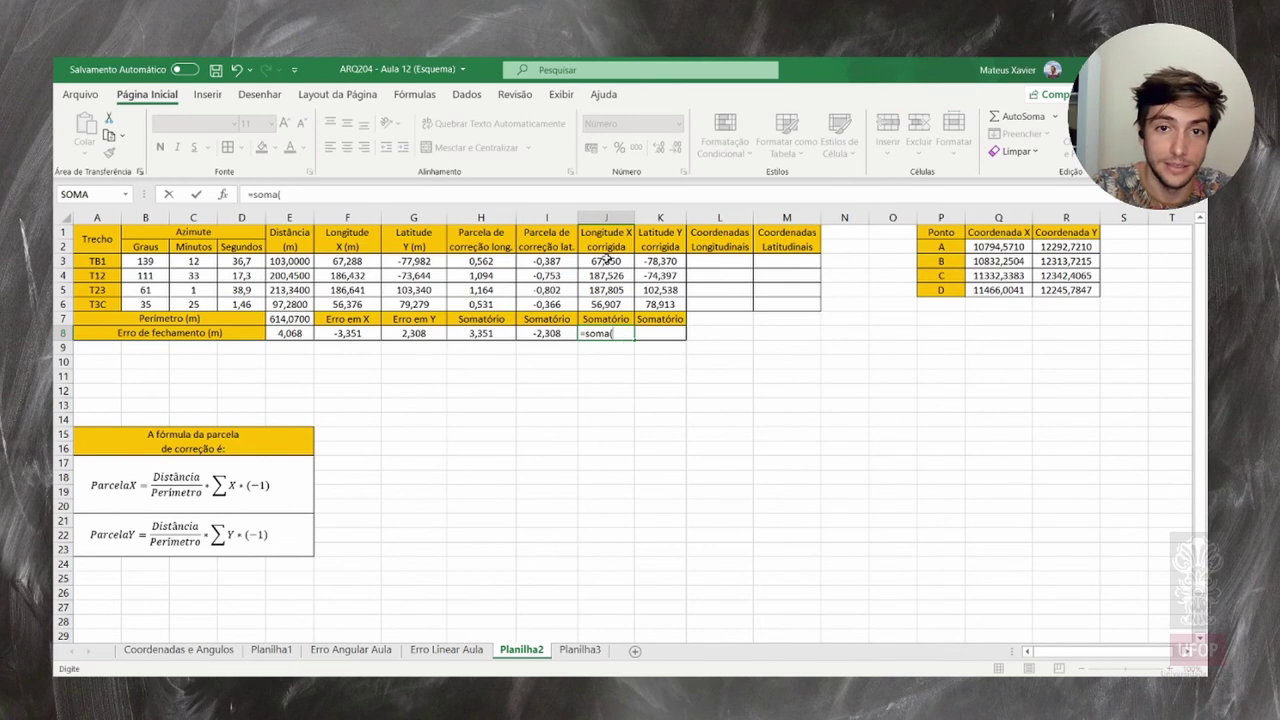
{"action": "left_click_drag", "start_coordinate": [605, 260], "coordinate": [605, 304]}
{"action": "key", "text": "Return"}
Sum the corrected latitudes K3:K6 in K8 with the SOMA function and centre J8:K8
{"action": "left_click", "coordinate": [657, 337]}
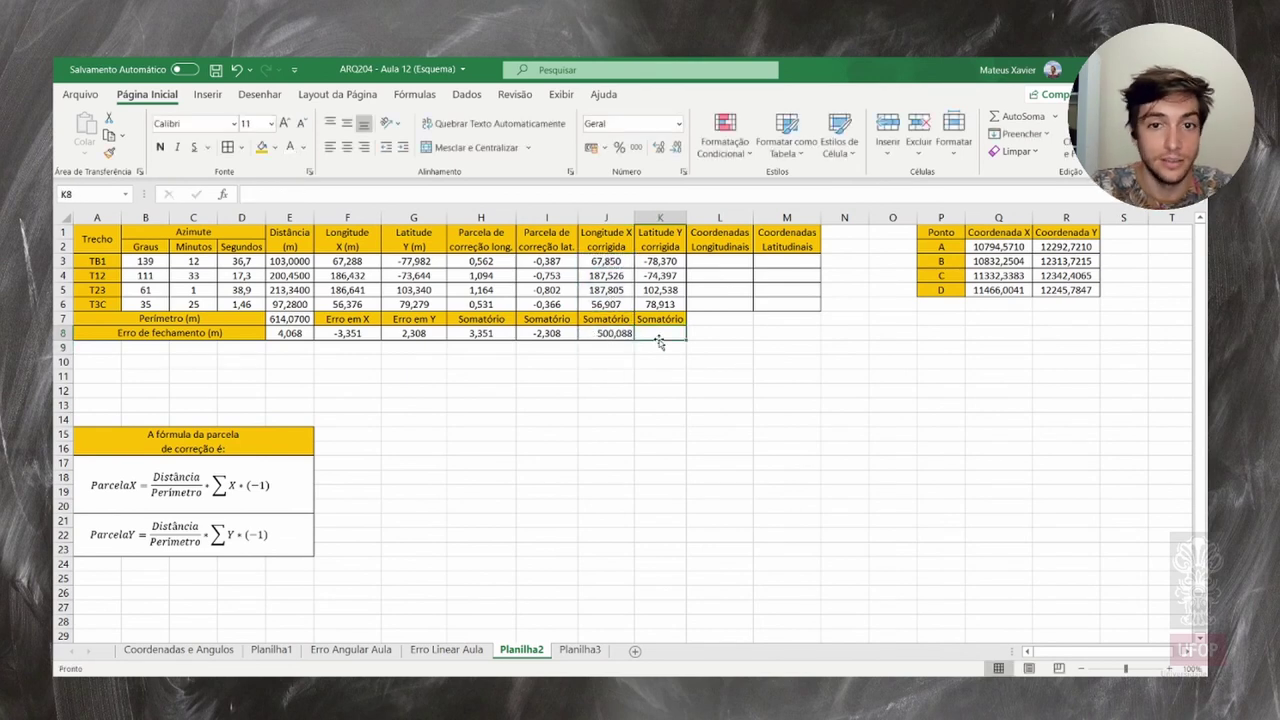
{"action": "type", "text": "=soma"}
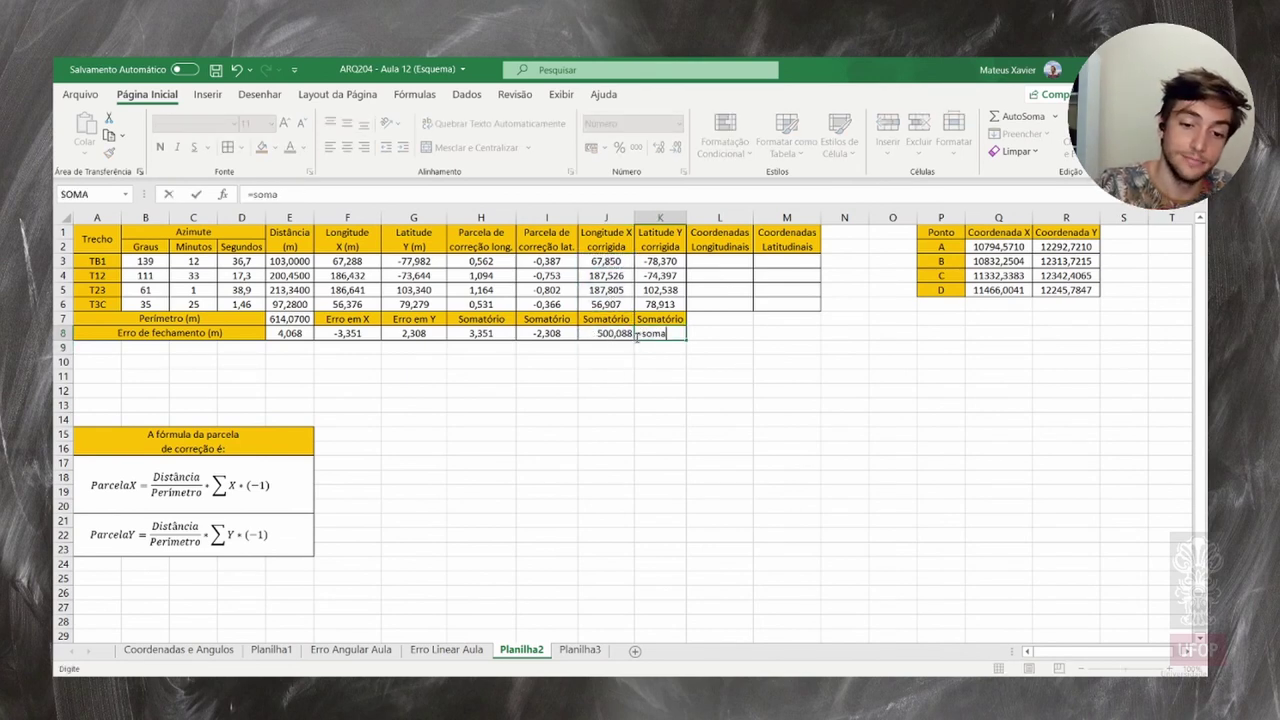
{"action": "type", "text": "("}
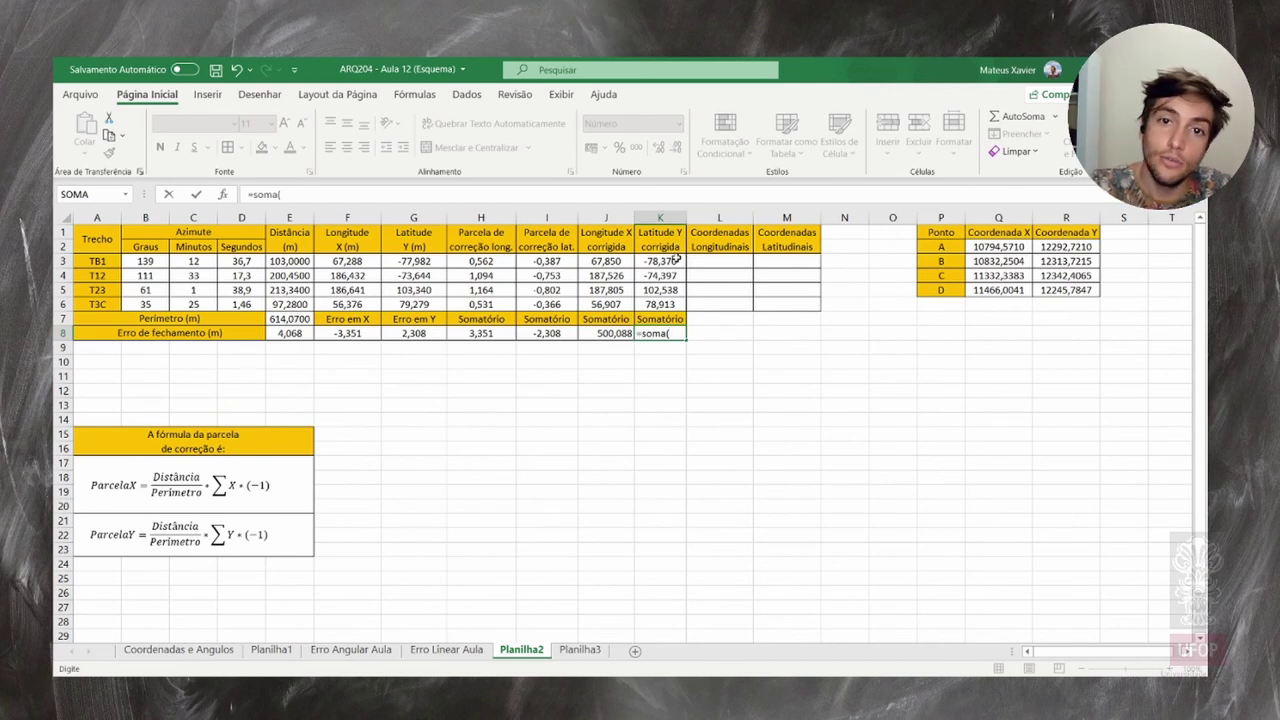
{"action": "left_click_drag", "start_coordinate": [673, 257], "coordinate": [606, 333]}
{"action": "key", "text": "Return"}
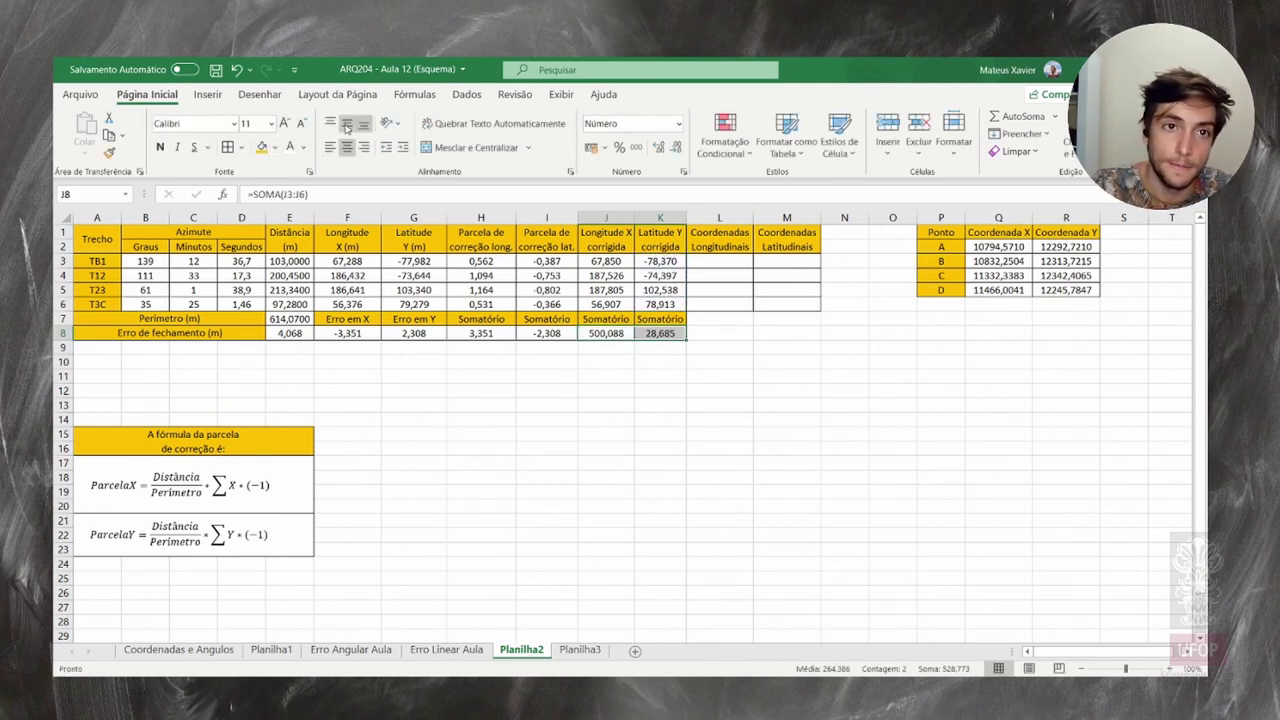
{"action": "left_click", "coordinate": [641, 403]}
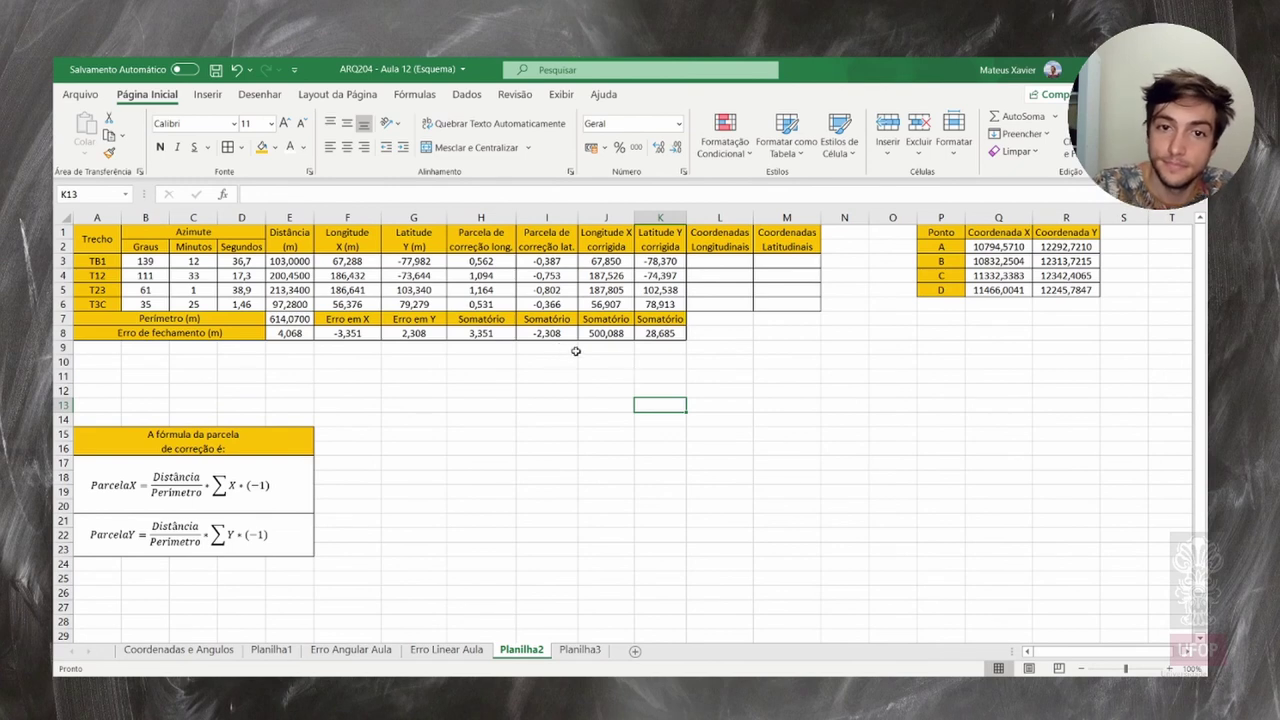
Give J9 the table's gold fill and enter the label XB-XC in it
{"action": "left_click", "coordinate": [598, 348]}
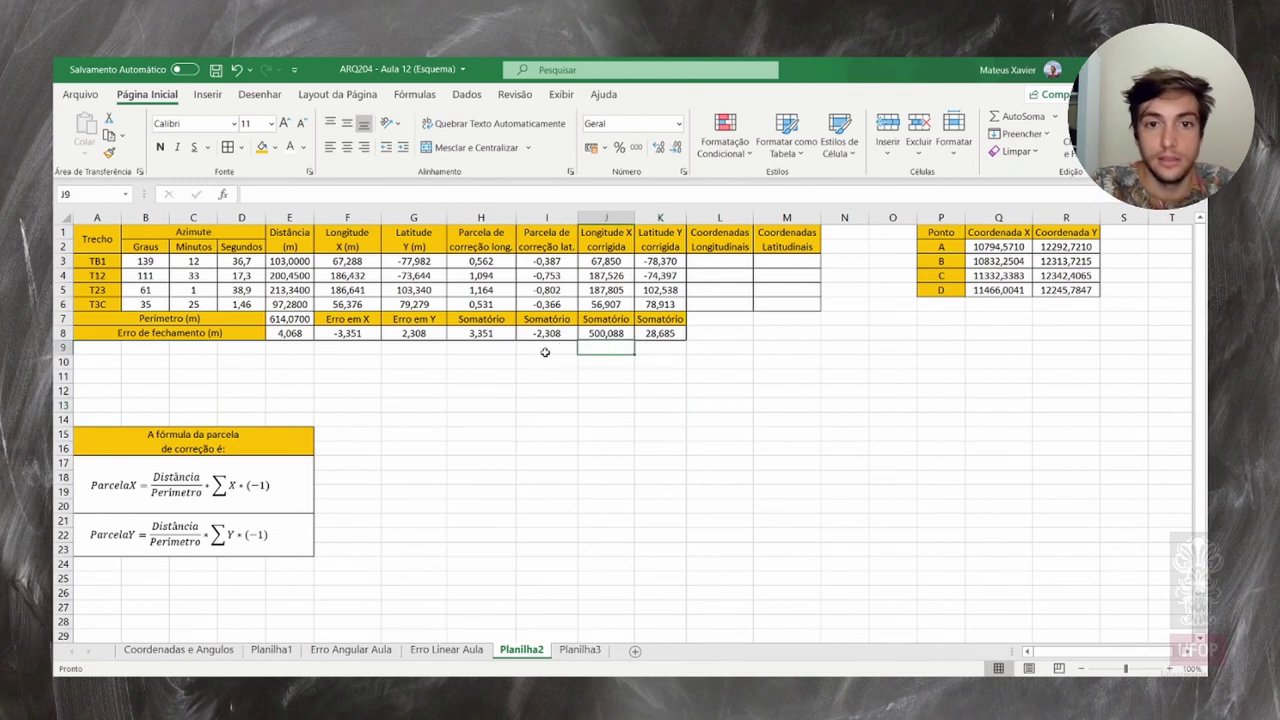
{"action": "left_click", "coordinate": [262, 147]}
{"action": "type", "text": "c"}
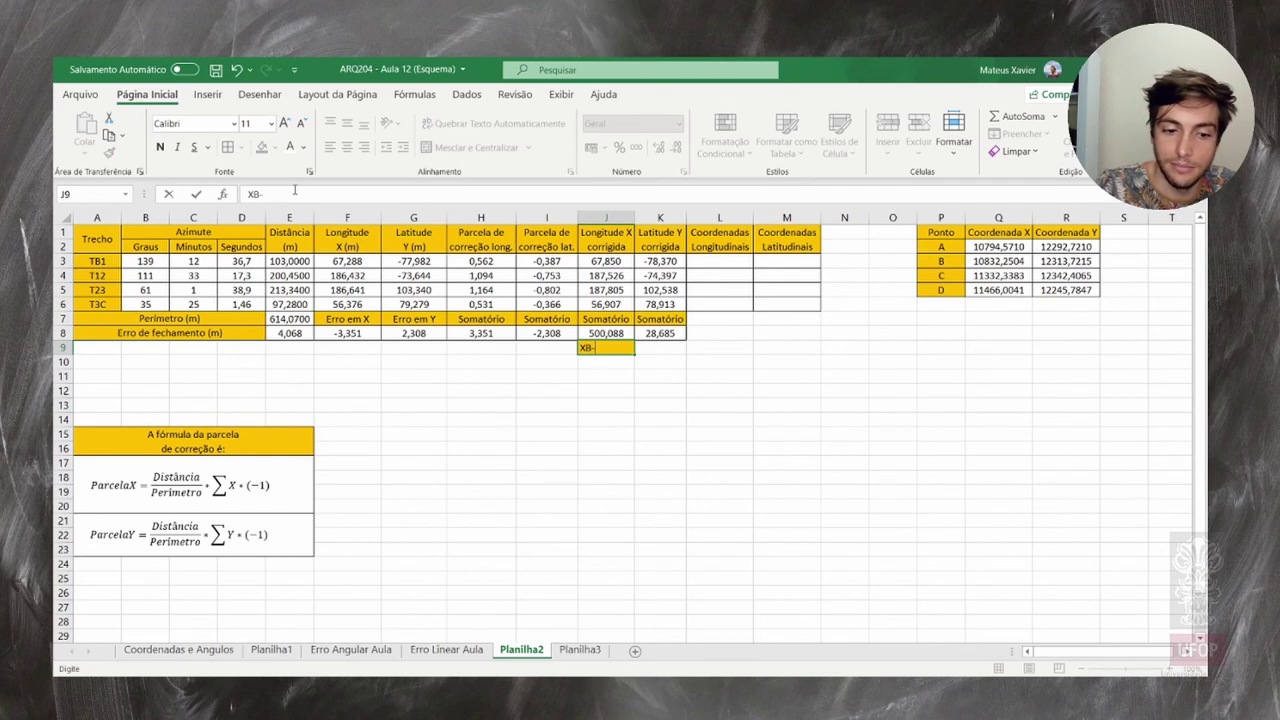
{"action": "key", "text": "Tab"}
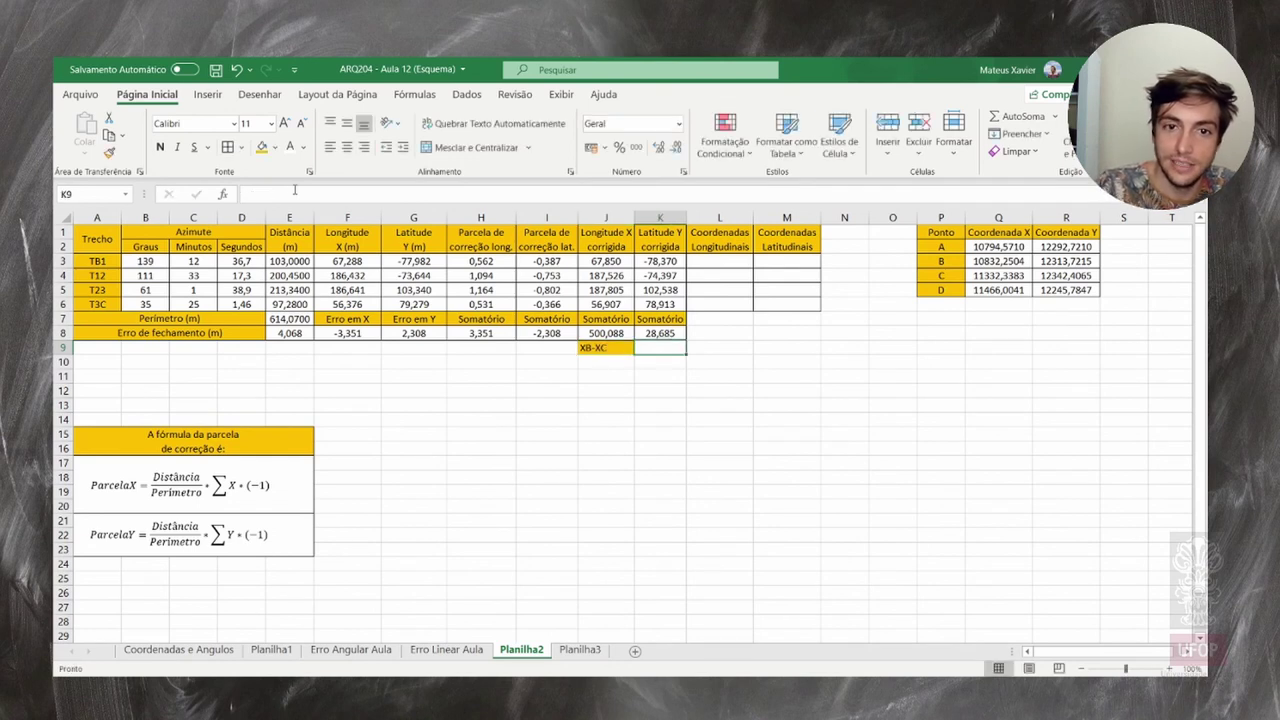
Replace the label in J9 with XC-XB and enter YC-YB in K9
{"action": "type", "text": "YB"}
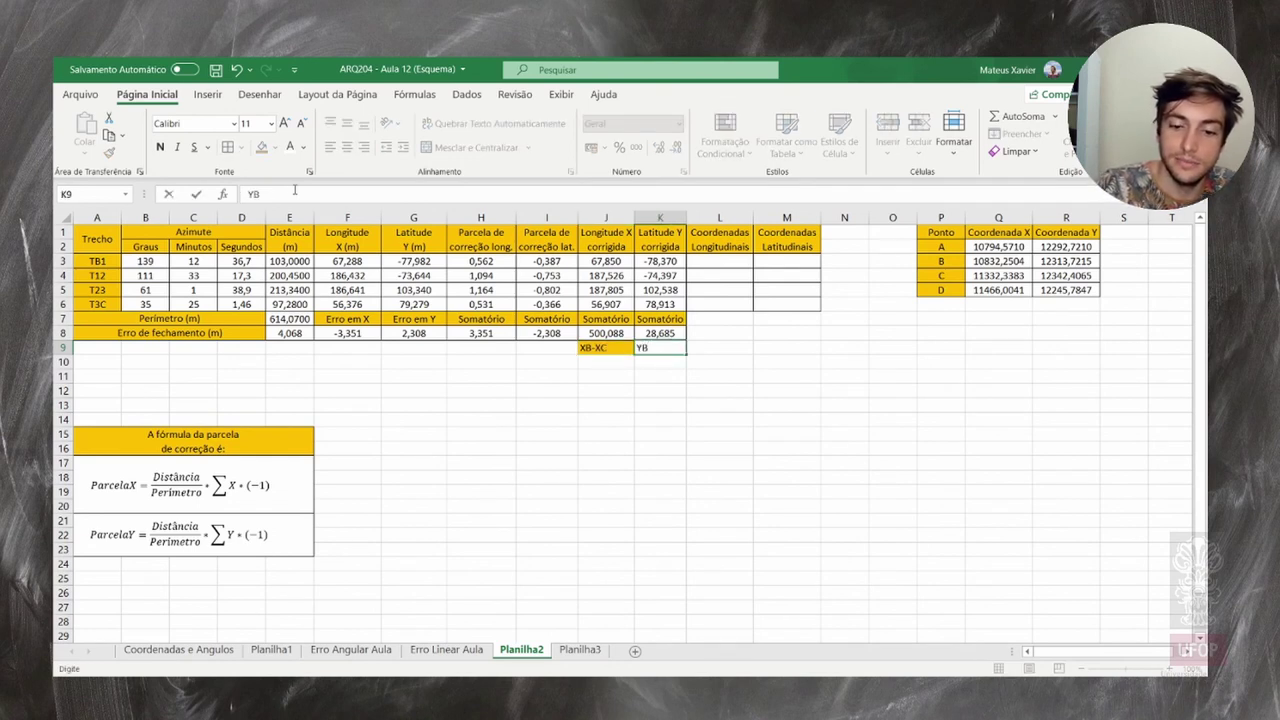
{"action": "key", "text": "Left"}
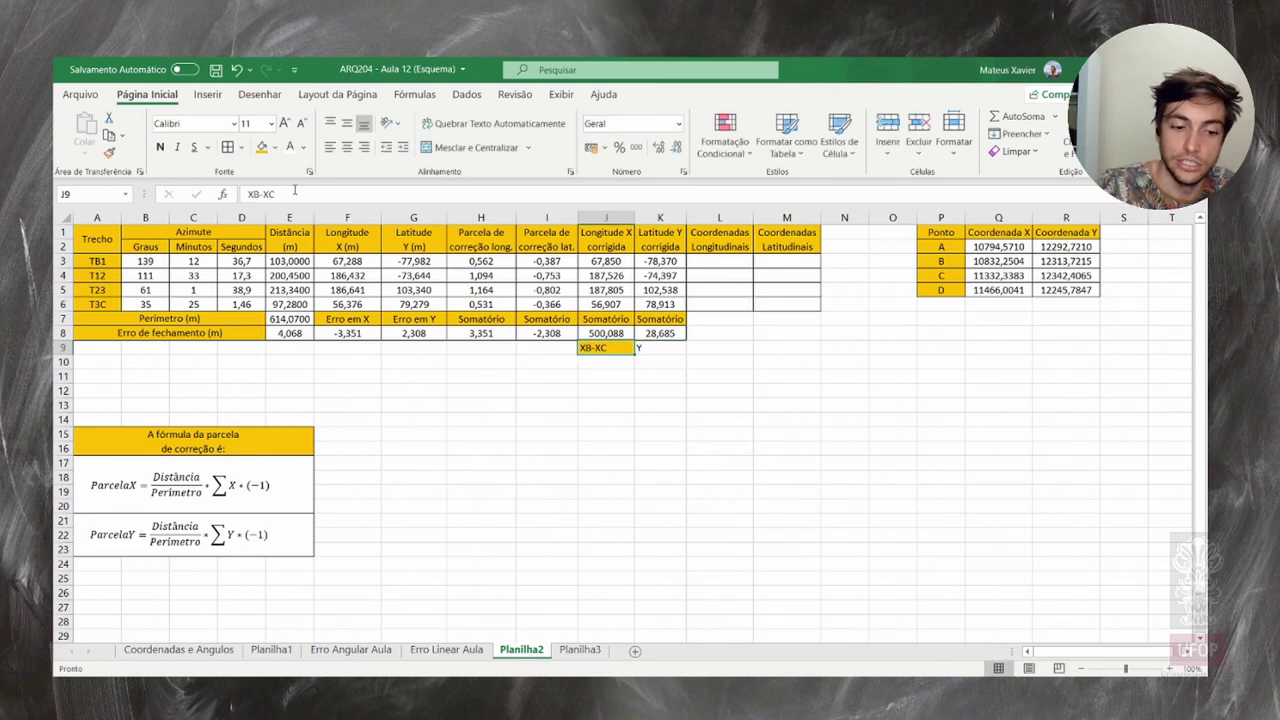
{"action": "type", "text": "XC-X"}
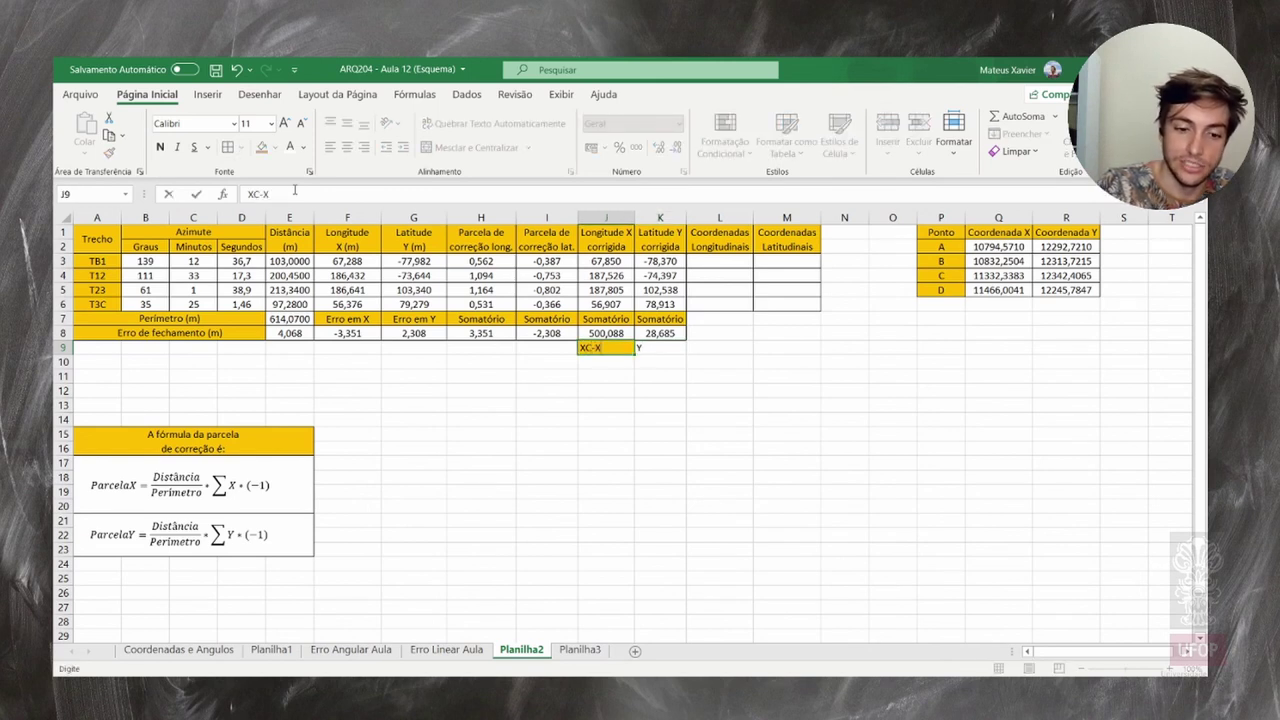
{"action": "type", "text": "B"}
{"action": "key", "text": "Right"}
{"action": "type", "text": "U"}
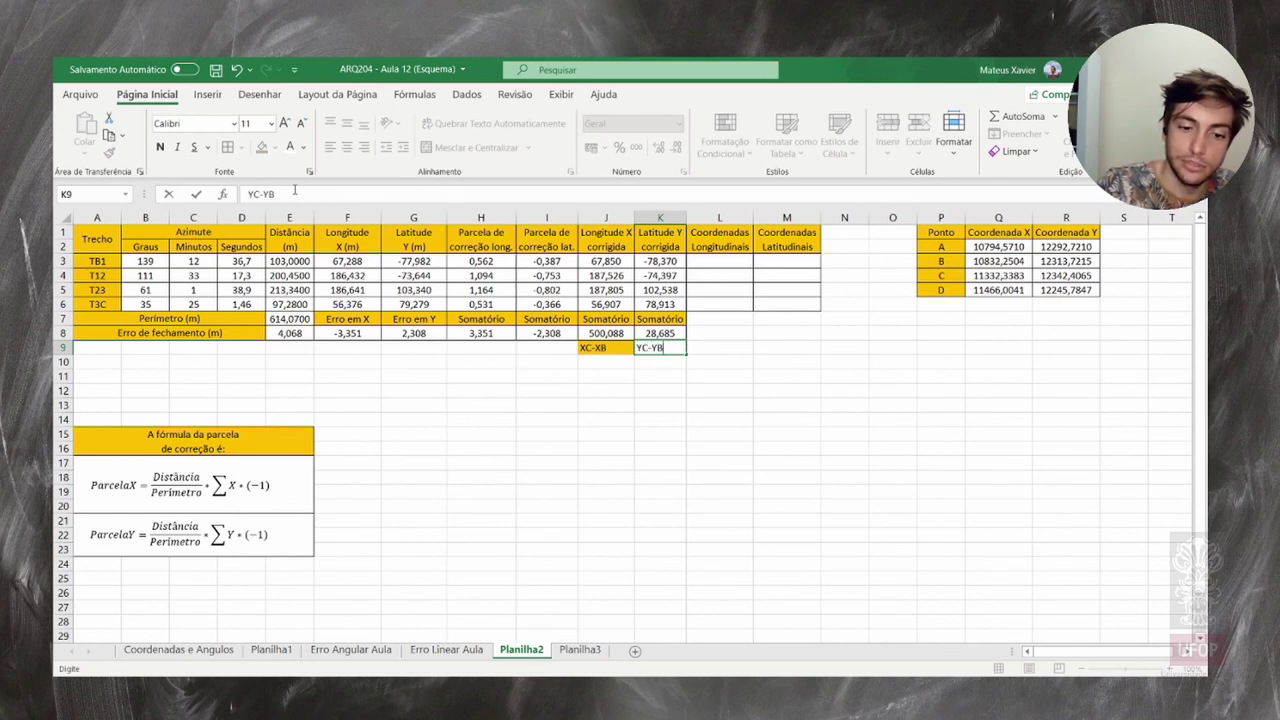
{"action": "key", "text": "Right"}
Apply the gold fill to both difference labels in J9:K9 and centre them
{"action": "left_click_drag", "start_coordinate": [612, 348], "coordinate": [648, 348]}
{"action": "left_click", "coordinate": [261, 147]}
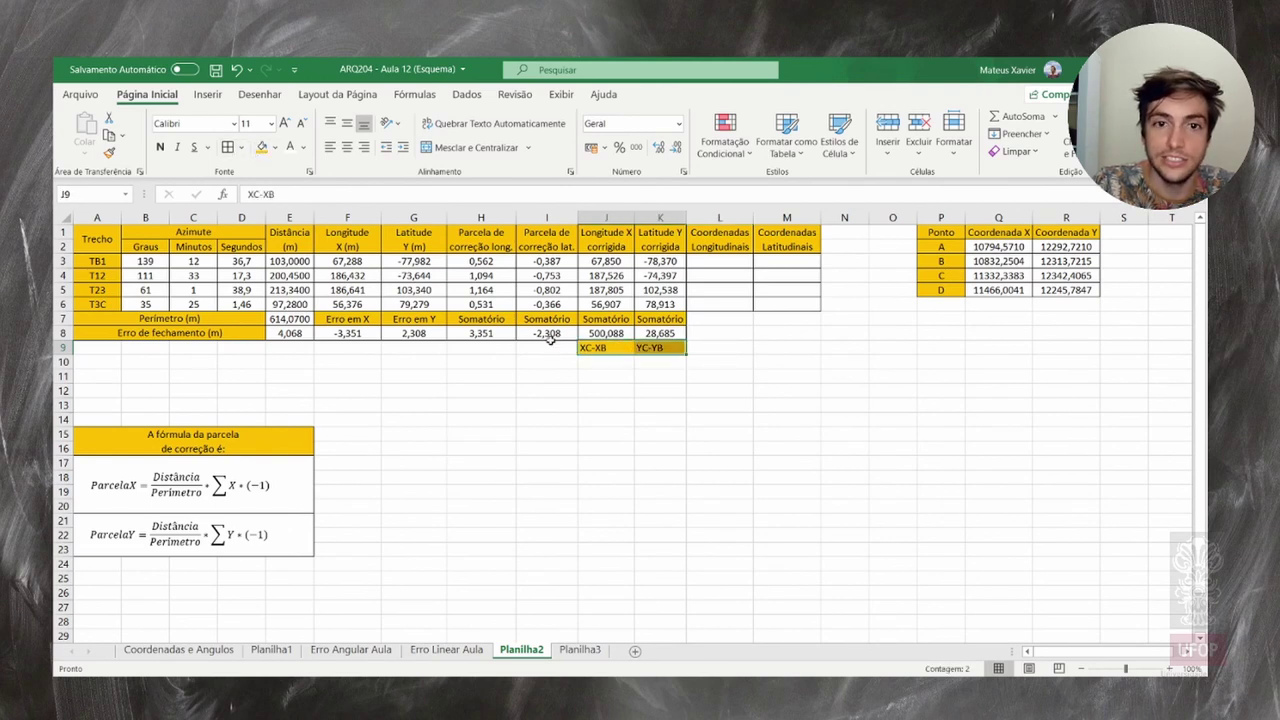
{"action": "left_click", "coordinate": [600, 334]}
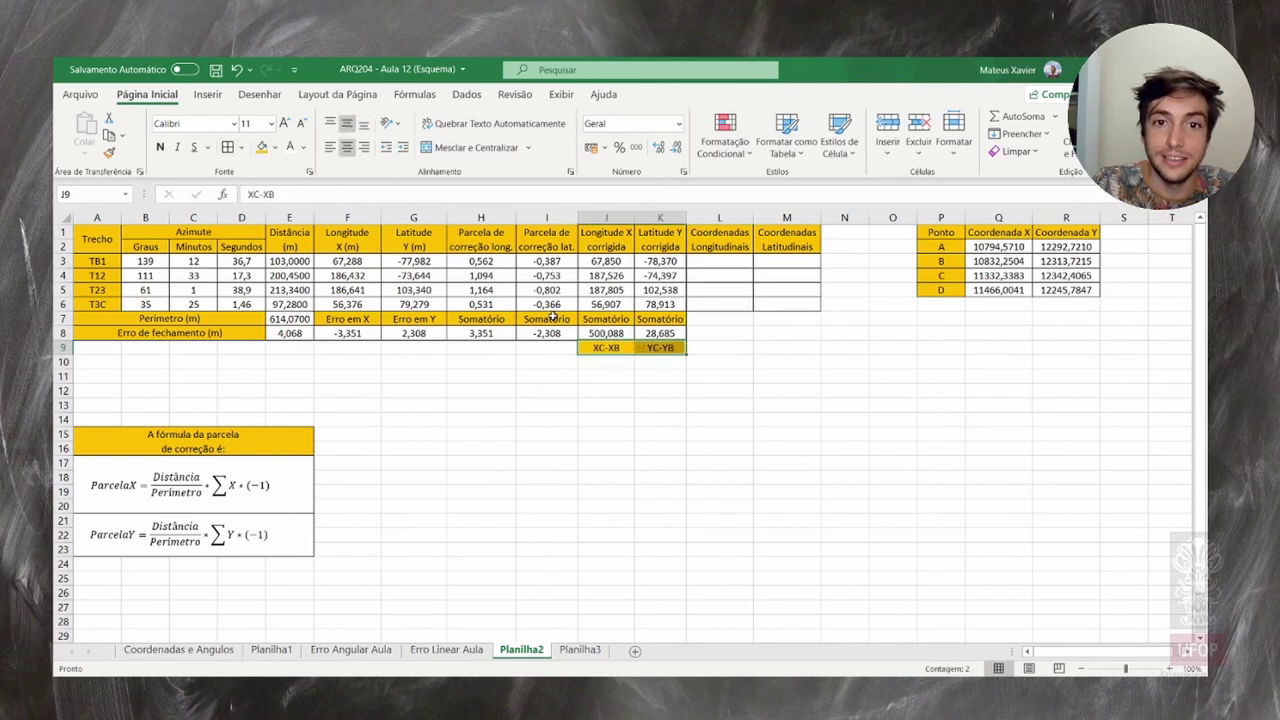
Apply borders to the sum and difference cells J8:K10
{"action": "key", "text": "shift+Right"}
{"action": "left_click_drag", "start_coordinate": [588, 334], "coordinate": [658, 362]}
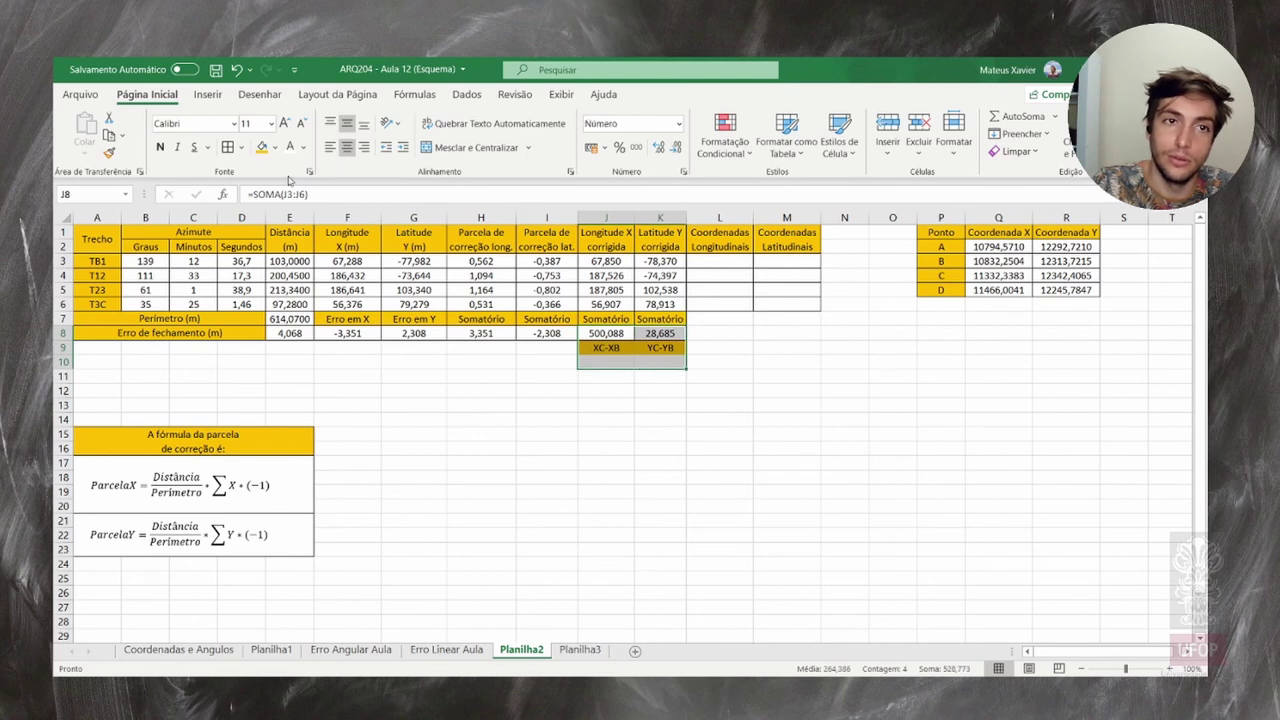
{"action": "left_click", "coordinate": [228, 148]}
{"action": "left_click", "coordinate": [606, 262]}
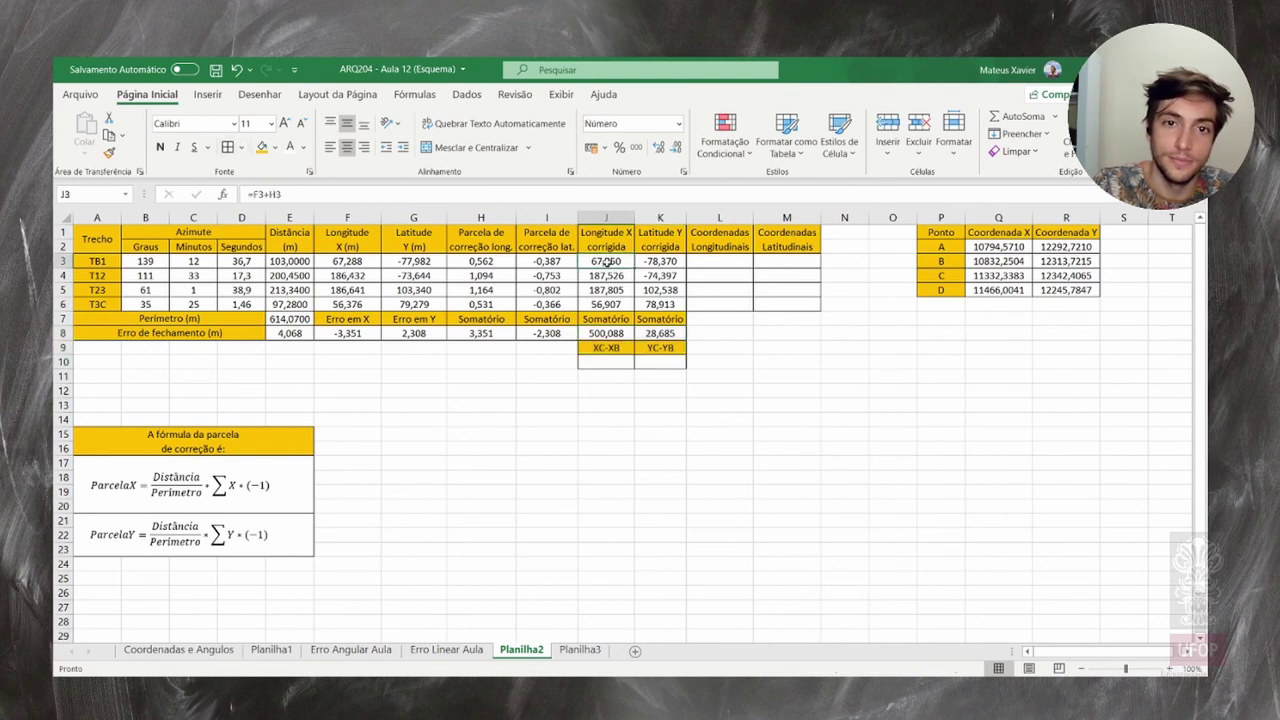
Calculate the XC-XB difference in J10 with the formula =Q4-Q3
{"action": "left_click", "coordinate": [618, 361]}
{"action": "type", "text": "="}
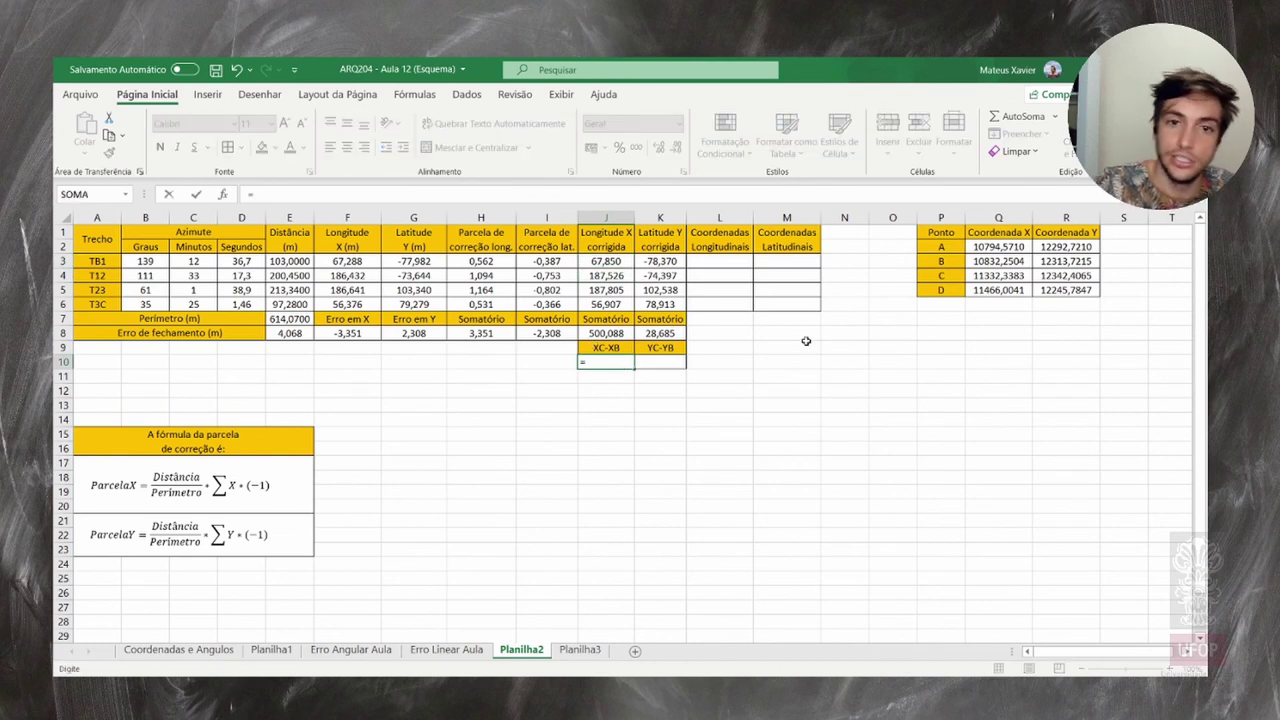
{"action": "left_click", "coordinate": [983, 276]}
{"action": "type", "text": "-"}
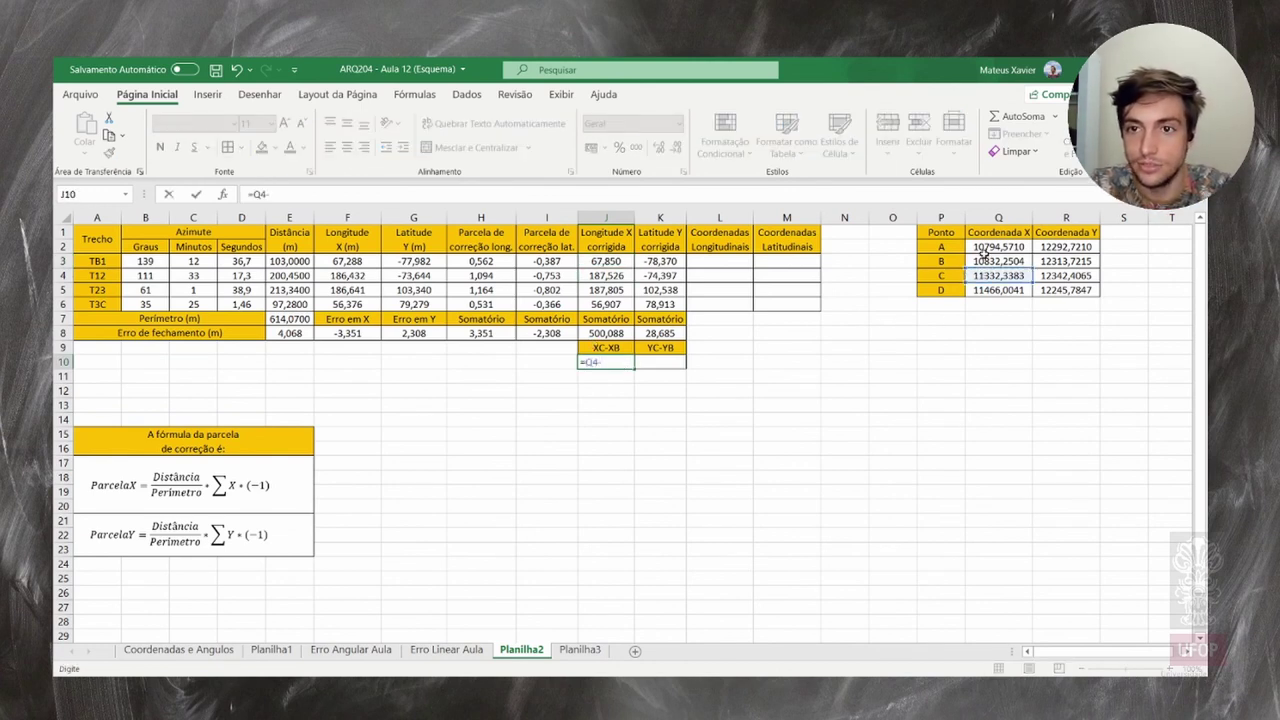
{"action": "left_click", "coordinate": [990, 261]}
{"action": "key", "text": "Return"}
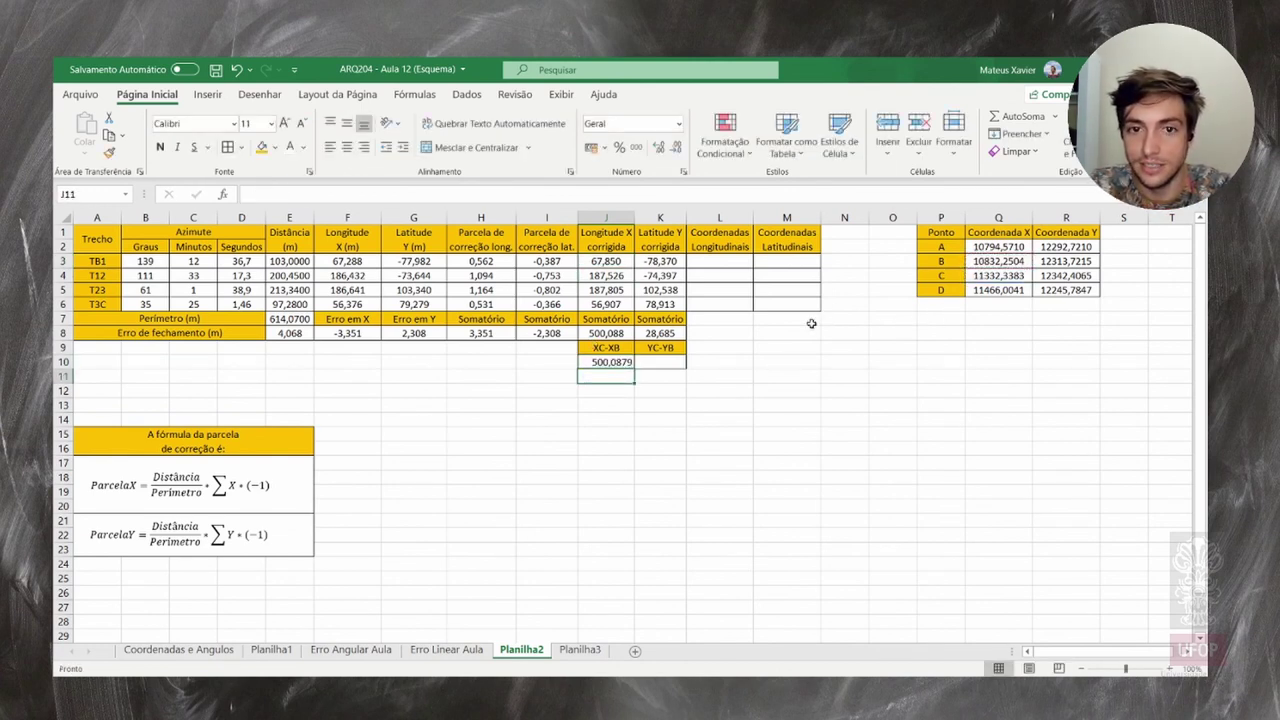
Calculate the YC-YB difference in K10 with =R4-R3 and compare both differences with the sums in J8:K8
{"action": "left_click", "coordinate": [670, 360]}
{"action": "type", "text": "="}
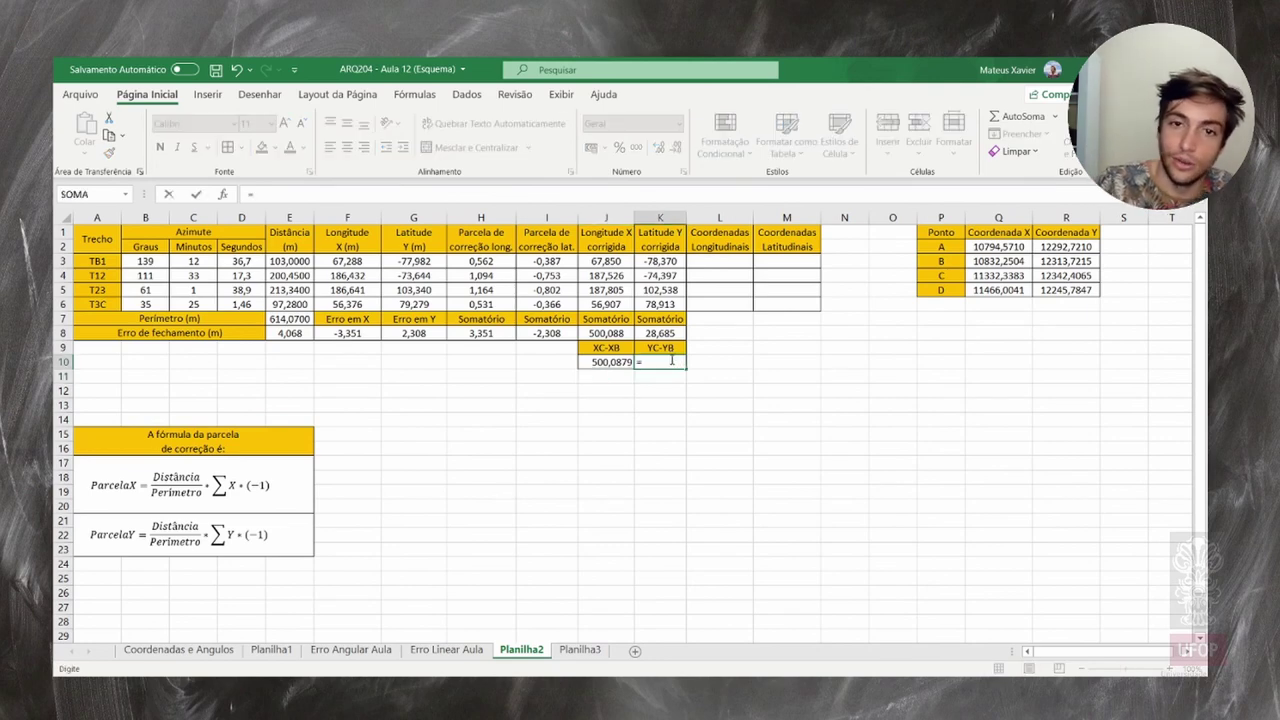
{"action": "left_click", "coordinate": [1068, 276]}
{"action": "type", "text": "-"}
{"action": "left_click", "coordinate": [1068, 261]}
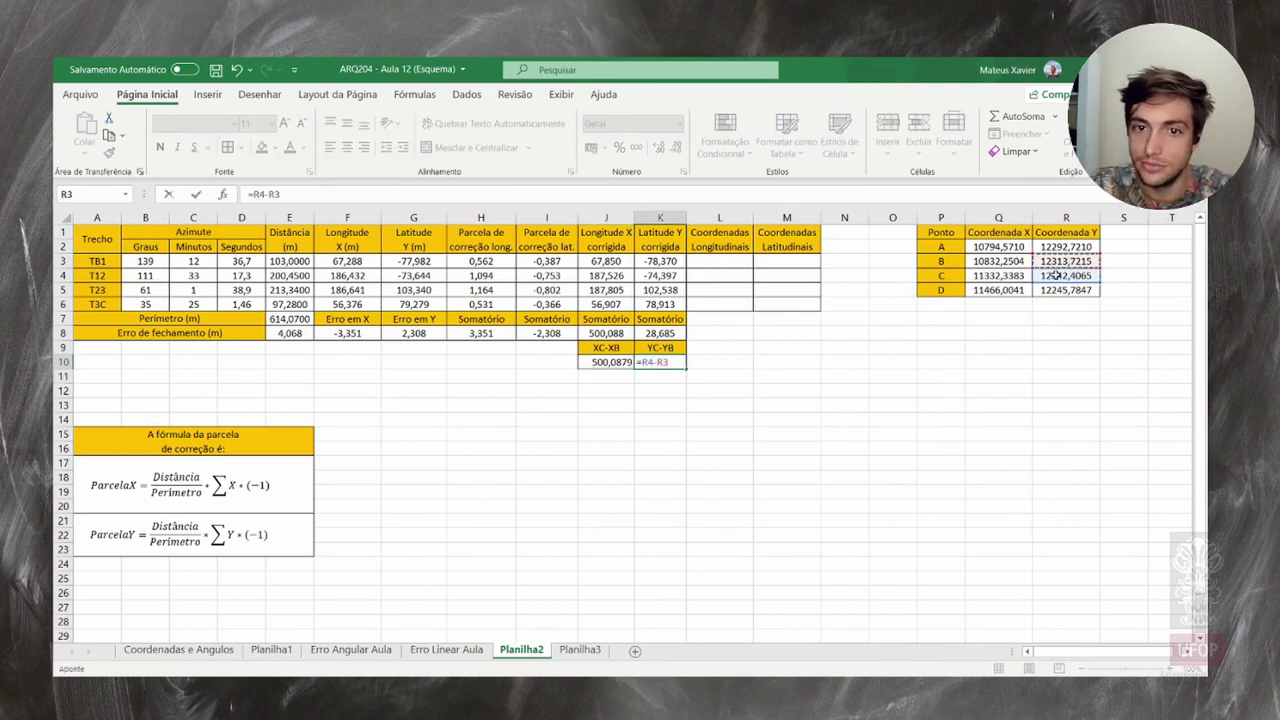
{"action": "key", "text": "Return"}
{"action": "left_click", "coordinate": [840, 375]}
{"action": "left_click", "coordinate": [650, 362]}
{"action": "left_click_drag", "start_coordinate": [650, 362], "coordinate": [605, 333]}
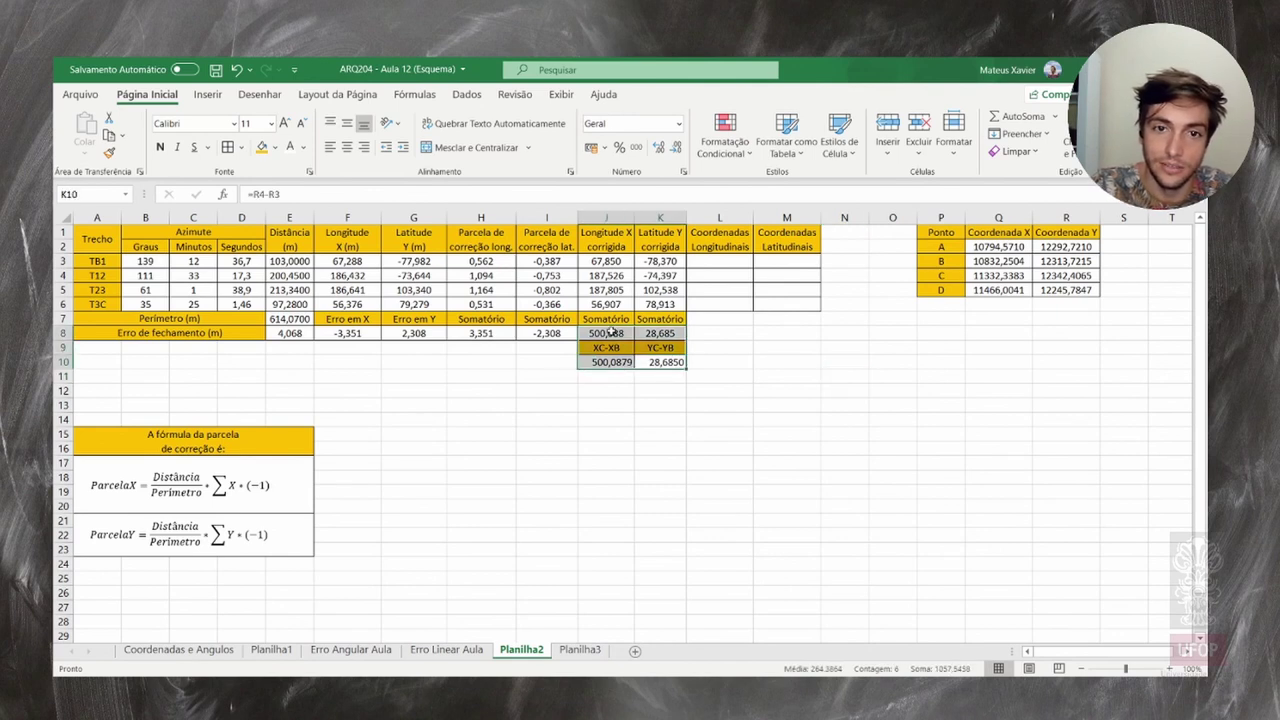
{"action": "left_click", "coordinate": [721, 419]}
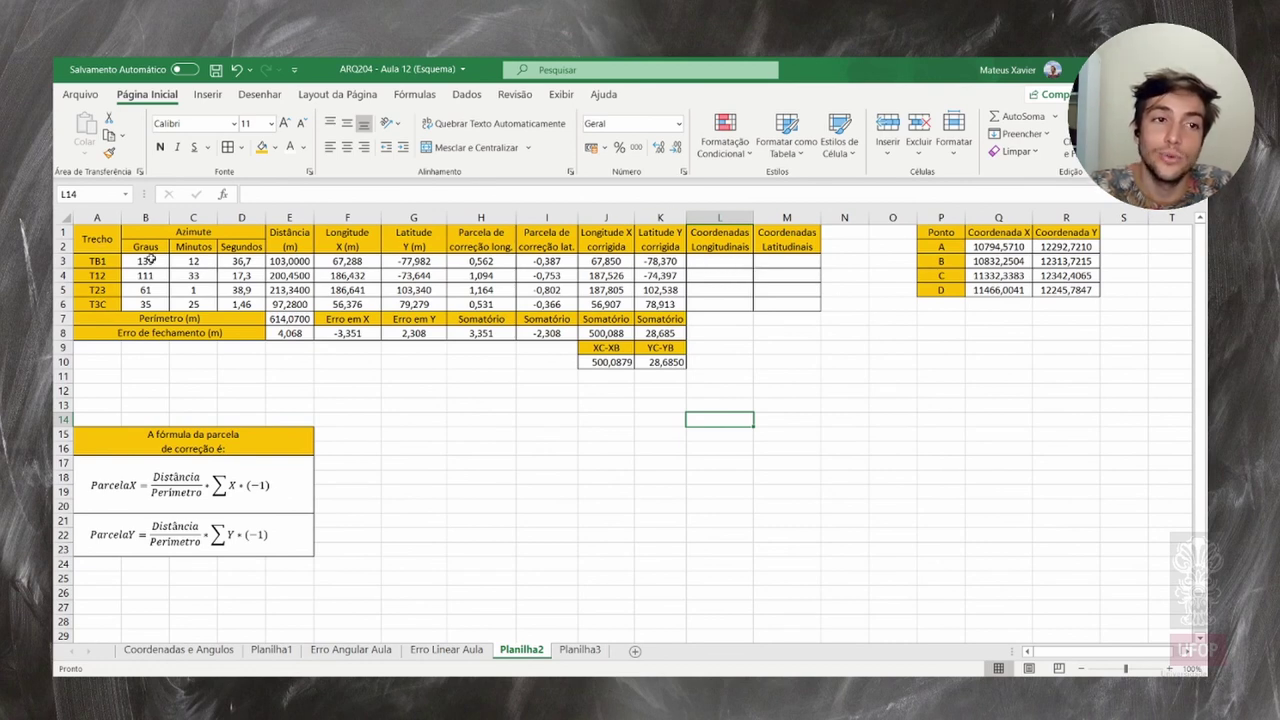
Merge and centre N1:N2 and enter the column header Pontos
{"action": "left_click_drag", "start_coordinate": [858, 232], "coordinate": [850, 246]}
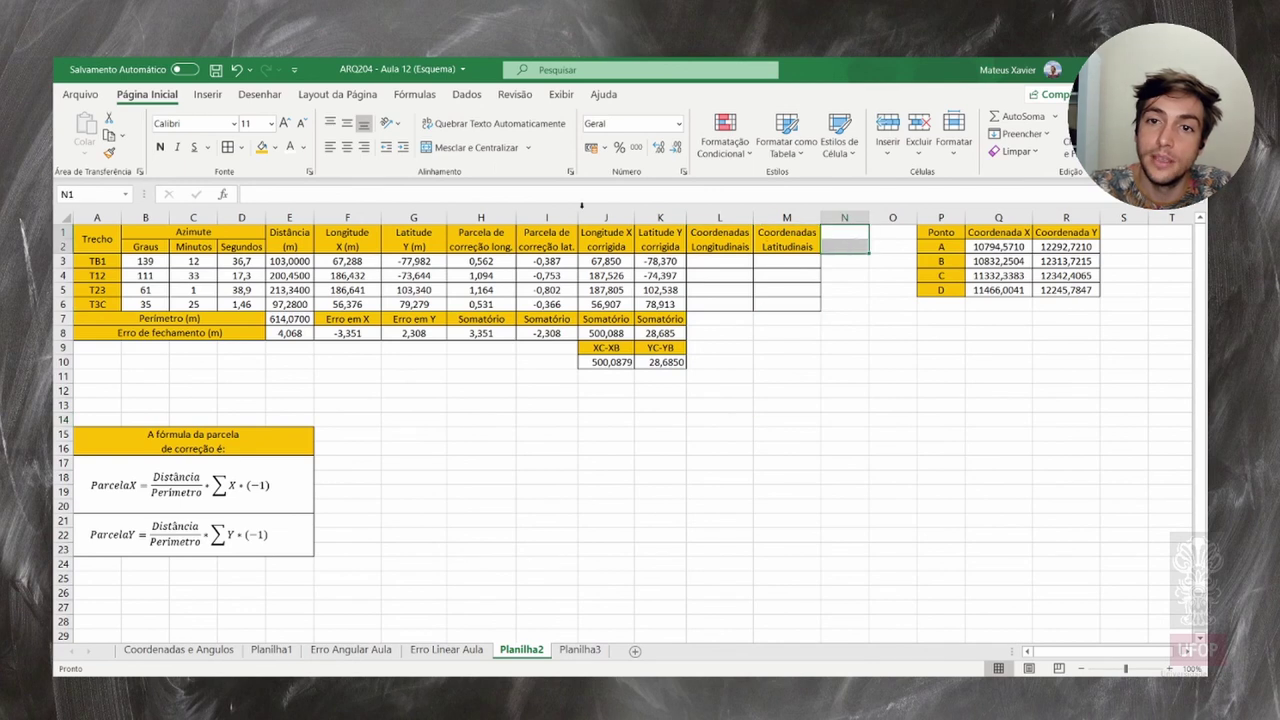
{"action": "left_click", "coordinate": [455, 148]}
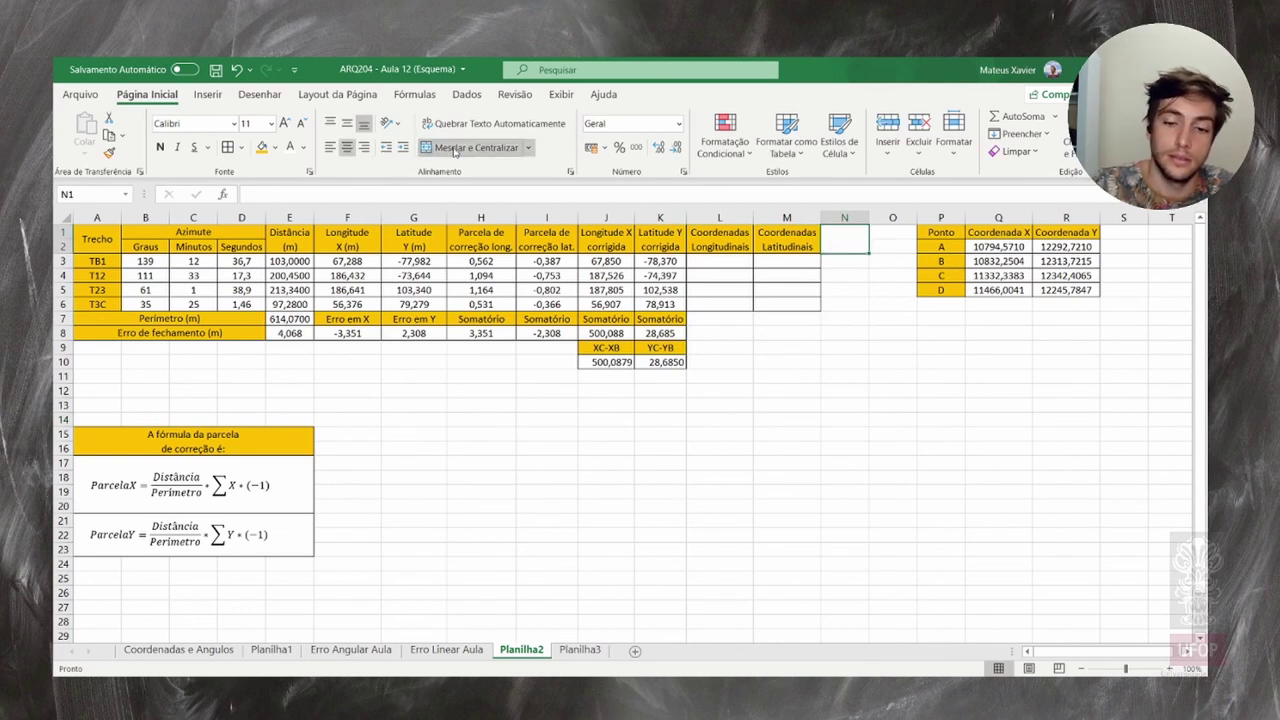
{"action": "type", "text": "pONTO"}
{"action": "key", "text": "BackSpace"}
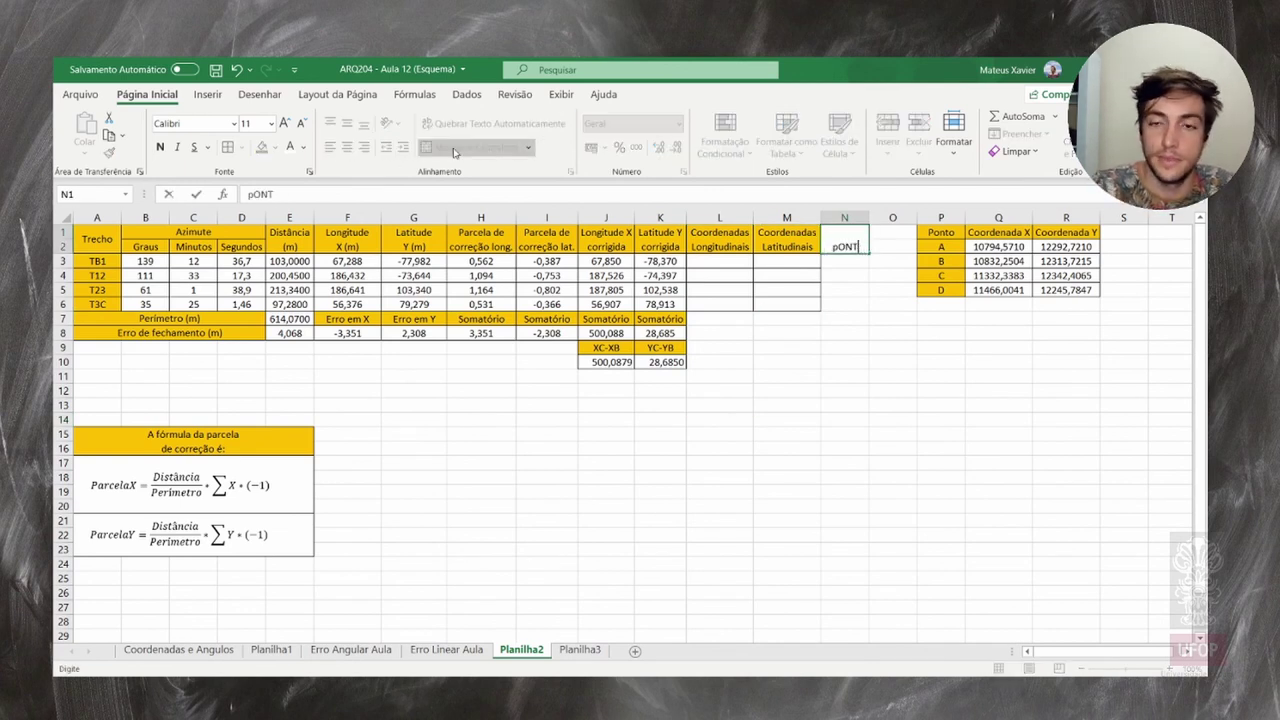
{"action": "key", "text": "BackSpace"}
{"action": "key", "text": "BackSpace"}
{"action": "key", "text": "BackSpace"}
{"action": "type", "text": "ontos"}
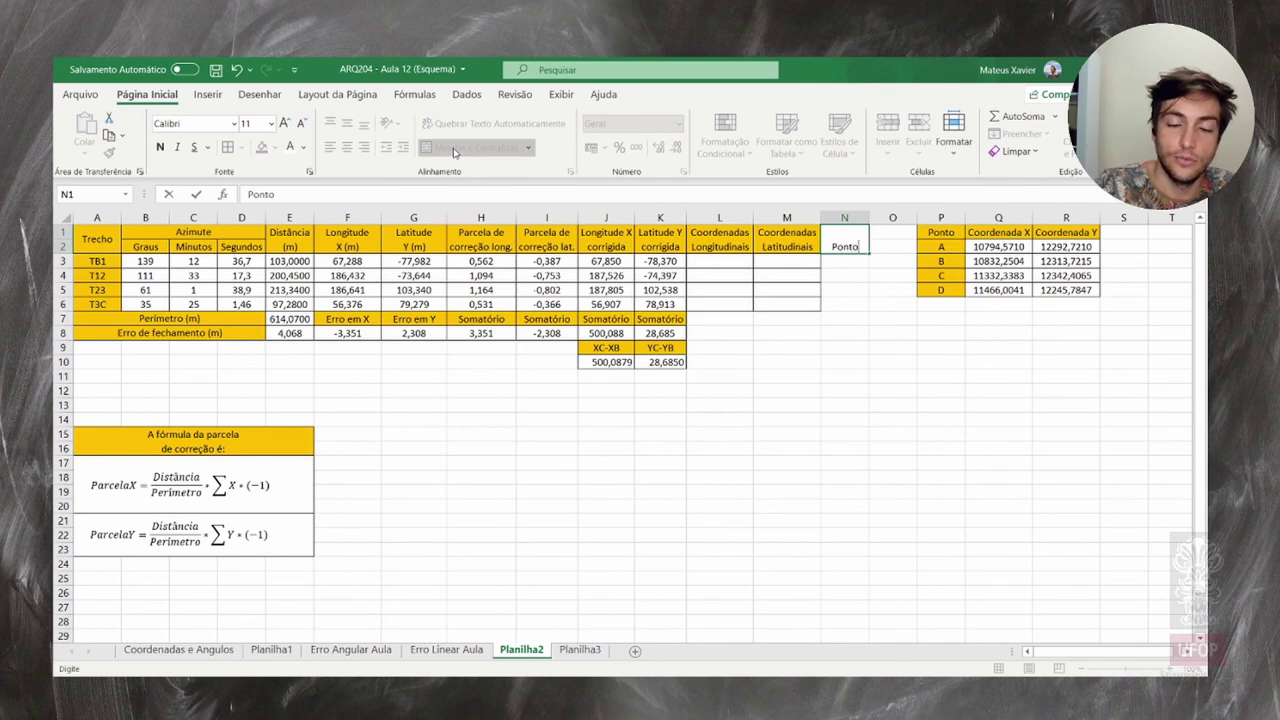
{"action": "left_click", "coordinate": [926, 289]}
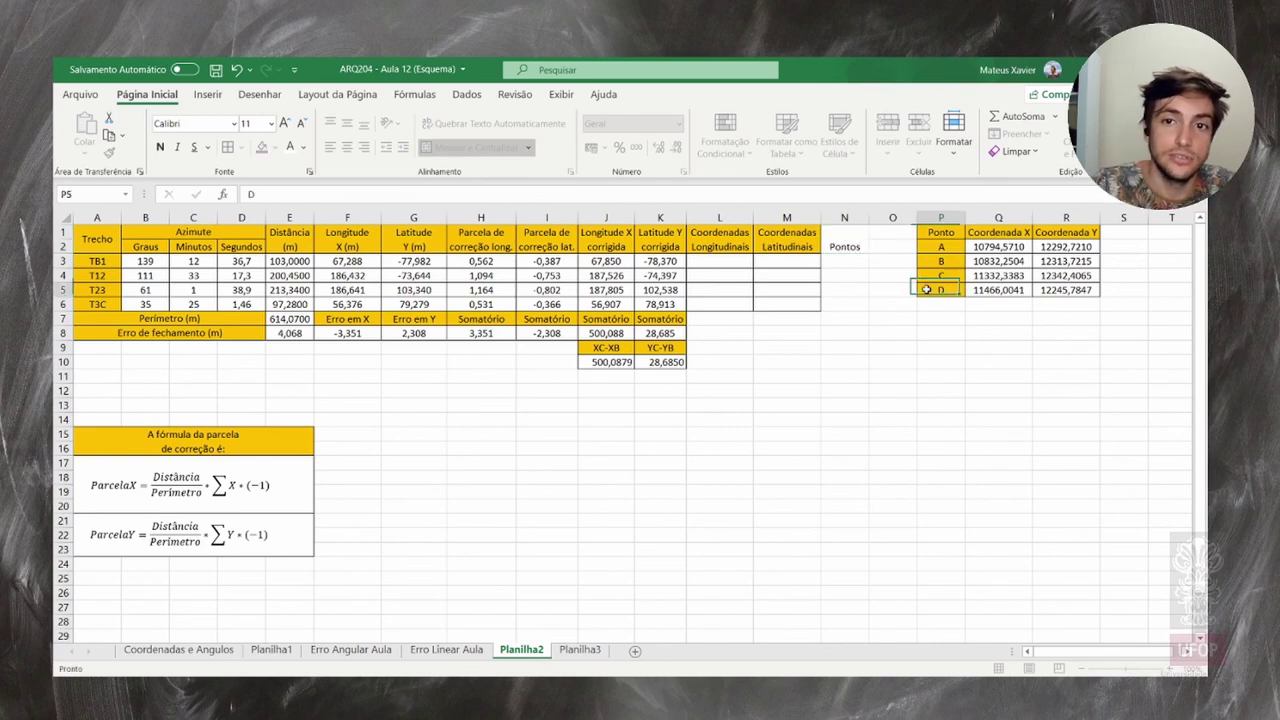
Middle-align the Pontos header with the gold fill and add borders to its column down to N6
{"action": "left_click", "coordinate": [866, 247]}
{"action": "left_click", "coordinate": [347, 122]}
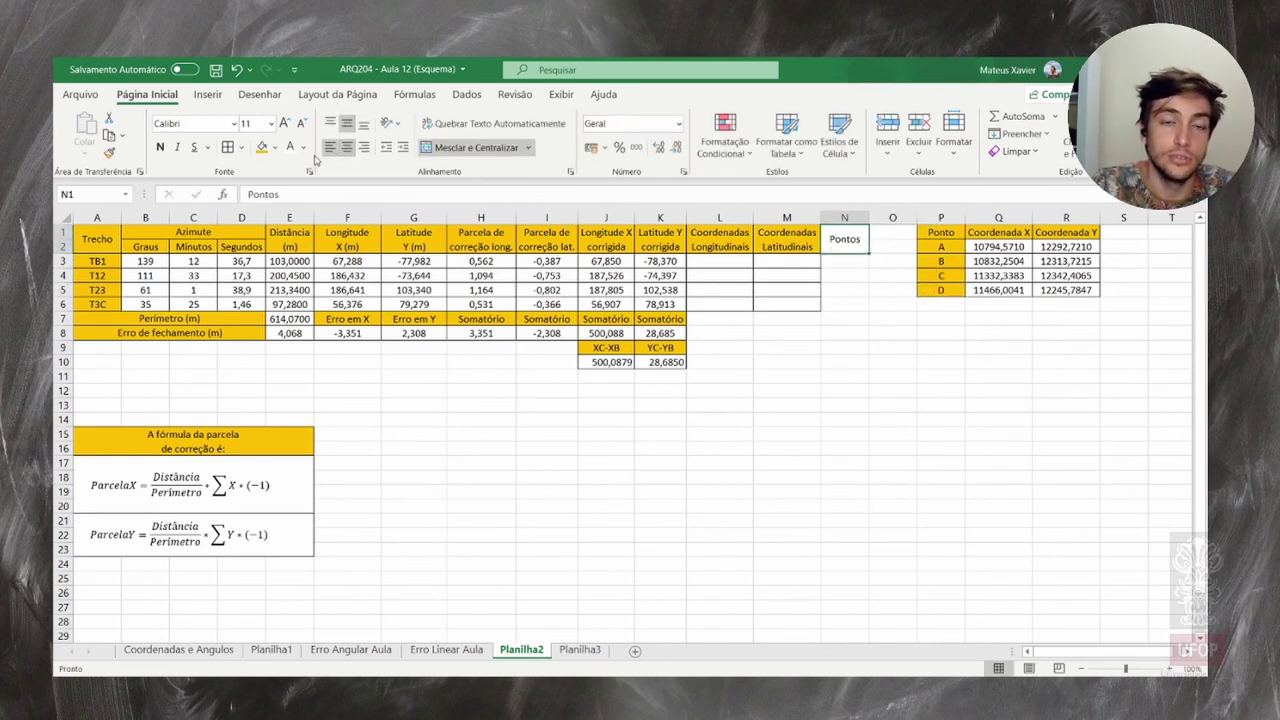
{"action": "left_click", "coordinate": [261, 147]}
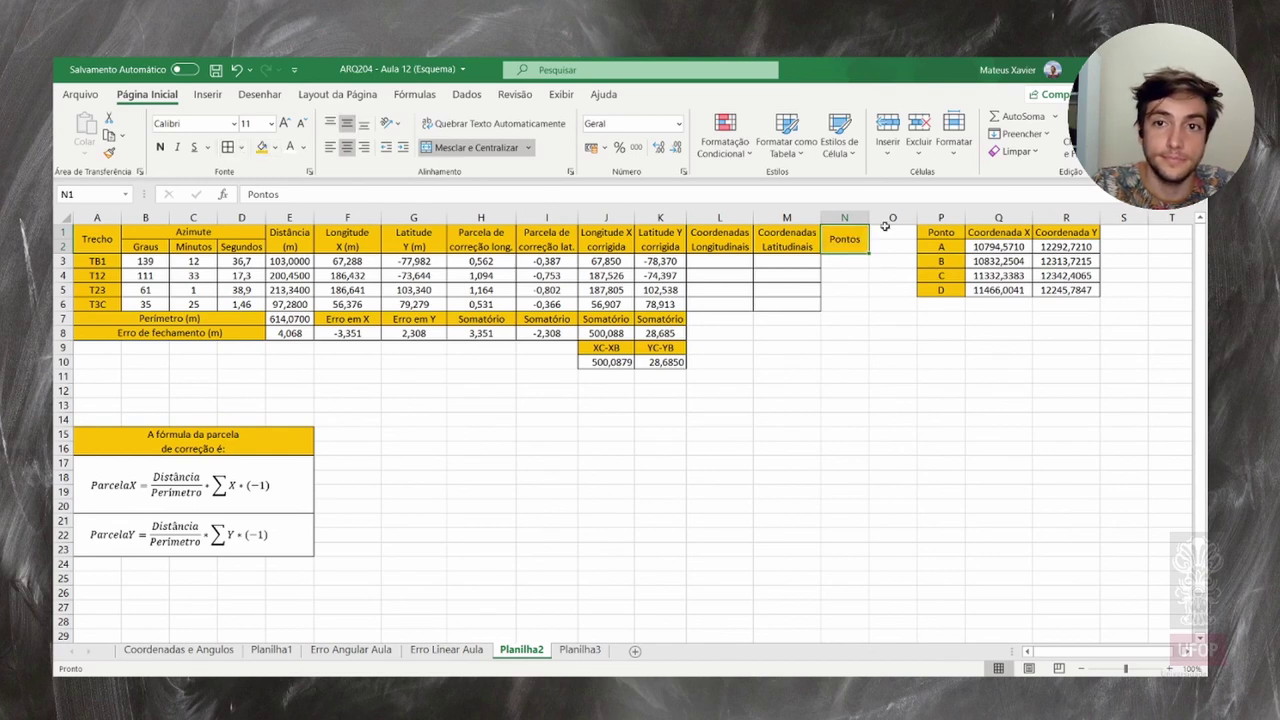
{"action": "left_click", "coordinate": [845, 289]}
{"action": "left_click_drag", "start_coordinate": [850, 306], "coordinate": [788, 240]}
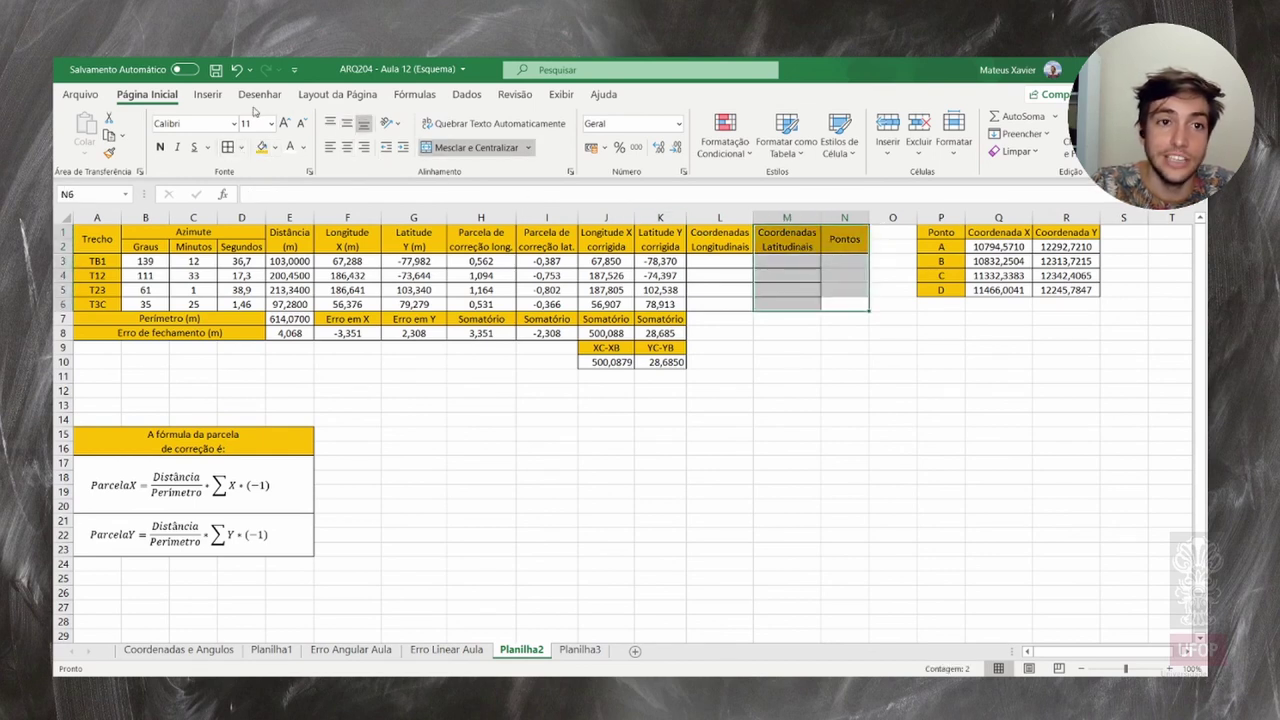
{"action": "left_click", "coordinate": [911, 366]}
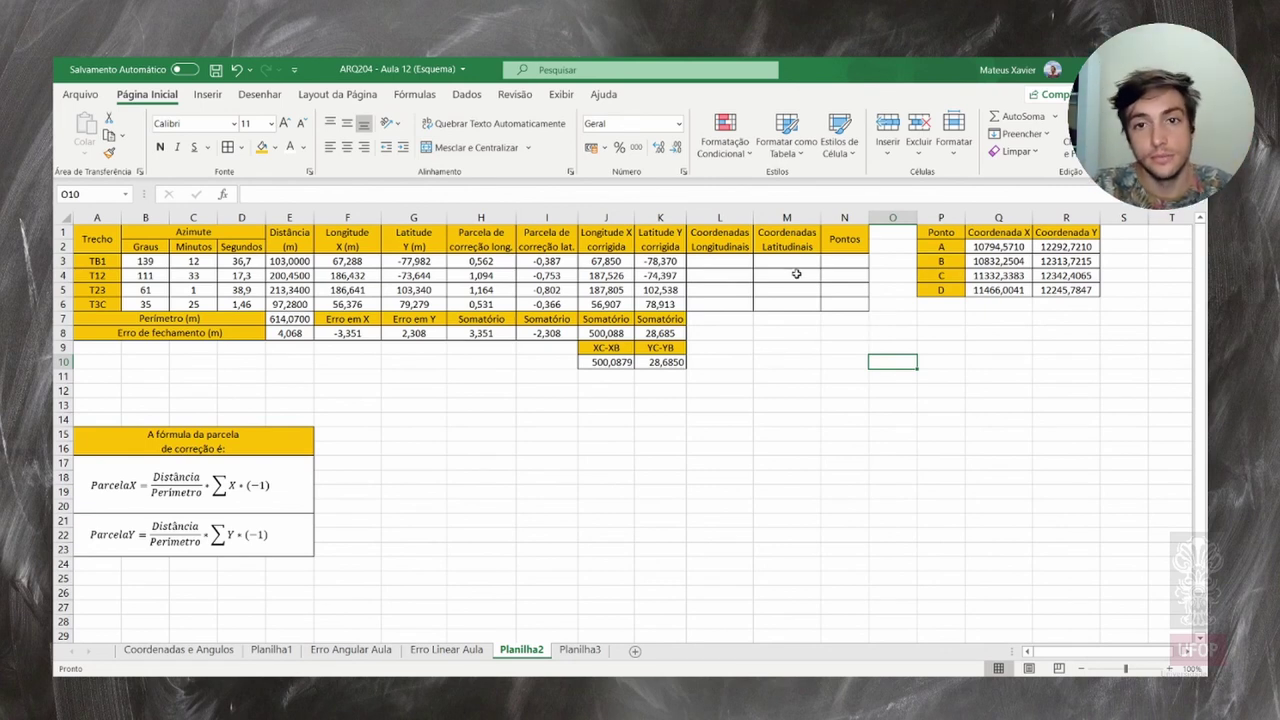
Calculate the first longitudinal coordinate in L3 by adding B's X coordinate to the corrected longitude, =Q3+J3
{"action": "left_click", "coordinate": [722, 260]}
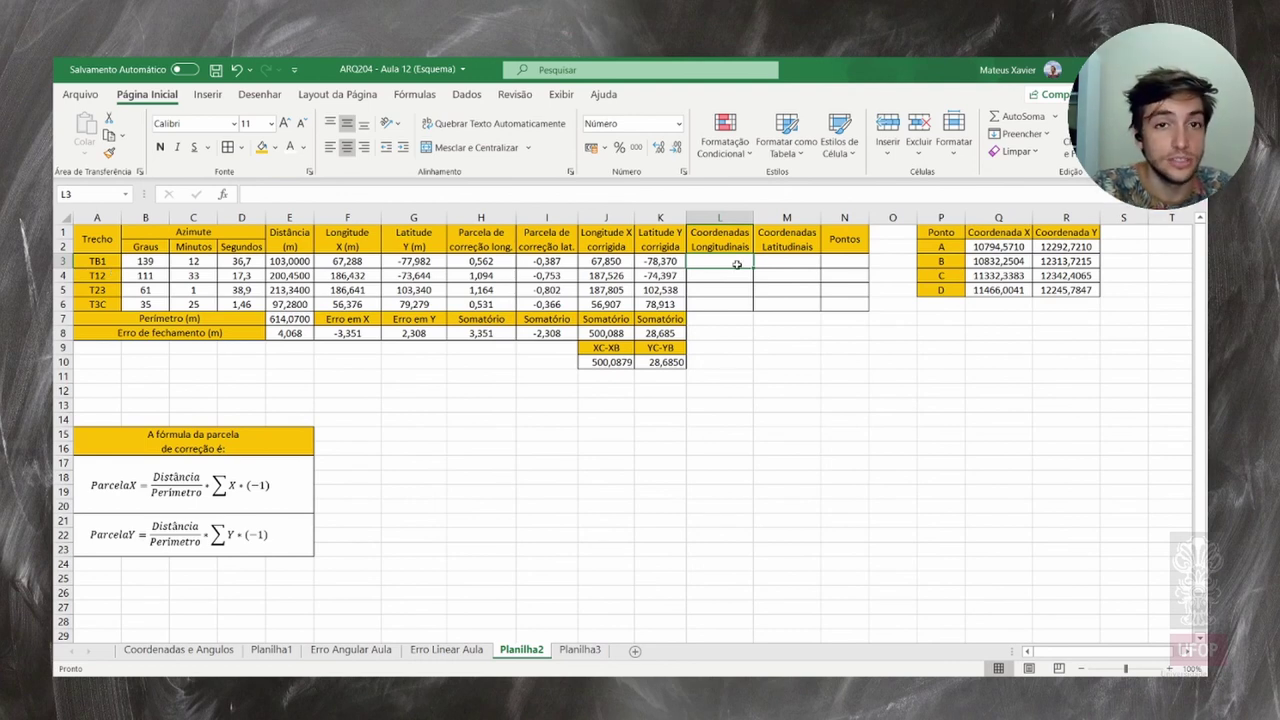
{"action": "type", "text": "="}
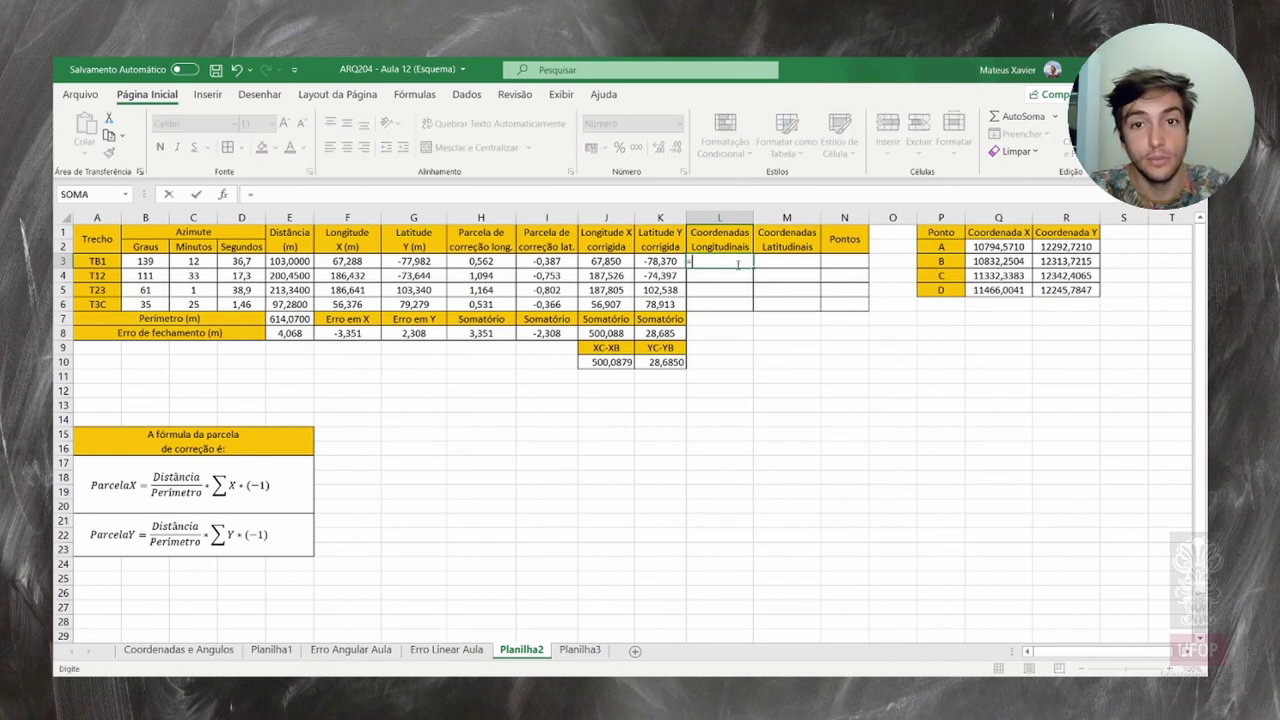
{"action": "left_click", "coordinate": [985, 260]}
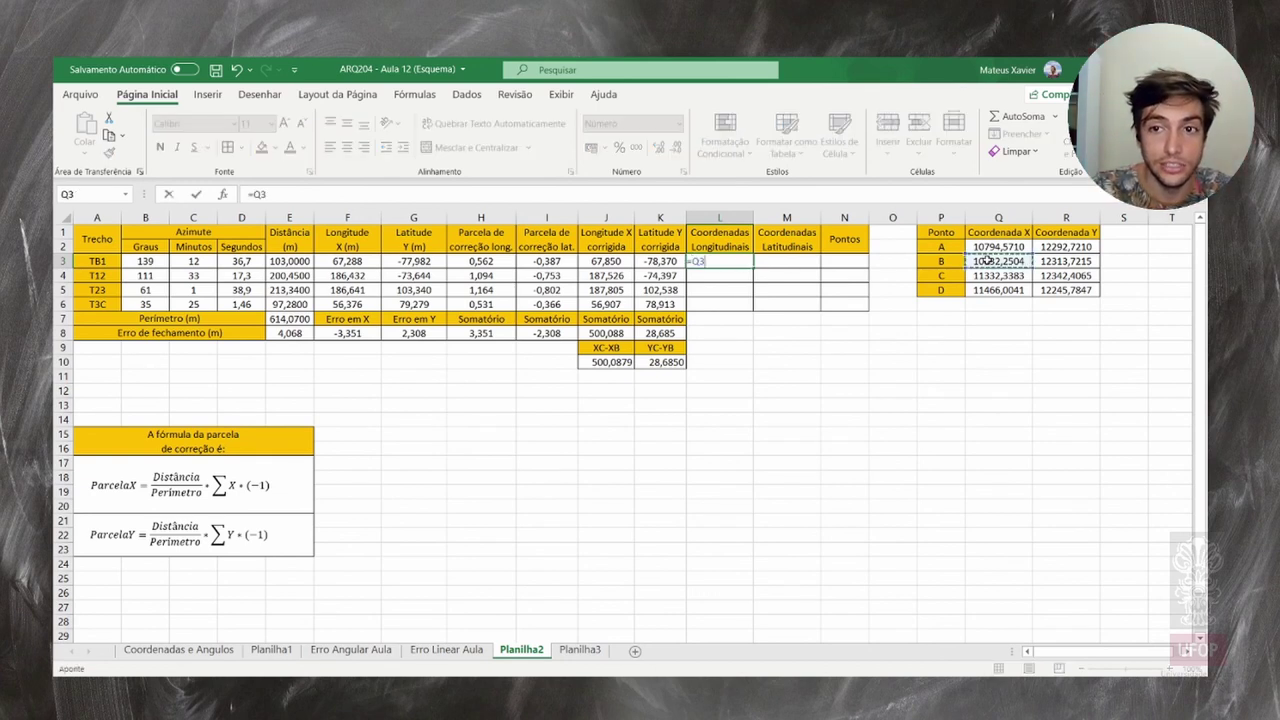
{"action": "type", "text": "+"}
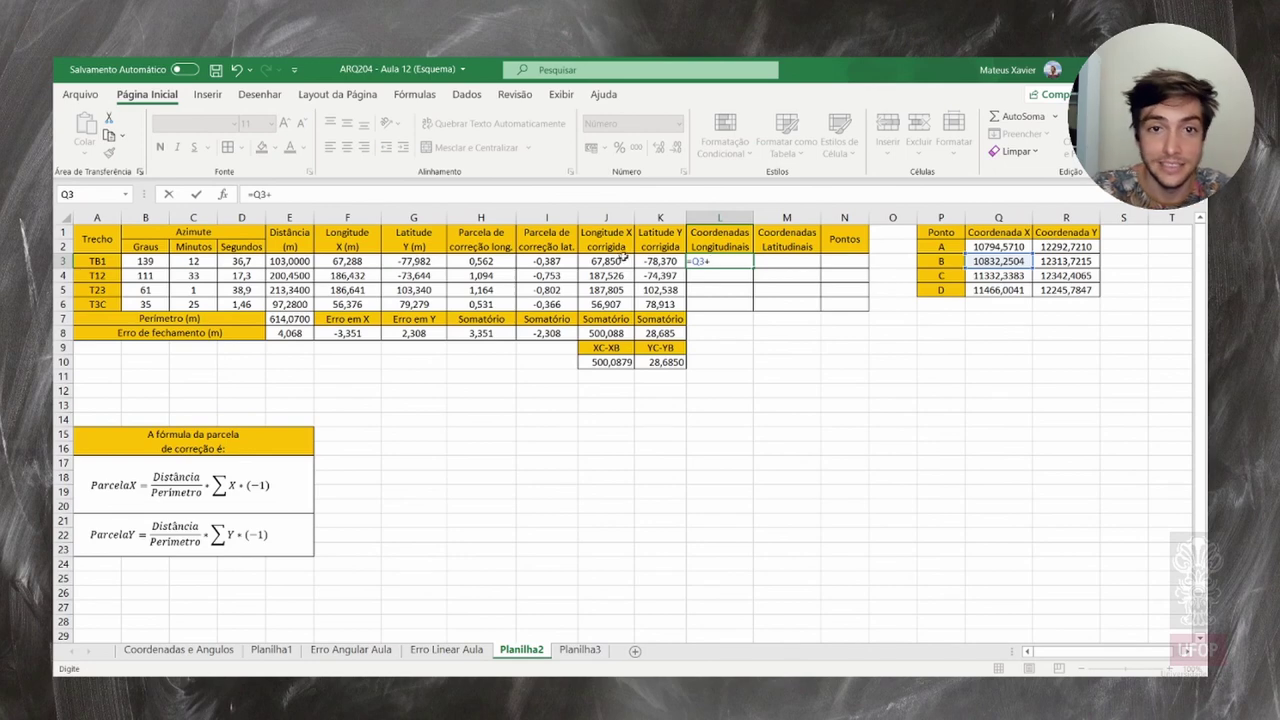
{"action": "left_click", "coordinate": [619, 260]}
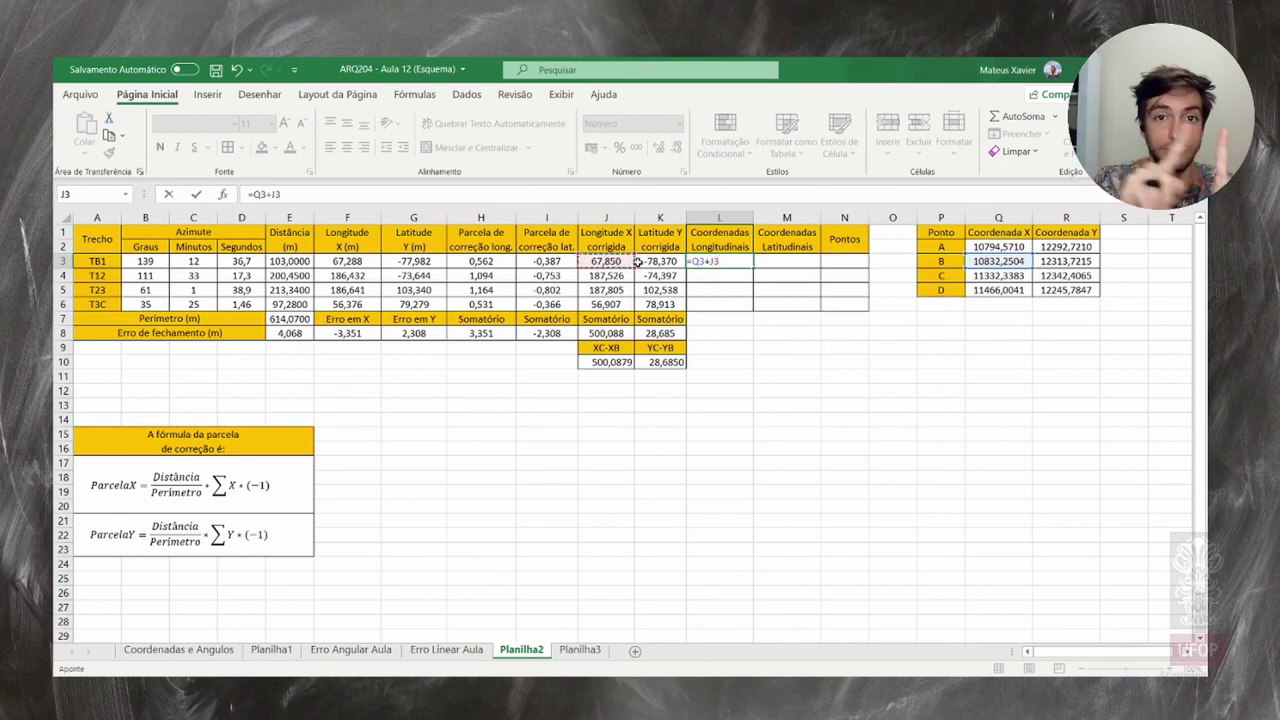
{"action": "key", "text": "Return"}
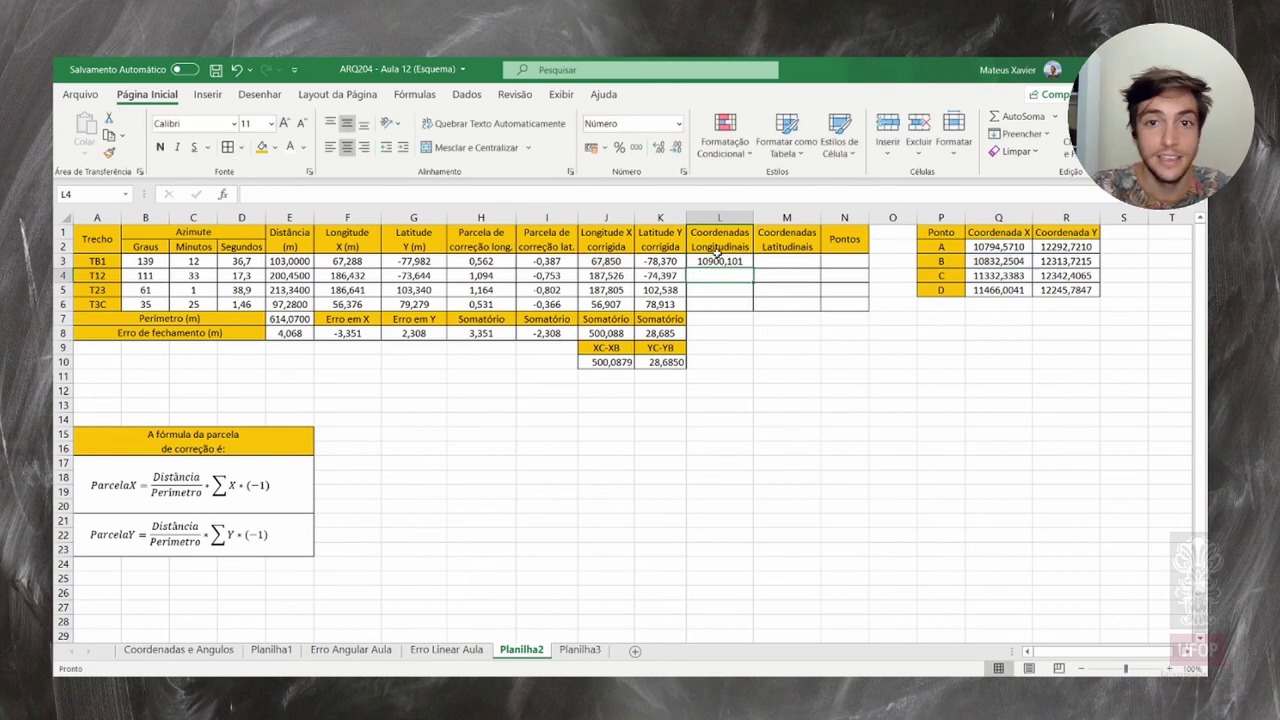
{"action": "left_click", "coordinate": [724, 262]}
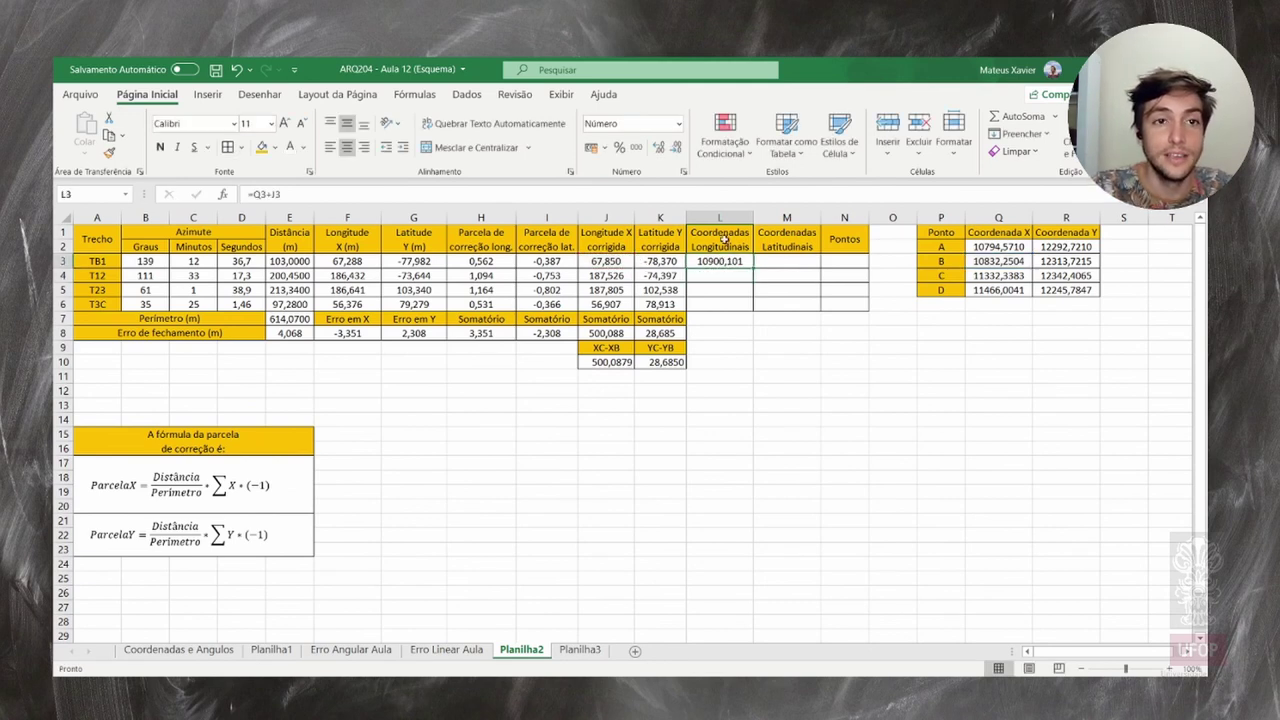
Enter point number 1 in N3 and centre the Pontos cells N3:N6 horizontally and vertically
{"action": "left_click", "coordinate": [829, 263]}
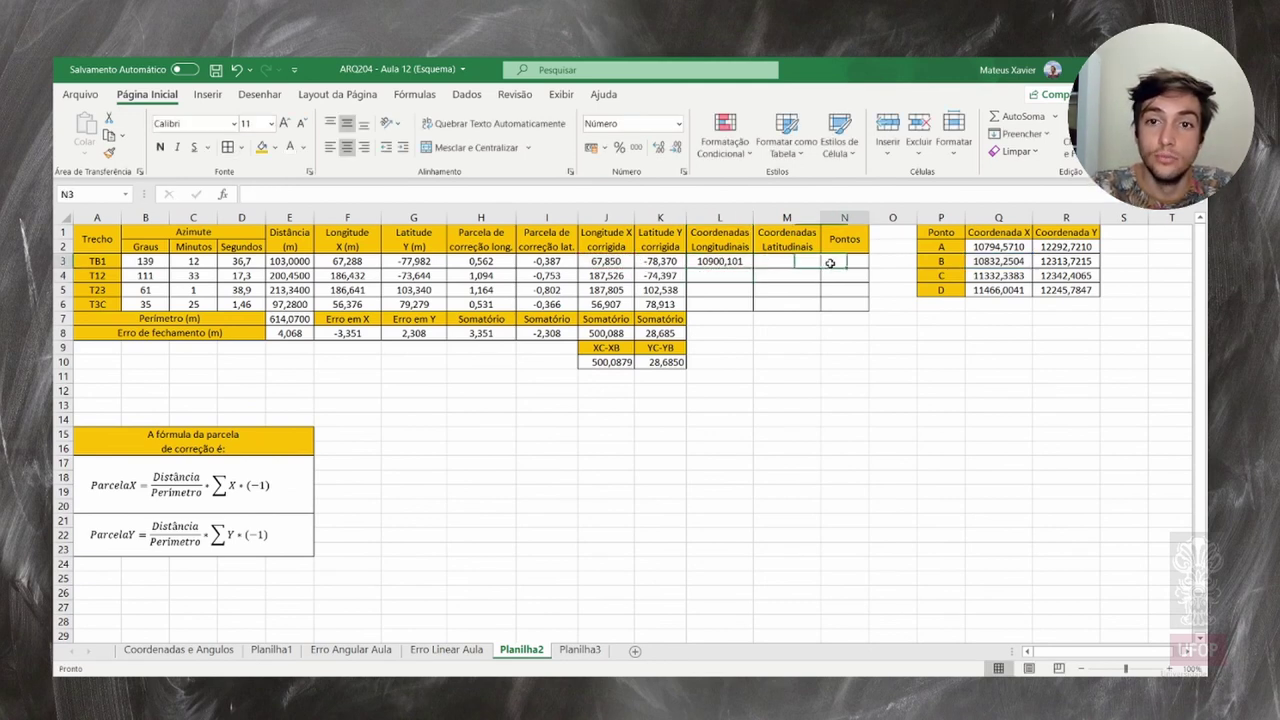
{"action": "type", "text": "1"}
{"action": "left_click", "coordinate": [799, 266]}
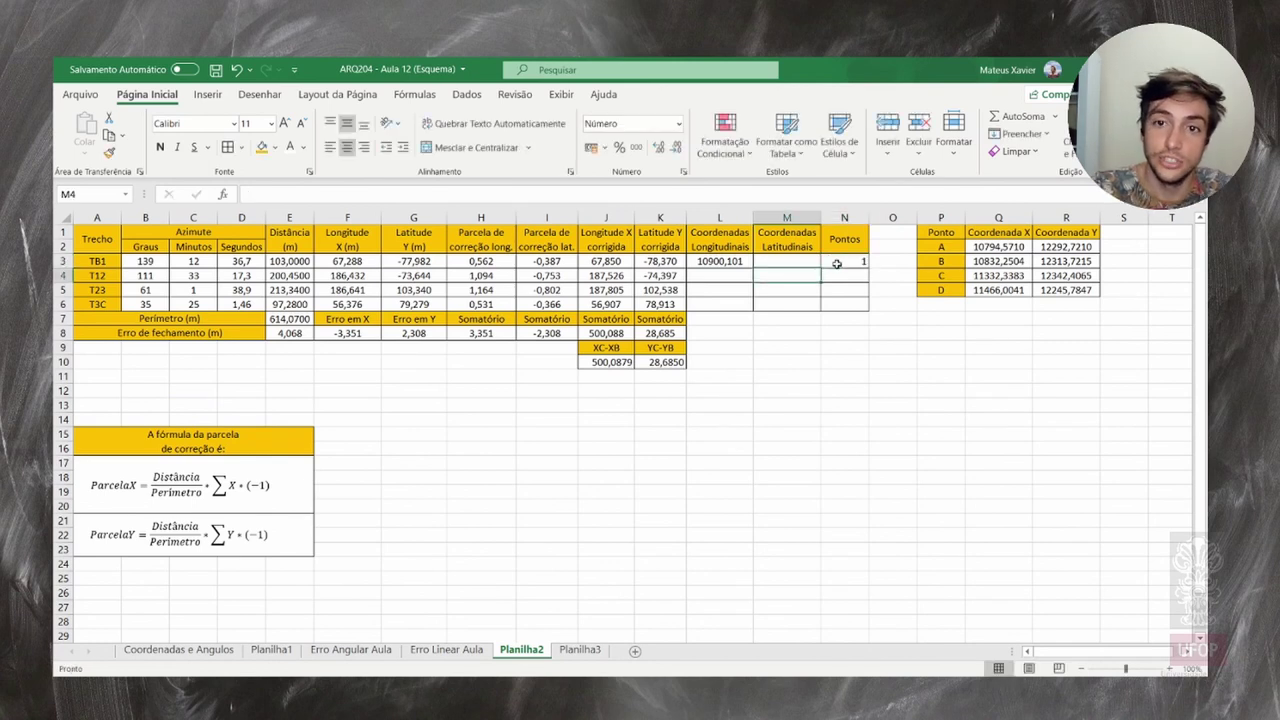
{"action": "left_click_drag", "start_coordinate": [848, 262], "coordinate": [846, 305]}
{"action": "left_click", "coordinate": [346, 147]}
{"action": "left_click", "coordinate": [346, 123]}
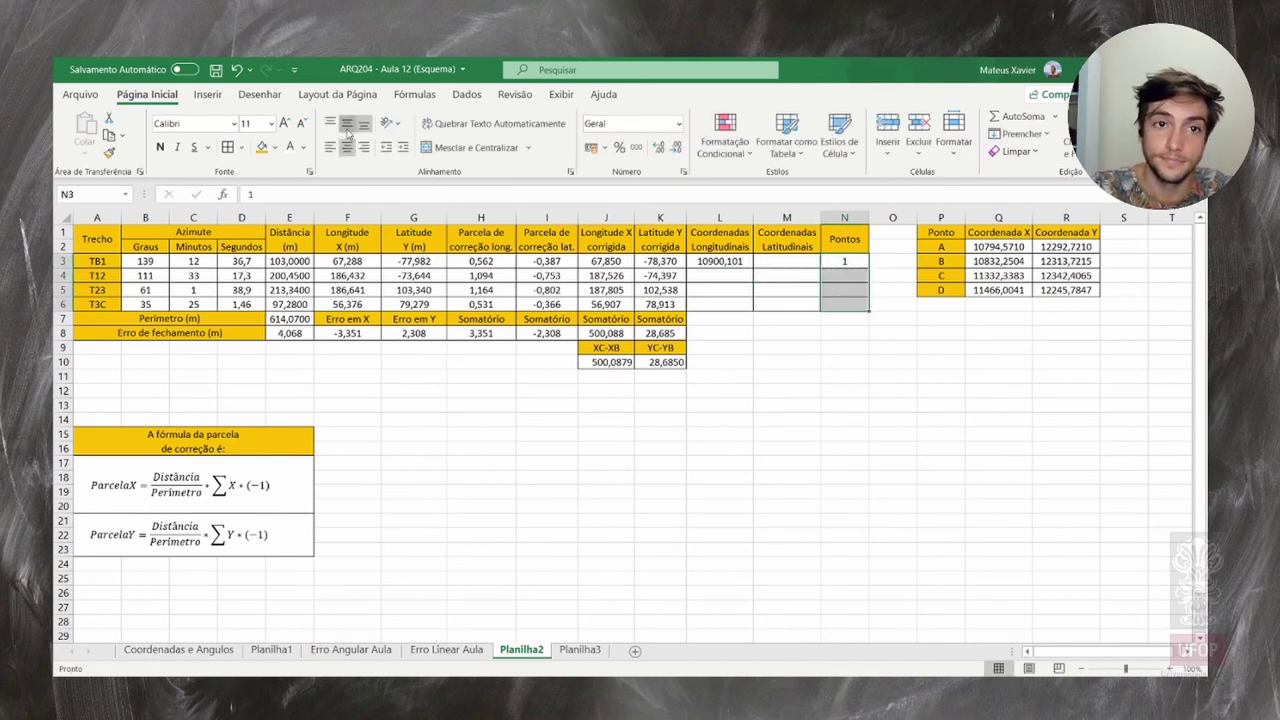
{"action": "key", "text": "Down"}
Calculate the first latitudinal coordinate in M3 by adding B's Y coordinate to the corrected latitude, =R3+K3
{"action": "left_click", "coordinate": [803, 260]}
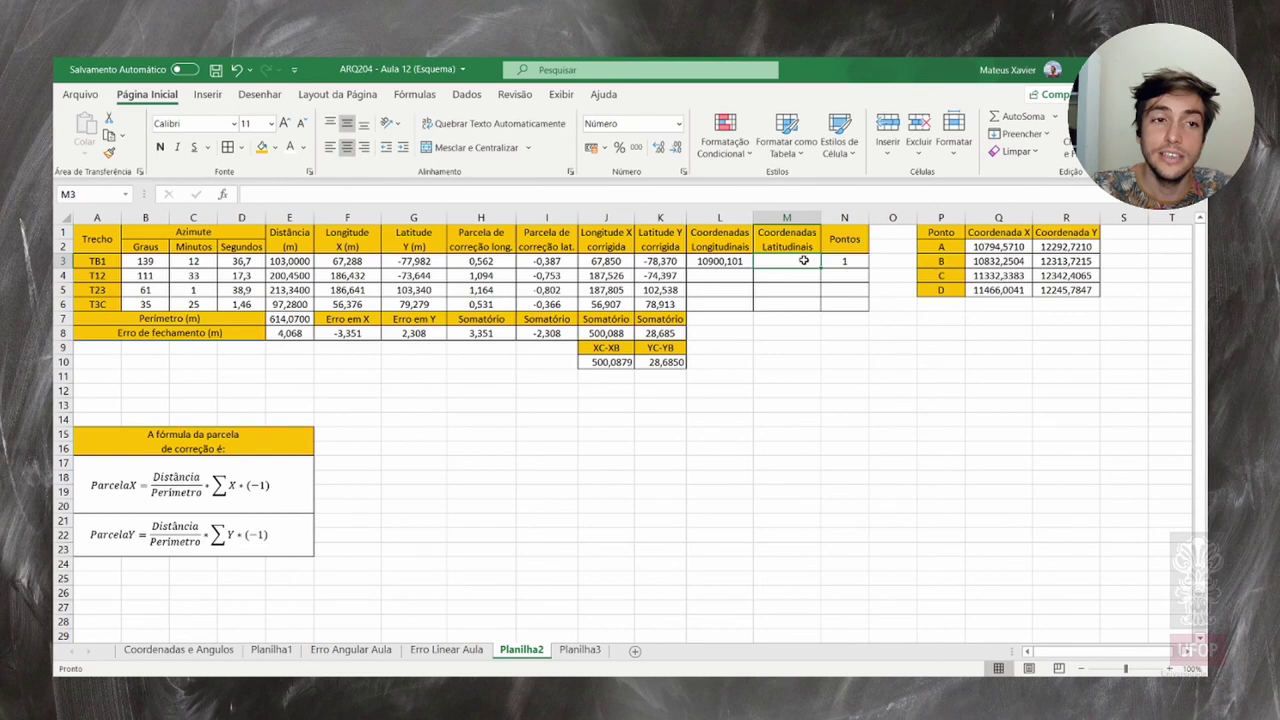
{"action": "type", "text": "="}
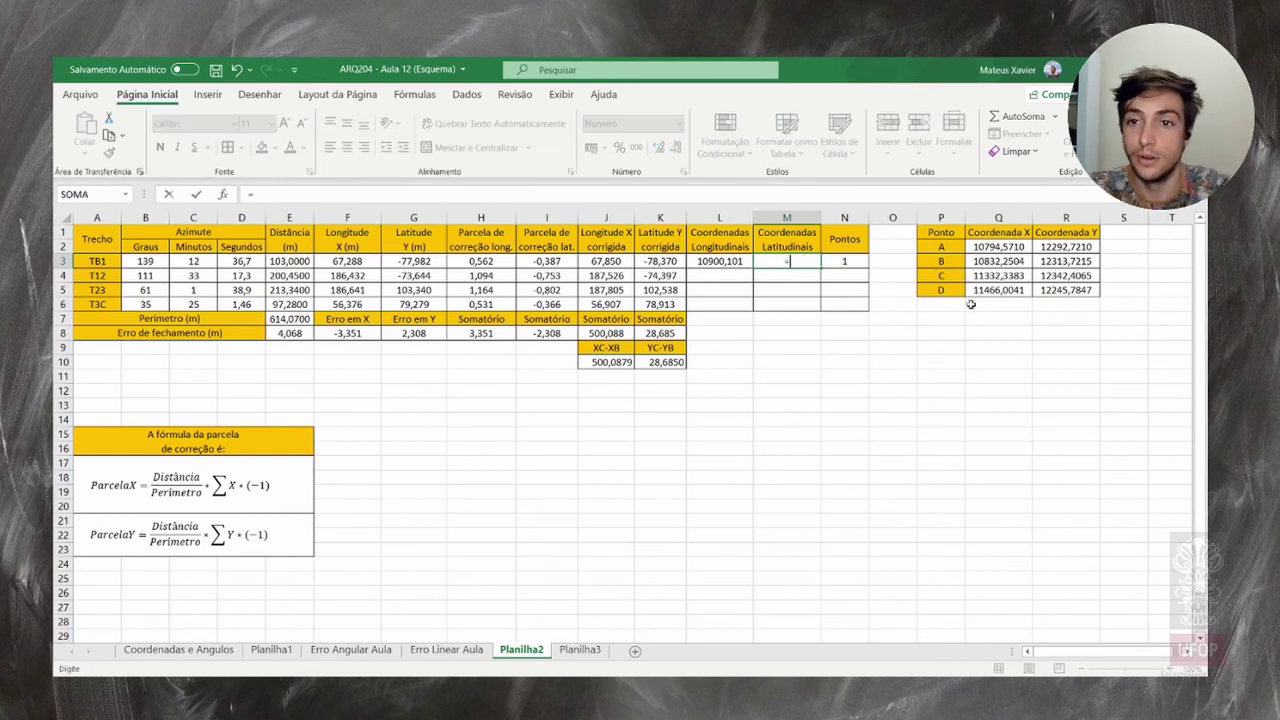
{"action": "left_click", "coordinate": [1063, 262]}
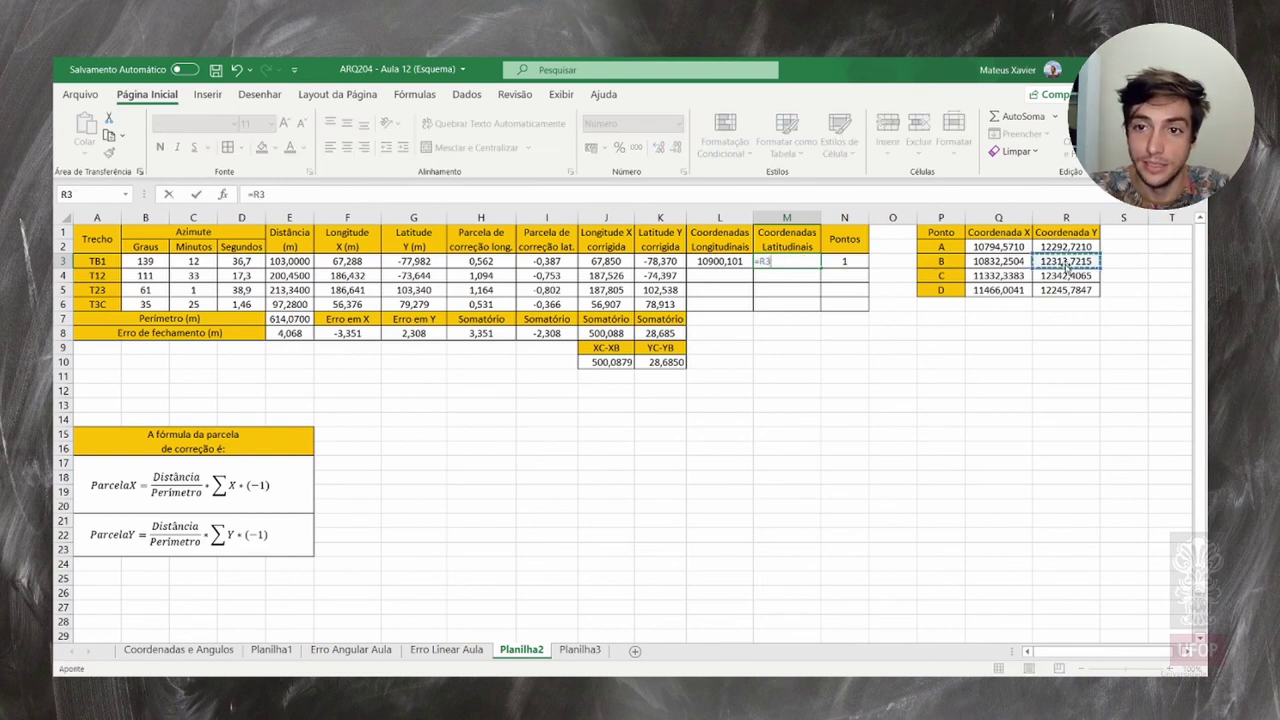
{"action": "type", "text": "+"}
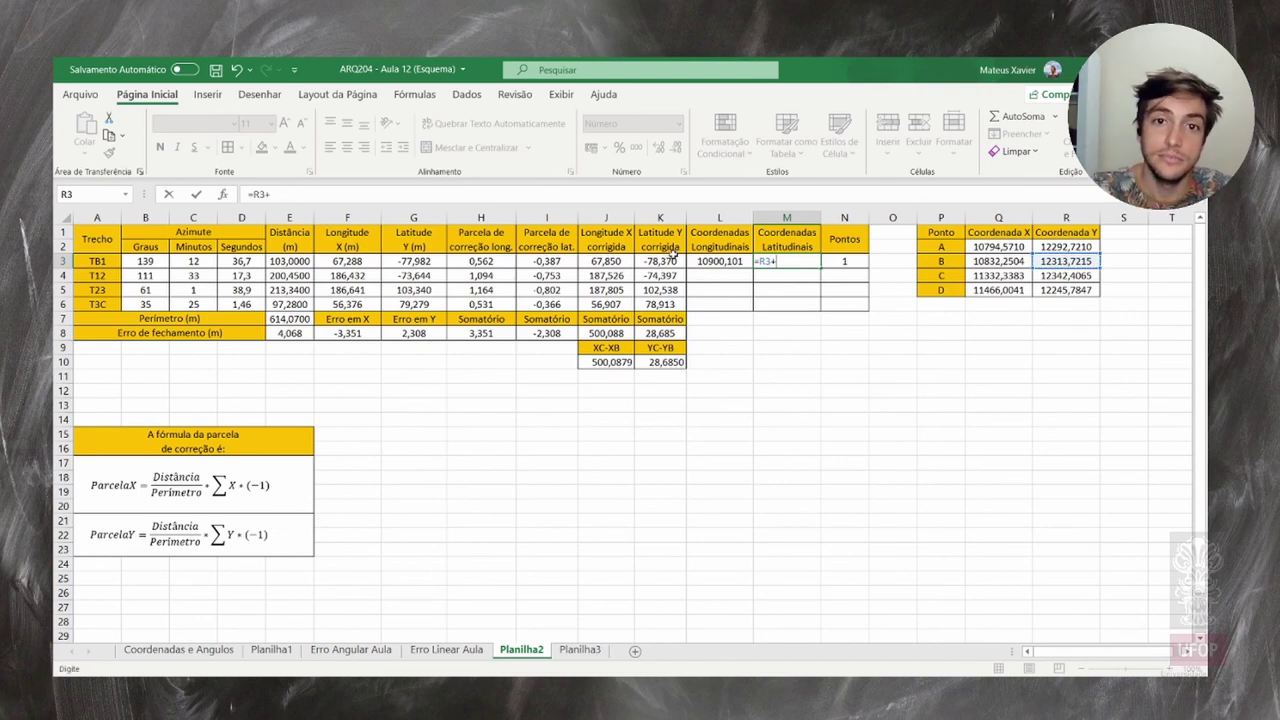
{"action": "left_click", "coordinate": [672, 262]}
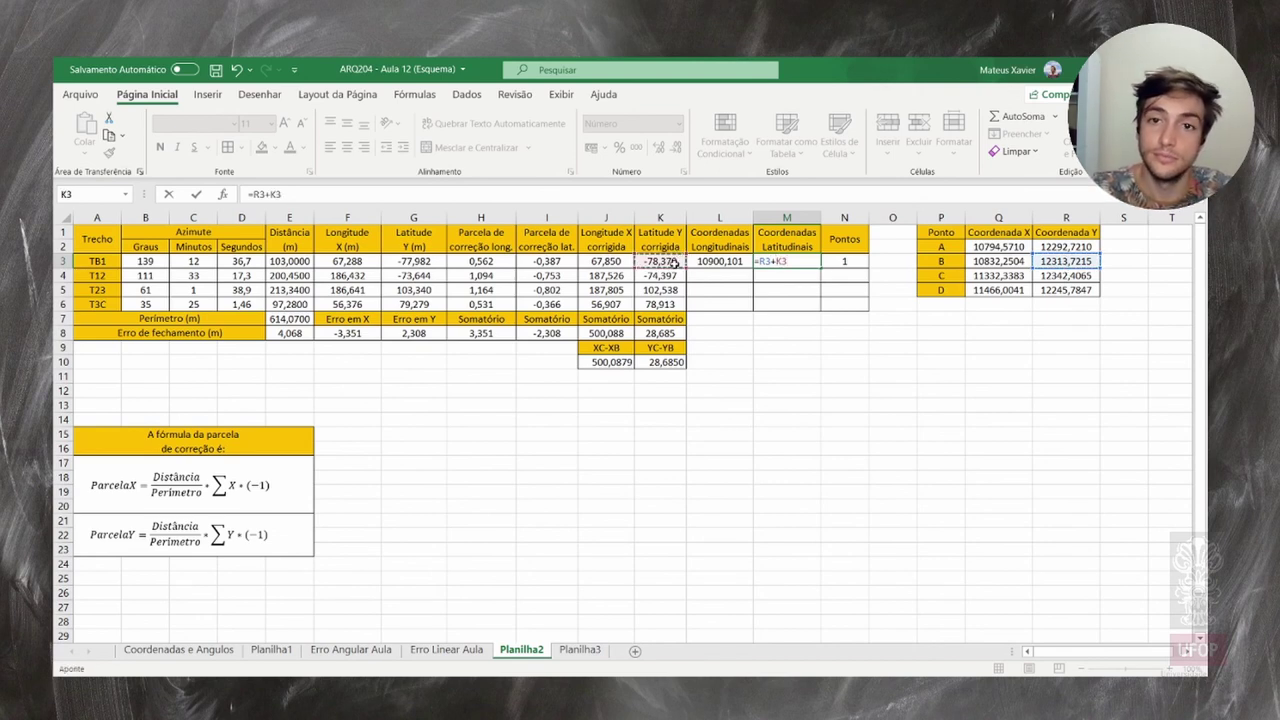
{"action": "key", "text": "Return"}
Enter point number 2 in N4 of the Pontos column
{"action": "left_click", "coordinate": [852, 276]}
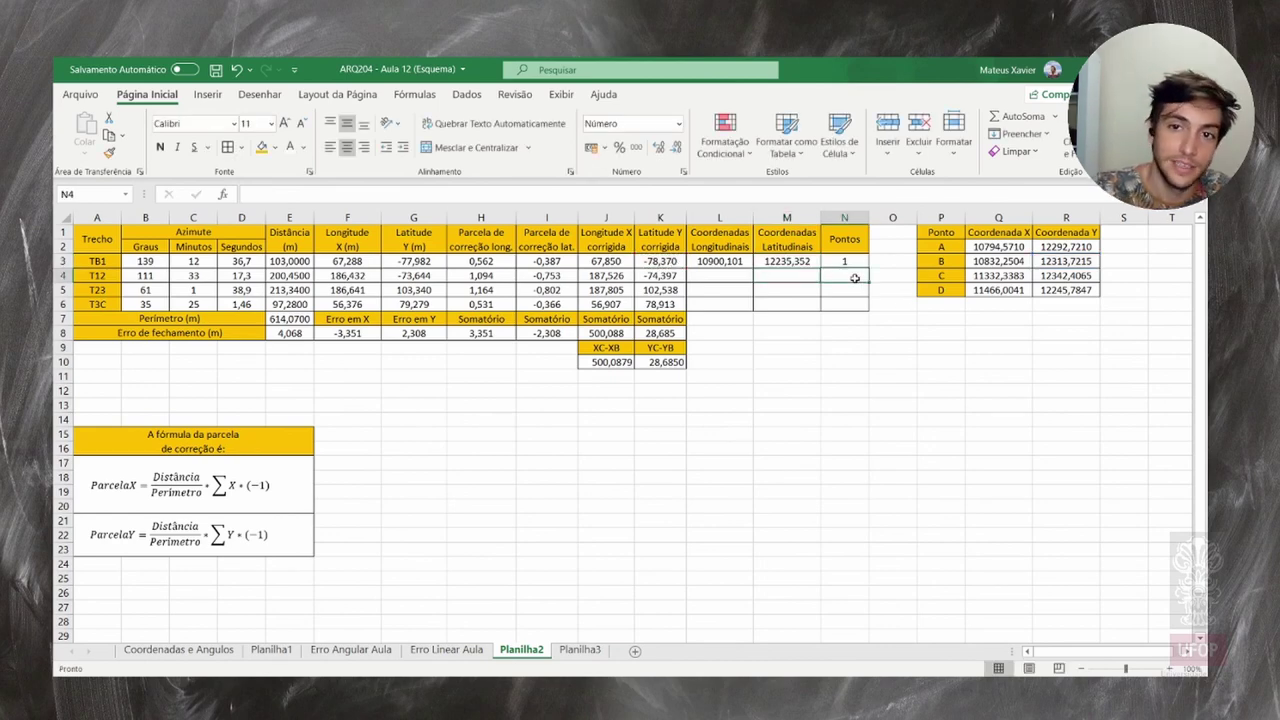
{"action": "type", "text": "2"}
{"action": "key", "text": "Return"}
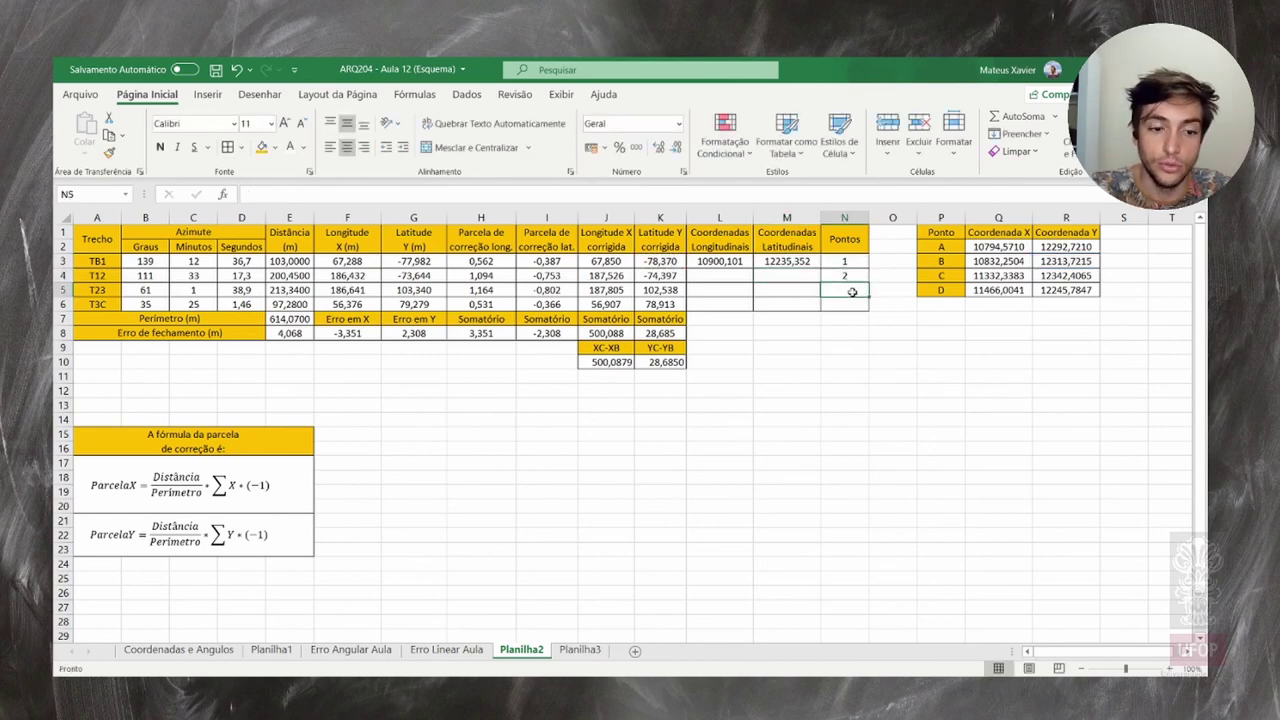
Enter point 3 in N5 and point C in N6 of the Pontos column
{"action": "type", "text": "3"}
{"action": "key", "text": "Return"}
{"action": "type", "text": "c"}
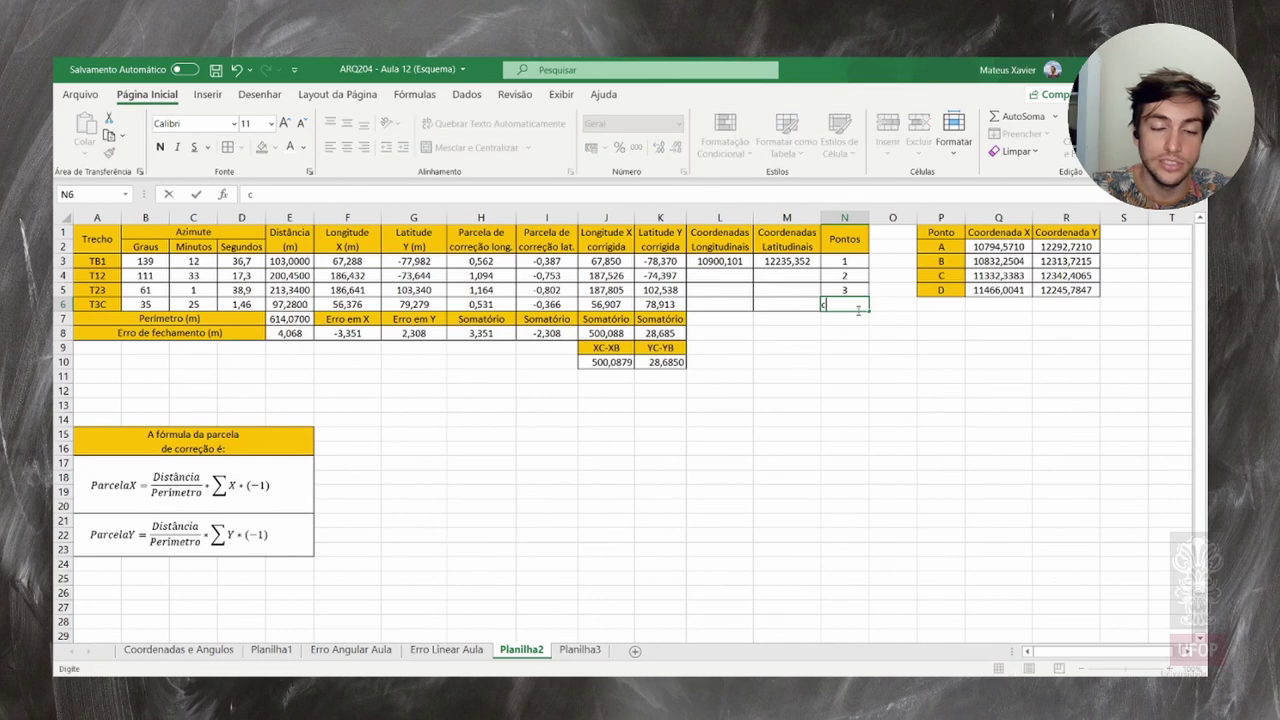
{"action": "key", "text": "Return"}
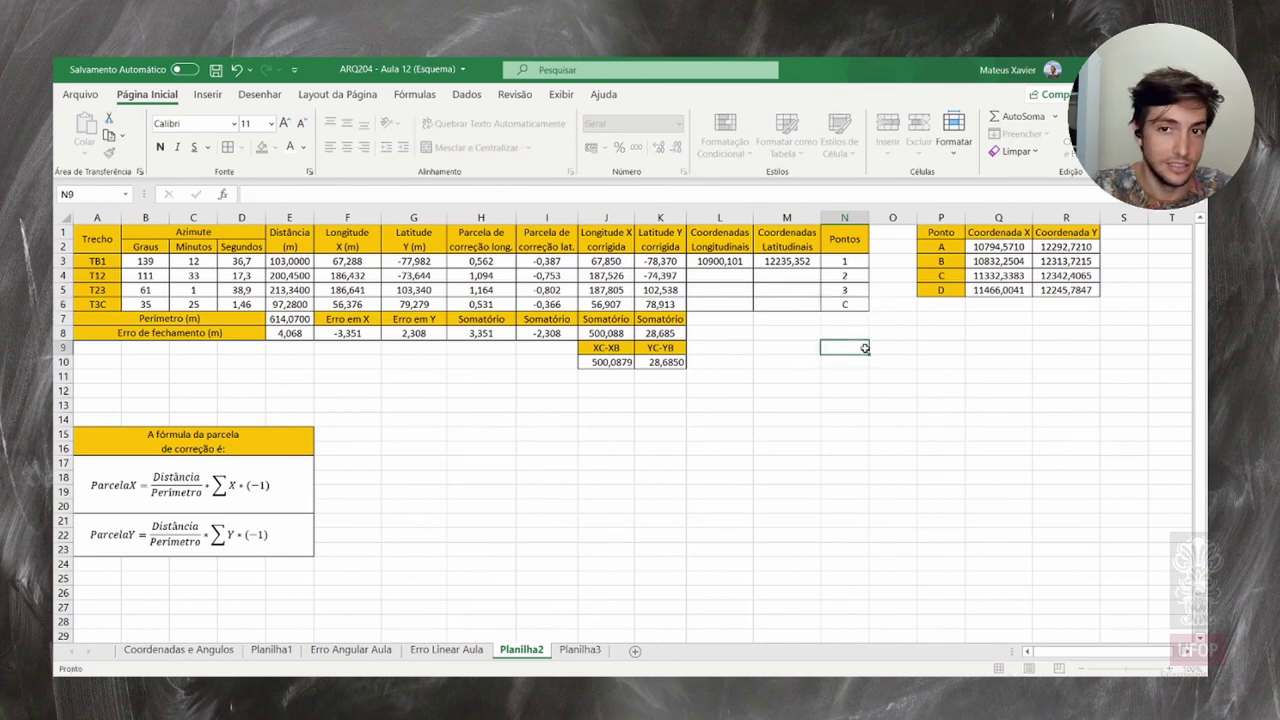
Calculate the second longitudinal coordinate in L4 as =L3+J4 and fill the formula down to L6
{"action": "left_click", "coordinate": [743, 280]}
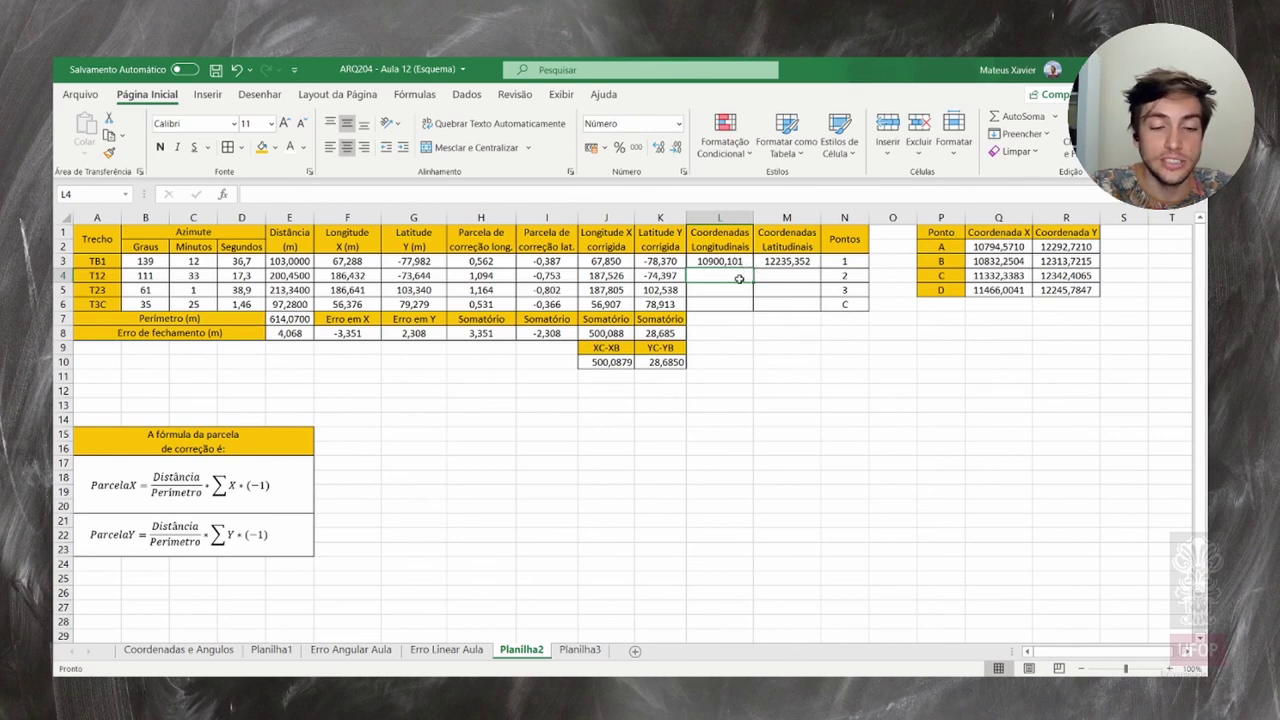
{"action": "type", "text": "="}
{"action": "left_click", "coordinate": [733, 261]}
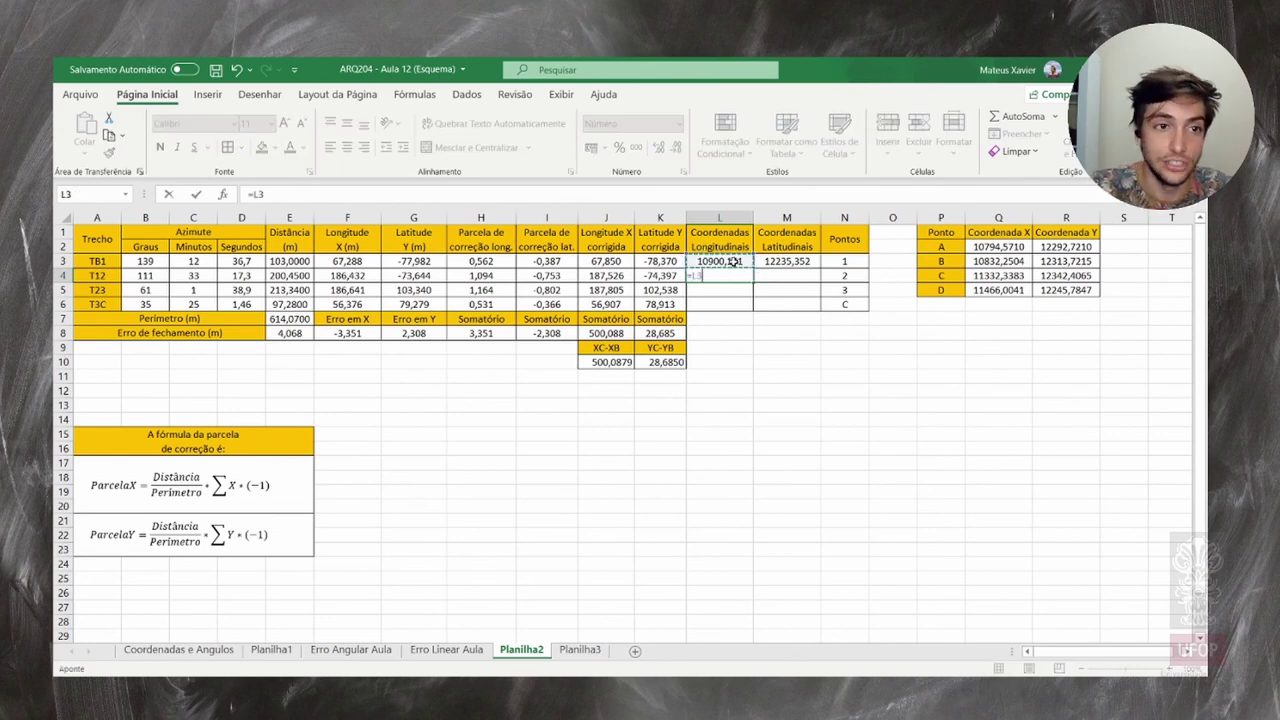
{"action": "type", "text": "+"}
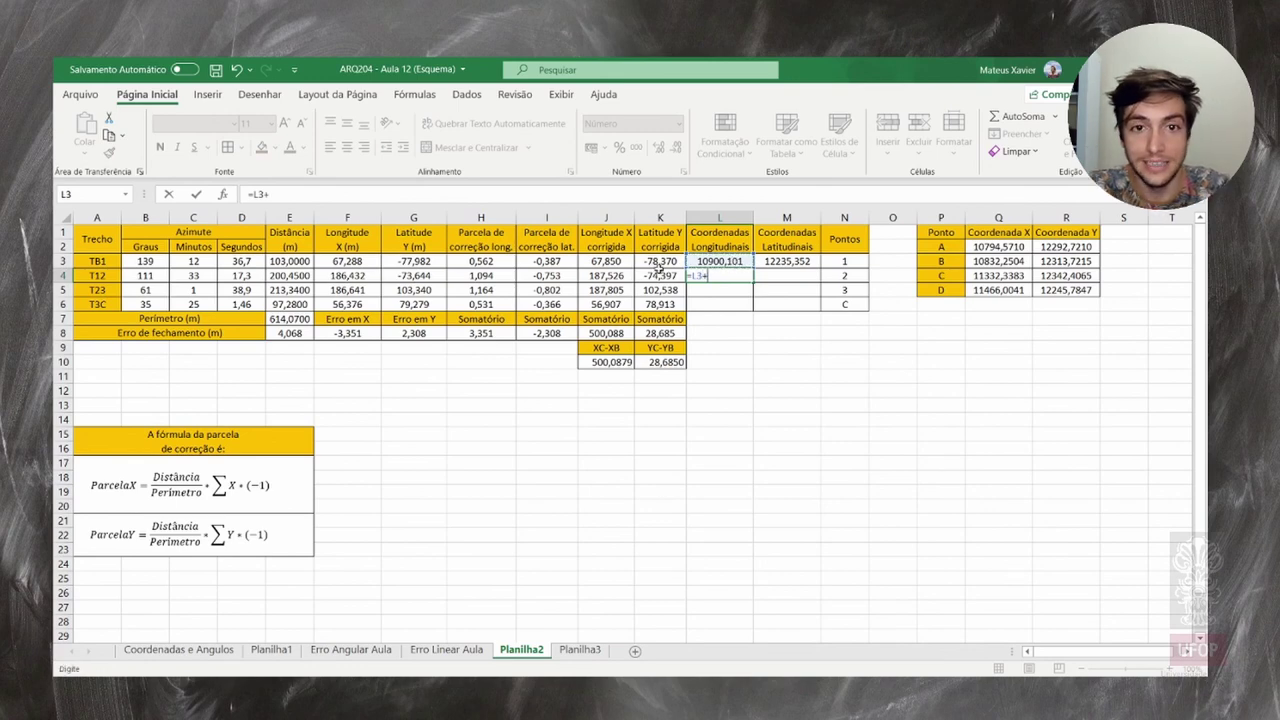
{"action": "left_click", "coordinate": [610, 276]}
{"action": "key", "text": "Return"}
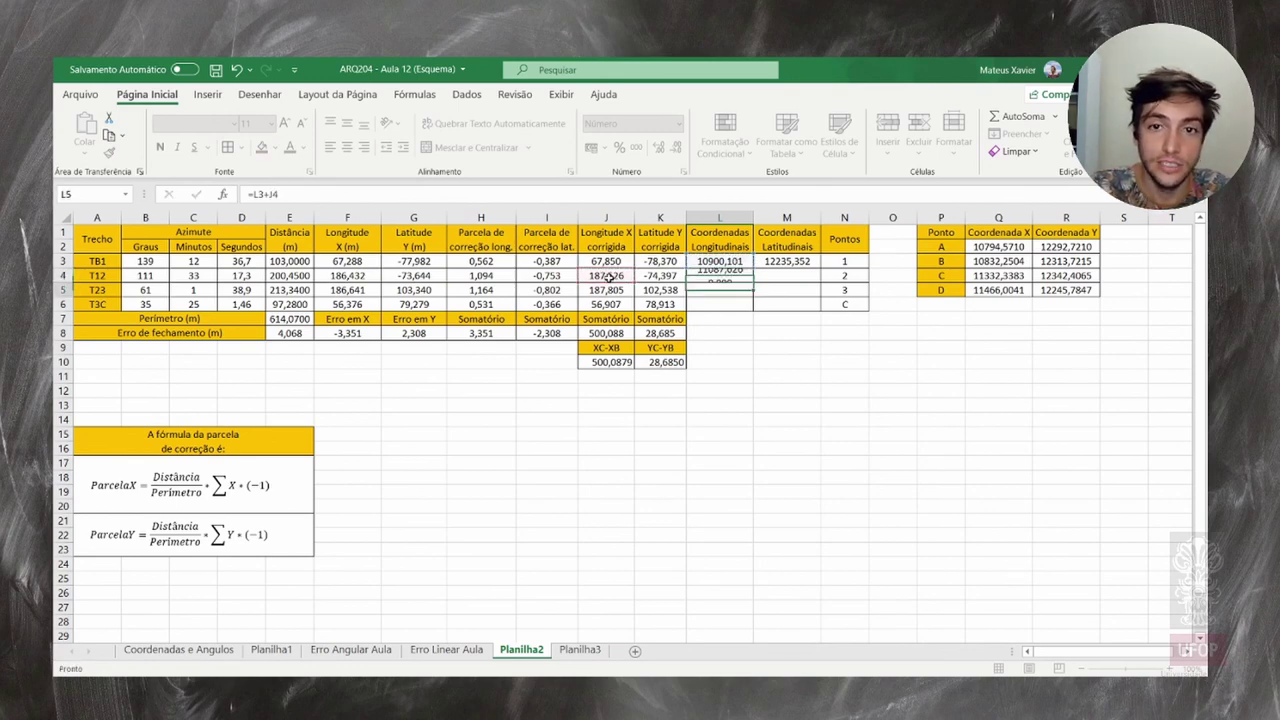
{"action": "left_click", "coordinate": [747, 277]}
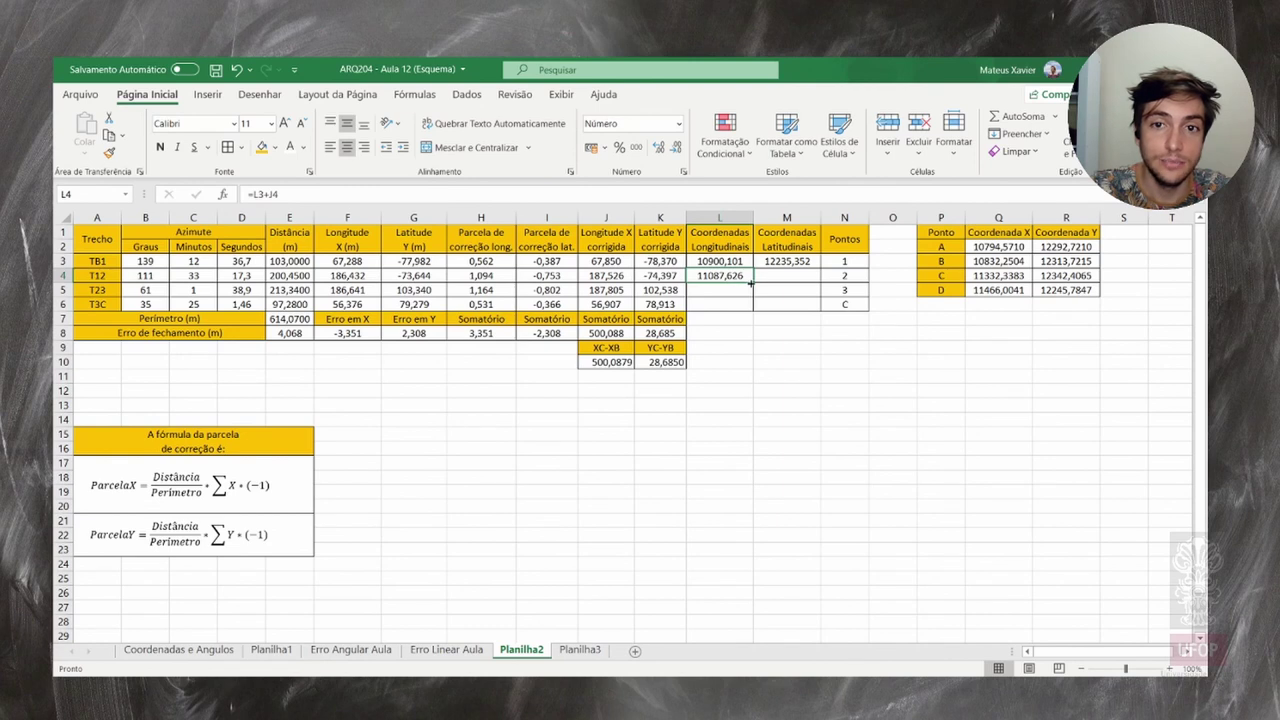
{"action": "left_click_drag", "start_coordinate": [751, 284], "coordinate": [753, 307]}
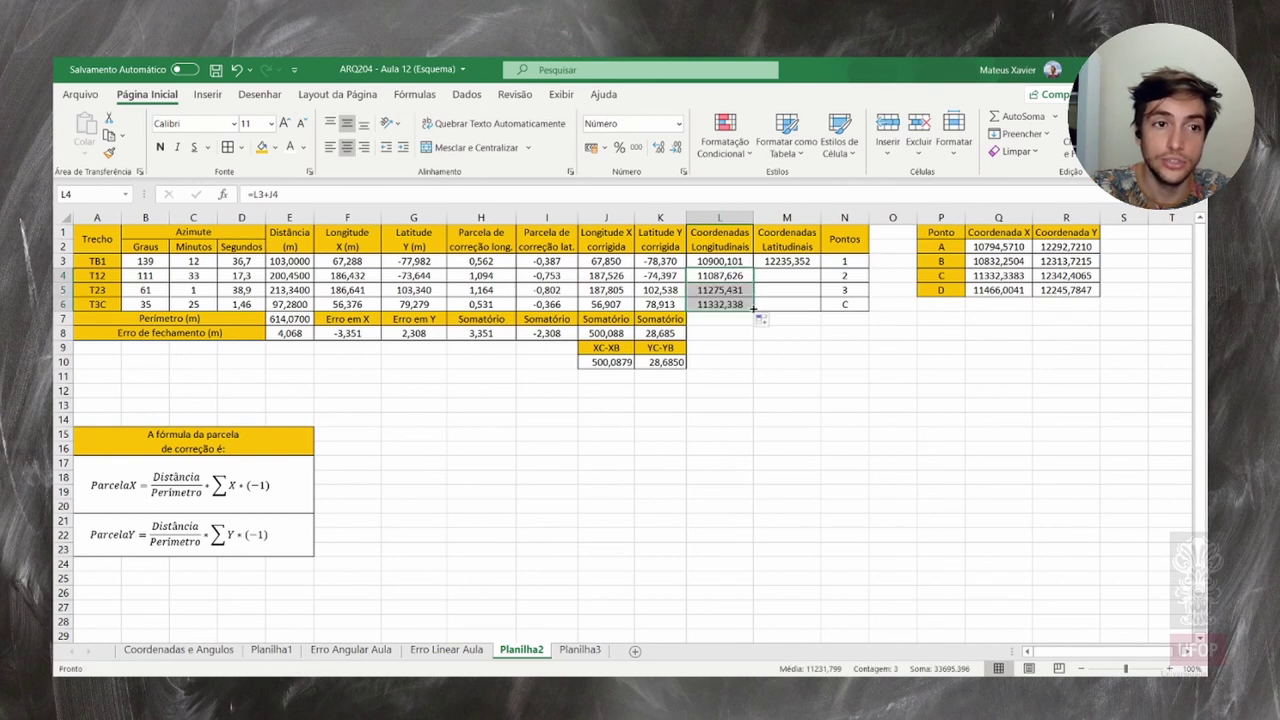
{"action": "left_click", "coordinate": [788, 340]}
Calculate the second latitudinal coordinate in M4 as =M3+K4 and fill the formula down to M6
{"action": "left_click", "coordinate": [789, 275]}
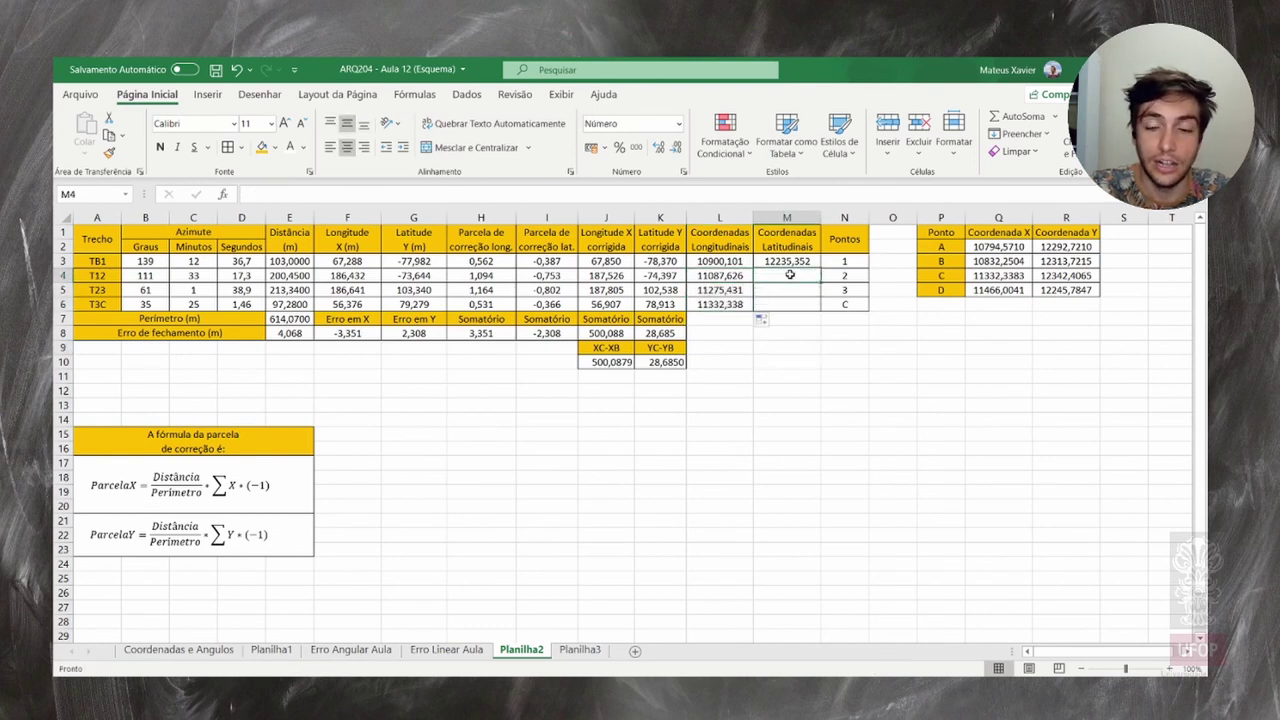
{"action": "type", "text": "="}
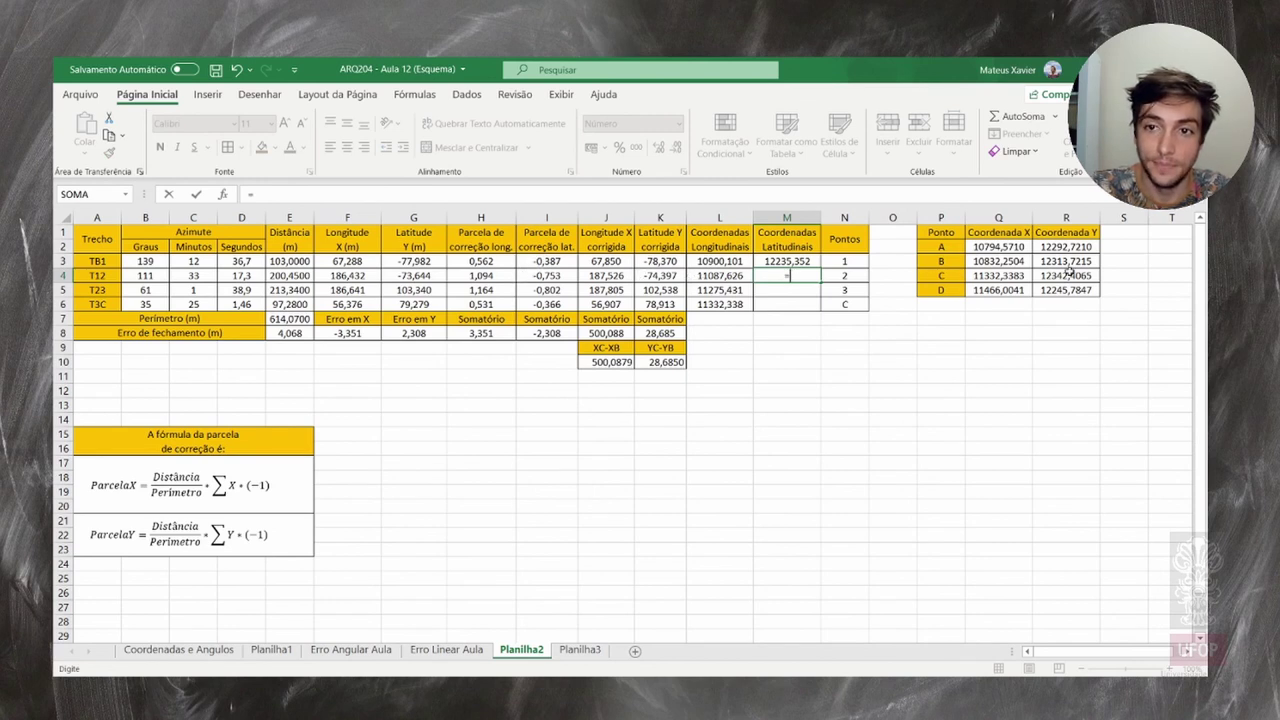
{"action": "left_click", "coordinate": [802, 262]}
{"action": "type", "text": "+"}
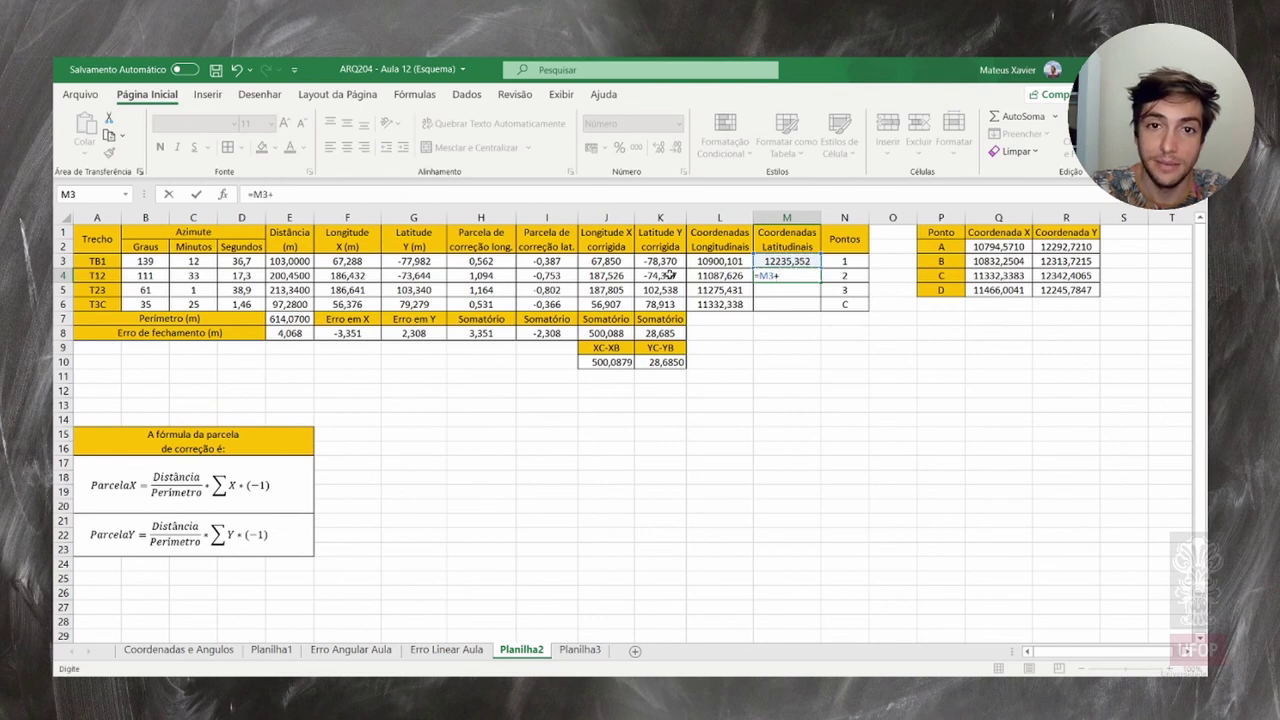
{"action": "left_click", "coordinate": [668, 277]}
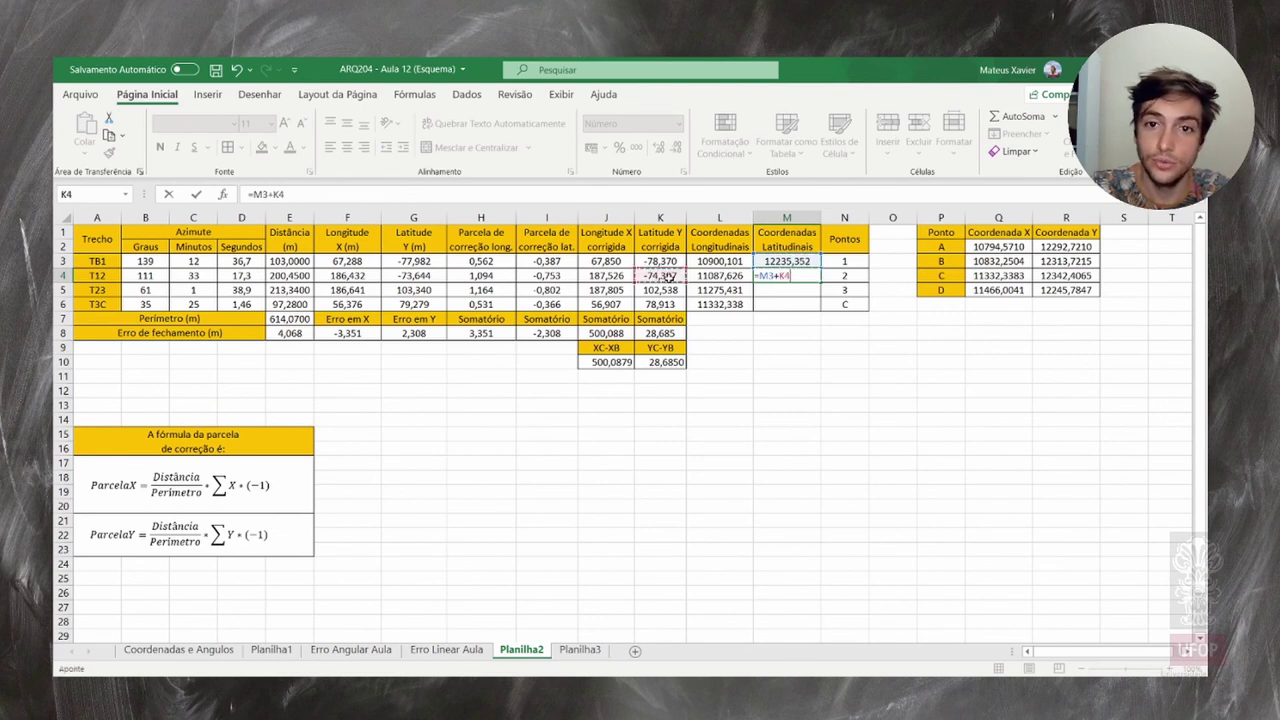
{"action": "key", "text": "Return"}
{"action": "left_click", "coordinate": [800, 276]}
{"action": "left_click_drag", "start_coordinate": [821, 281], "coordinate": [821, 310]}
{"action": "left_click", "coordinate": [806, 346]}
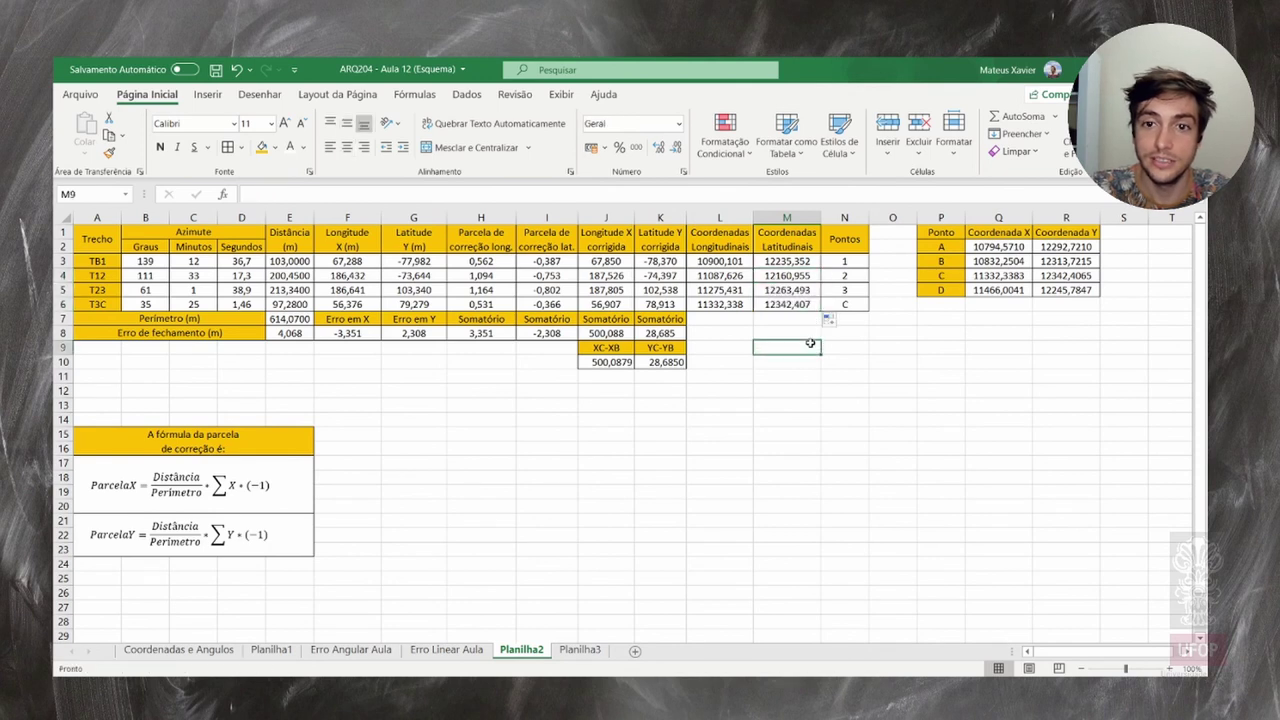
Compare the calculated coordinates of point C in L6 and M6 with C's known X and Y coordinates in the Ponto table
{"action": "left_click", "coordinate": [736, 304]}
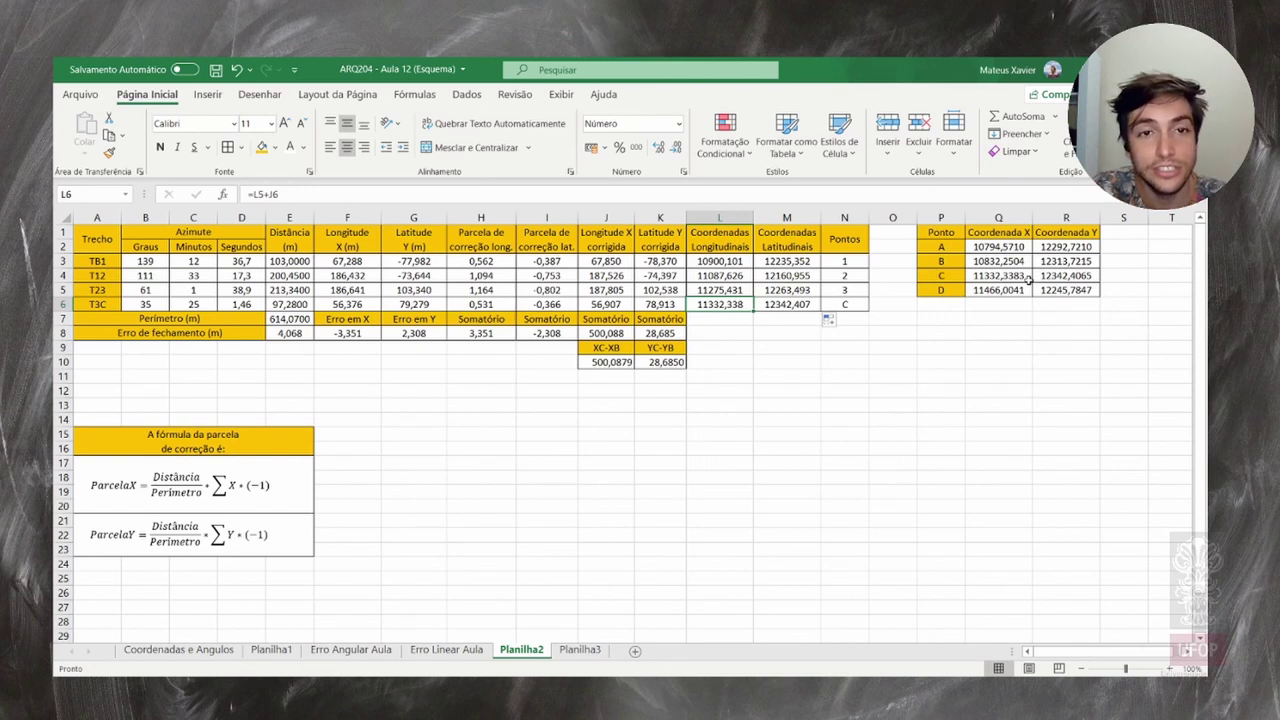
{"action": "left_click", "coordinate": [806, 333]}
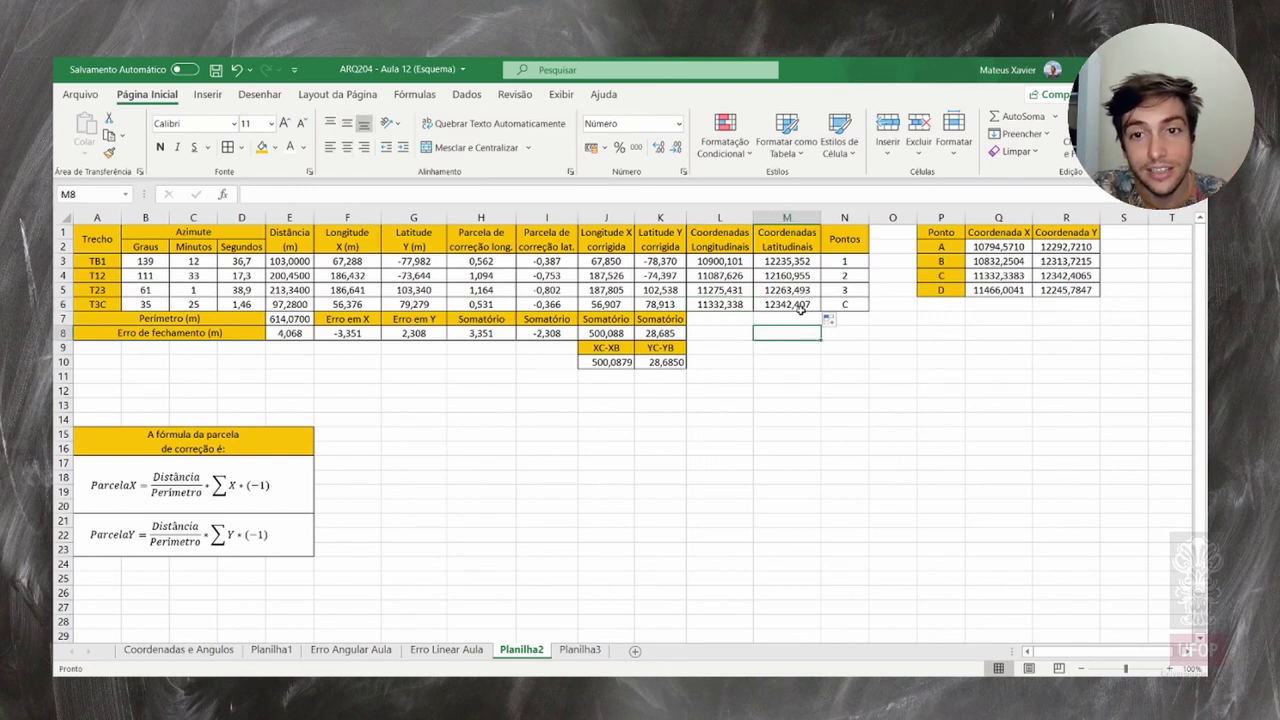
{"action": "left_click", "coordinate": [801, 306]}
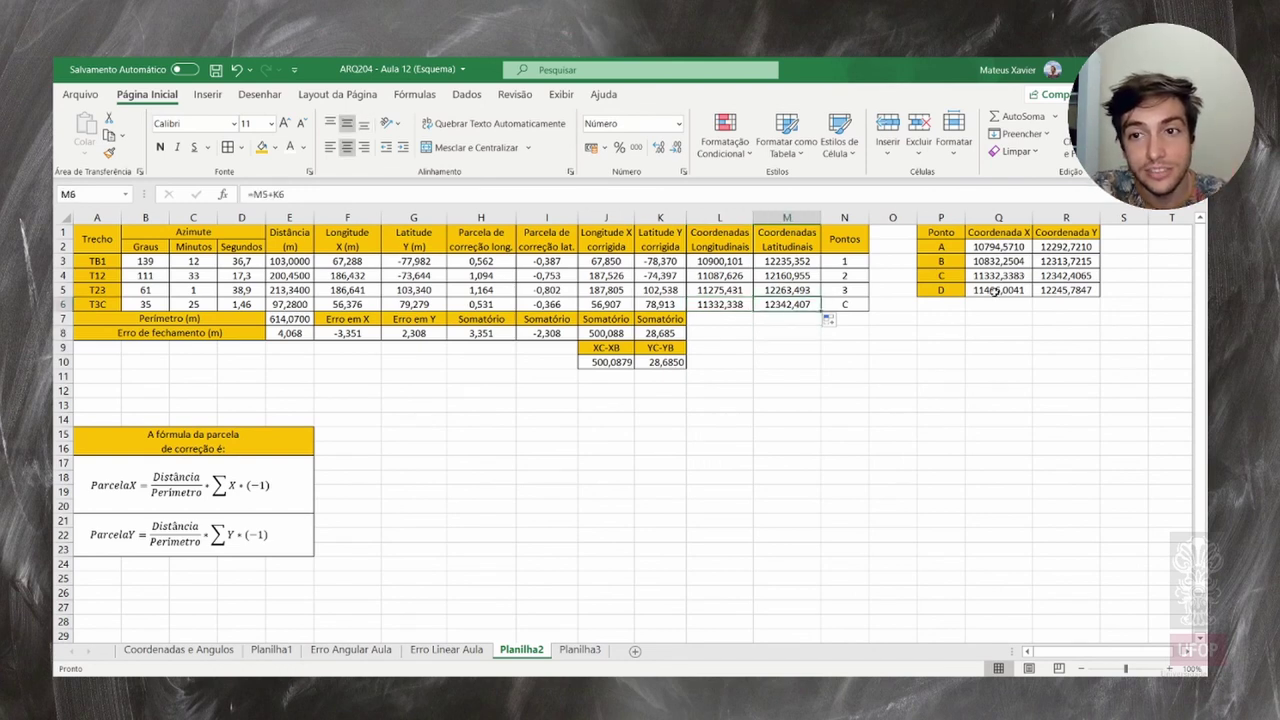
{"action": "left_click", "coordinate": [1018, 389]}
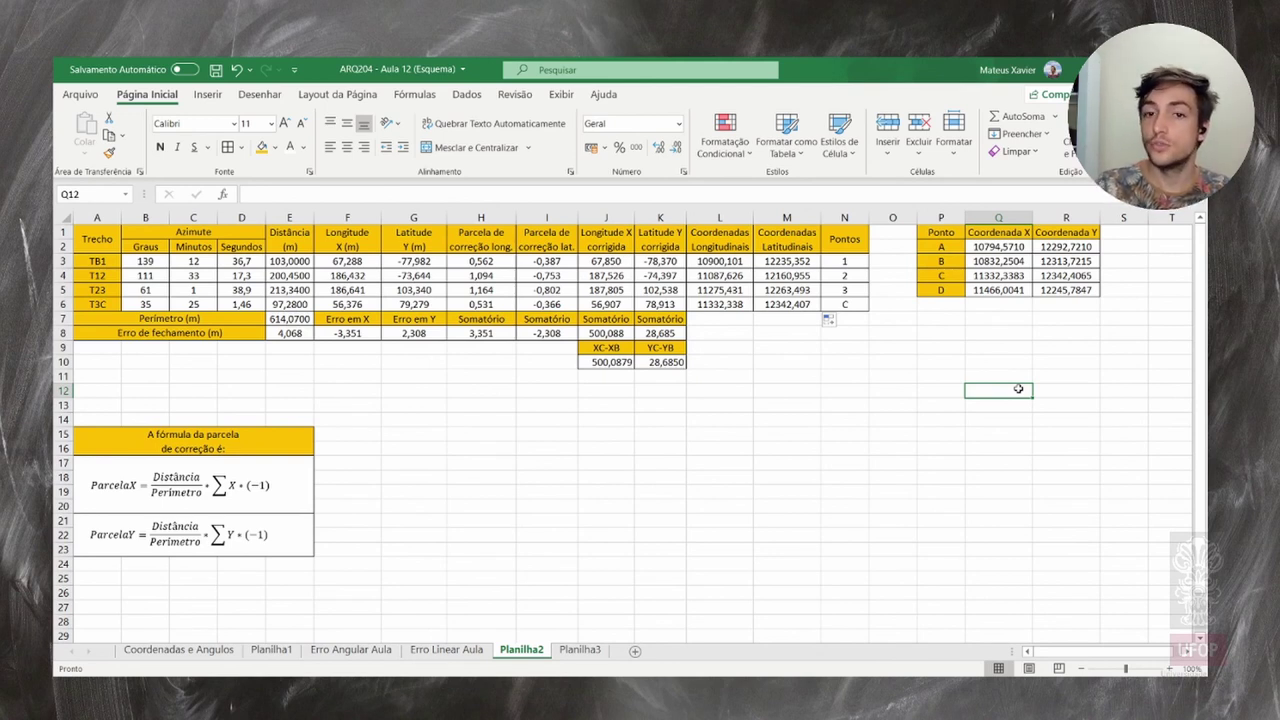
{"action": "left_click", "coordinate": [738, 376]}
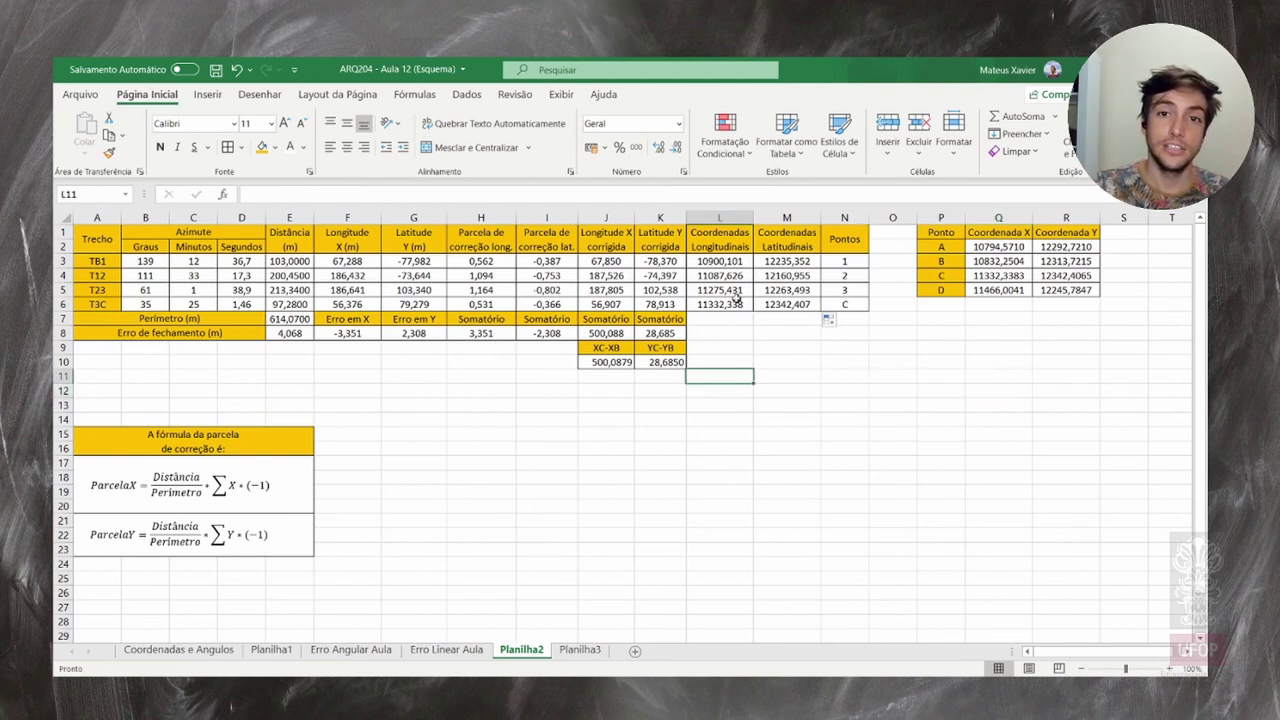